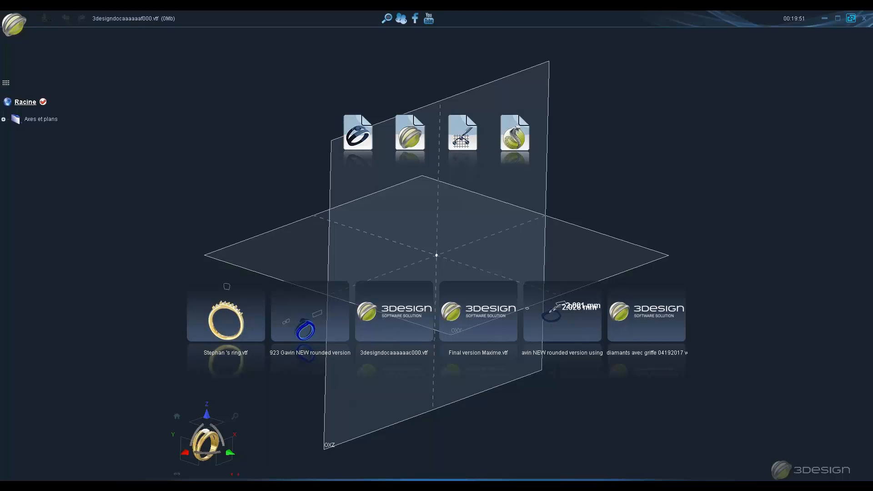
Create a new part document and start a file import filtered to STL files
left_click(356, 129)
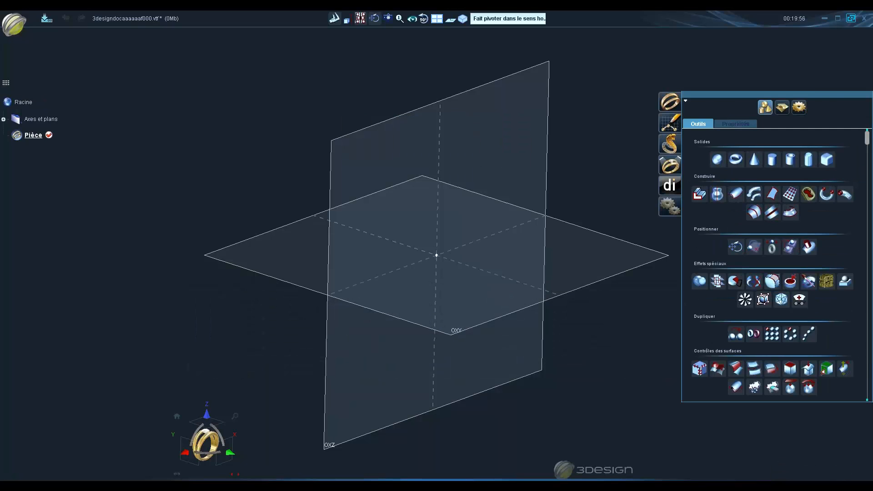
left_click(15, 28)
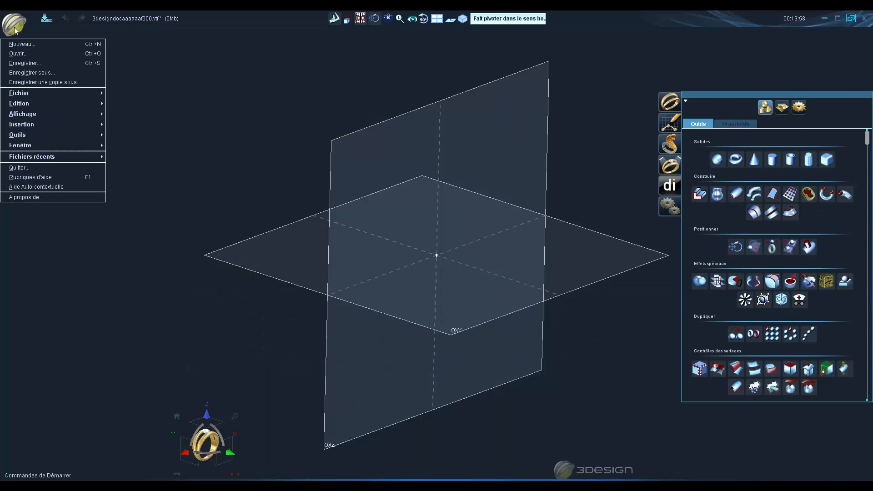
mouse_move(26, 93)
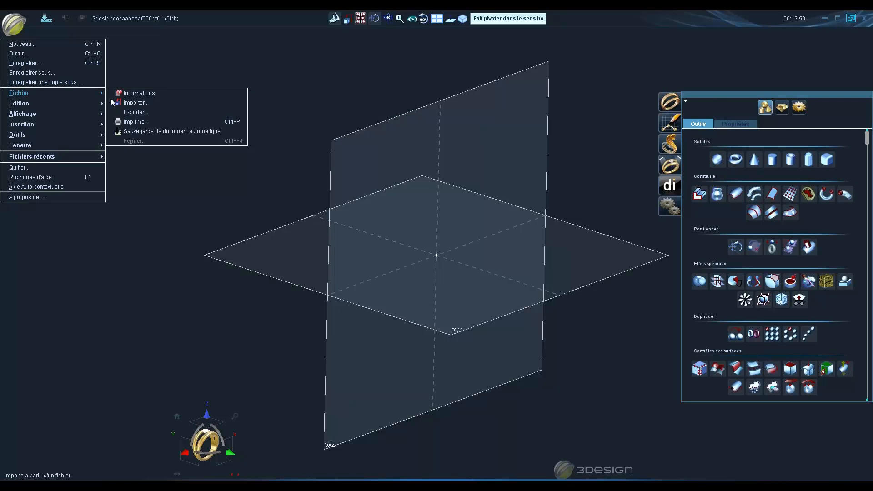
left_click(124, 104)
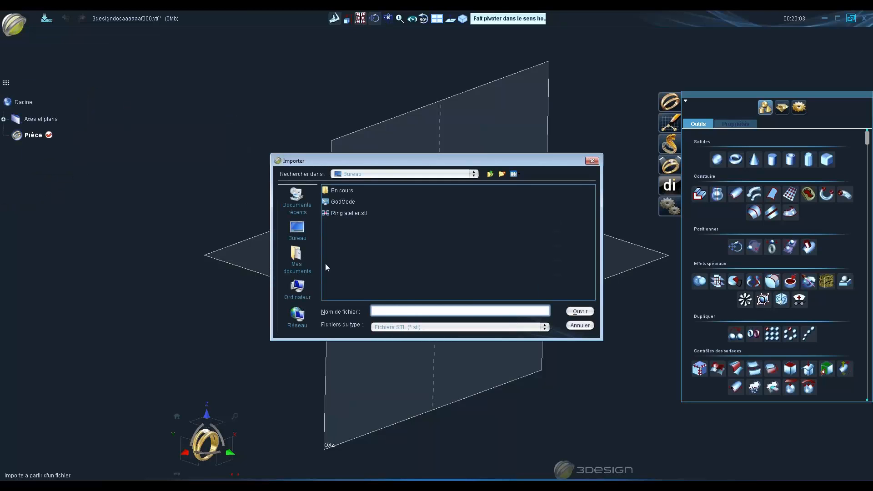
left_click(403, 326)
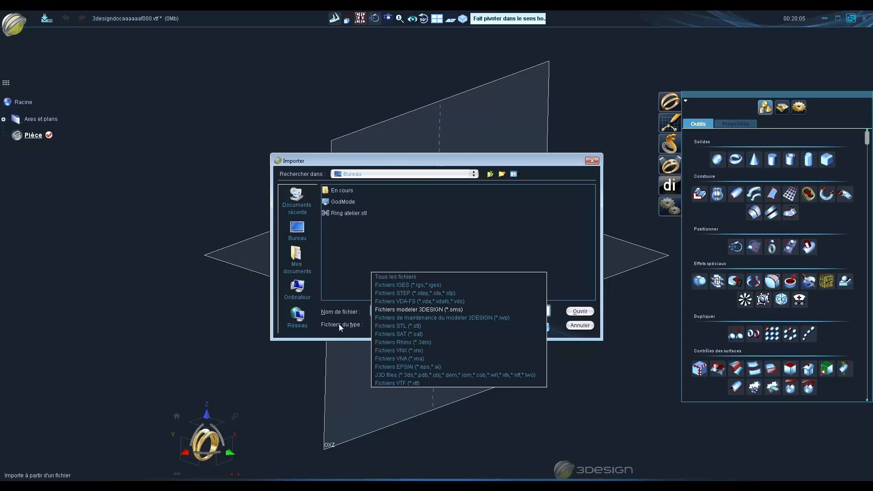
left_click(392, 326)
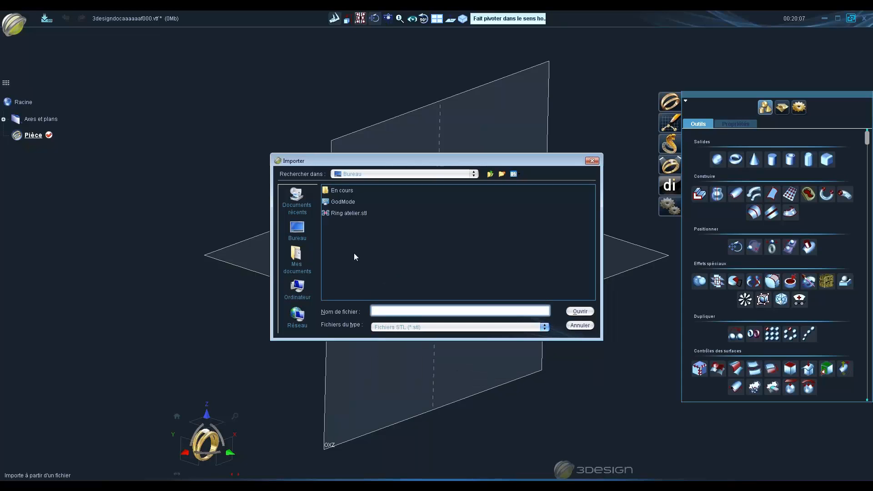
Import Ring atelier.stl with mesh smoothing (Lisser le maillage) turned off
left_click(348, 214)
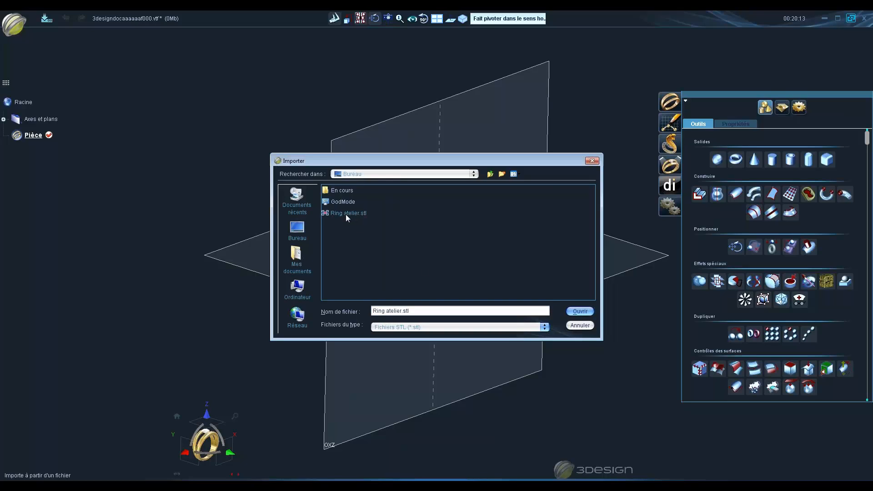
left_click(580, 312)
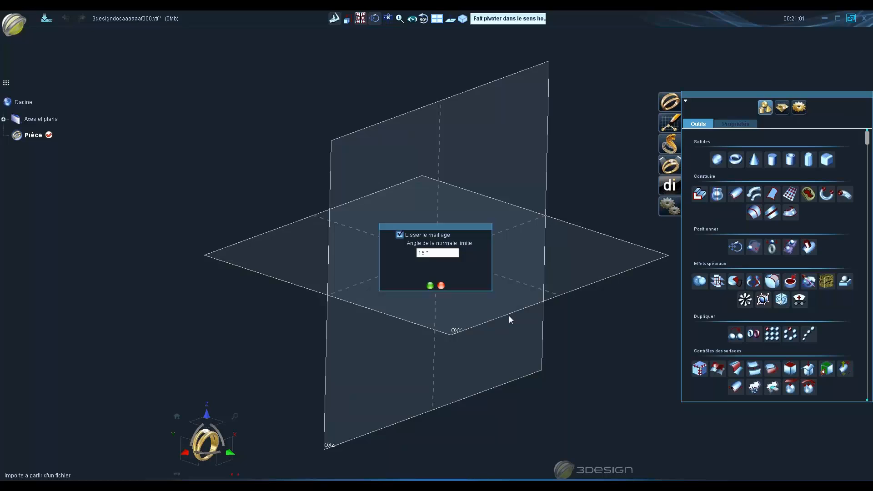
left_click(399, 235)
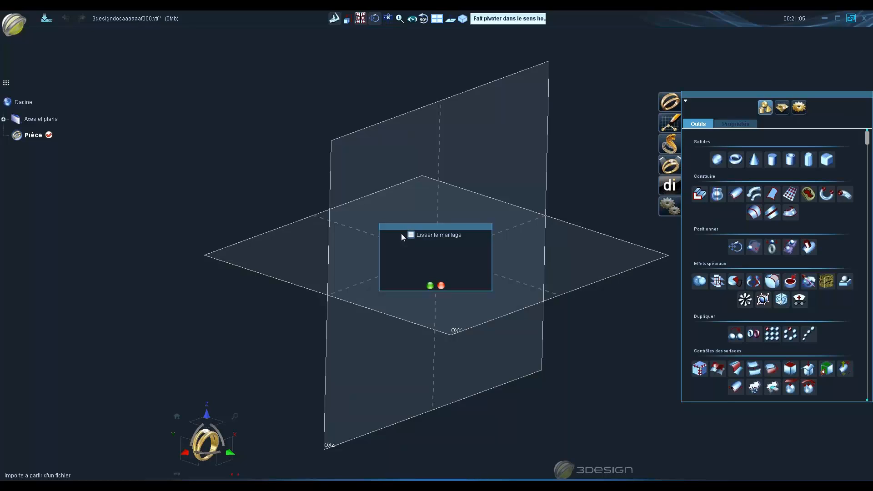
left_click(430, 286)
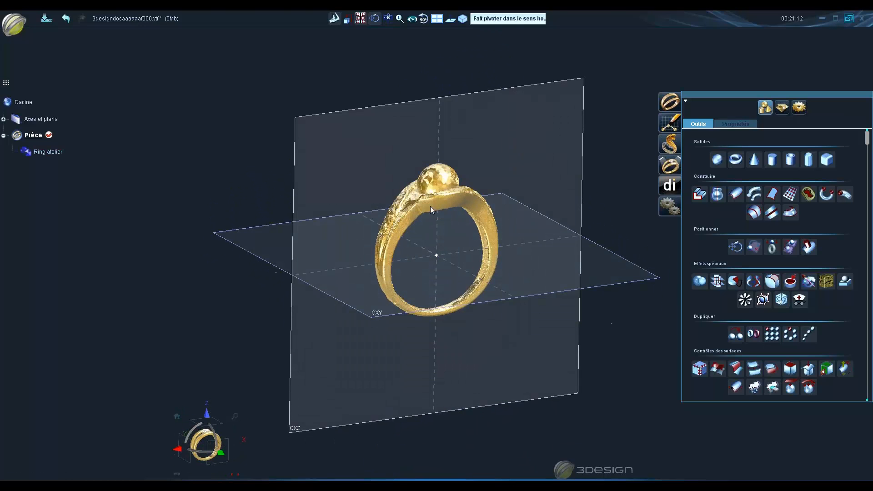
Examine the imported ring mesh from several angles and face-on to the OXZ plane
middle_click_drag(480, 317, 462, 223)
left_click(225, 444)
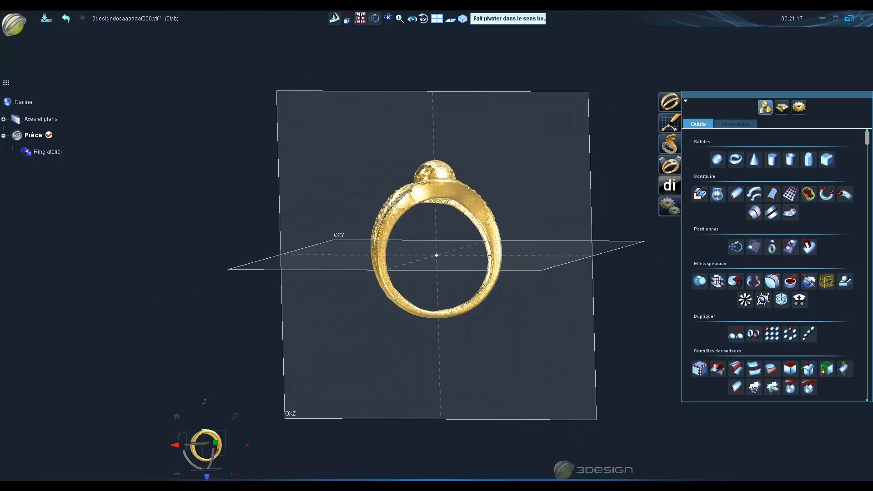
middle_click_drag(393, 318, 385, 328)
scroll(384, 328, "up", 2)
middle_click_drag(369, 292, 241, 314)
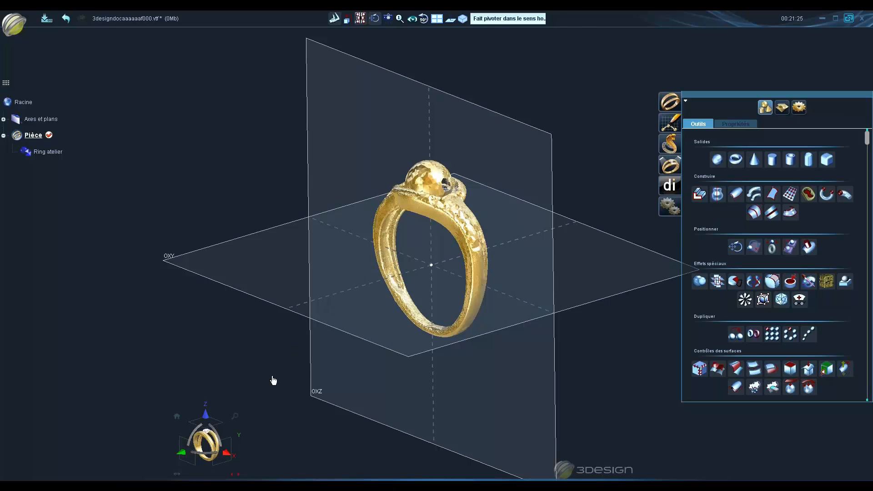
left_click(210, 447)
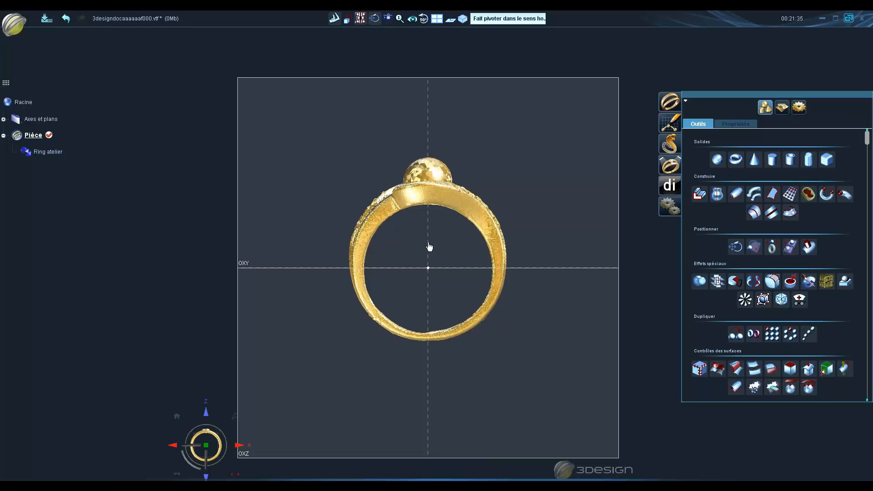
scroll(433, 238, "up", 3)
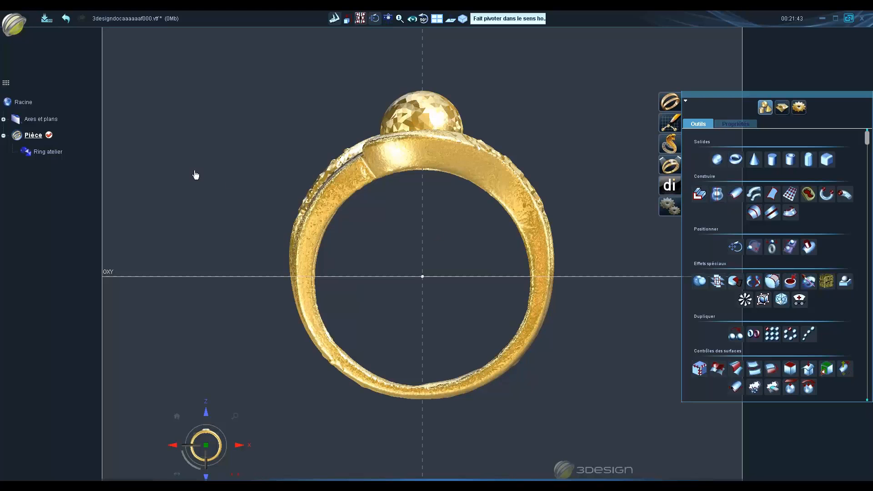
Select the Ring atelier mesh and examine how it sits relative to the OXY and OXZ planes
left_click(62, 151)
scroll(322, 262, "down", 2)
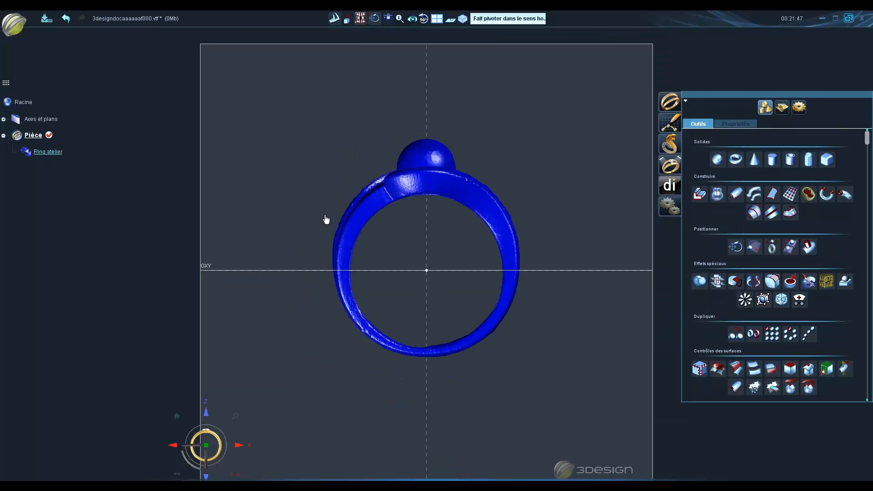
scroll(413, 249, "down", 3)
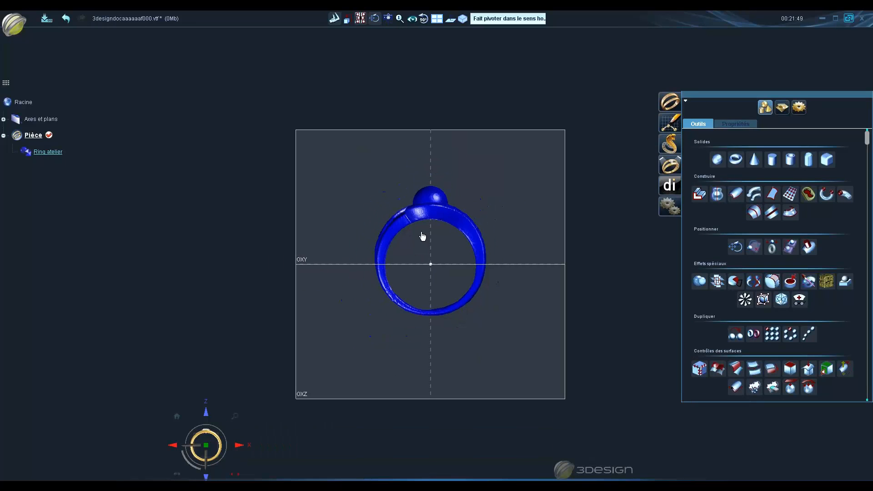
middle_click_drag(568, 212, 245, 300)
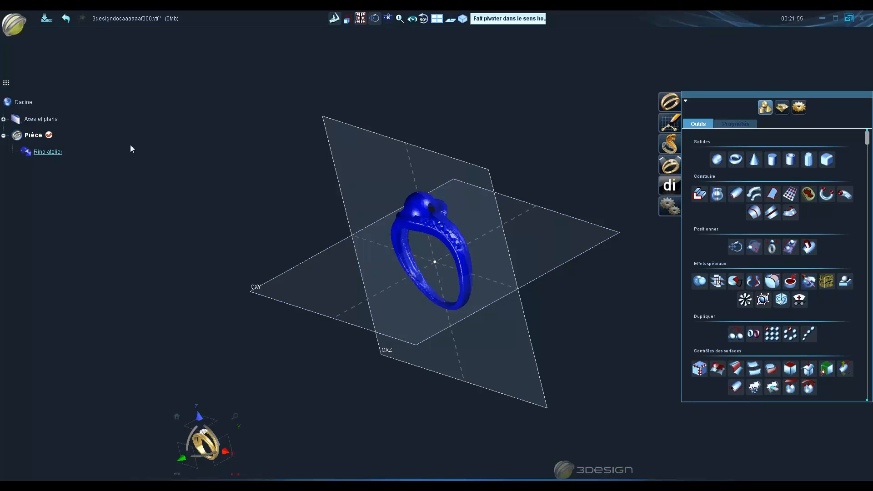
scroll(369, 324, "down", 3)
scroll(368, 324, "down", 3)
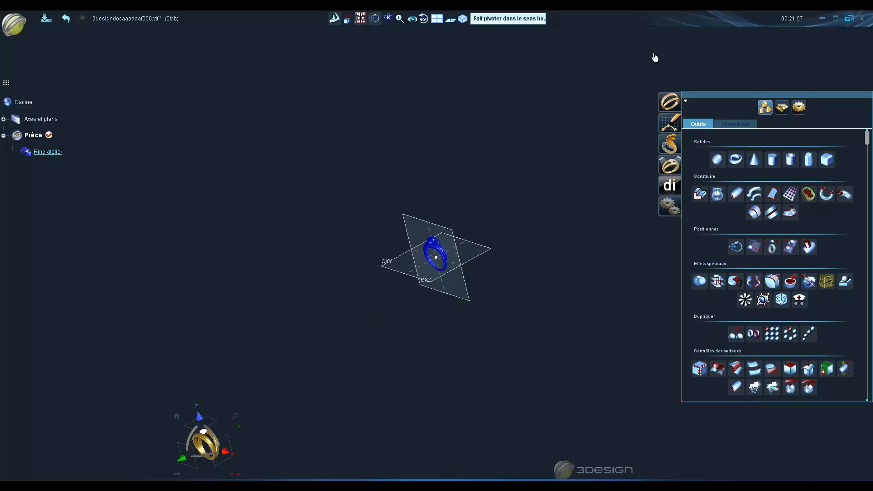
left_click(181, 458)
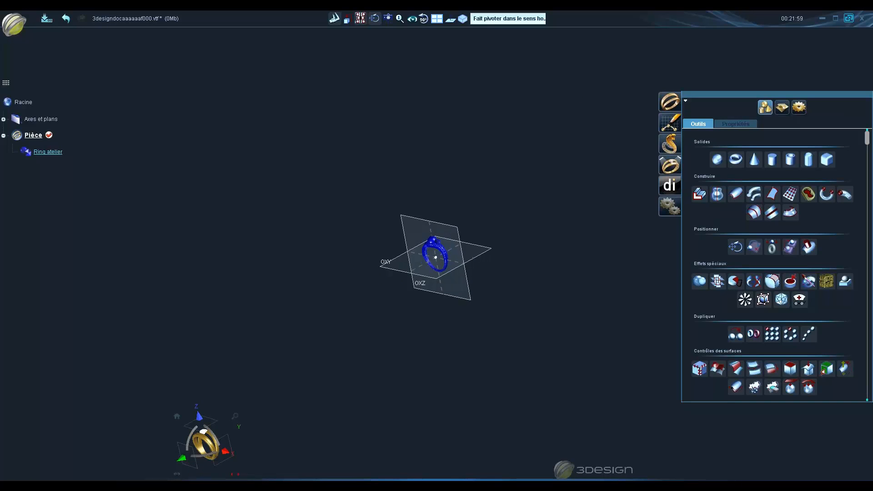
scroll(468, 189, "up", 5)
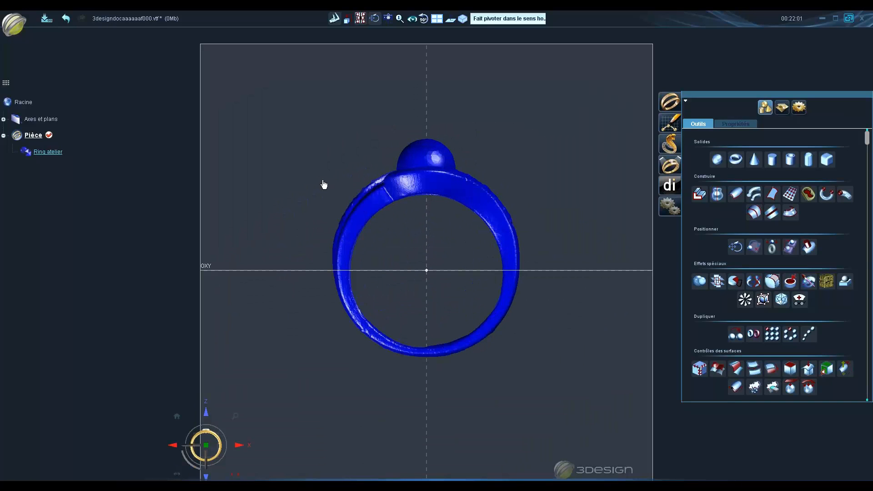
left_click(750, 248)
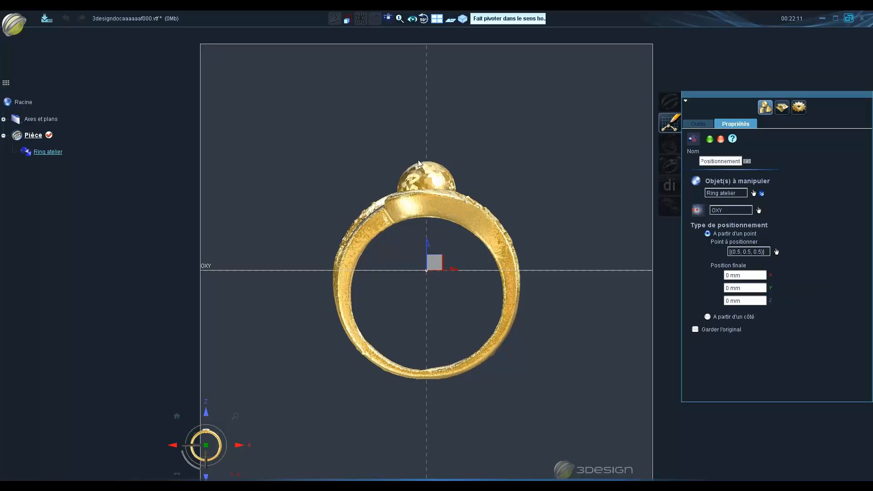
left_click(726, 141)
scroll(427, 287, "down", 3)
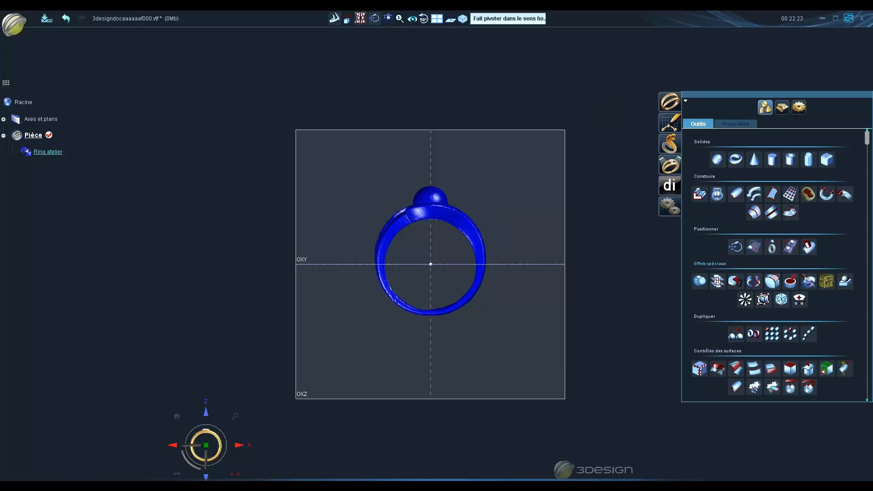
left_click(735, 248)
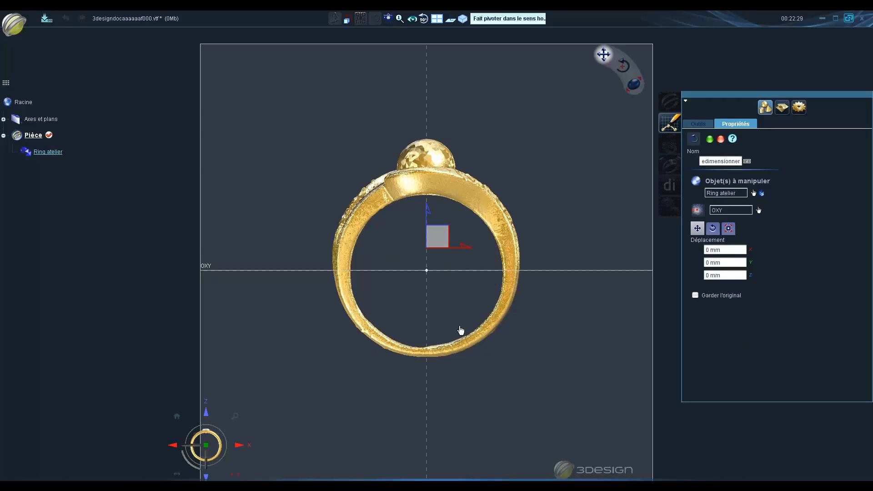
scroll(485, 195, "down", 1)
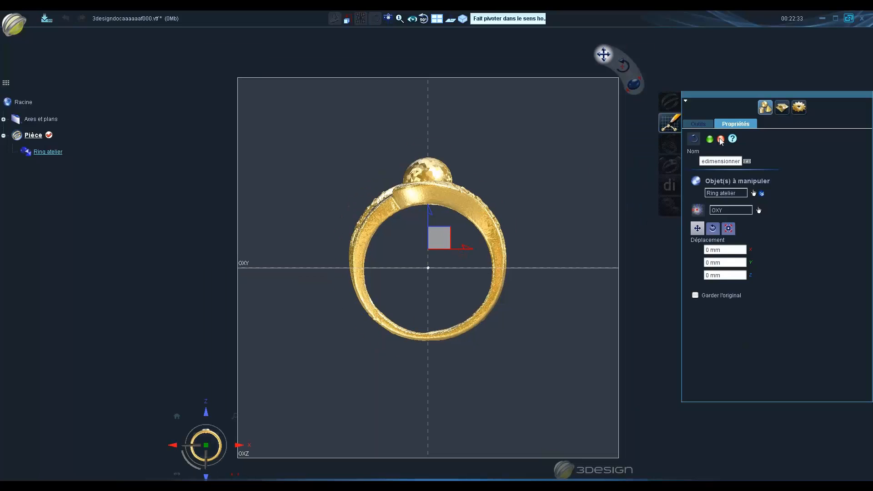
left_click(719, 139)
middle_click_drag(432, 171, 596, 203)
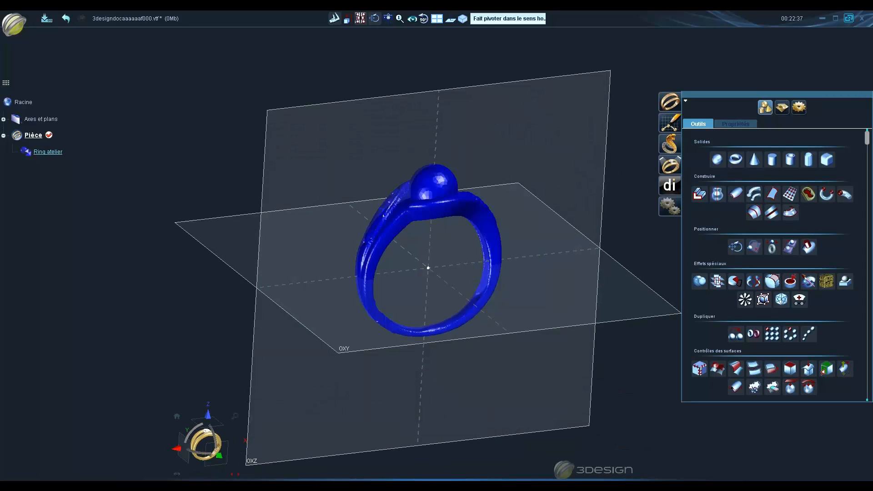
left_click(219, 455)
scroll(373, 253, "up", 3)
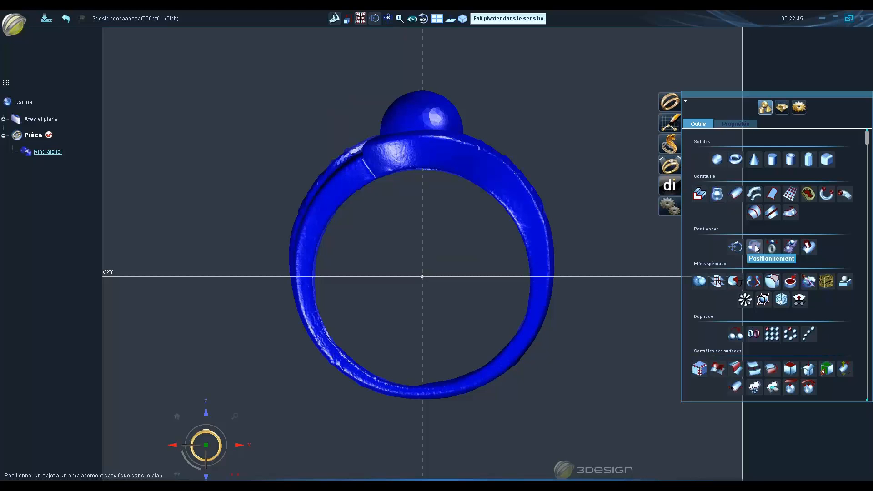
left_click(755, 247)
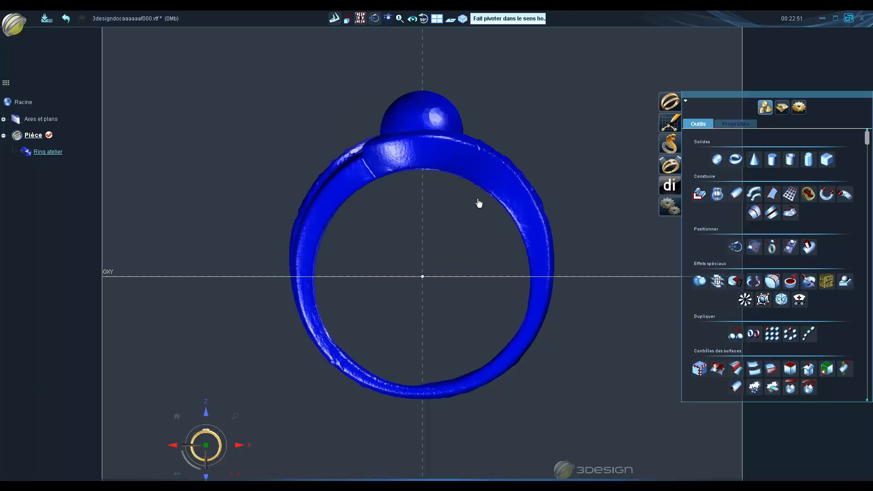
Start a finger size curve (Taille de doigt) on the OXZ plane with European size 53
left_click(782, 109)
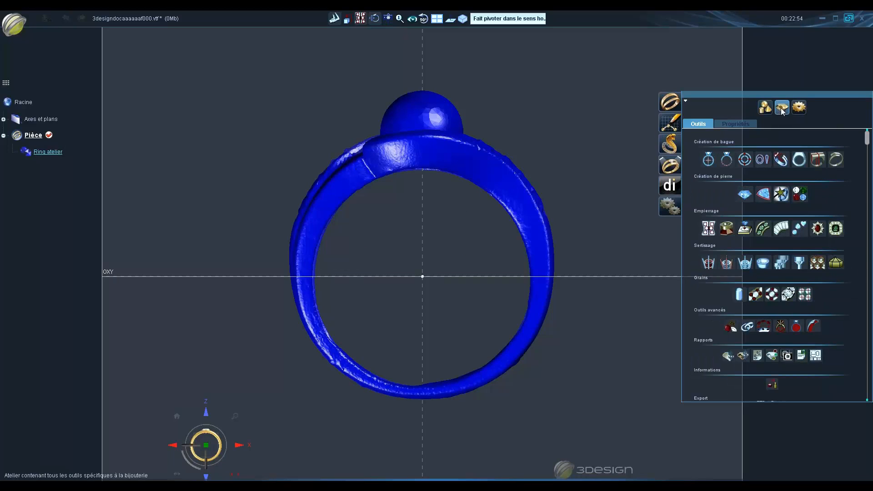
left_click(707, 159)
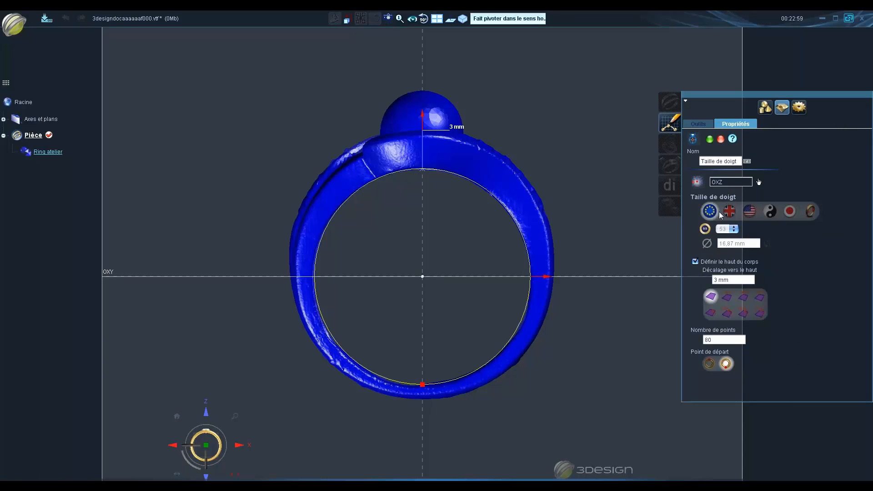
left_click(730, 229)
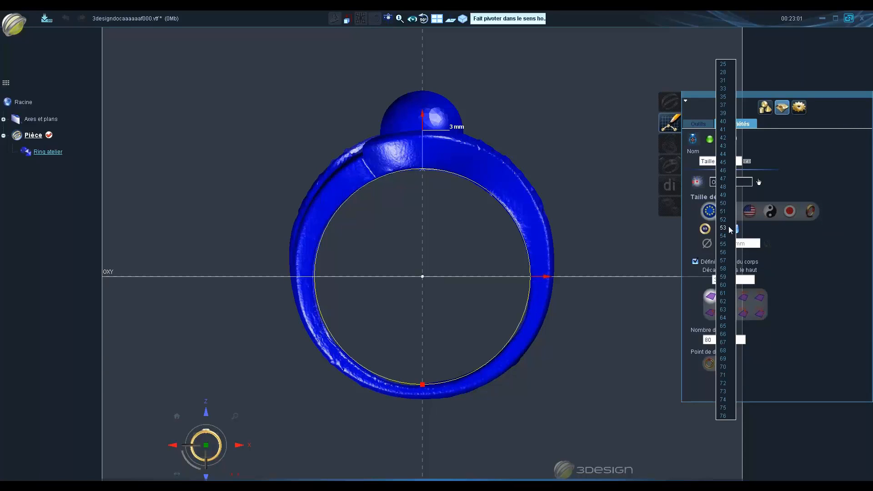
left_click(728, 226)
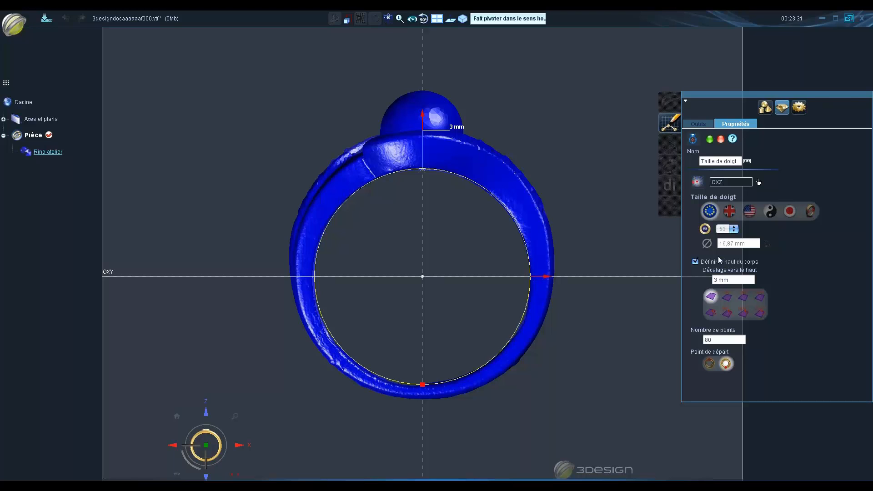
Set the finger size curve's number of points to 20
left_click(714, 342)
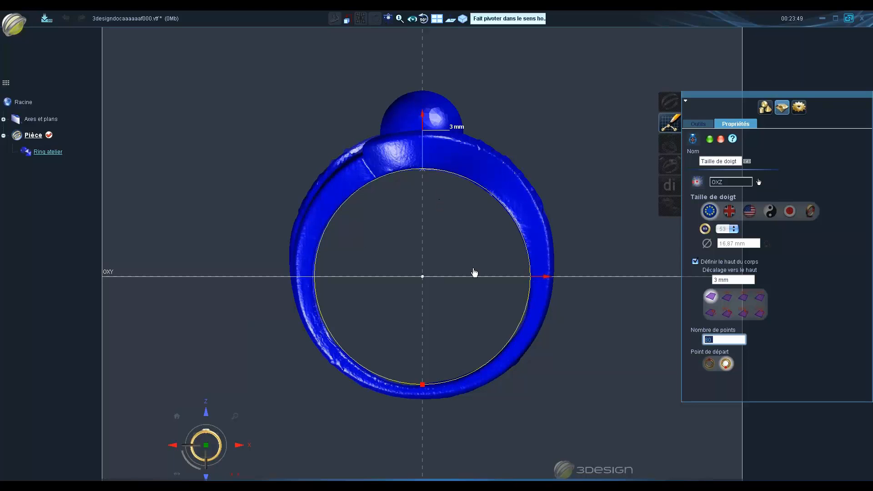
middle_click_drag(458, 248, 166, 476)
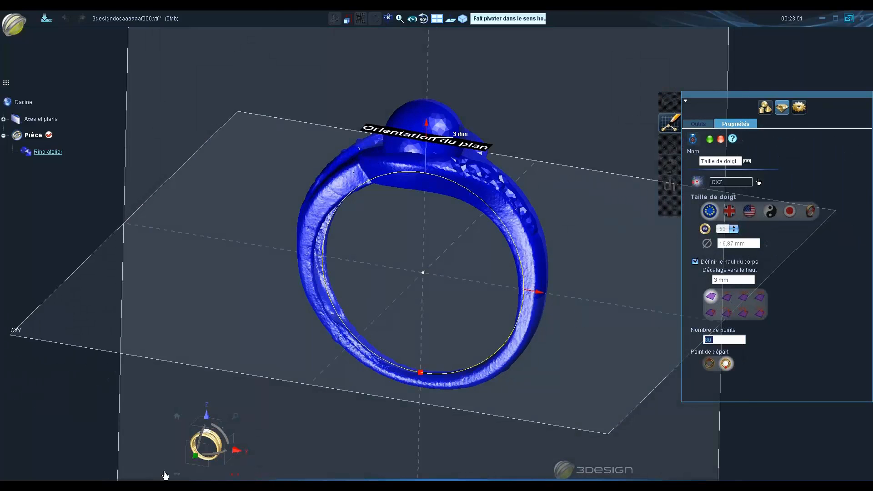
left_click(204, 448)
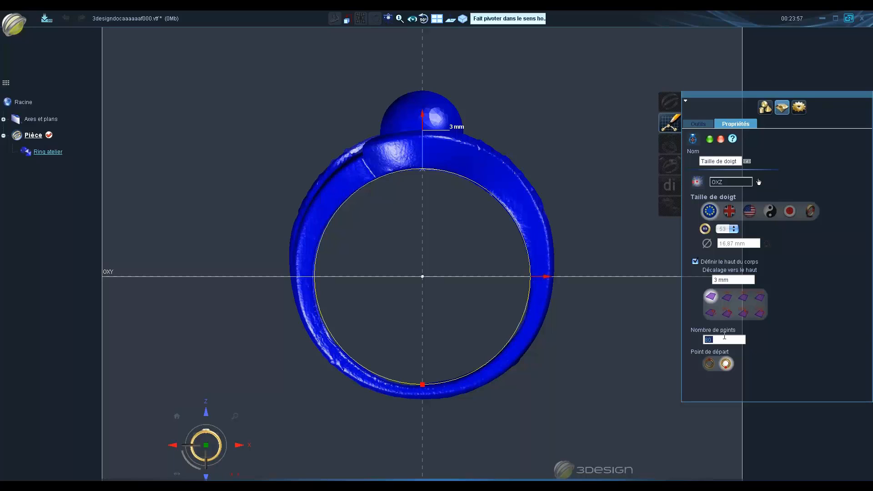
left_click_drag(727, 340, 708, 340)
type("0")
key("Return")
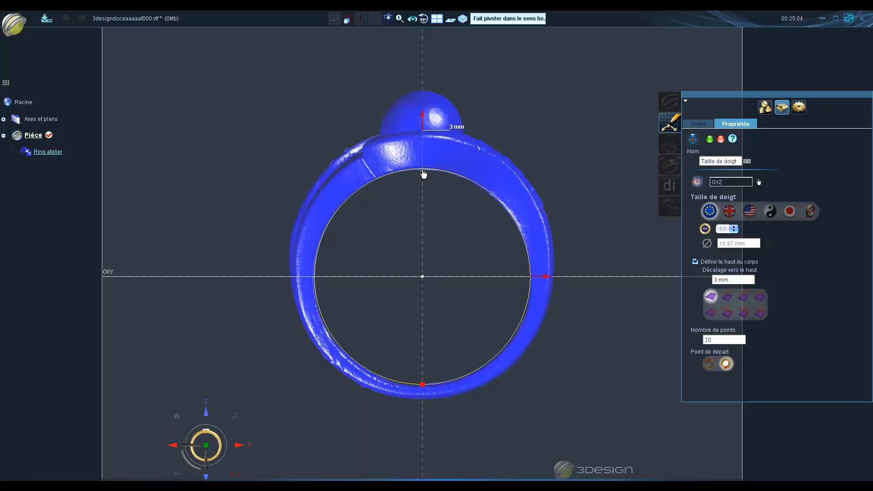
Accept the finger size curve and freeze the Ring atelier mesh as a translucent reference
scroll(421, 332, "down", 2)
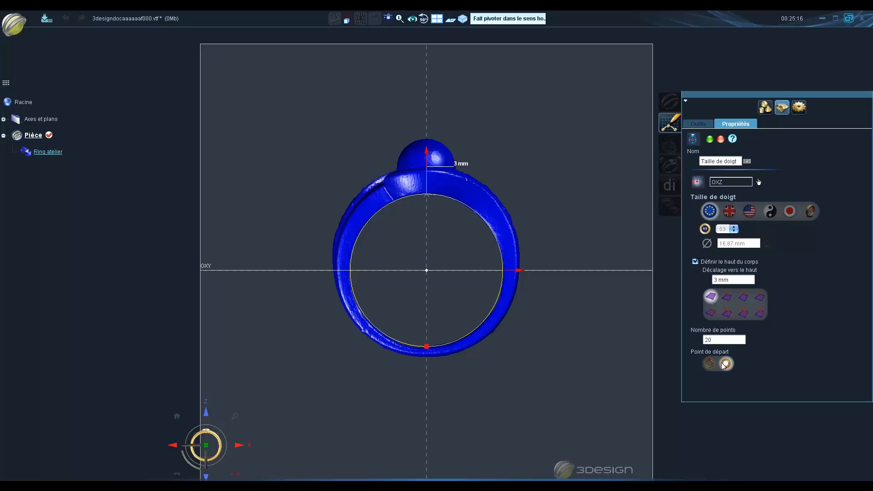
left_click(710, 140)
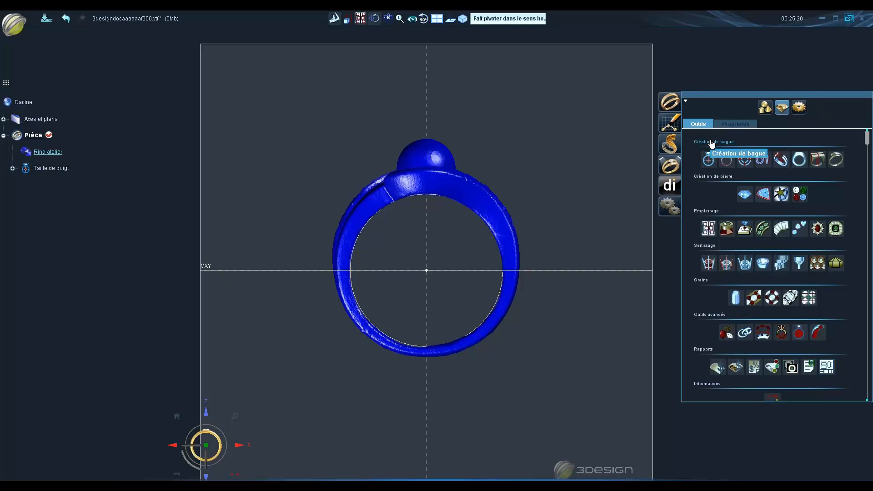
scroll(481, 204, "up", 3)
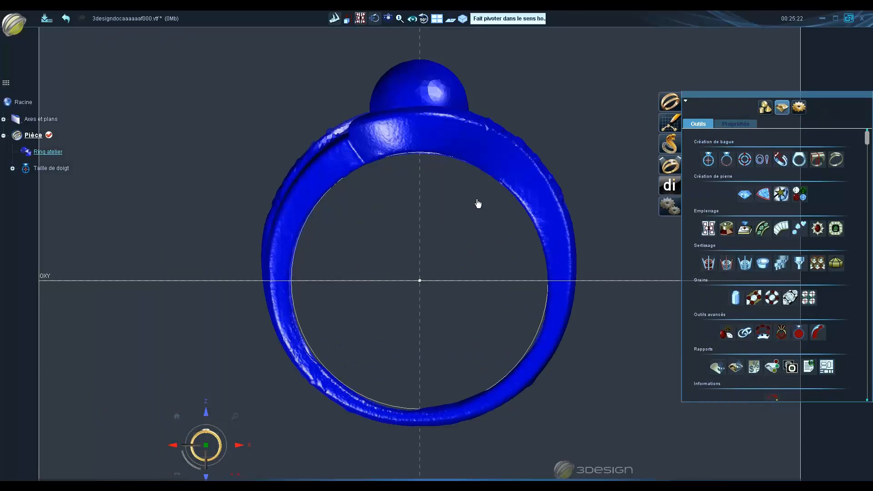
middle_click(461, 148)
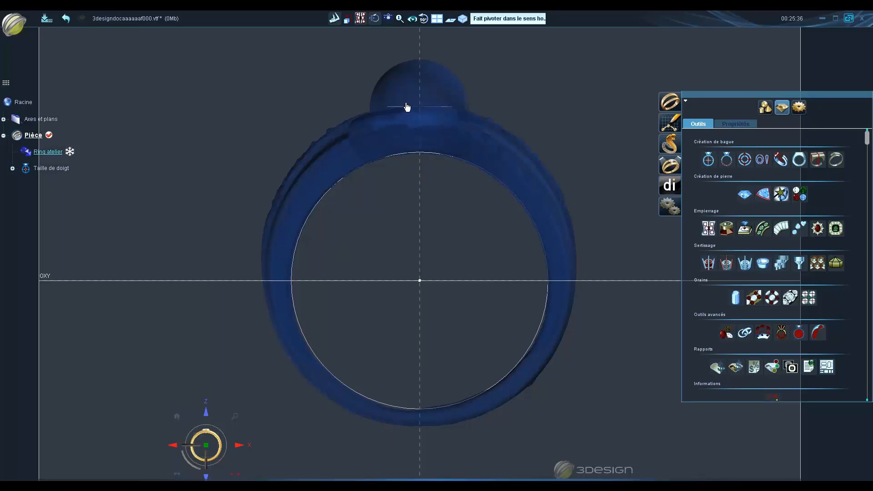
Start a ring contour (Contour de bague) using Taille de doigt as both the finger size and the reference curve
left_click(749, 159)
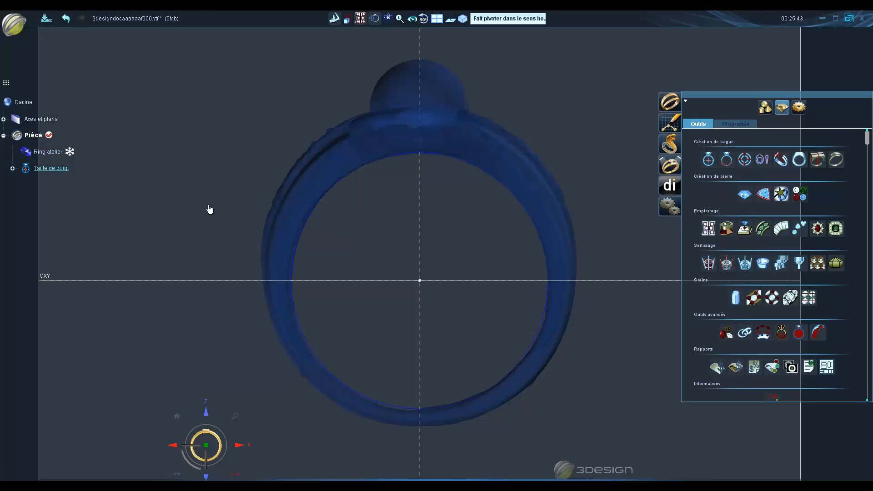
left_click(748, 164)
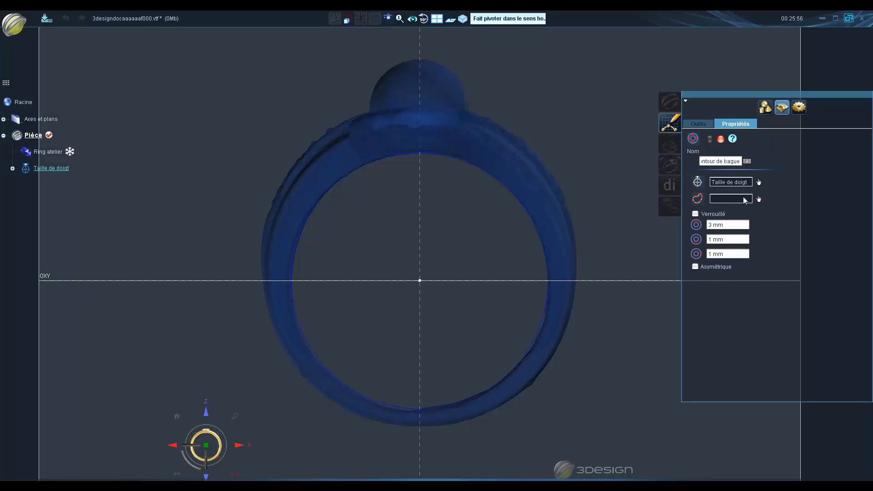
left_click(759, 198)
left_click(59, 169)
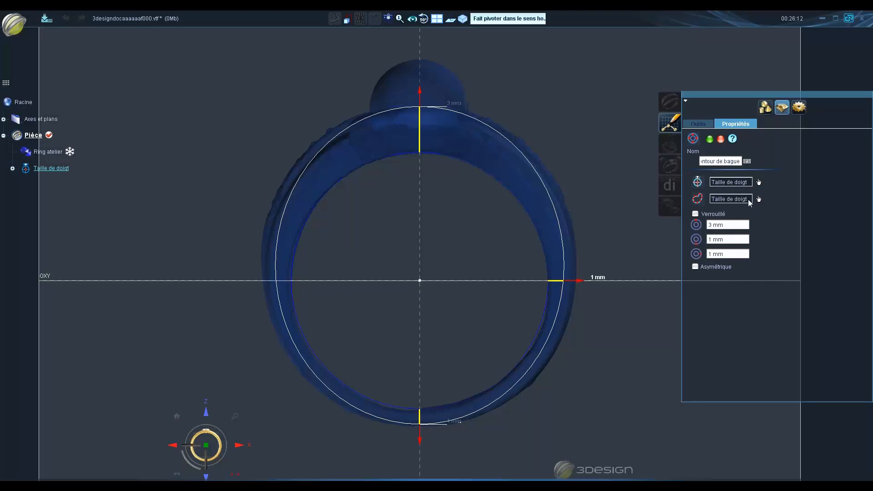
Stretch the ring contour to the mesh silhouette, about 3.3 mm thick at the top, 1.2 mm at the bottom and 2 mm at the sides
left_click_drag(422, 94, 422, 86)
left_click_drag(578, 279, 591, 279)
left_click_drag(425, 433, 421, 440)
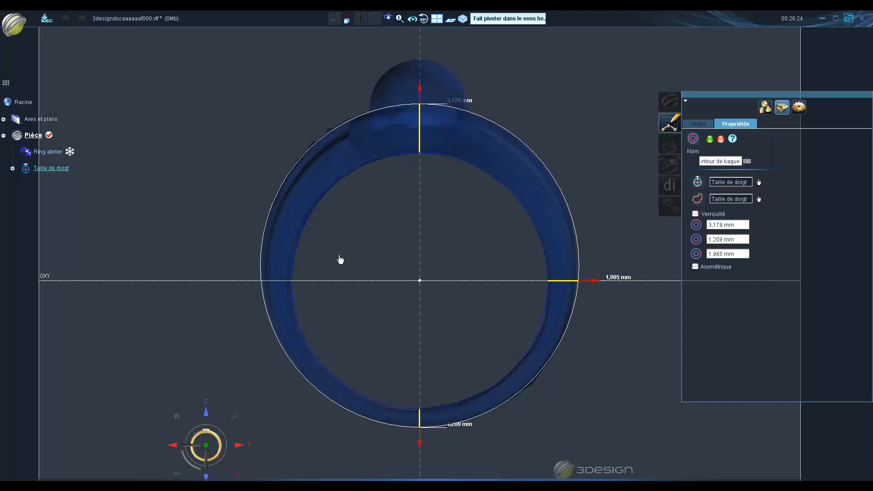
left_click_drag(420, 86, 417, 89)
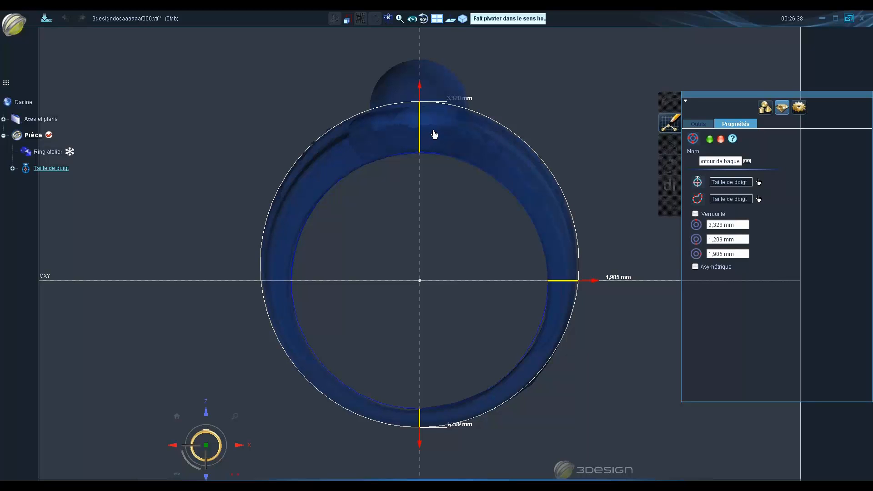
Set the ring contour's thickness to 3.1 mm at the top, 1.2 mm at the bottom and 1.8 mm at the sides, and accept it
middle_click_drag(597, 245, 443, 260)
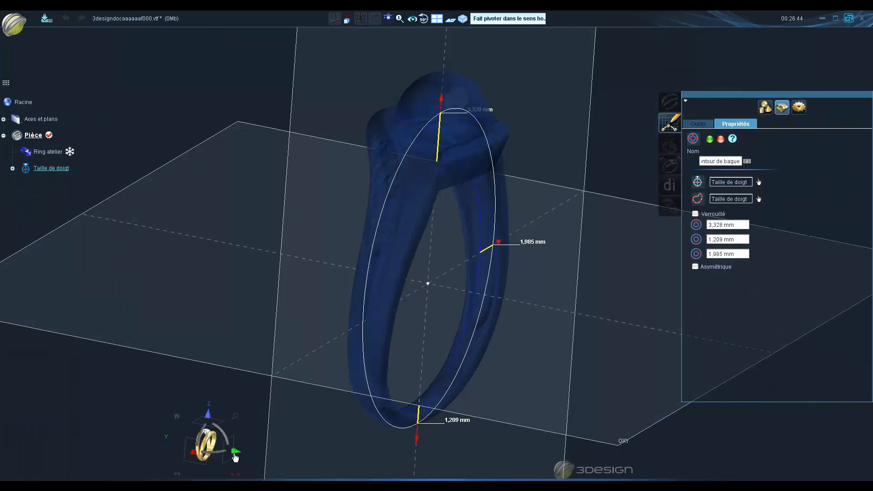
left_click(232, 452)
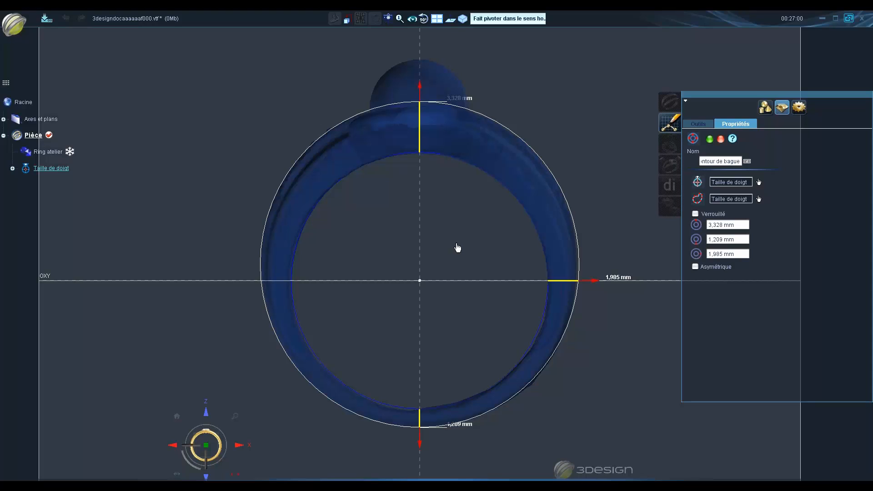
left_click(742, 224)
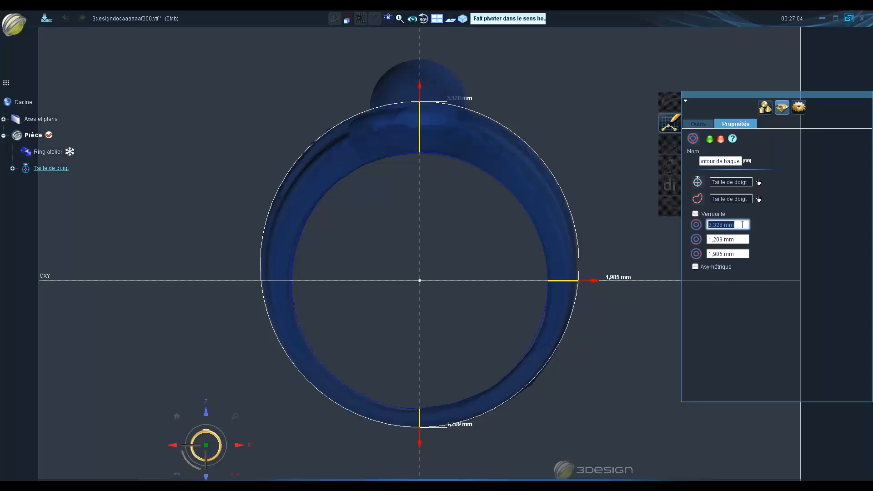
type("3,1")
key("Tab")
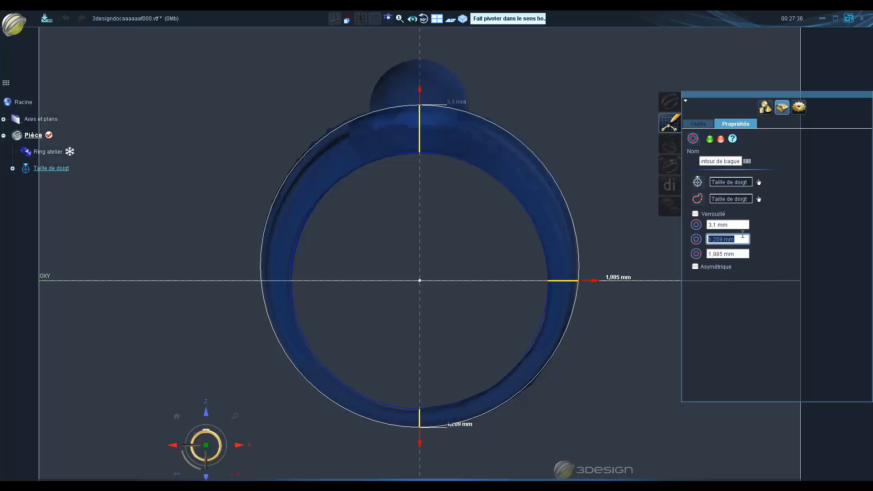
type("1.2")
key("Tab")
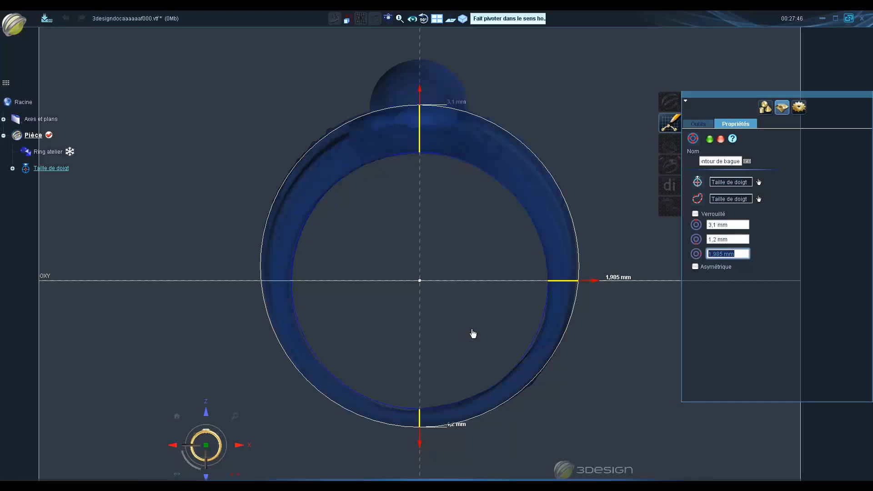
type("1,")
key("Return")
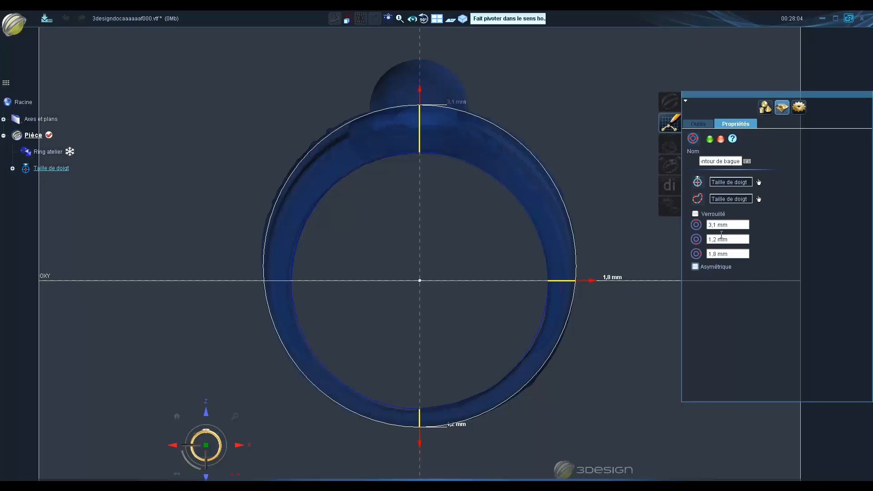
left_click(710, 139)
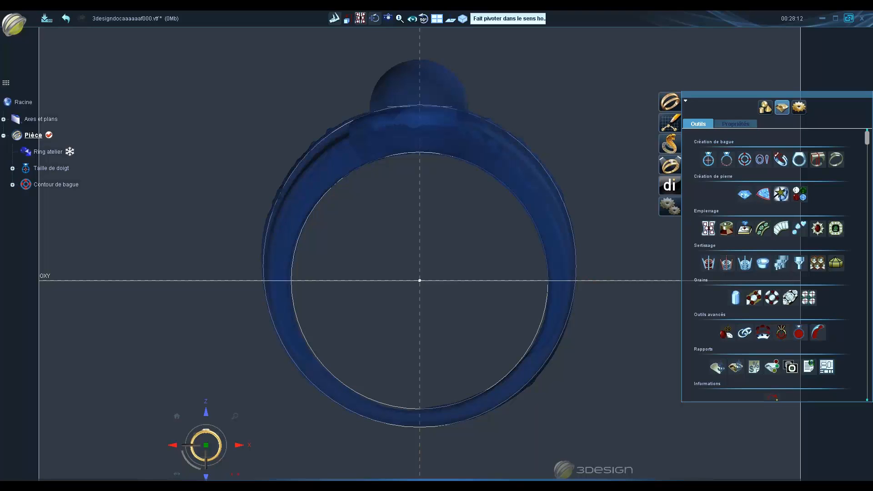
Unfreeze the Ring atelier mesh so that it displays as a solid ring again
middle_click_drag(259, 249, 413, 276)
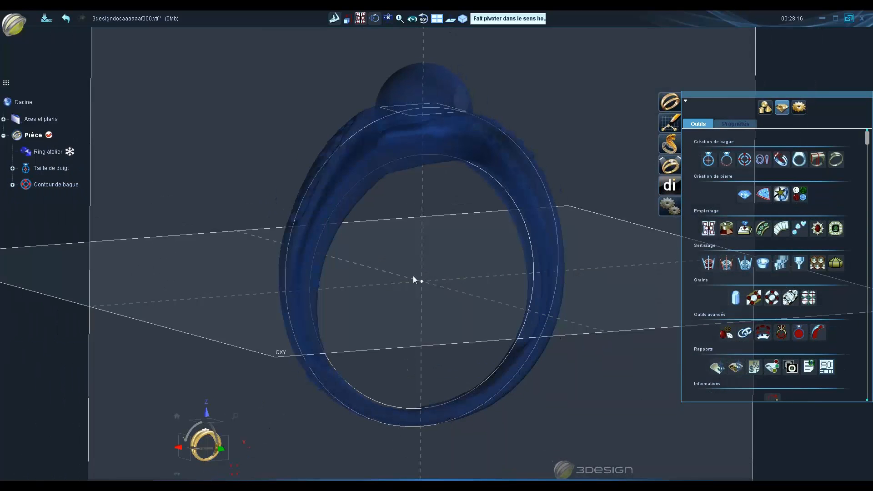
left_click(229, 463)
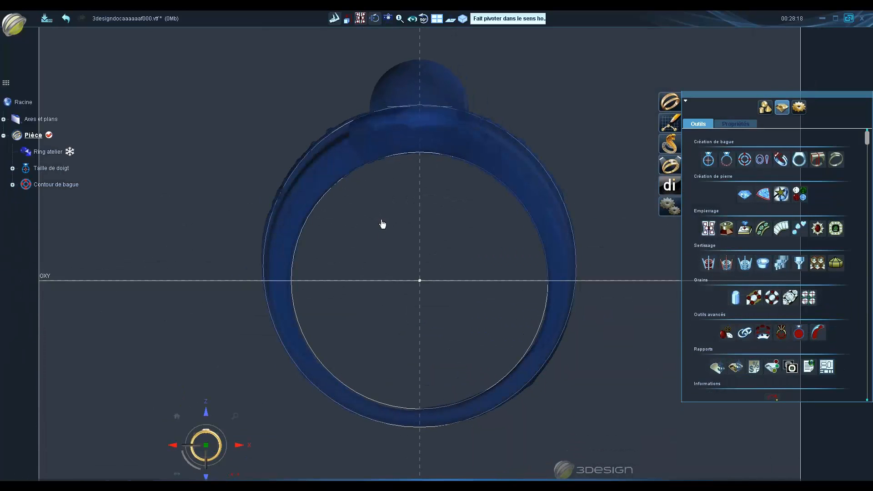
middle_click_drag(458, 214, 222, 307)
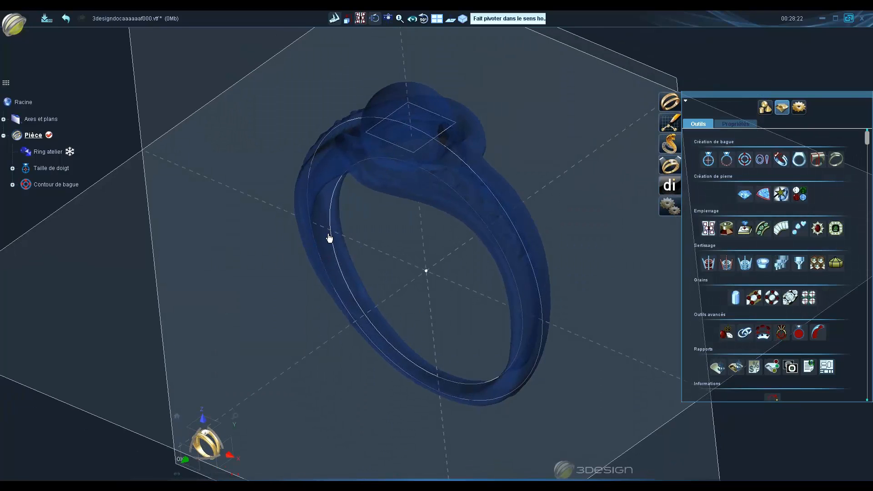
left_click(184, 460)
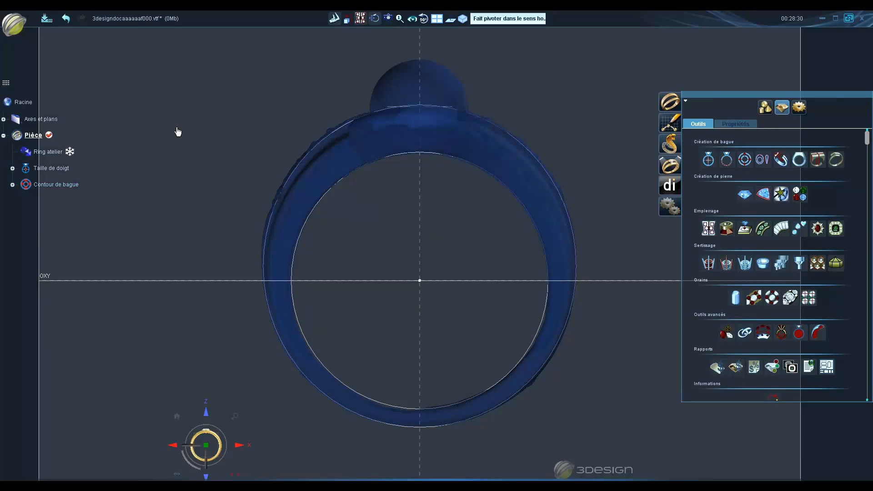
right_click(35, 156)
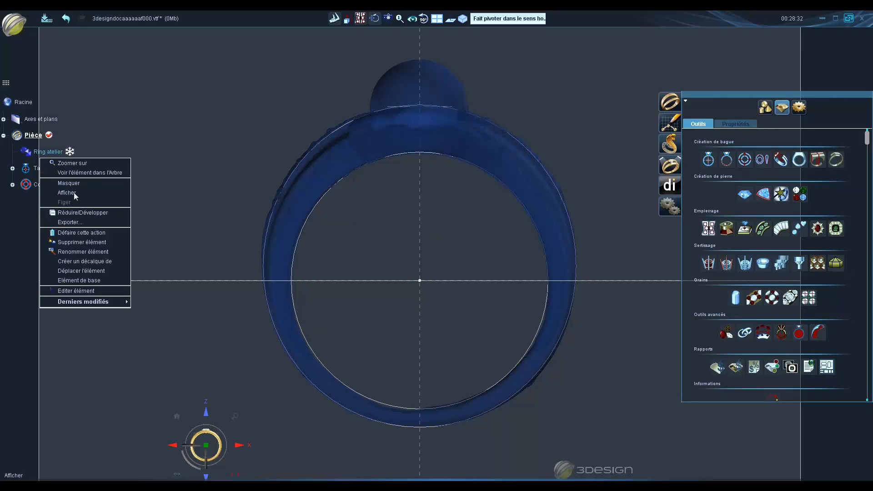
left_click(73, 191)
Examine the solid ring mesh from both sides, in perspective and face-on to the OXZ plane, noting its twisted shoulders and shank shape
middle_click_drag(109, 254, 369, 294)
left_click(204, 446)
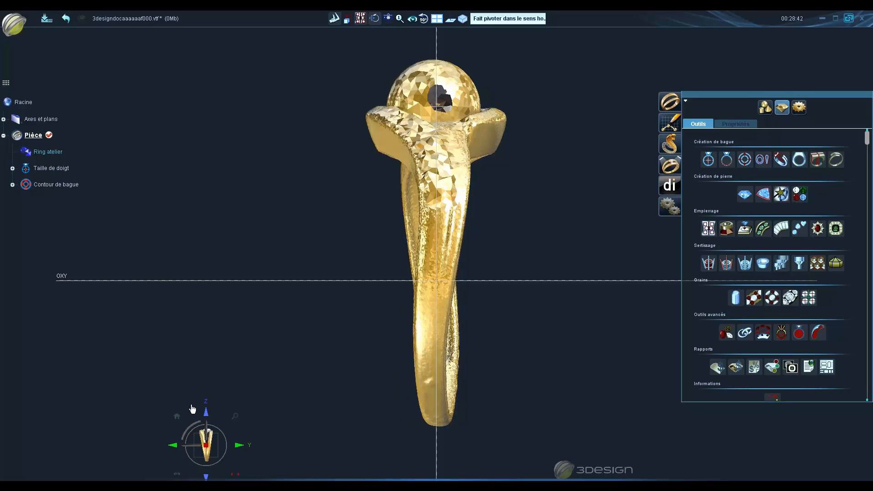
left_click(172, 447)
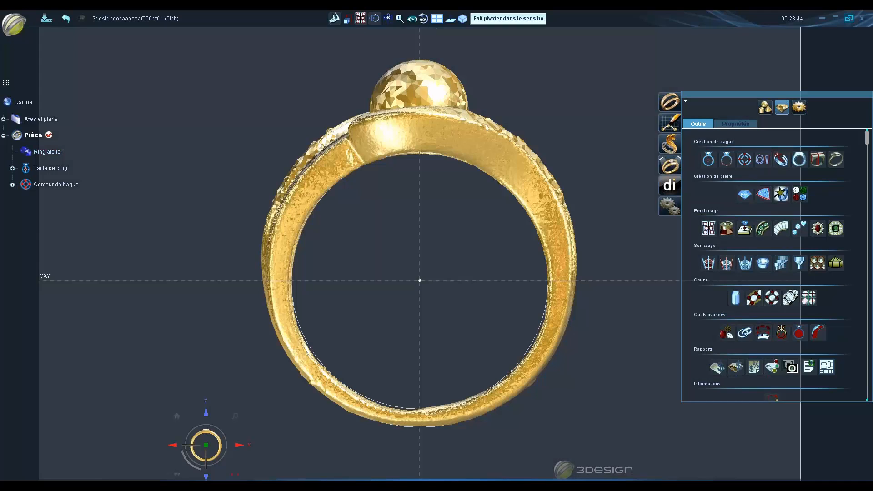
left_click(172, 448)
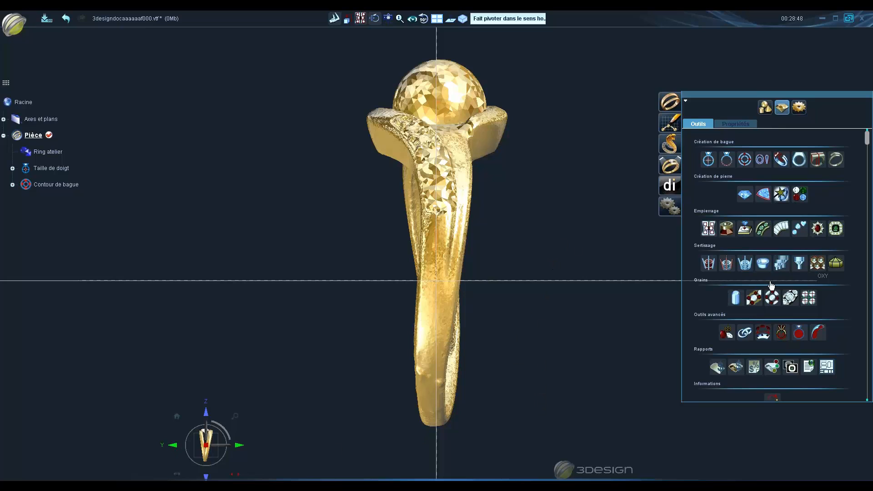
middle_click_drag(591, 261, 235, 294)
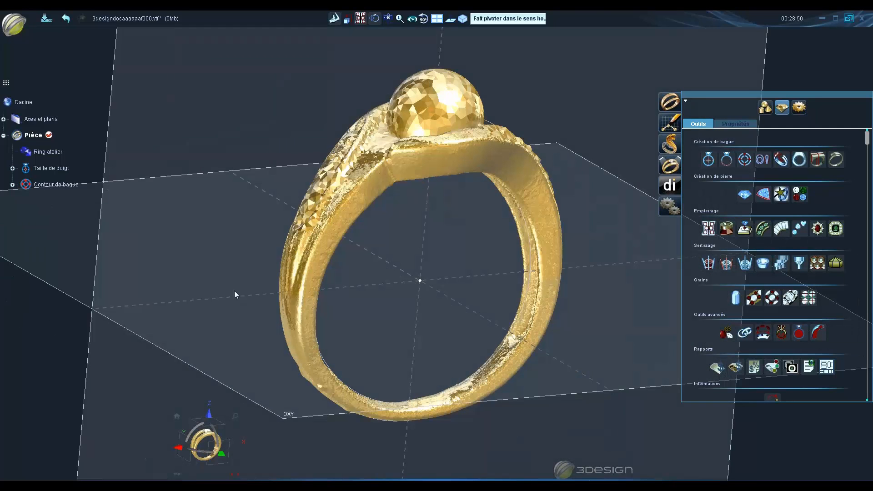
left_click(220, 454)
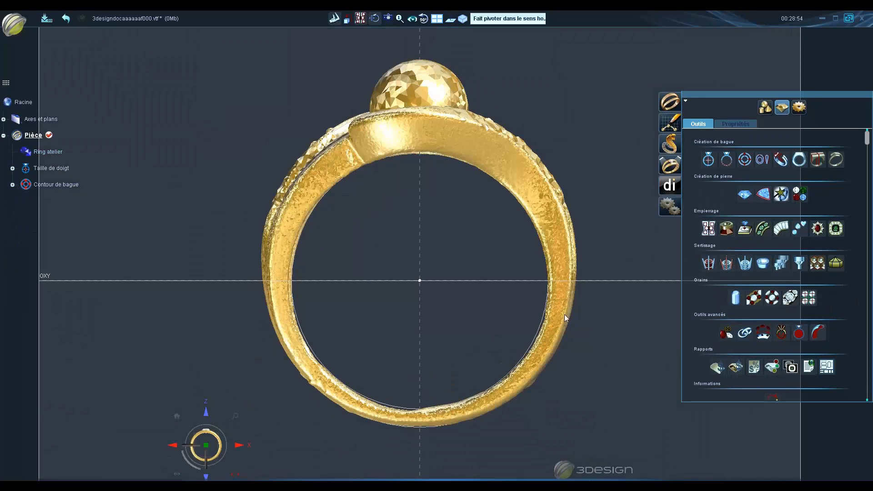
middle_click_drag(361, 267, 600, 234)
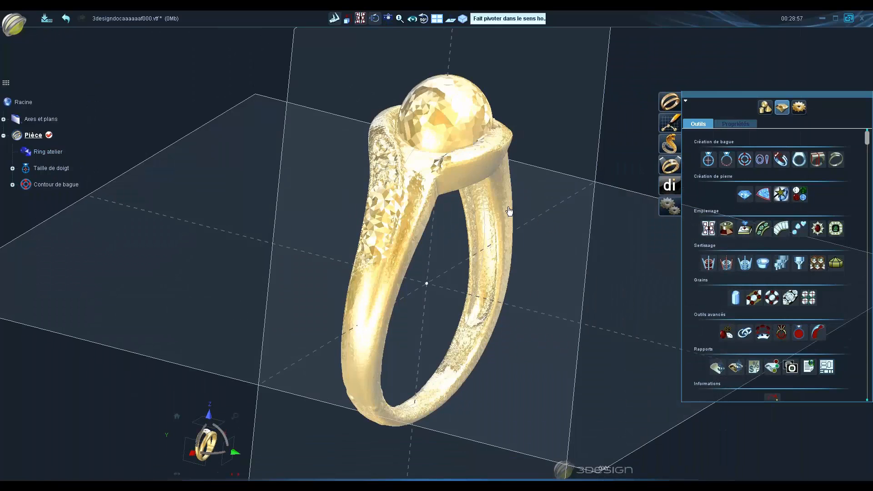
scroll(524, 257, "up", 3)
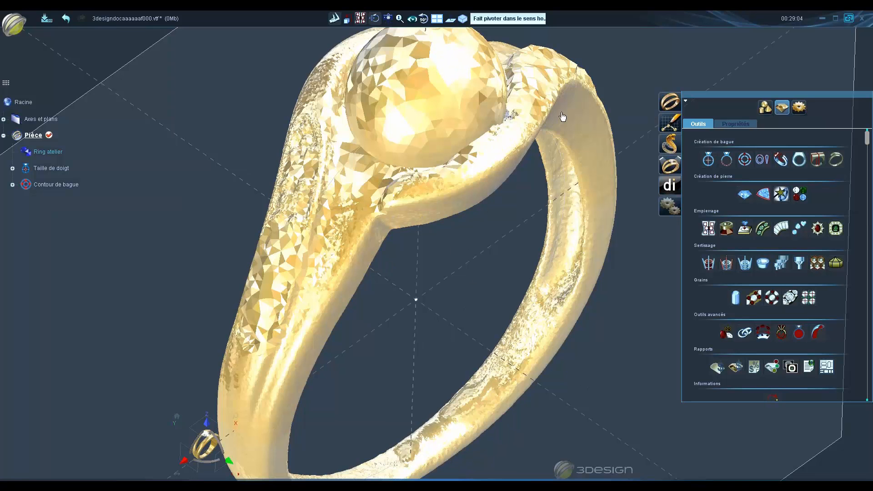
scroll(387, 344, "down", 2)
left_click(185, 463)
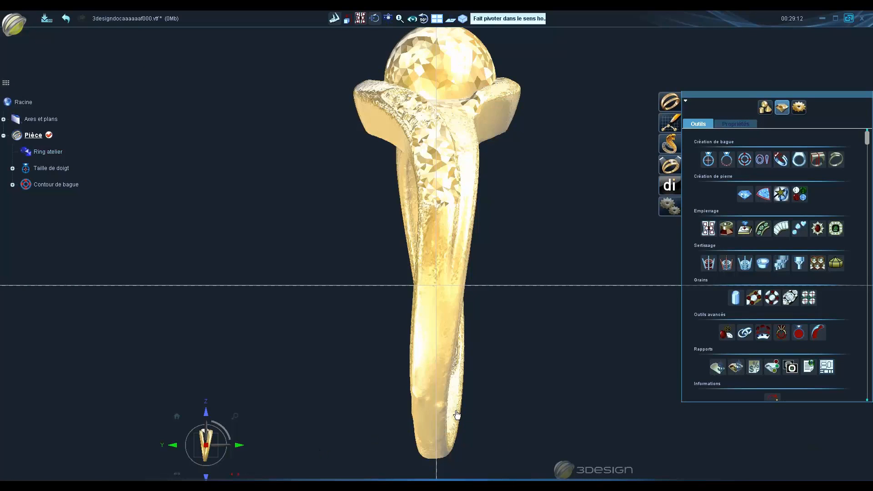
left_click(217, 463)
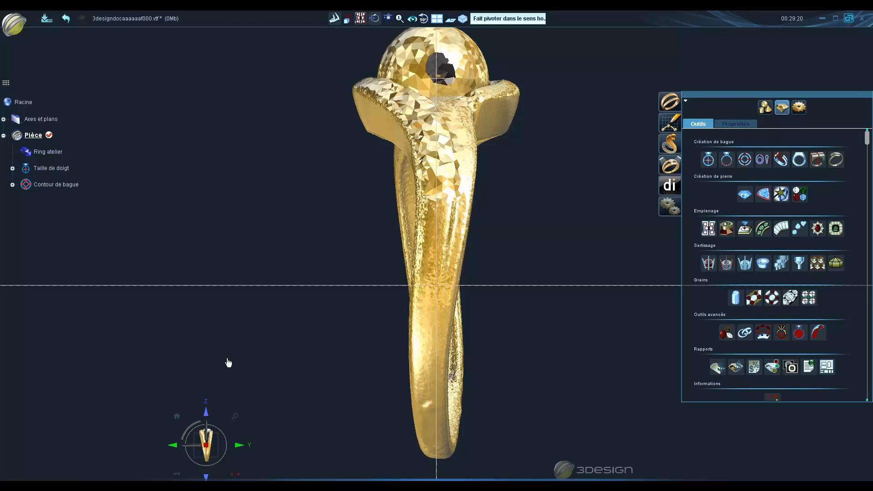
scroll(291, 221, "down", 4)
middle_click_drag(238, 231, 464, 305)
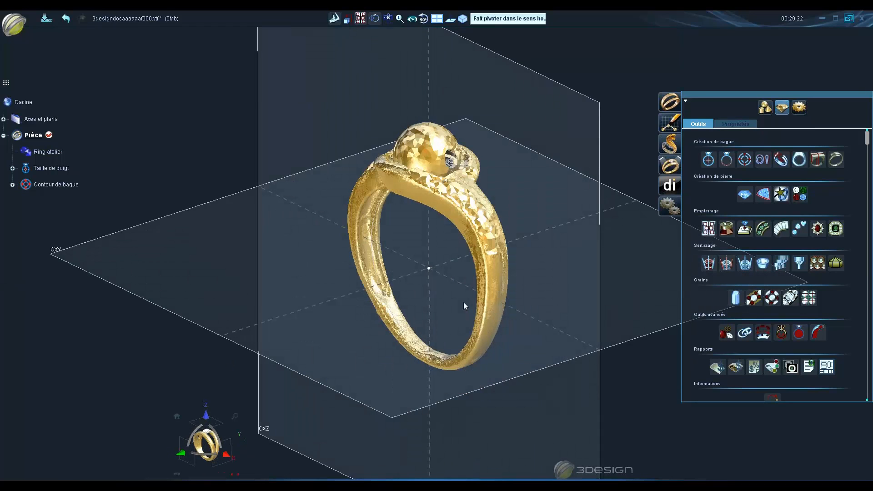
left_click(189, 462)
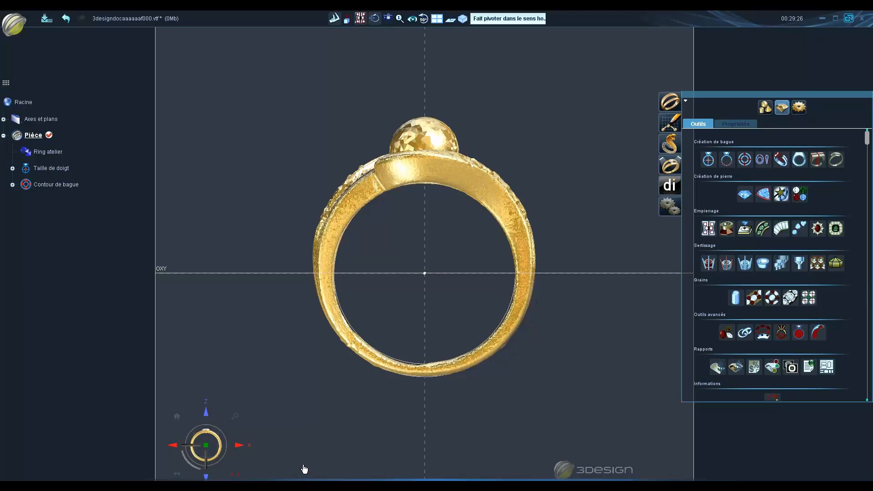
Hide the Ring atelier mesh, leaving the finger size and ring contour curves displayed
left_click(330, 373)
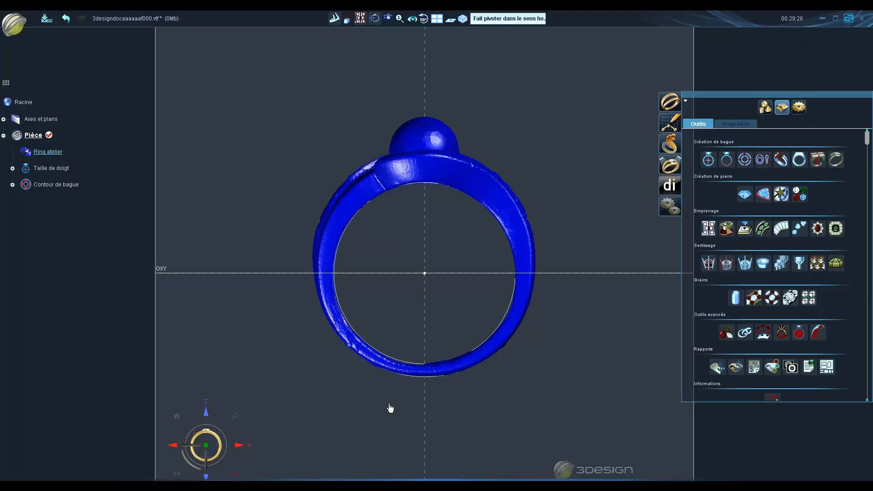
key("h")
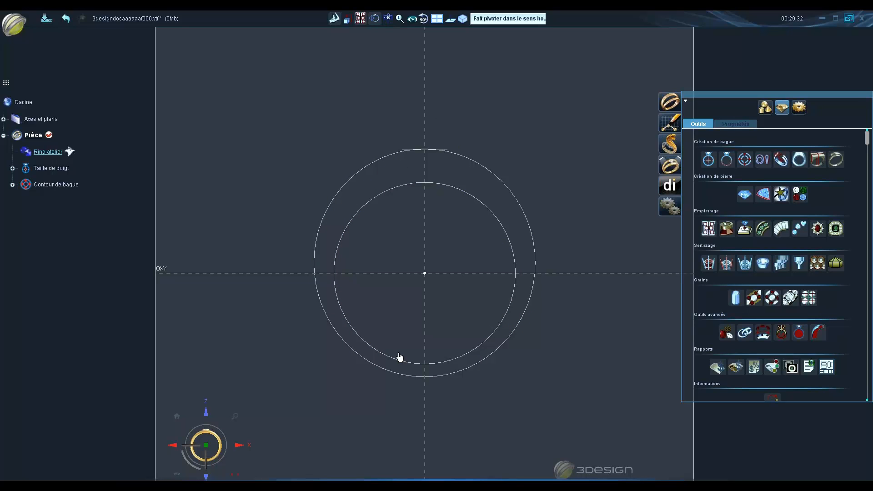
left_click(68, 152)
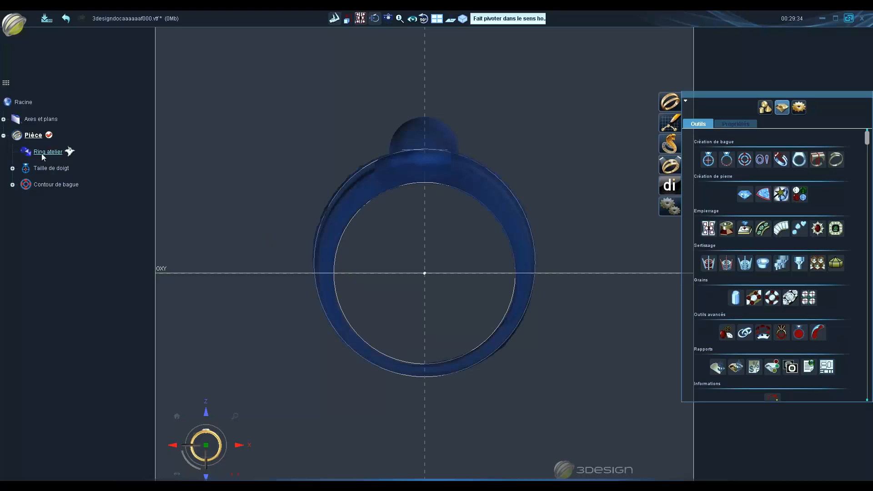
Start a new sketch on the OXZ plane
scroll(373, 352, "down", 1)
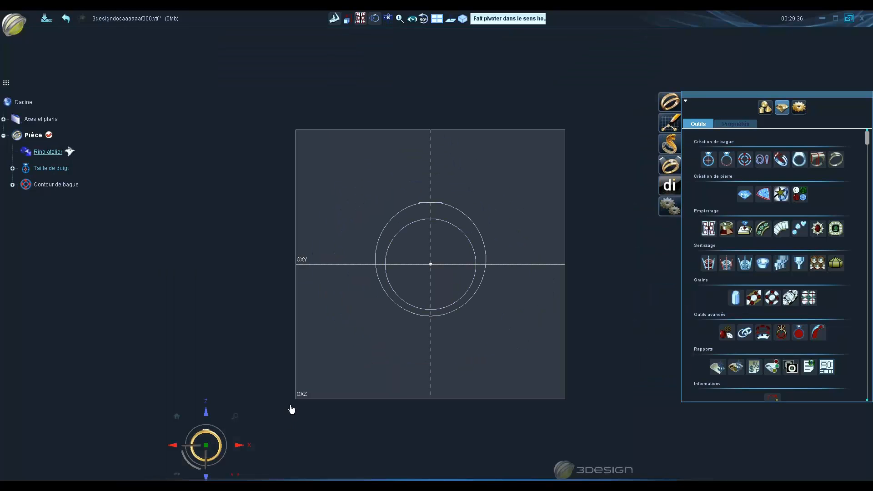
left_click(298, 435)
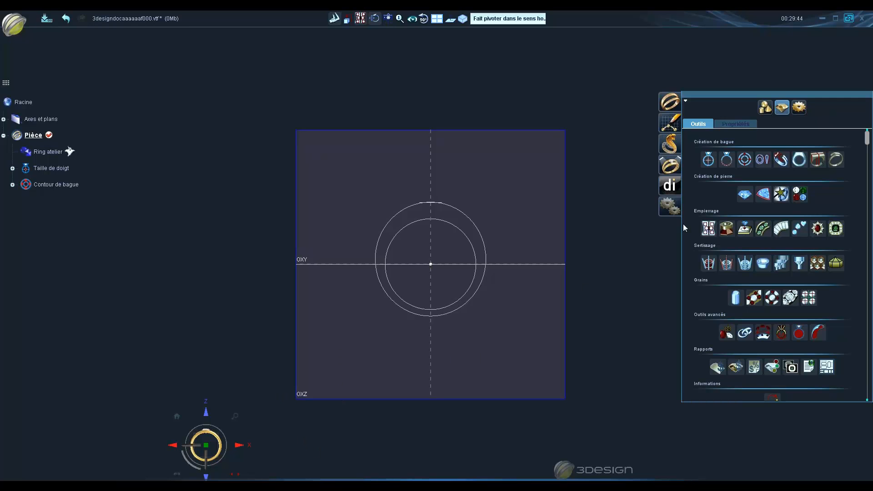
left_click(676, 127)
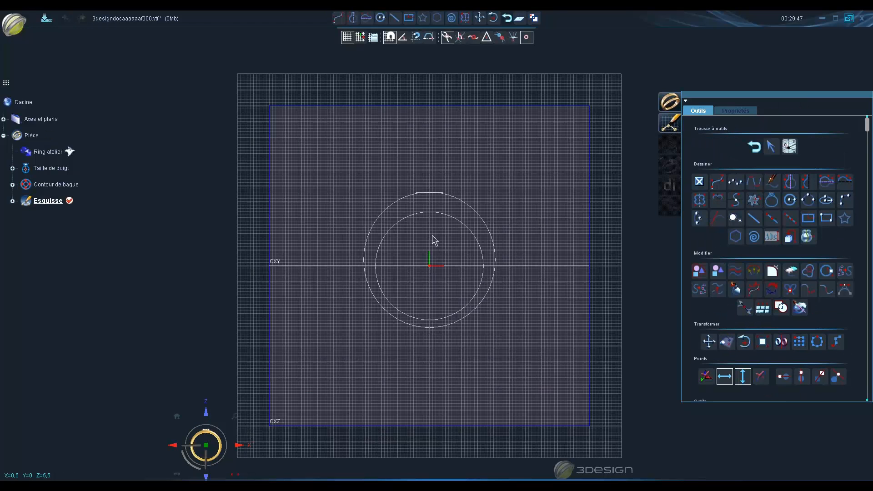
Extract the finger size and ring contour curves into the sketch as editable curves
scroll(433, 240, "up", 3)
scroll(433, 240, "up", 2)
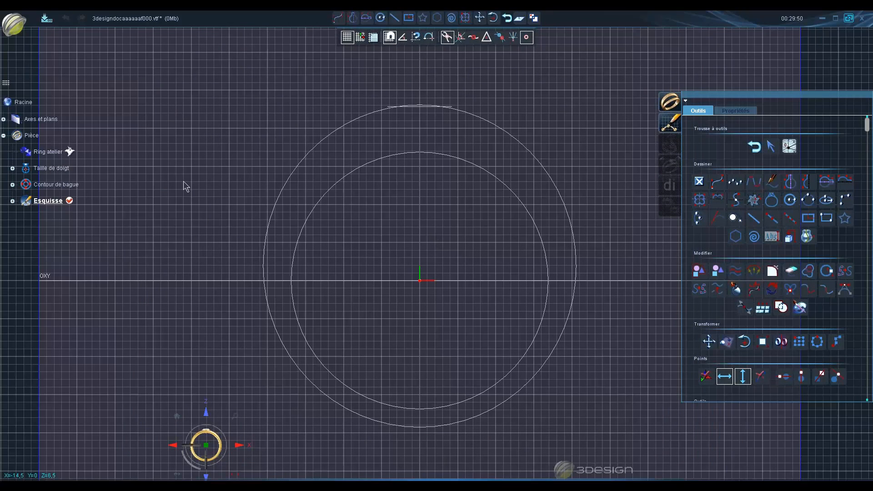
middle_click_drag(340, 205, 320, 203)
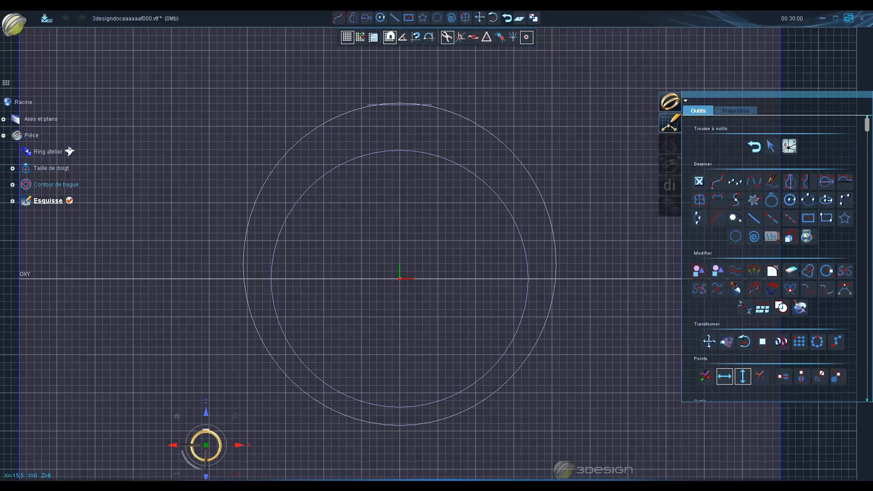
left_click(308, 189)
left_click(286, 156)
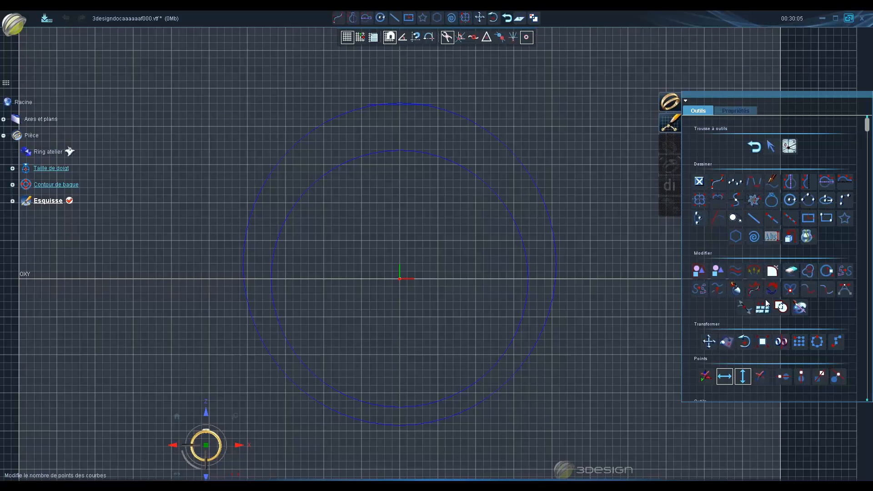
left_click(806, 238)
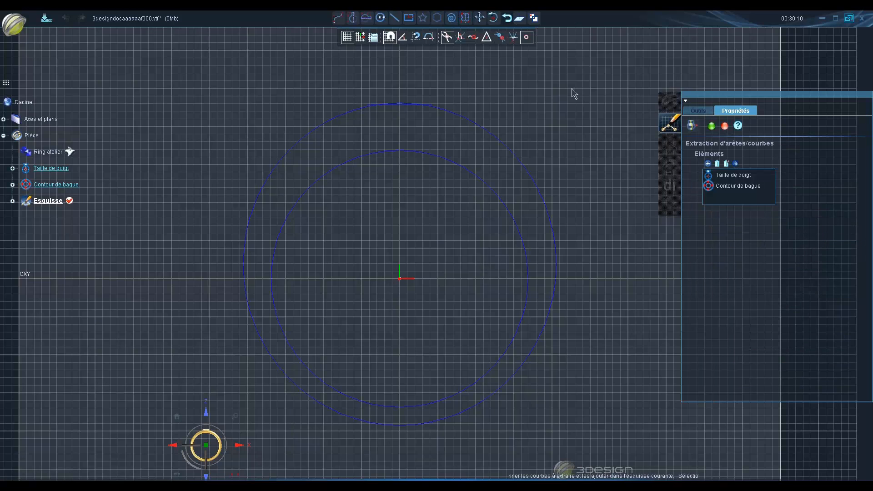
left_click(711, 126)
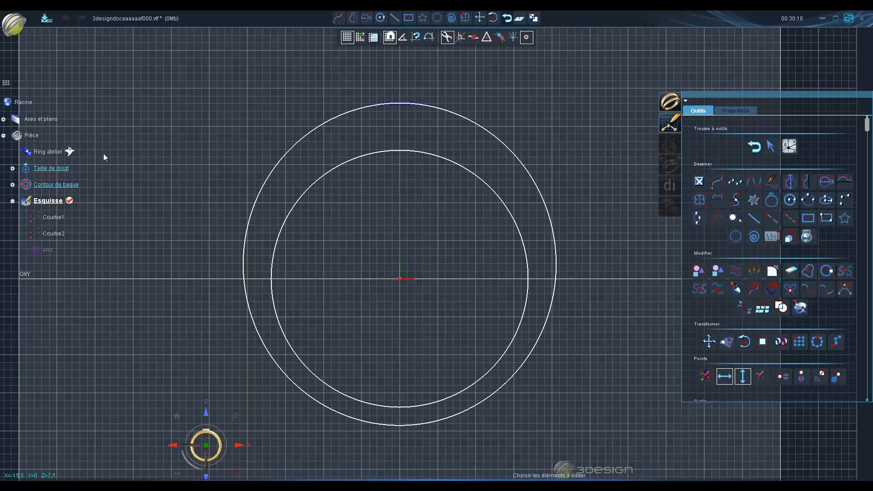
Examine the control points and start points of the two extracted curves at the base of the ring
left_click(64, 153)
left_click(62, 151)
left_click(255, 206)
middle_click_drag(398, 414, 411, 291)
scroll(411, 291, "up", 3)
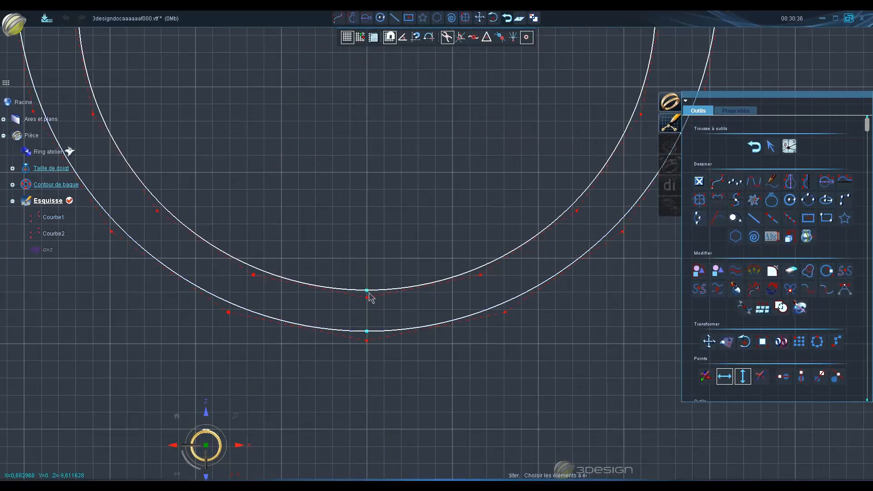
left_click(366, 331)
scroll(356, 395, "down", 4)
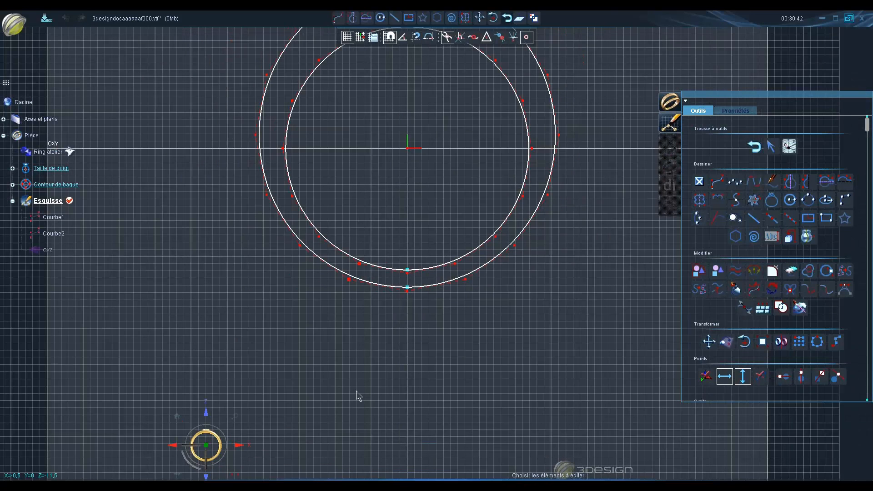
middle_click_drag(376, 322, 369, 377)
middle_click_drag(374, 237, 369, 309)
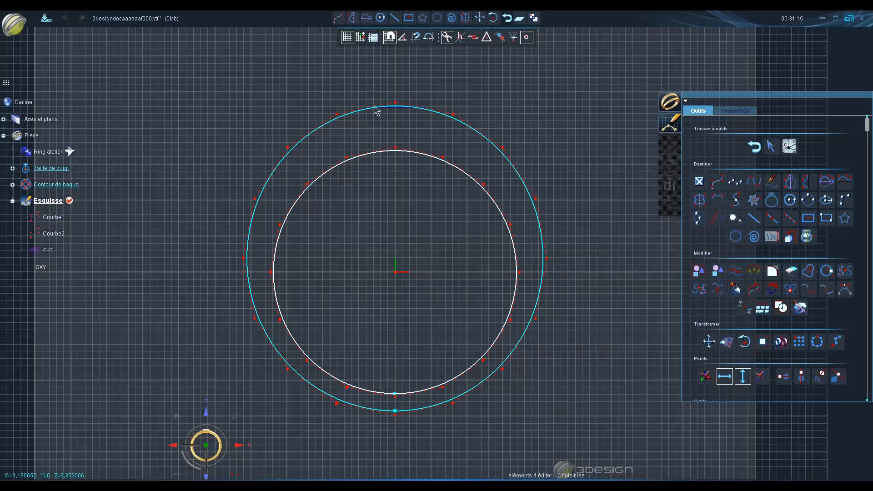
Create one in-between copy (Entre-deux) midway between the extracted inner and outer ring curves, keeping the original curves
left_click(382, 151)
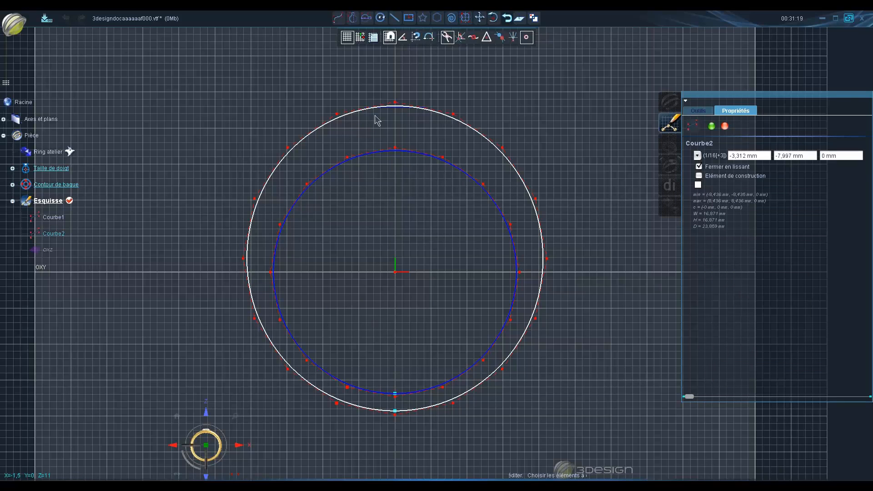
left_click(376, 109)
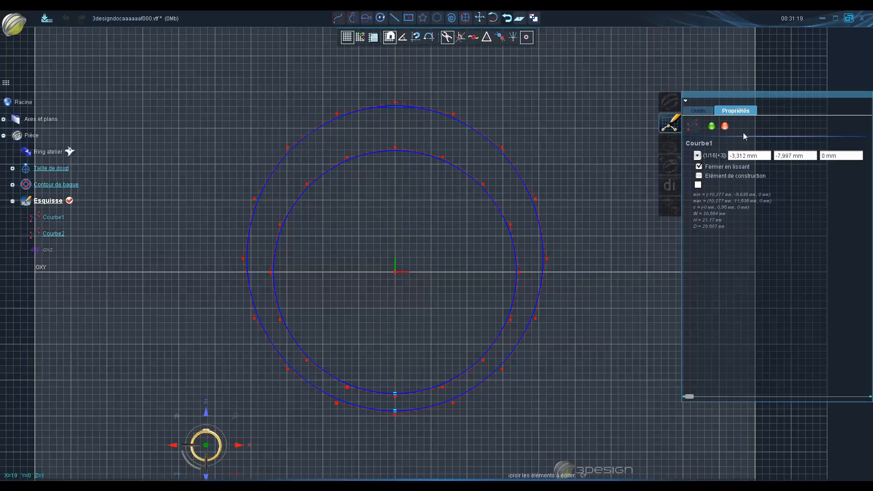
left_click(698, 112)
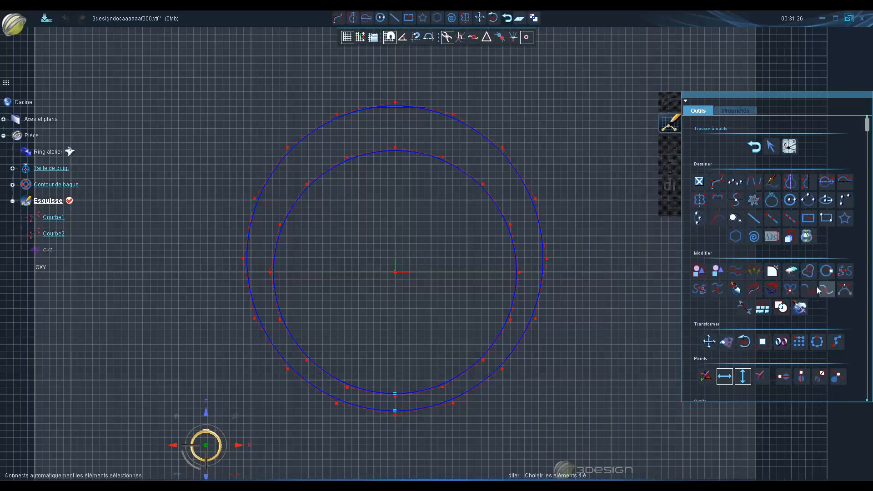
left_click(736, 271)
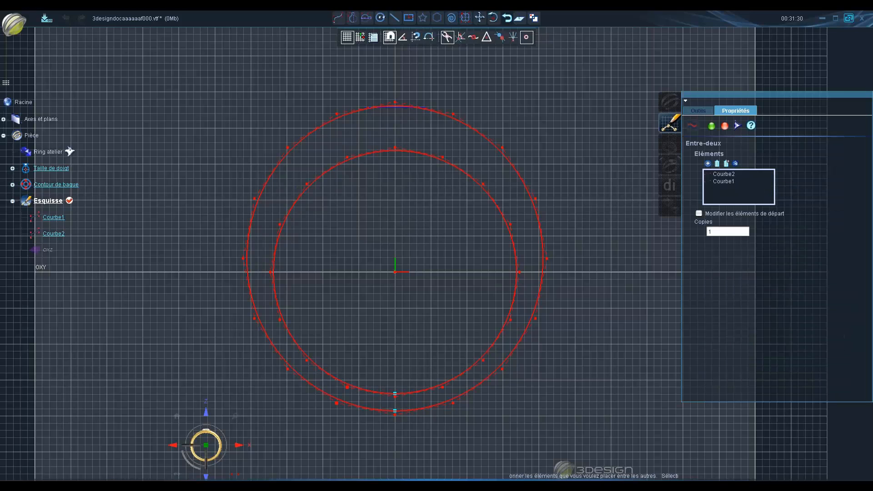
left_click(738, 126)
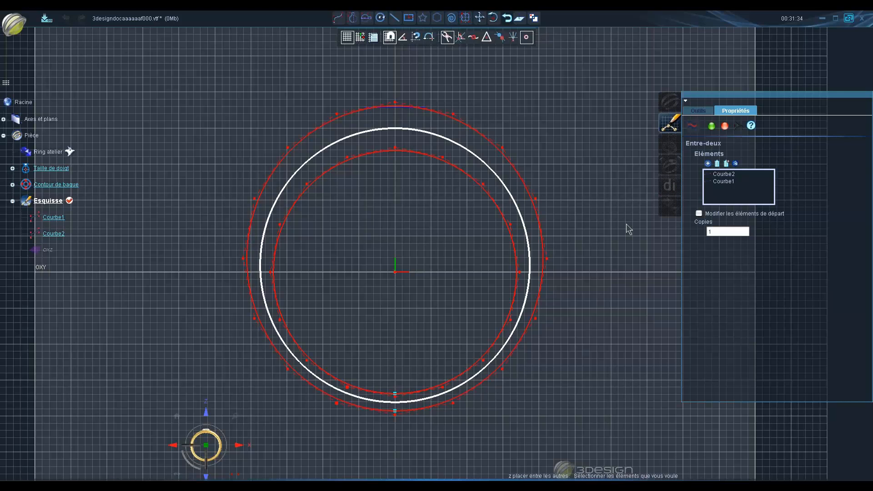
key("Return")
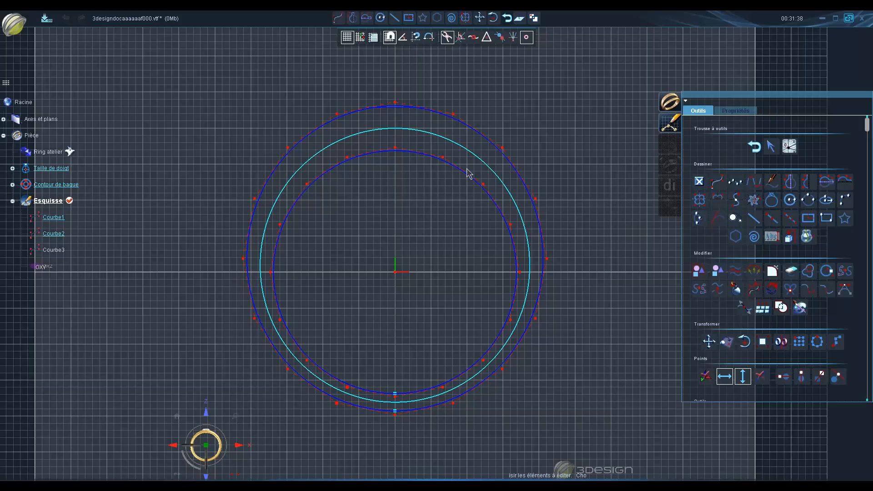
left_click(457, 144)
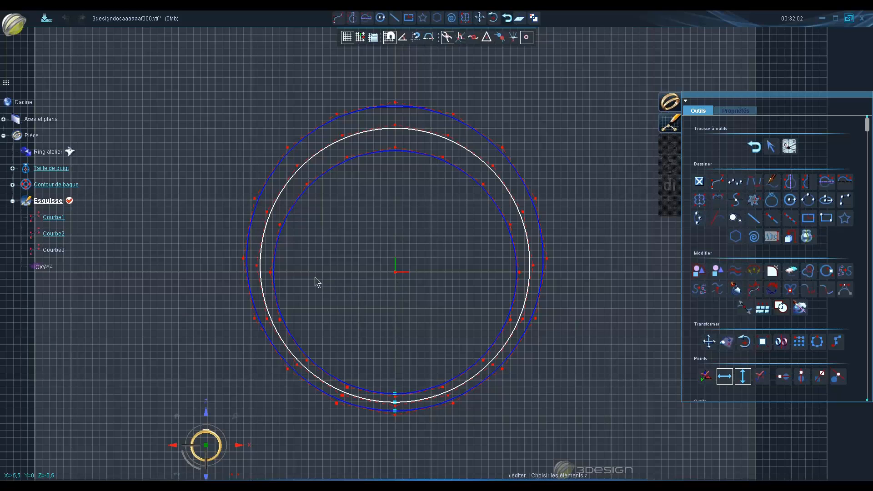
Display the Ring atelier mesh again as a solid reference beneath the sketch curves, viewed face-on
right_click(54, 153)
left_click(84, 187)
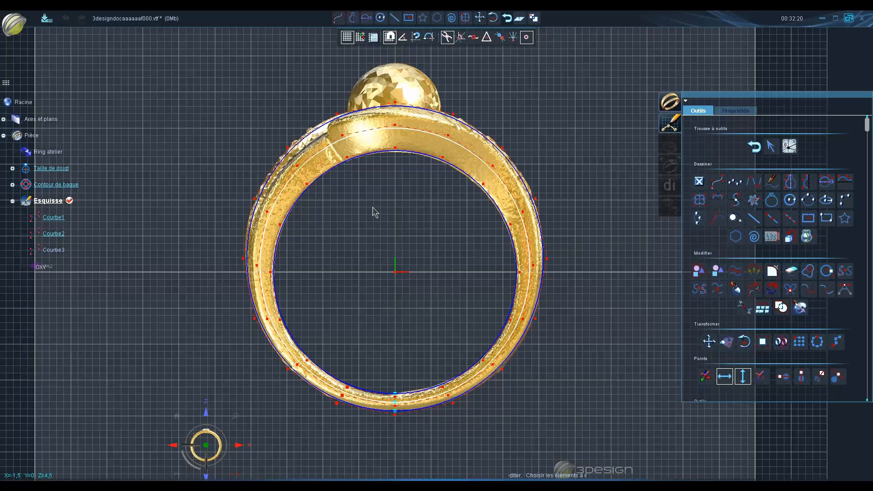
middle_click_drag(396, 207, 336, 237)
left_click(214, 463)
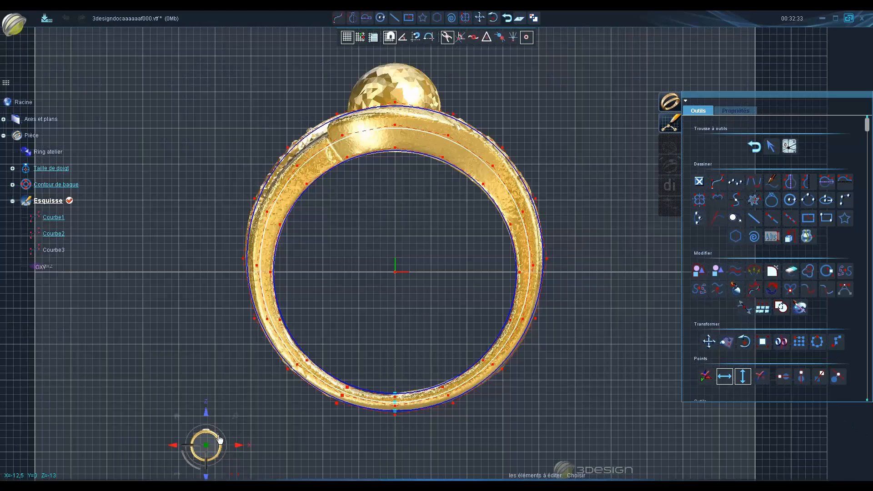
Draw two lines from the origin: one about 18.1 mm at 116.5° along the shoulder's edge, and one about 15.4 mm straight down
left_click(754, 219)
left_click(394, 272)
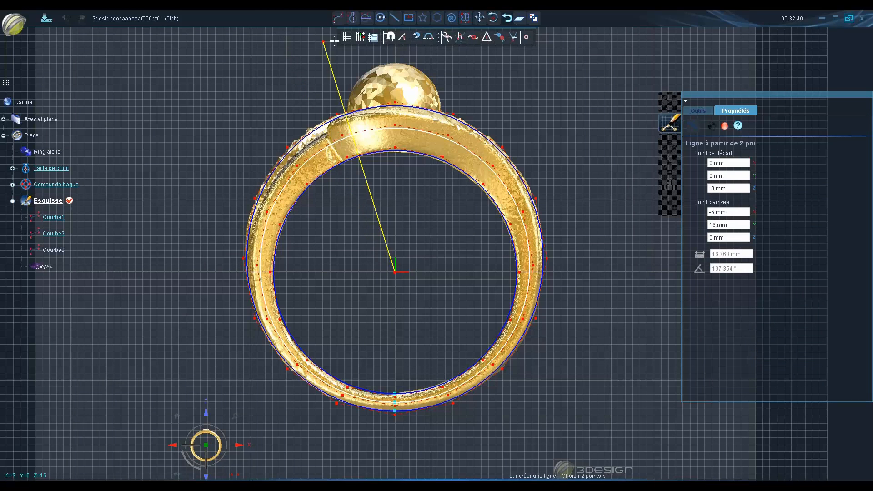
left_click(278, 39)
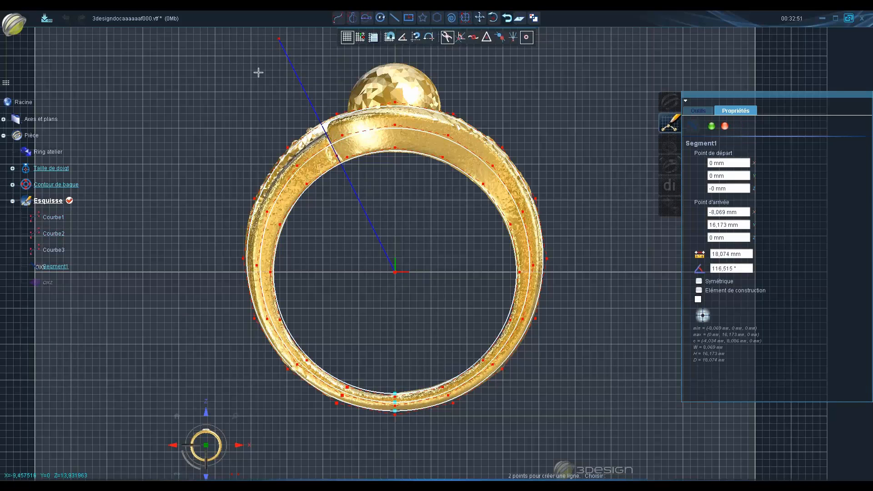
middle_click_drag(356, 245, 351, 203)
scroll(364, 236, "down", 2)
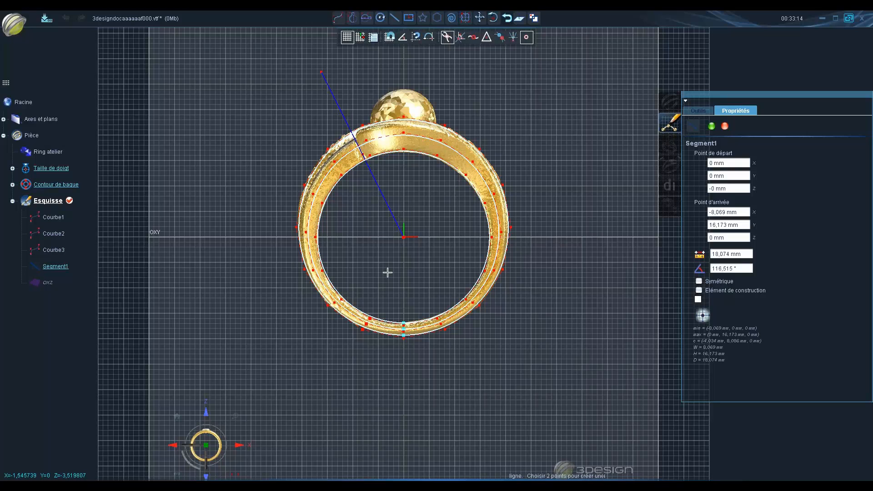
left_click(404, 237)
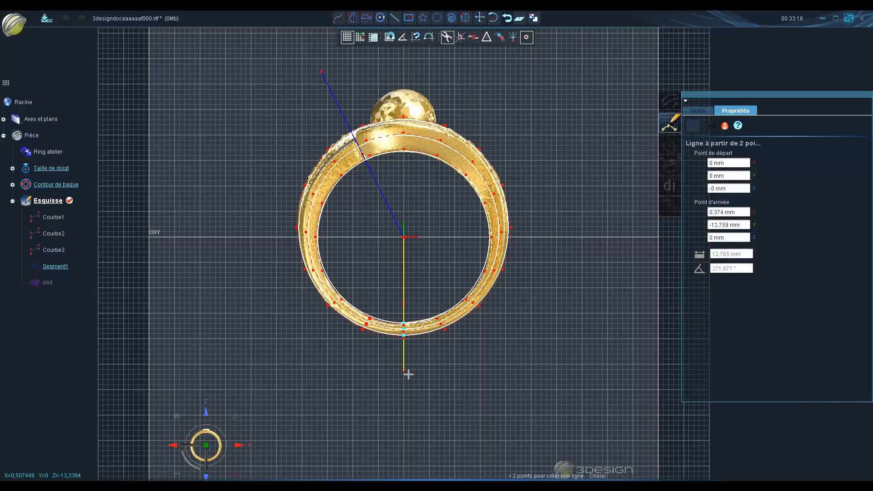
left_click(409, 394)
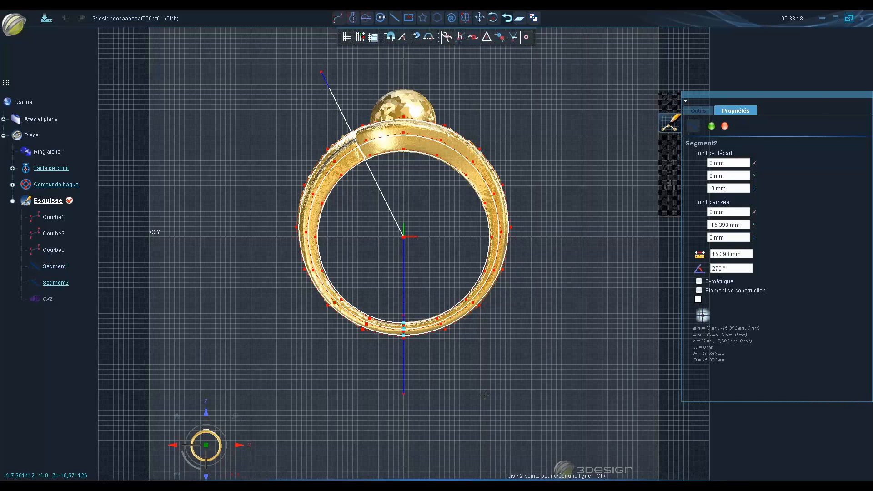
Hide the Ring atelier mesh and the sketch grid to leave only the curves and lines displayed
scroll(482, 386, "up", 3)
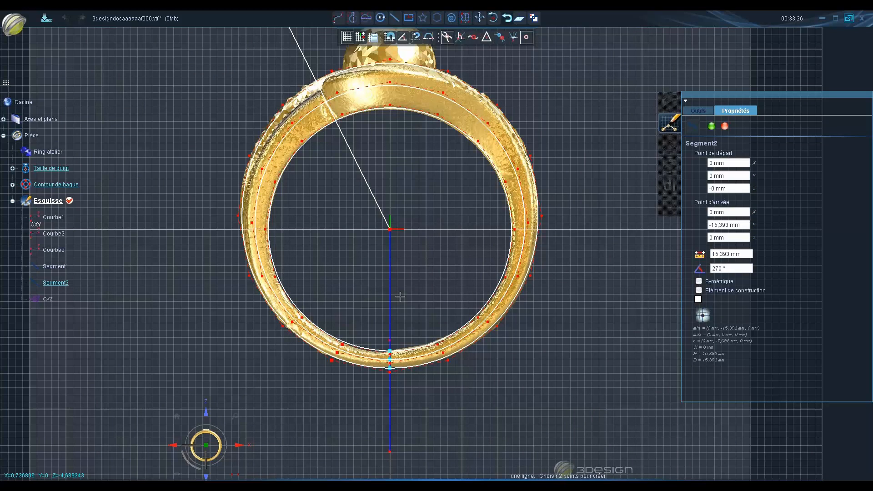
scroll(412, 286, "down", 1)
left_click(698, 112)
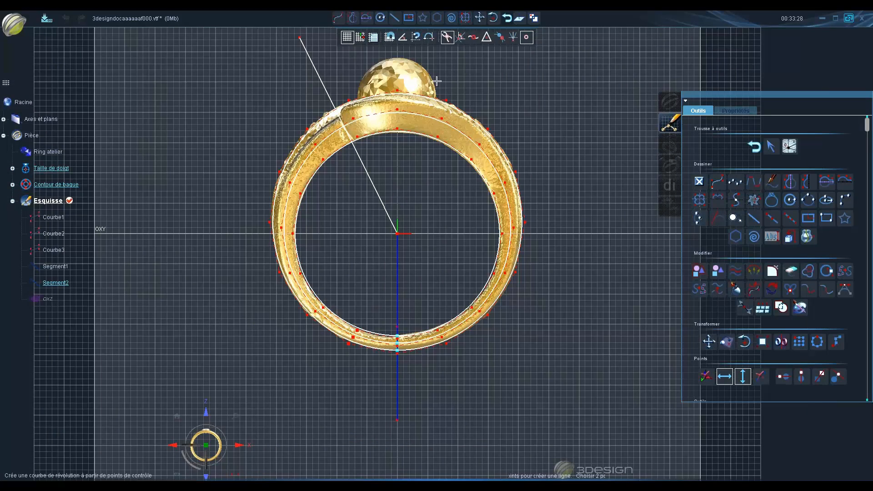
left_click(53, 151)
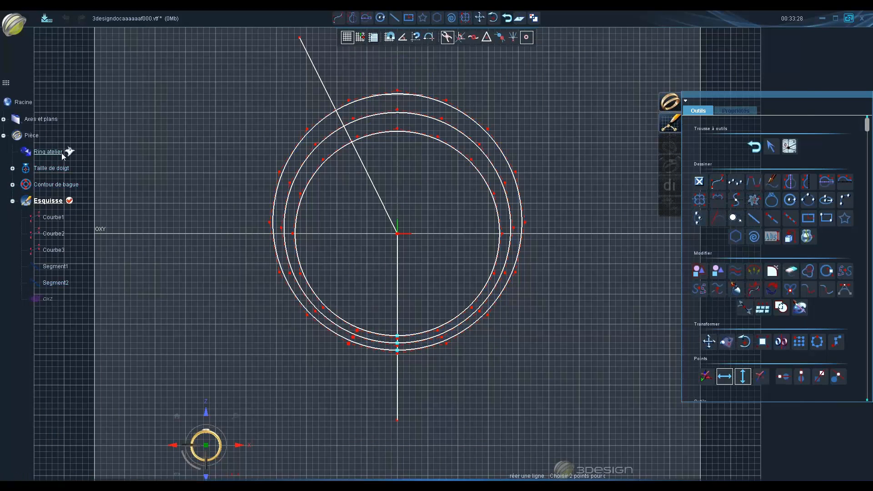
left_click(347, 37)
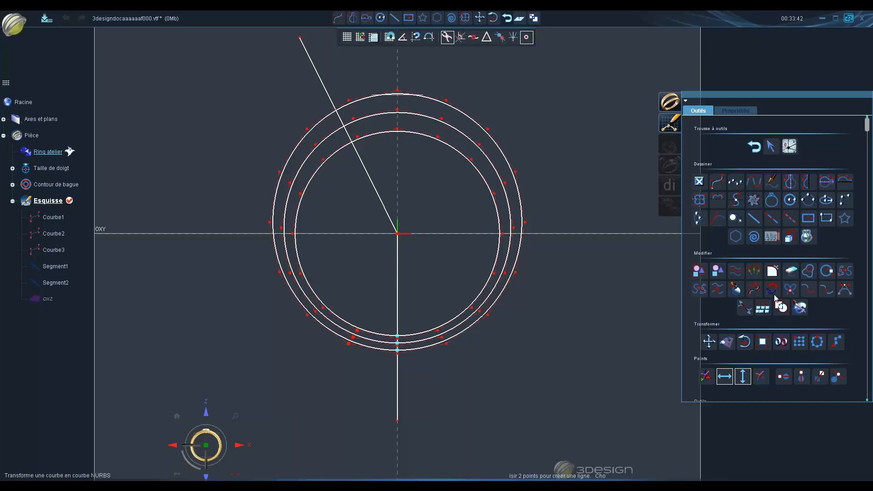
Trim away the left portion of the middle curve between the slanted line and the vertical line
left_click(790, 272)
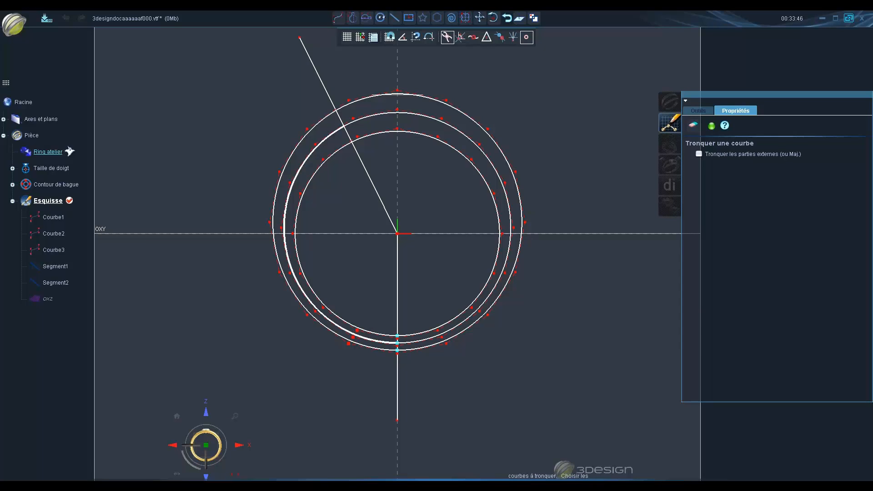
left_click(284, 228)
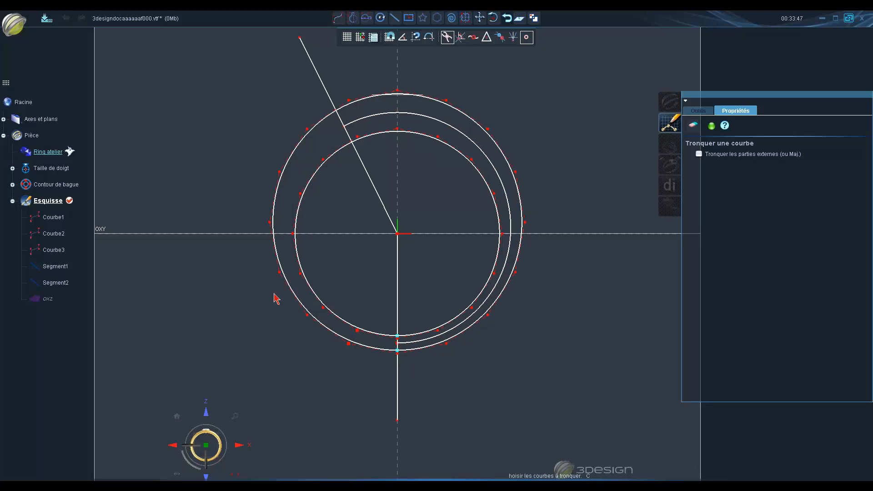
left_click(692, 128)
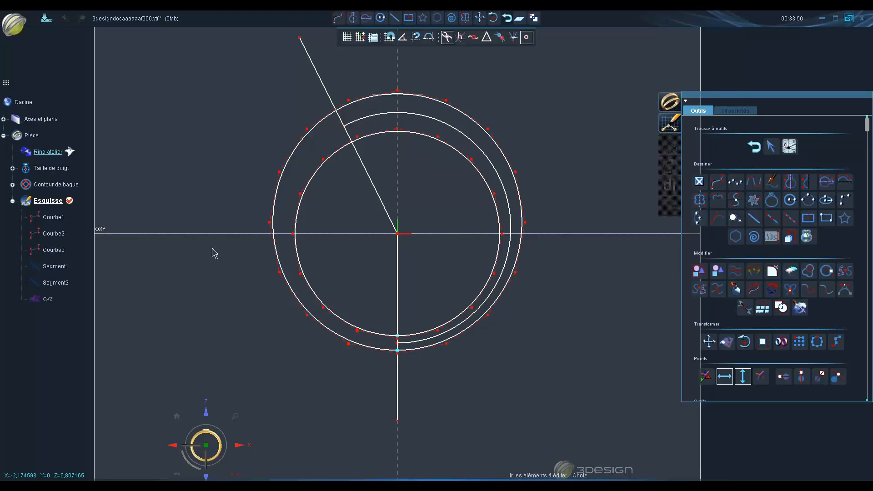
Rename the sketch "Courbes partie droite"
right_click(46, 201)
left_click(82, 295)
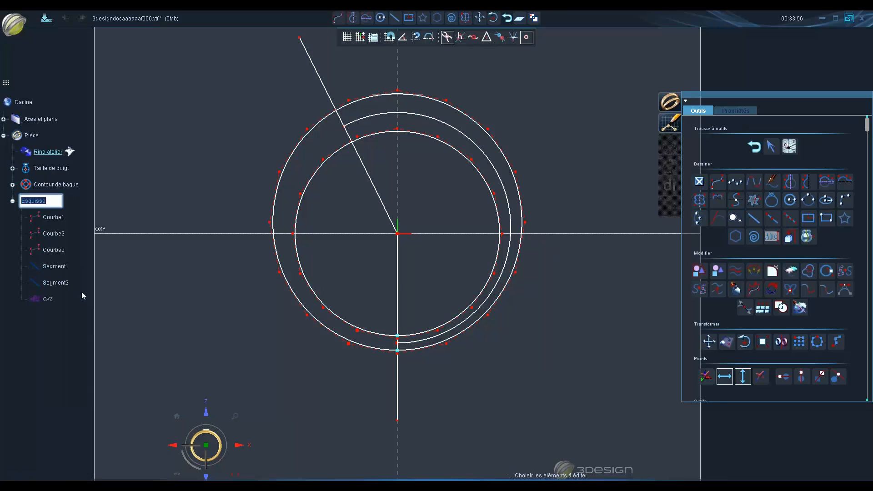
type("Courbes pa")
type("rtie dro")
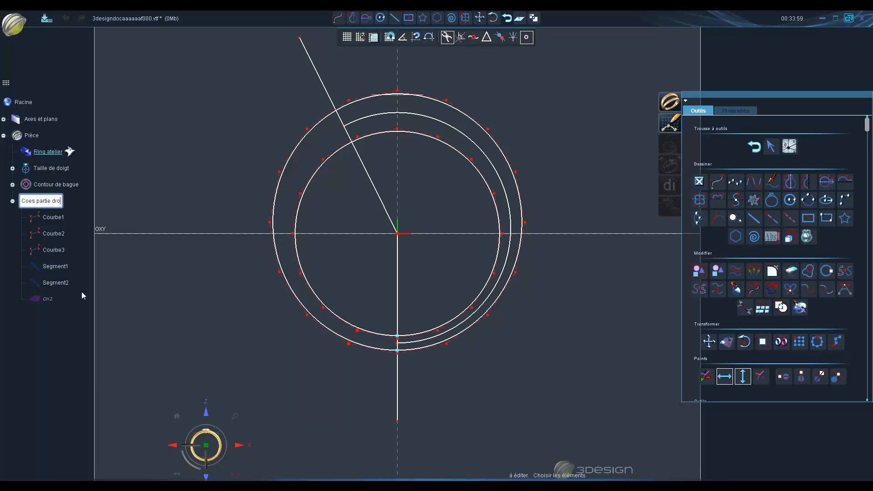
type("ite")
key("Return")
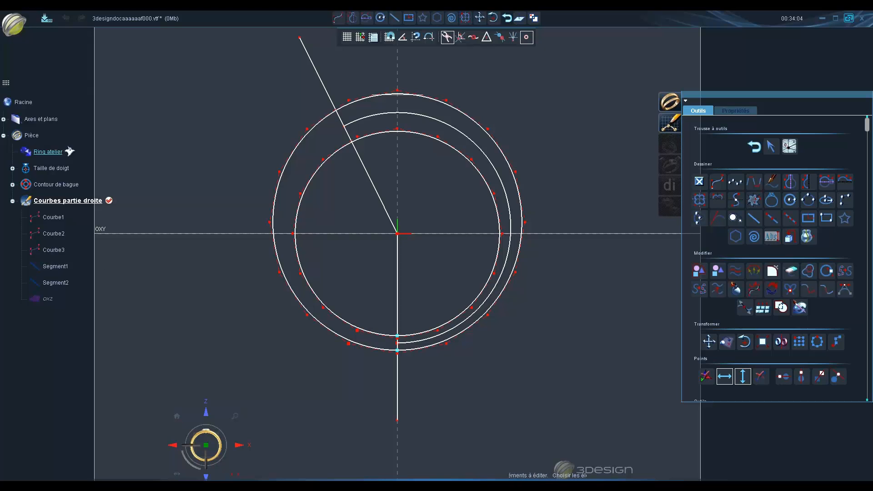
Hide the outer and inner ring curves and both line segments: Courbe1, Courbe2, Segment1 and Segment2
left_click(51, 217)
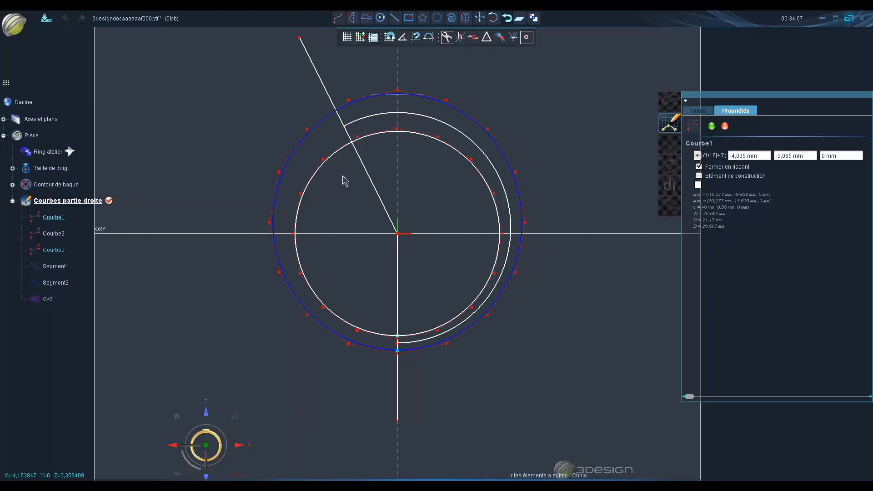
left_click(323, 163)
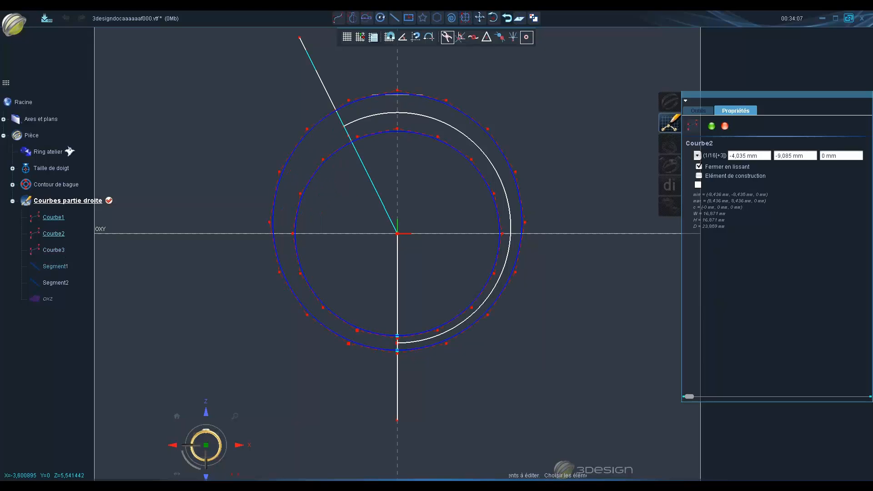
left_click(381, 201)
left_click(406, 291)
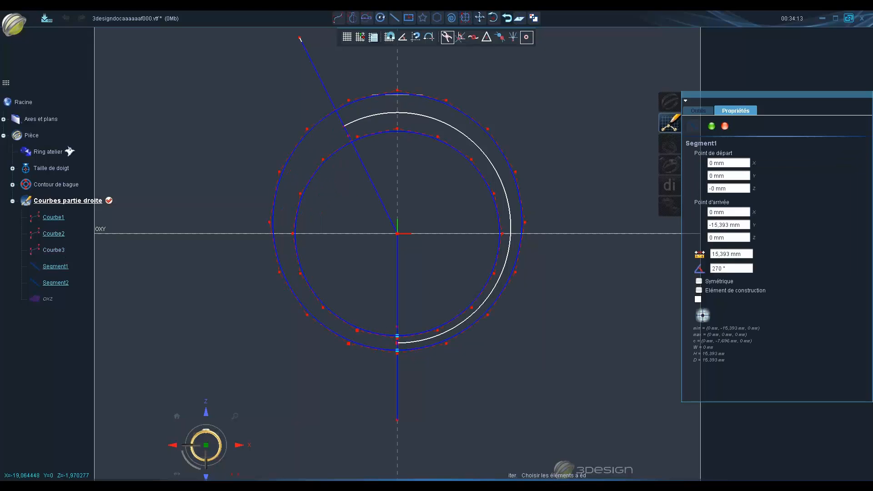
right_click(50, 270)
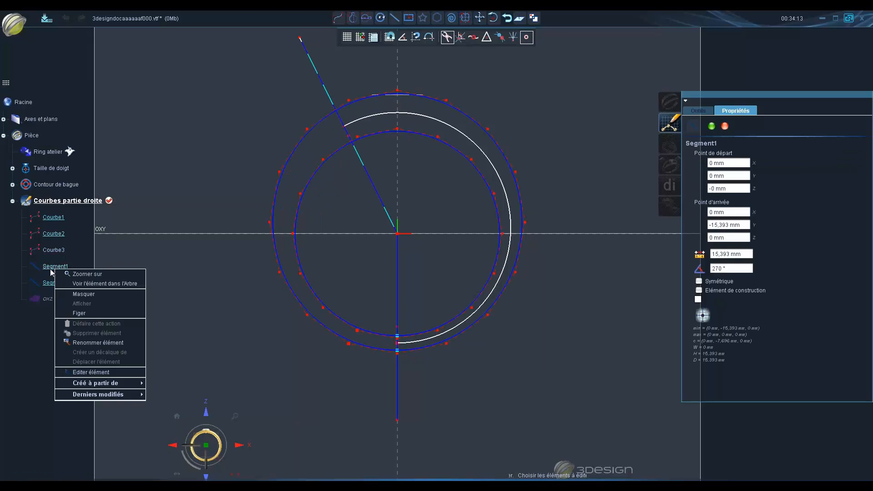
left_click(86, 293)
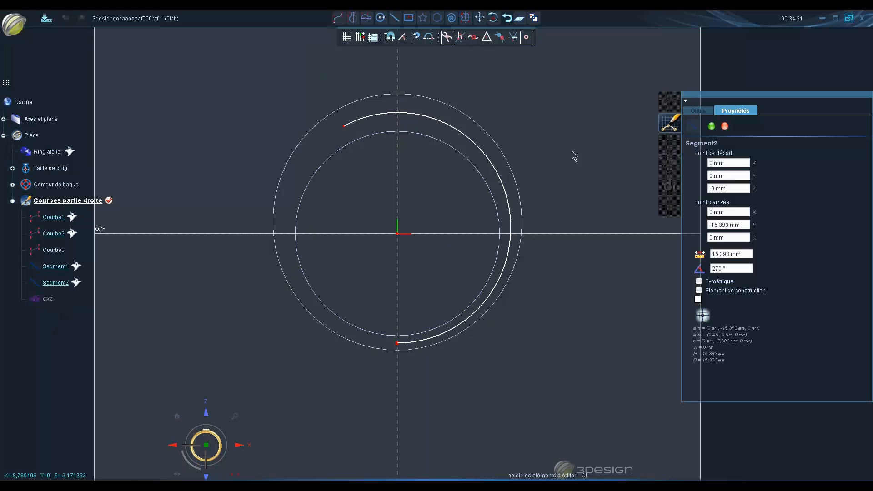
Display the Ring atelier mesh and compare the remaining trimmed curve with it from the side and at an angle
middle_click_drag(572, 151, 218, 232)
right_click(53, 154)
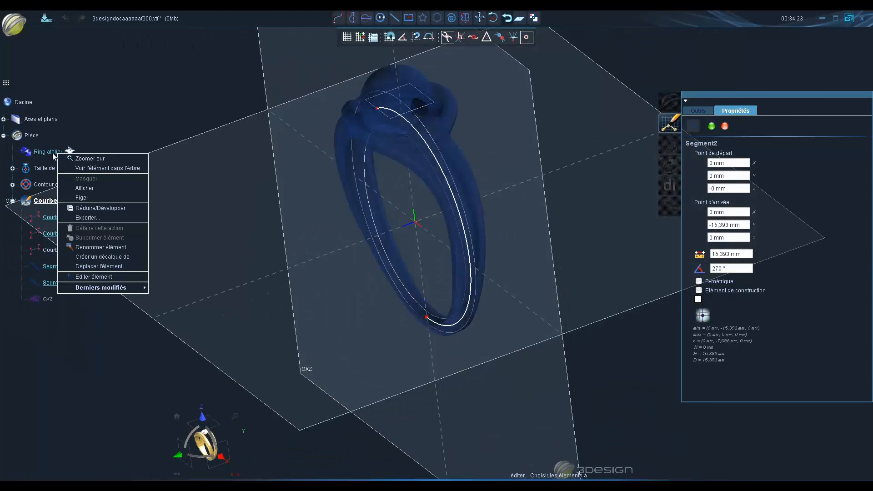
left_click(81, 187)
middle_click_drag(426, 230, 453, 356)
left_click(223, 455)
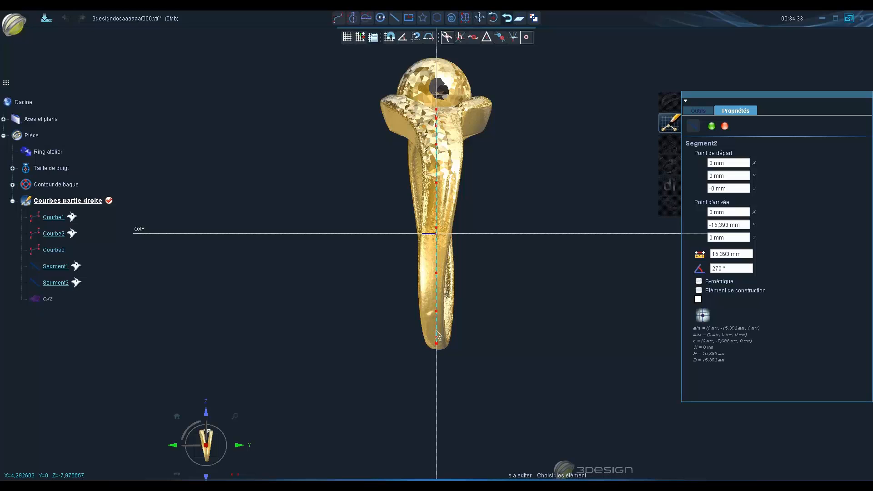
left_click(436, 337)
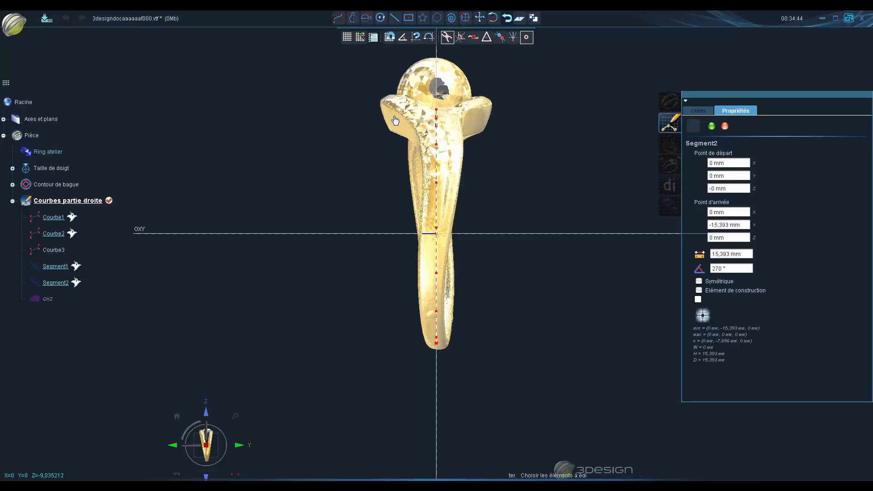
middle_click_drag(380, 108, 541, 339)
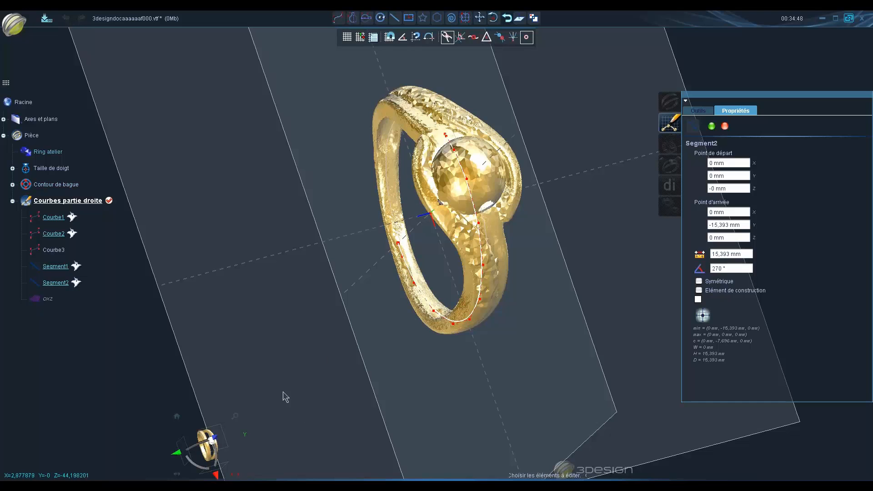
Freeze the Ring atelier mesh as a non-editable reference and view the ring from the side
right_click(60, 156)
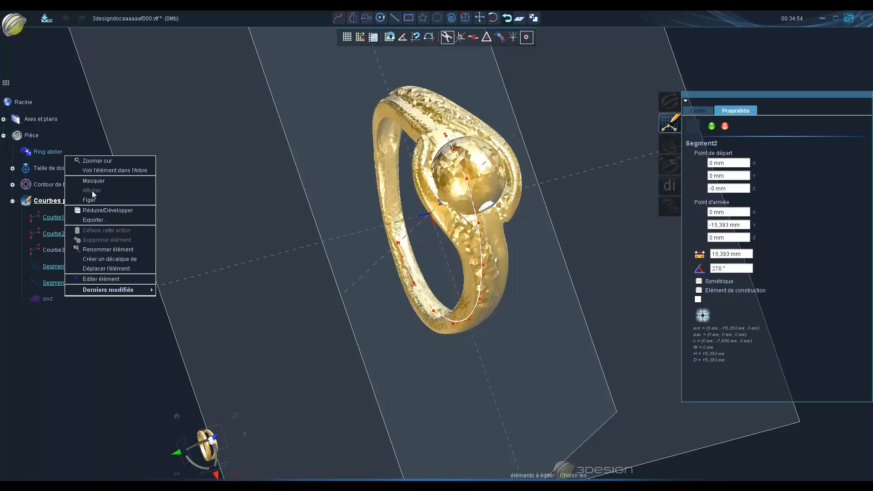
left_click(89, 199)
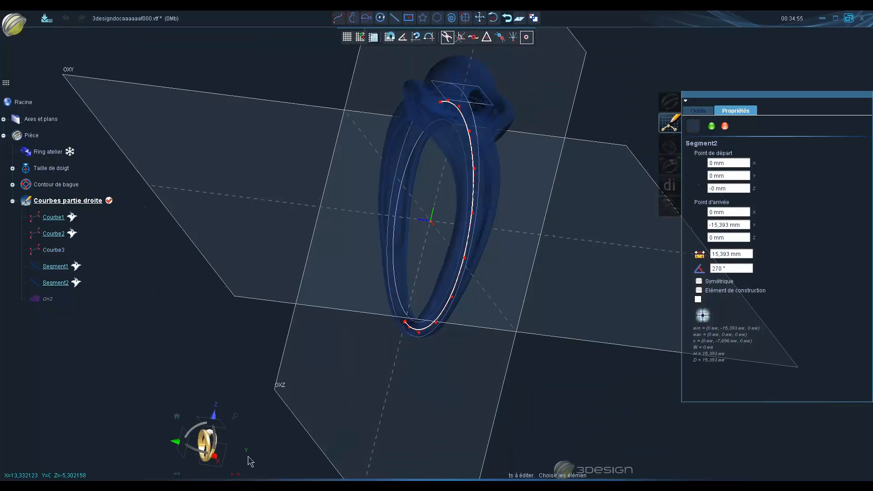
left_click(213, 456)
left_click(325, 301)
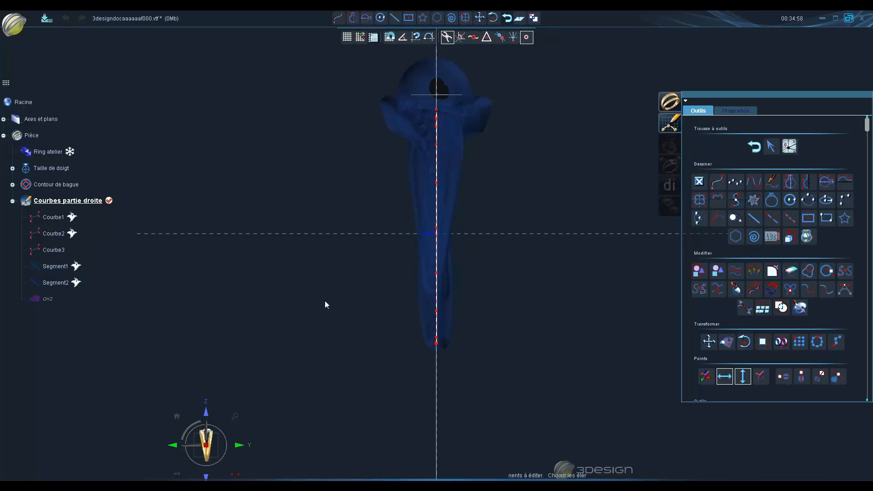
Lock horizontal and vertical point movement and unlock depth movement for the sketch points
scroll(400, 328, "up", 2)
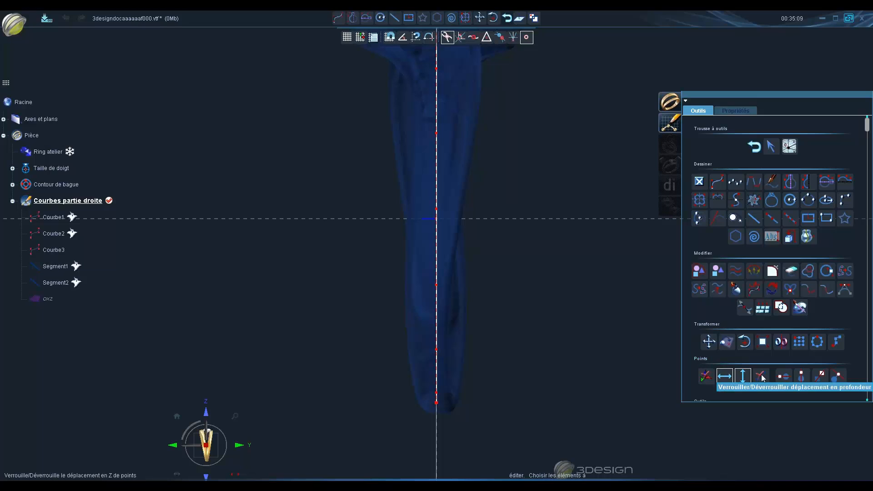
left_click(729, 376)
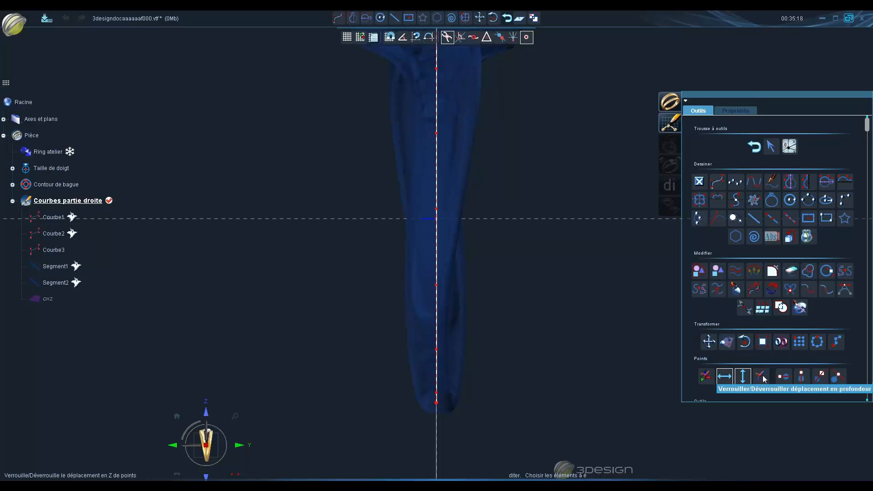
left_click(762, 377)
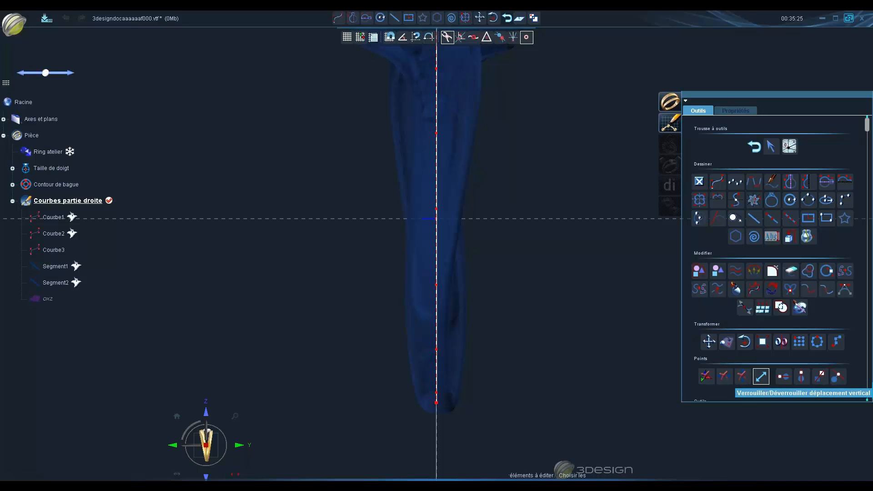
left_click(173, 444)
Pull control points 9, 8 and 7 of Courbe3 out in depth along the shoulder's edge, point 9 to about 3.6 mm
middle_click_drag(600, 323, 182, 153)
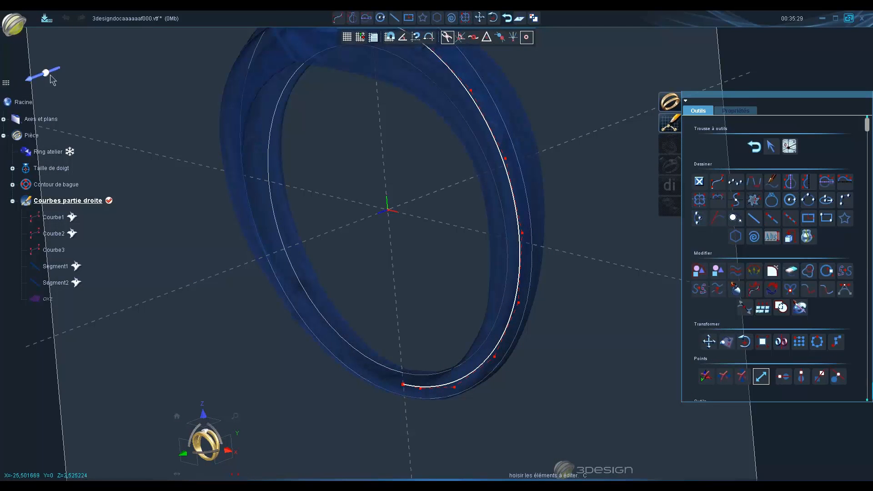
middle_click_drag(471, 273, 409, 369)
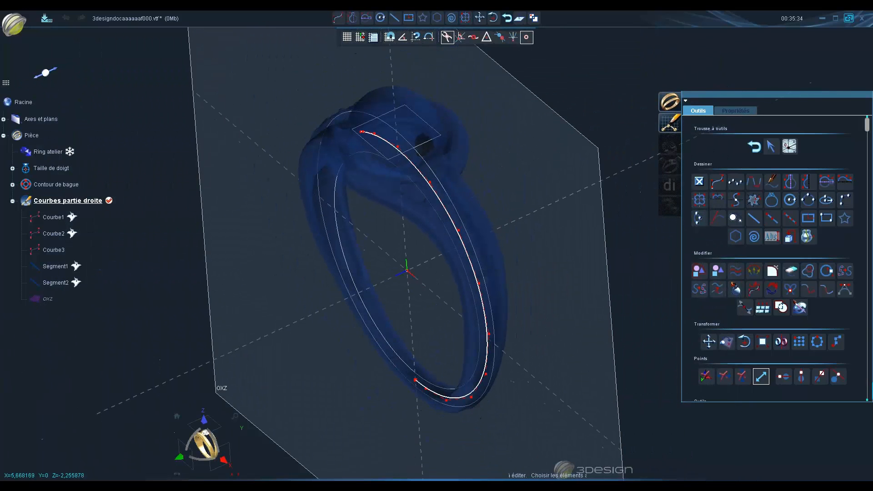
middle_click_drag(322, 341, 509, 402)
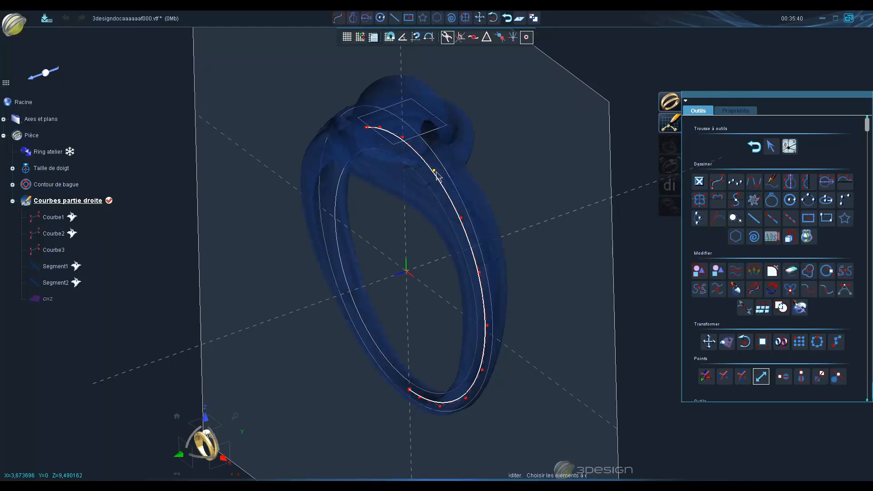
left_click_drag(434, 171, 401, 195)
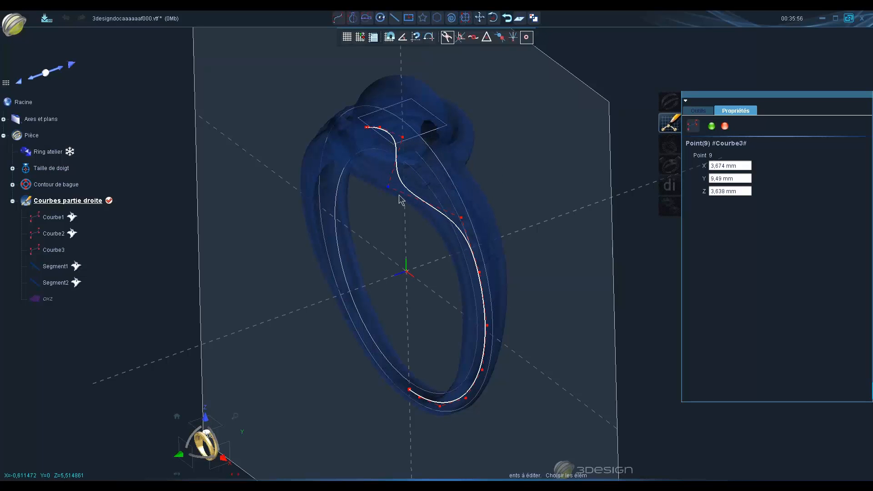
left_click(222, 458)
left_click_drag(413, 164, 390, 164)
left_click_drag(412, 211, 397, 212)
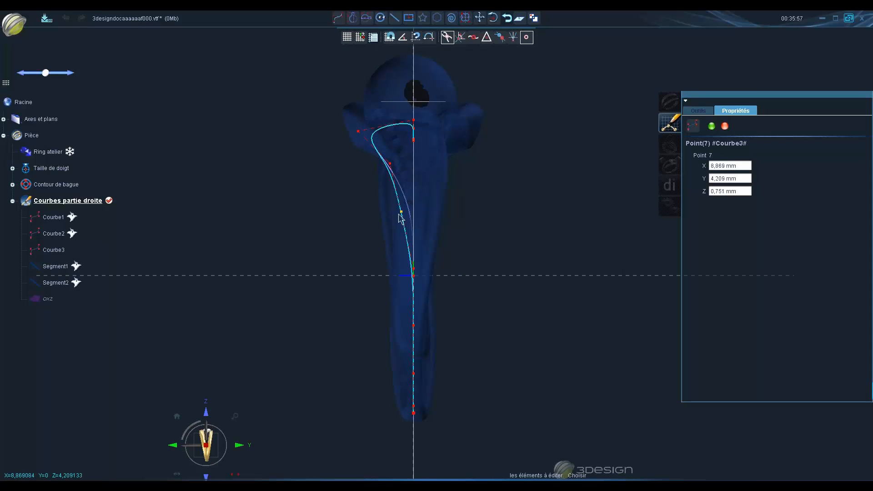
Pull control points 6, 5 and 4 of Courbe3 out to the mesh's side edge, points 5 and 4 to about 1.5 mm depth
left_click_drag(413, 269, 391, 269)
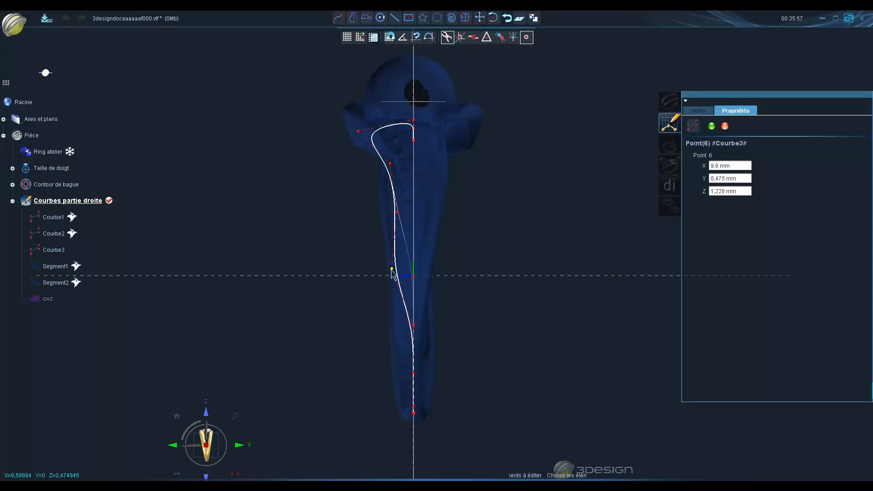
left_click_drag(413, 326, 389, 326)
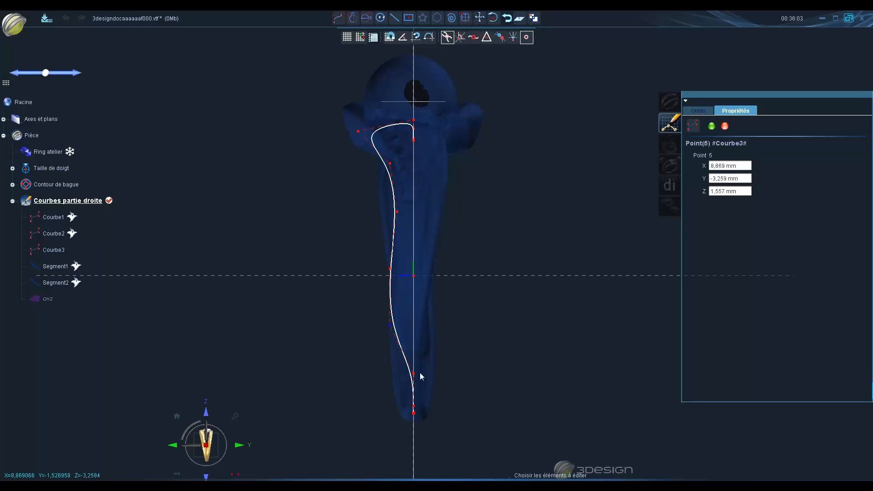
left_click_drag(413, 374, 390, 373)
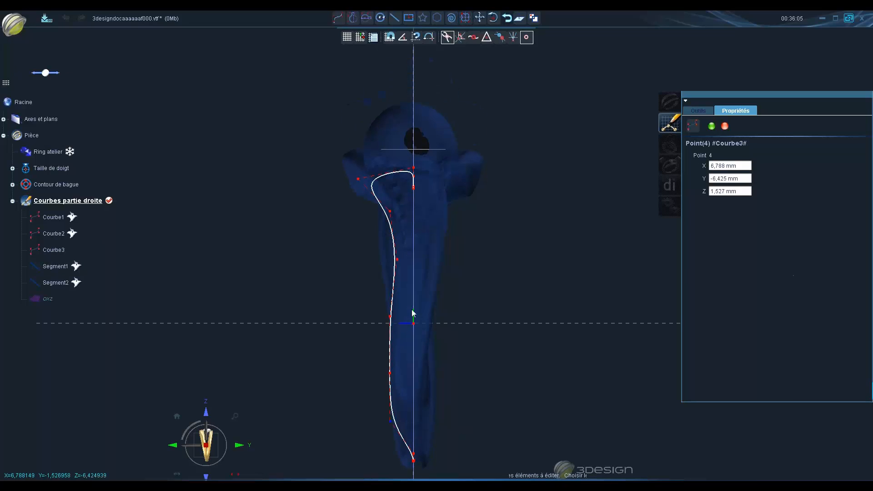
Shift Courbe3's control points around the stone setting in depth to follow the mesh's outer edge, with point 11 at about 4.2 mm
scroll(374, 222, "up", 3)
left_click_drag(374, 218, 306, 238)
middle_click_drag(307, 239, 428, 379)
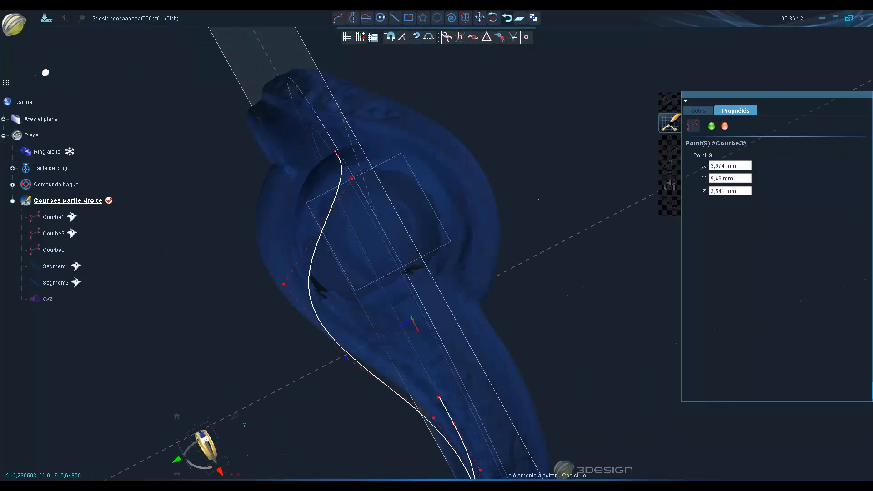
left_click_drag(432, 416, 435, 416)
left_click(346, 359)
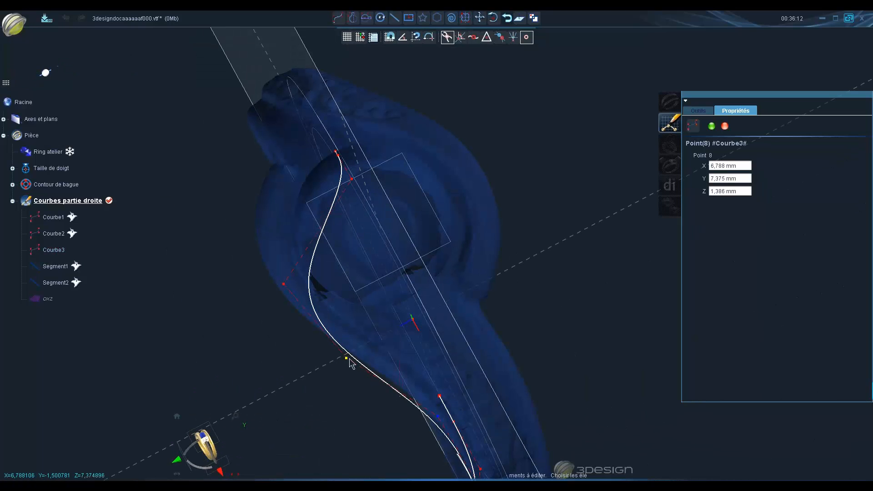
middle_click_drag(347, 359, 312, 325)
left_click(445, 413)
left_click_drag(301, 320, 291, 332)
left_click_drag(339, 202, 256, 267)
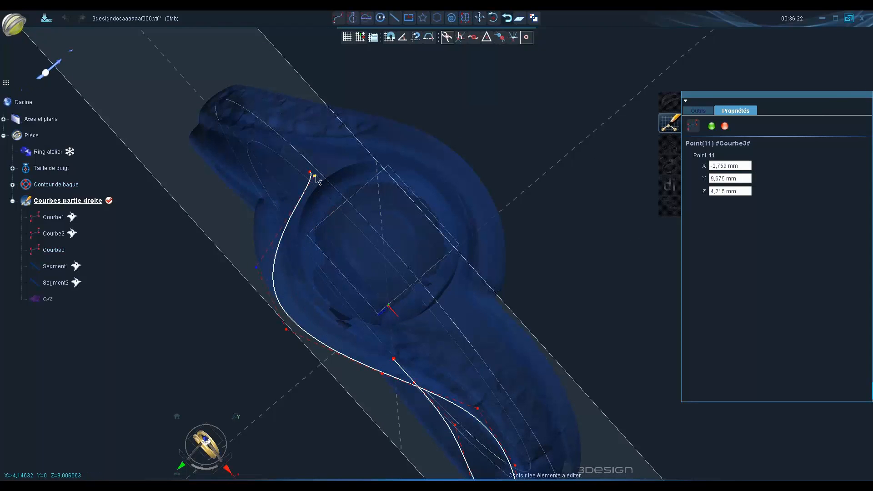
Delete control point 12, next to the upper end of Courbe3
middle_click_drag(316, 179, 423, 127)
middle_click_drag(287, 269, 294, 263)
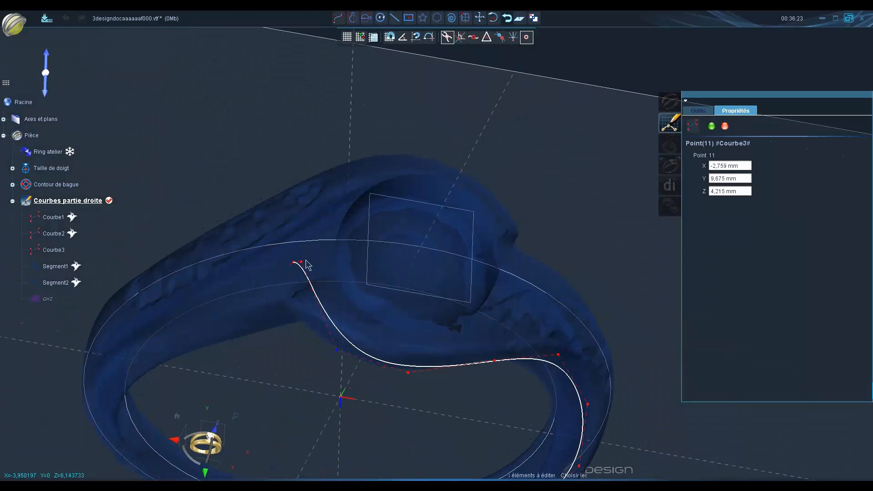
left_click(301, 262)
scroll(293, 267, "up", 4)
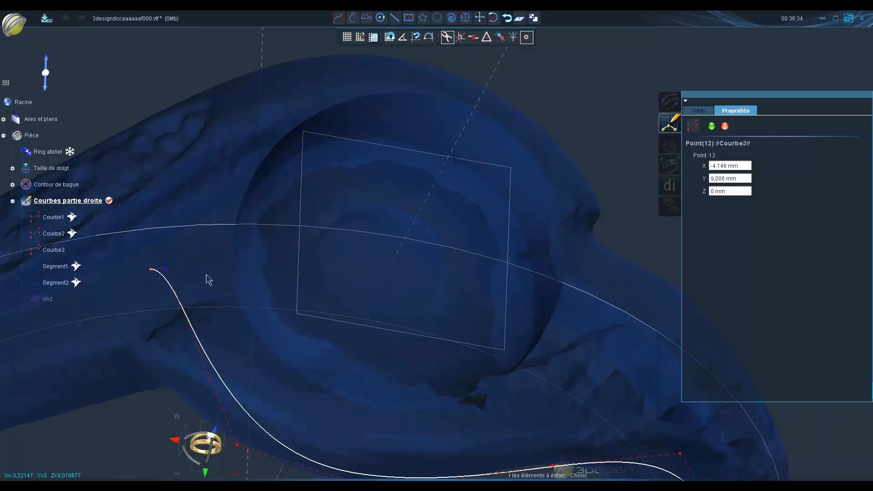
key("Delete")
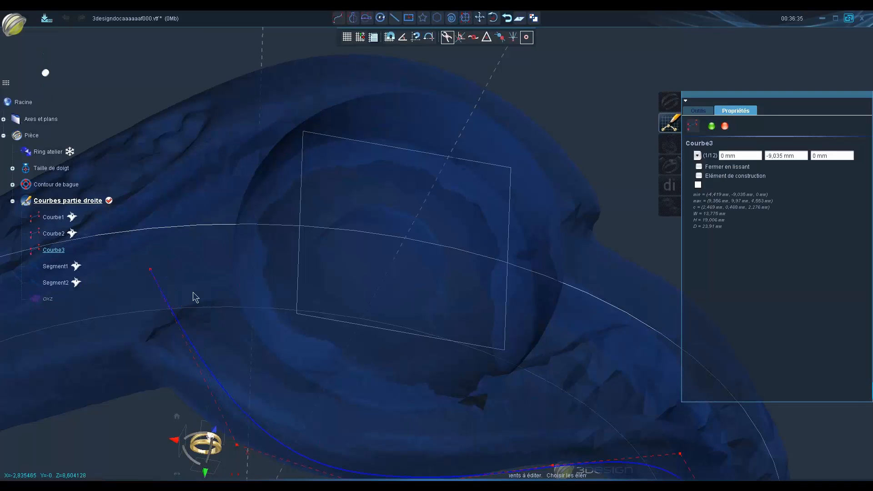
Pull the upper end of Courbe3 out in depth to follow the mesh's edge beside the stone setting
scroll(181, 292, "down", 3)
middle_click_drag(237, 312, 234, 287)
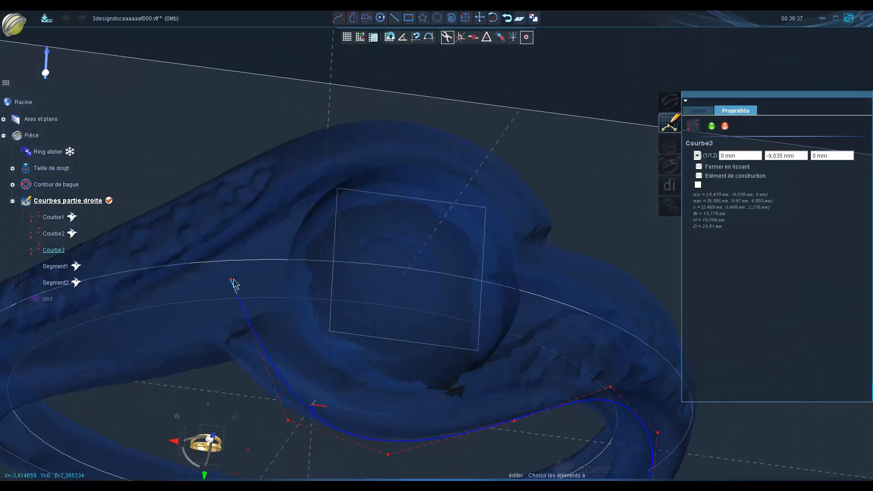
left_click_drag(230, 286, 206, 338)
middle_click_drag(343, 284, 339, 321)
left_click_drag(208, 221, 238, 317)
Readjust Courbe3 below the stone setting, bringing control point 8 to about 1.1 mm depth
middle_click_drag(509, 379, 505, 283)
left_click(386, 290)
left_click(515, 286)
scroll(296, 437, "down", 5)
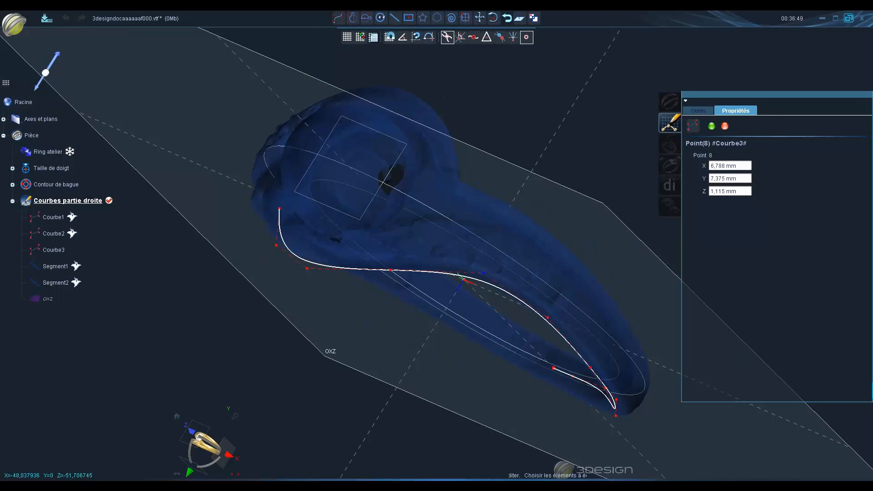
Fine-tune control points 8, 7 and 4 of Courbe3 against the mesh's side edge, point 7 to about 1.1 mm and point 4 to about 1.6 mm
left_click(229, 455)
middle_click_drag(434, 406, 421, 313)
scroll(424, 286, "up", 2)
left_click_drag(428, 164, 423, 165)
left_click(428, 246)
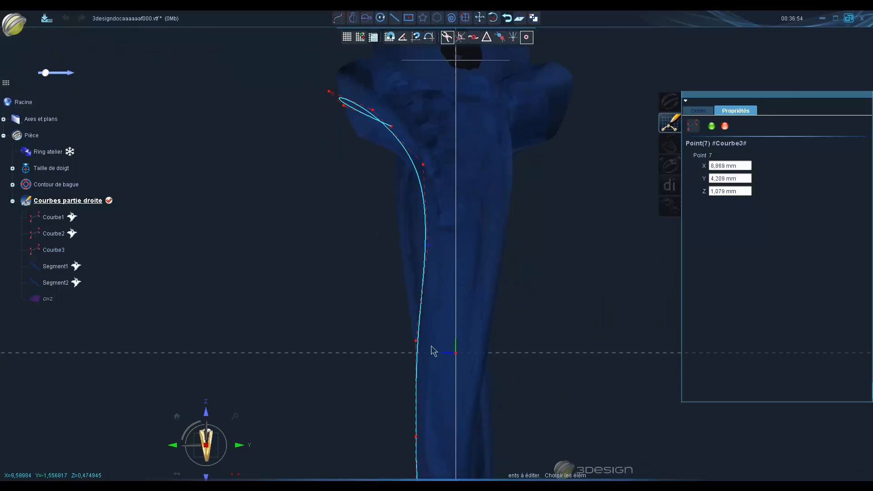
middle_click_drag(433, 351, 433, 196)
left_click_drag(408, 364, 406, 364)
Pull control point 3 near the lower end of Courbe3 out to about 1.1 mm depth and check the curve against the mesh
right_click_drag(407, 367, 486, 346)
right_click_drag(358, 189, 455, 364)
left_click(195, 445)
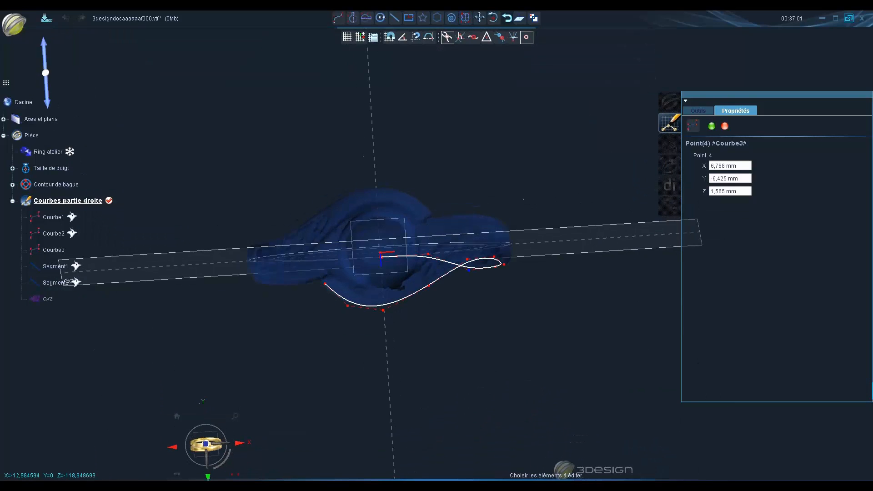
left_click(322, 284)
right_click_drag(375, 375, 415, 341)
scroll(400, 377, "up", 3)
scroll(413, 351, "up", 3)
left_click_drag(431, 330, 422, 346)
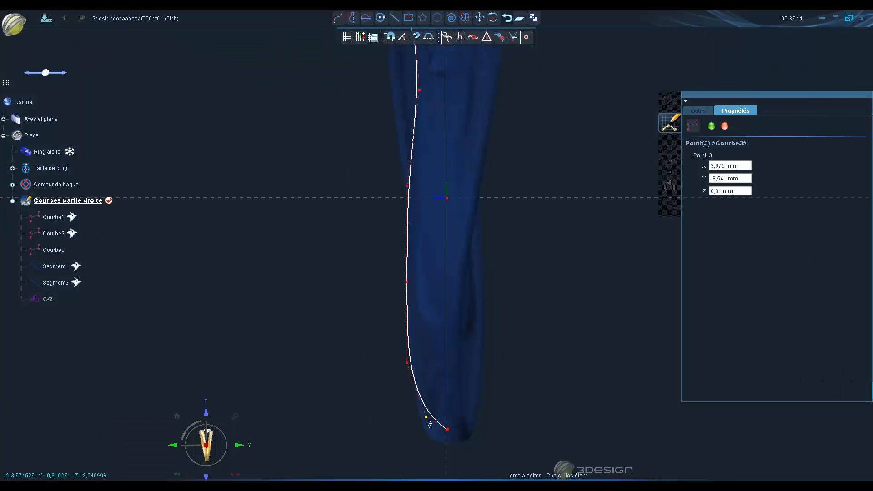
left_click_drag(426, 417, 419, 417)
right_click_drag(419, 417, 363, 318)
scroll(392, 344, "up", 3)
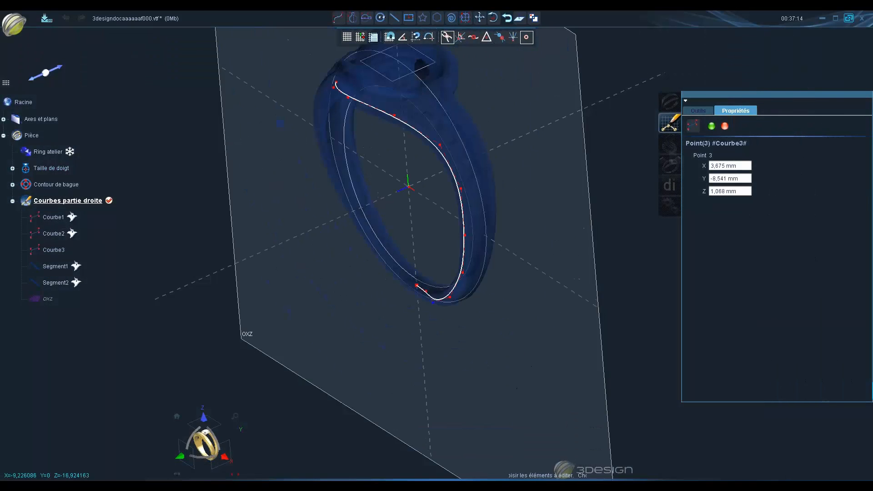
Switch Courbe3's control points from depth-only movement to horizontal and vertical movement in the sketch plane
right_click_drag(207, 278, 248, 296)
scroll(329, 281, "up", 3)
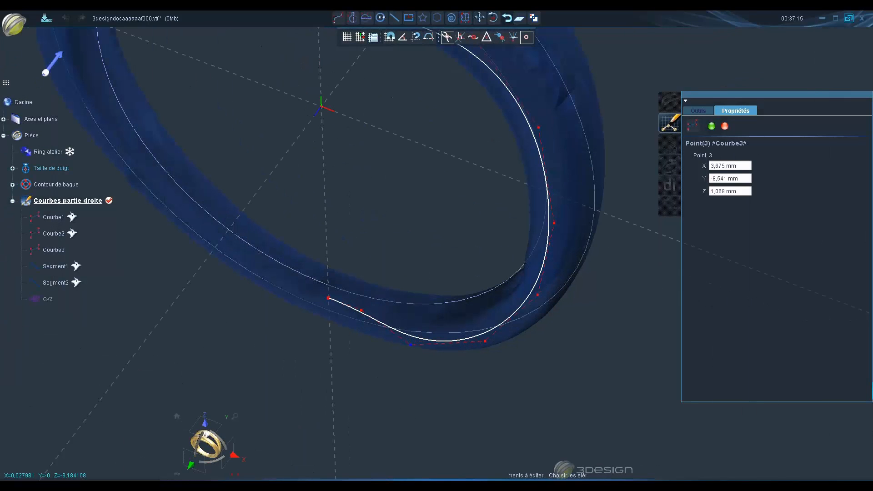
middle_click_drag(264, 293, 321, 268)
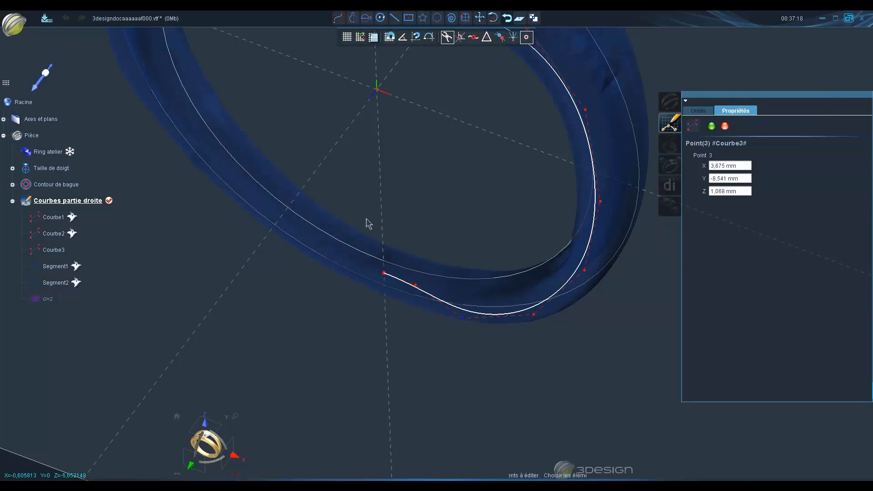
left_click(697, 113)
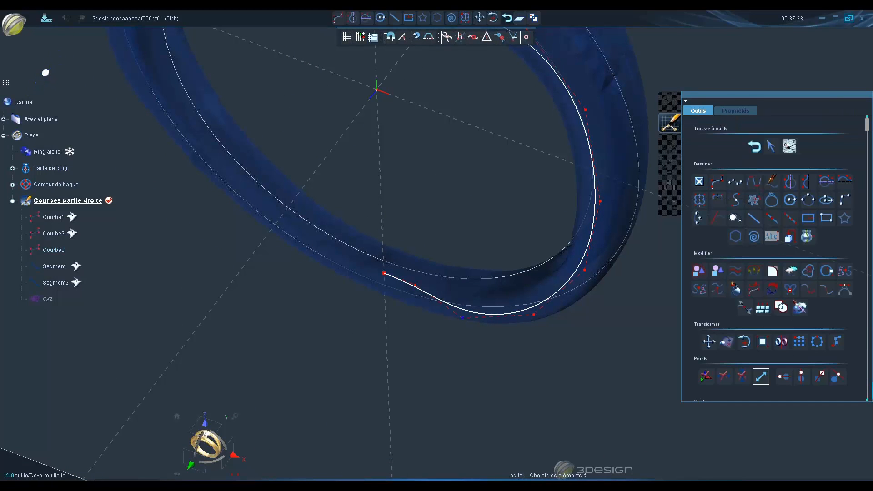
left_click(726, 377)
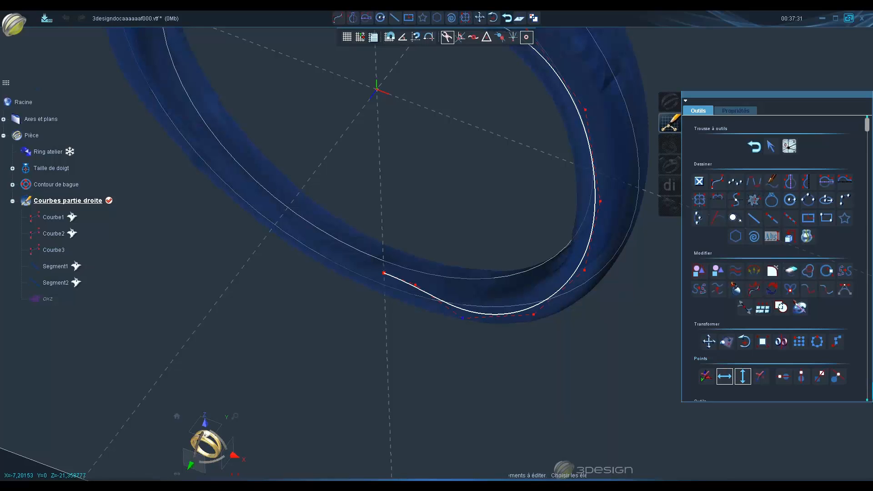
In the front view, lower control point 2 at the lower end of Courbe3 to a Y of about -9.29 mm
left_click(190, 465)
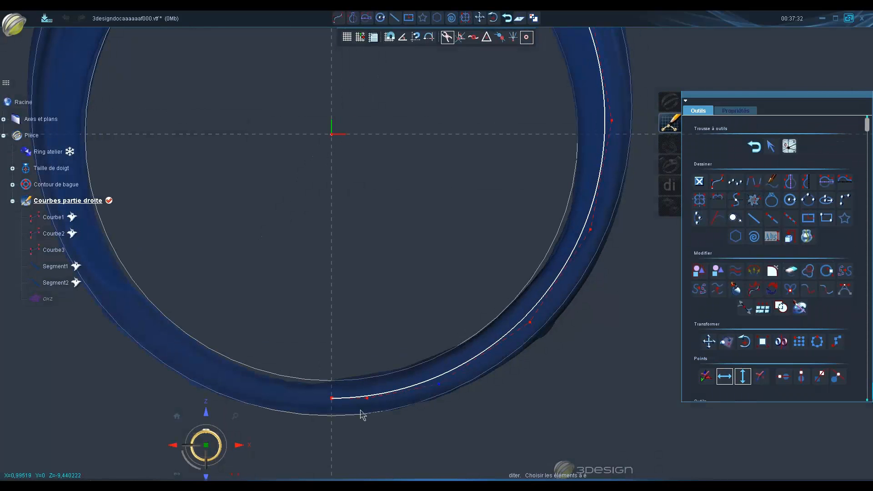
scroll(360, 411, "down", 4)
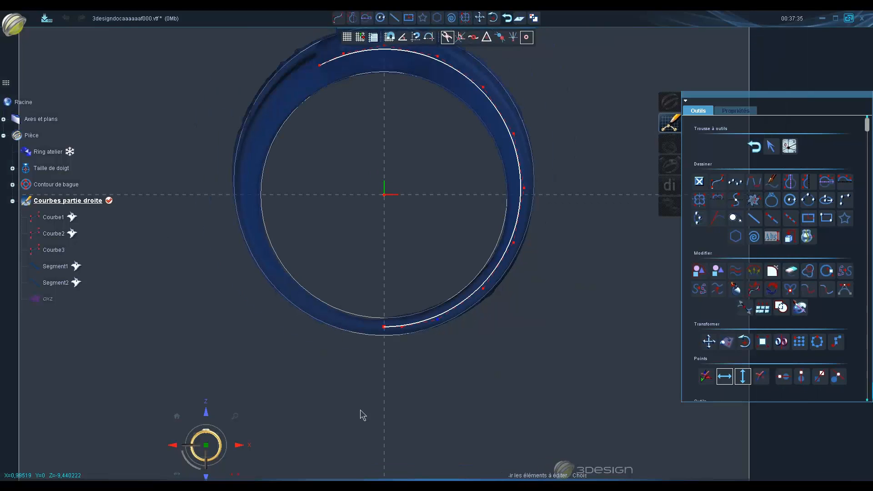
scroll(362, 415, "up", 4)
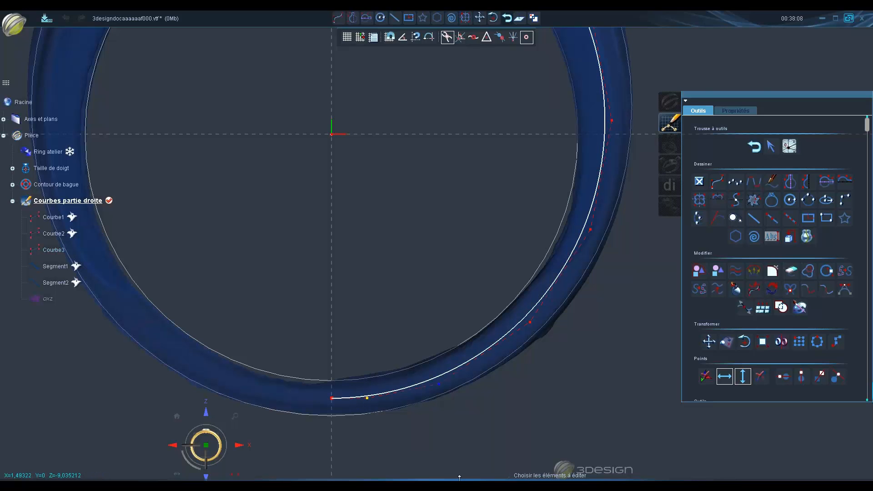
scroll(334, 378, "up", 5)
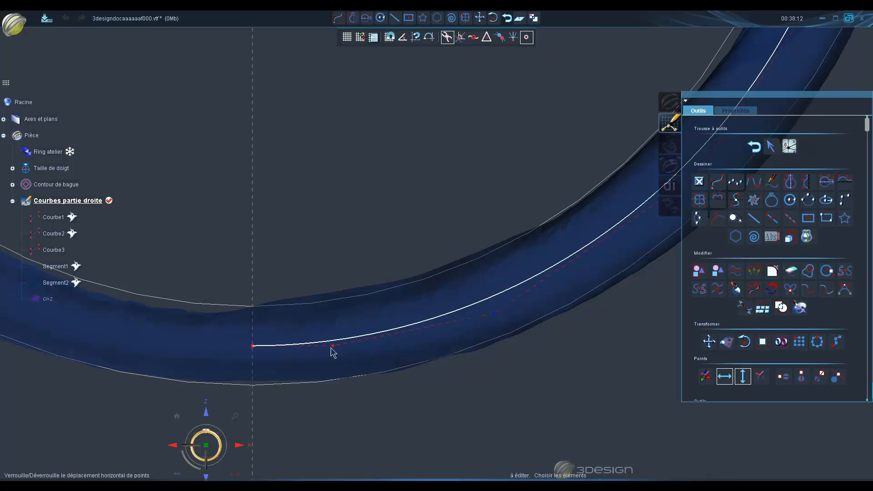
left_click_drag(332, 351, 331, 368)
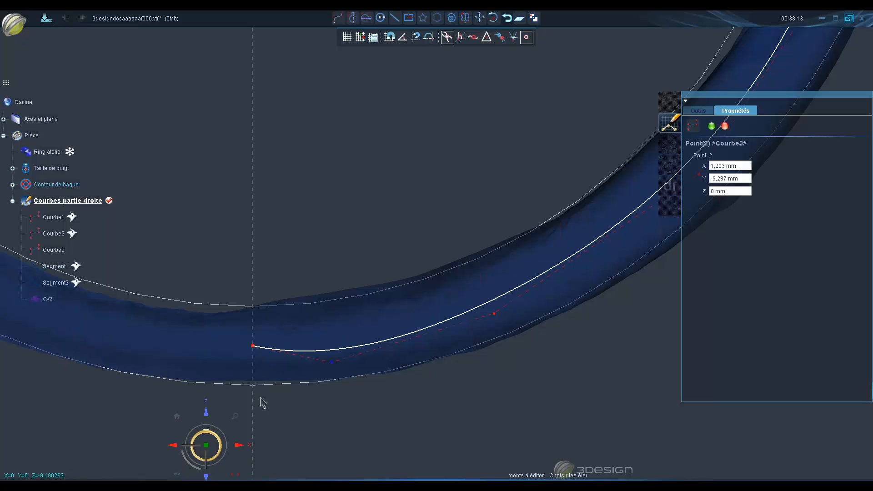
Align control point 2 of Courbe3 horizontally with end point 1 at the bottom of the ring
left_click(253, 347)
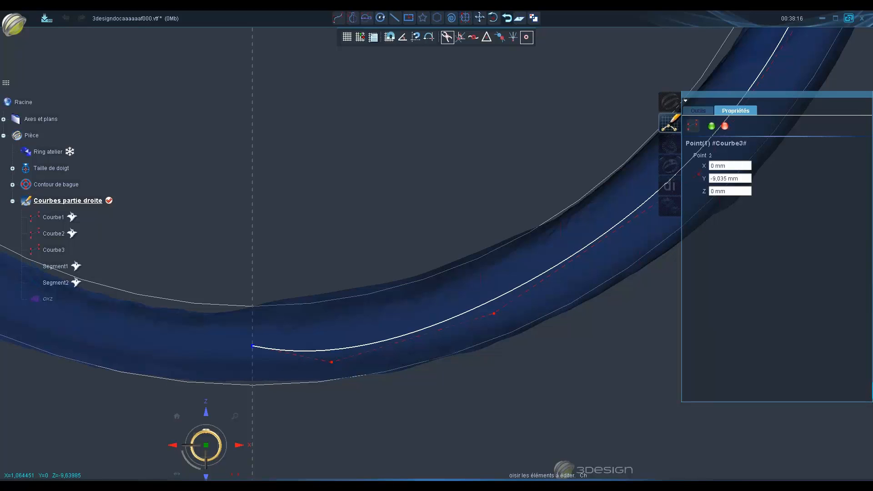
left_click(699, 111)
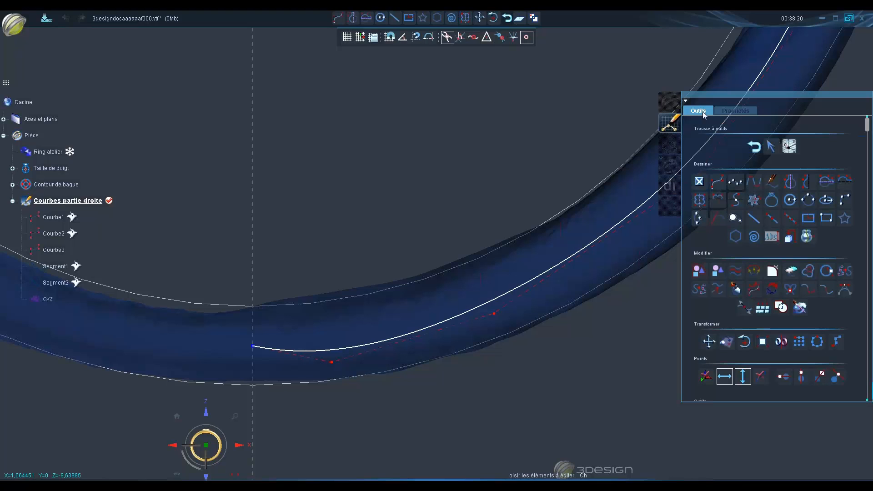
left_click(789, 385)
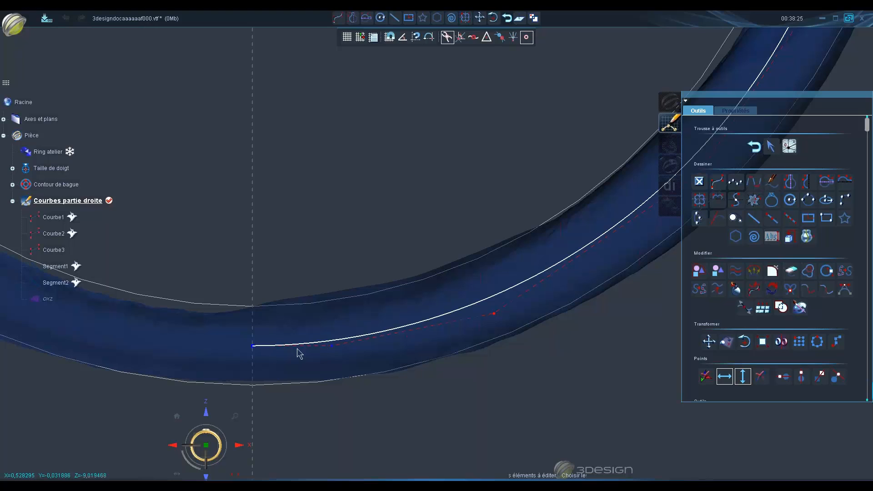
left_click(254, 346)
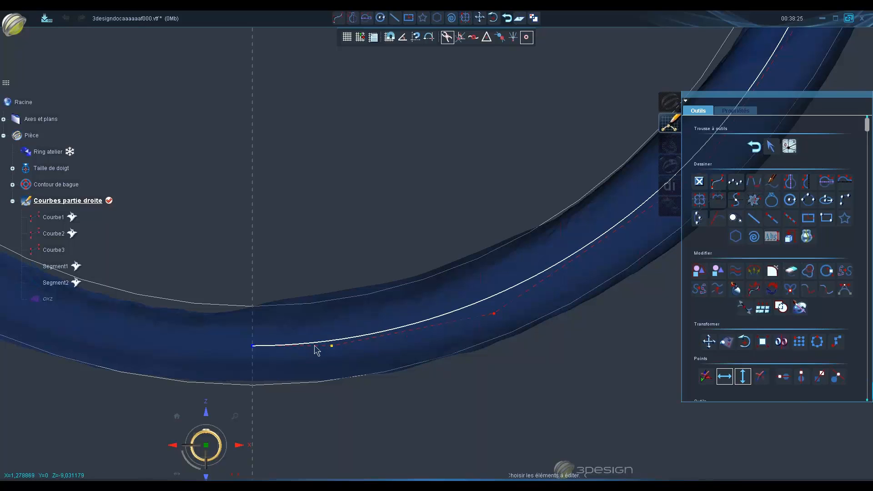
Move control points 1 and 2 of Courbe3 together in depth by about 0.83 mm, towards the mesh's side edge
scroll(329, 358, "down", 4)
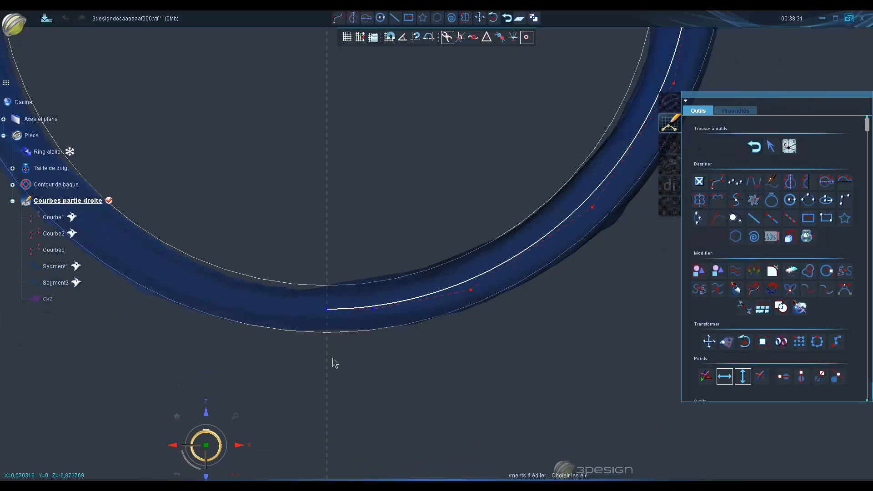
left_click(360, 309)
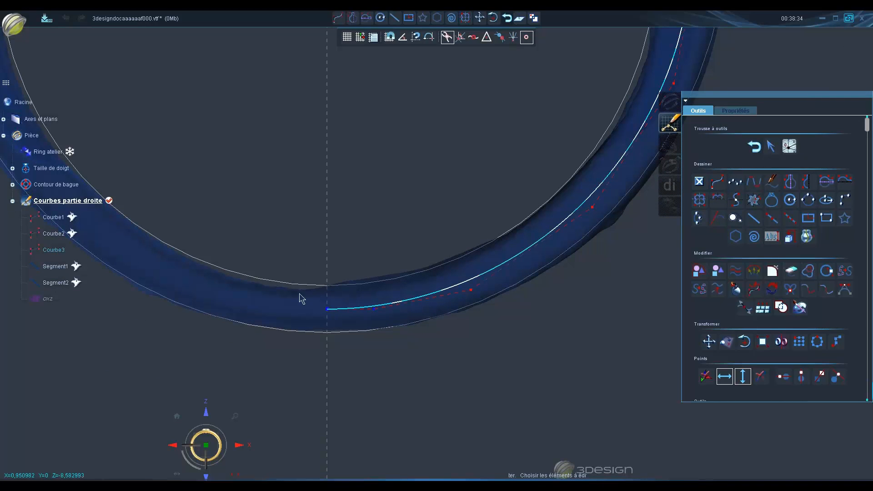
scroll(323, 298, "down", 4)
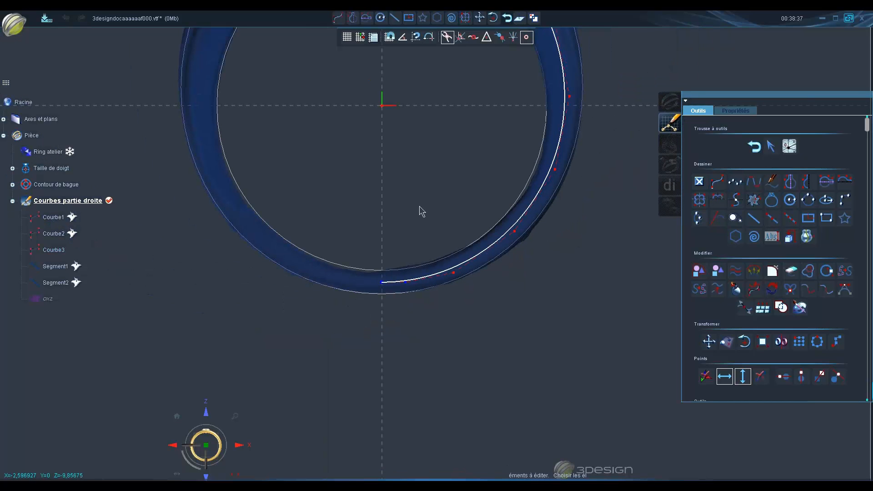
mouse_move(401, 191)
middle_mouse_down()
mouse_move(405, 340)
mouse_move(412, 313)
middle_mouse_up()
scroll(404, 336, "down", 2)
scroll(412, 313, "up", 2)
mouse_move(506, 241)
right_mouse_down()
mouse_move(446, 307)
mouse_move(370, 355)
mouse_move(323, 407)
mouse_move(349, 441)
mouse_move(504, 416)
mouse_move(417, 423)
mouse_move(439, 306)
right_mouse_up()
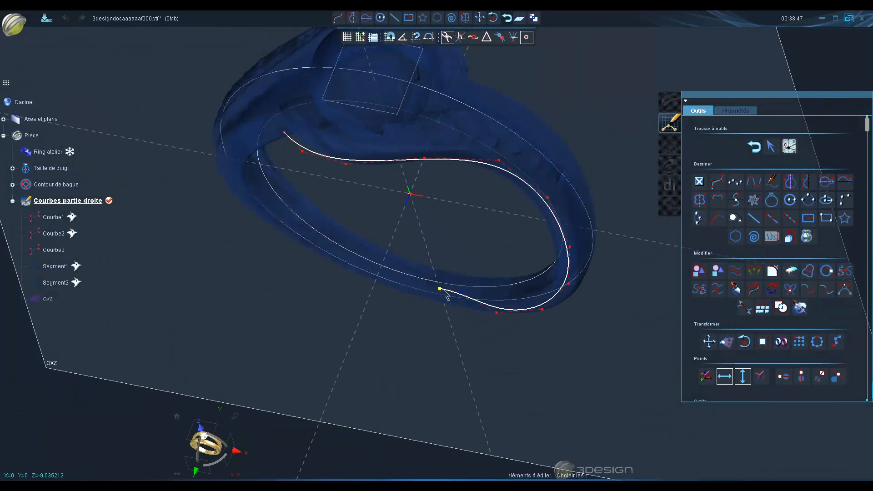
left_click(235, 452)
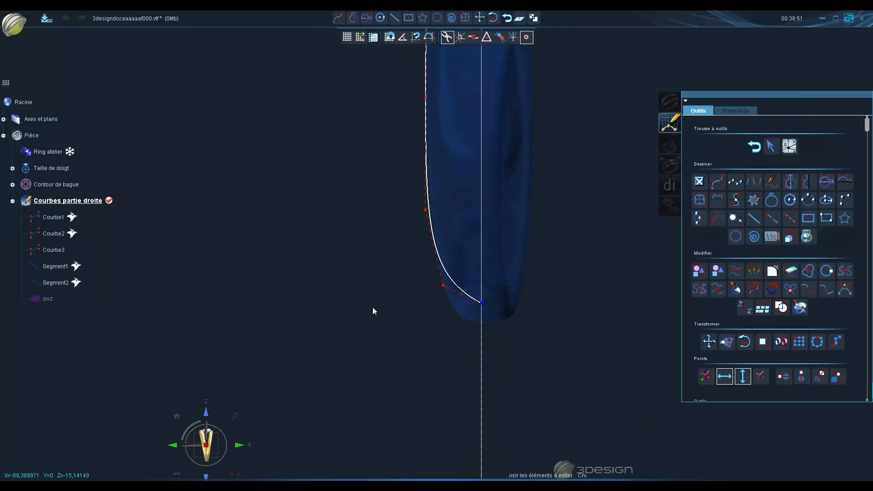
right_click_drag(348, 184, 536, 306)
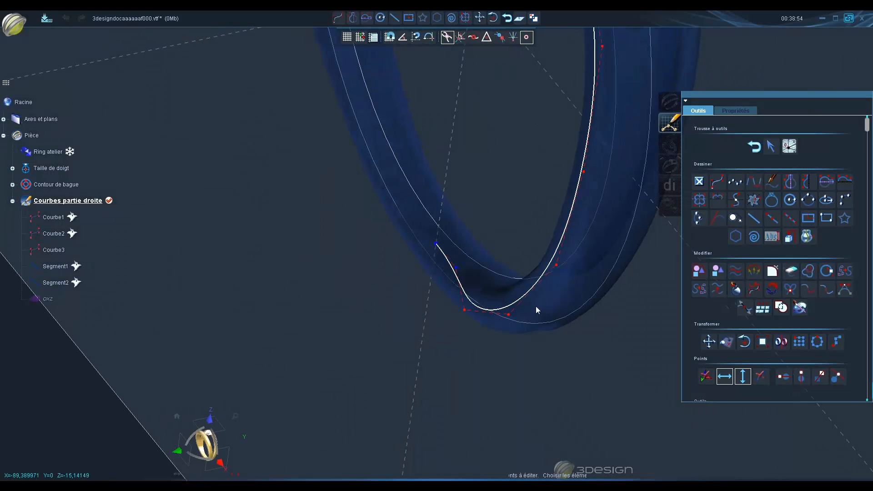
left_click(446, 262)
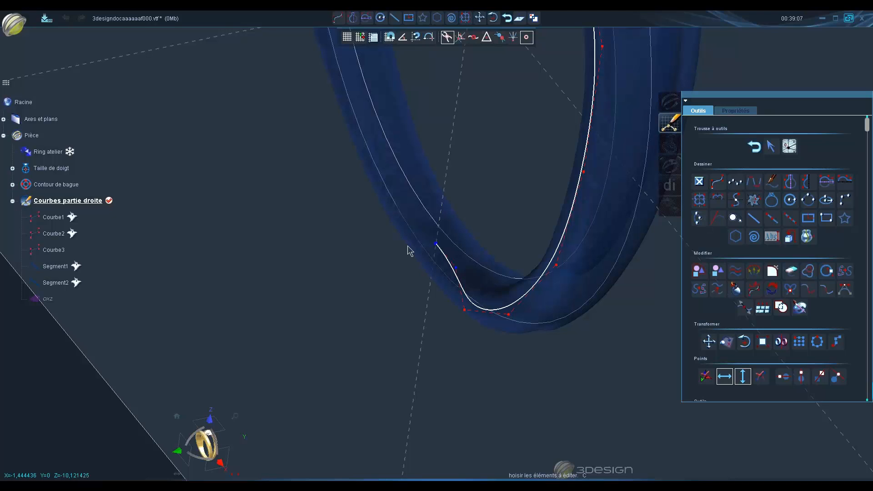
left_click(709, 341)
left_click_drag(407, 263, 390, 267)
left_click(220, 463)
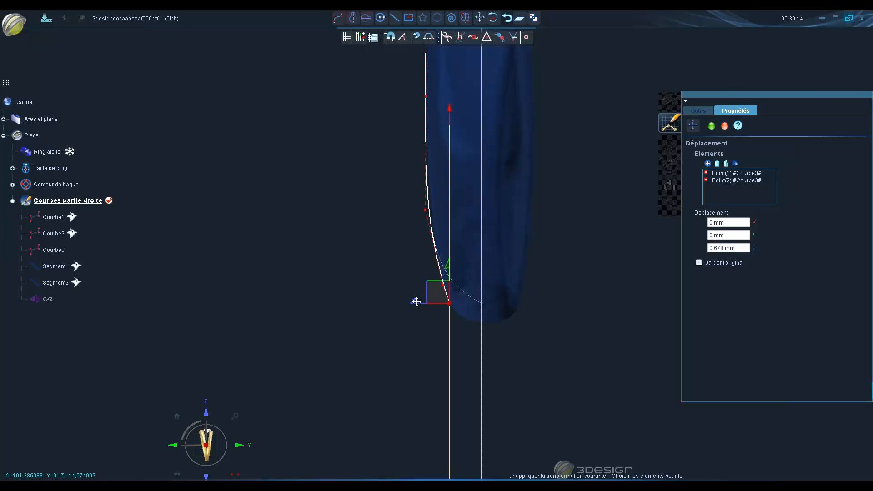
left_click_drag(417, 301, 419, 302)
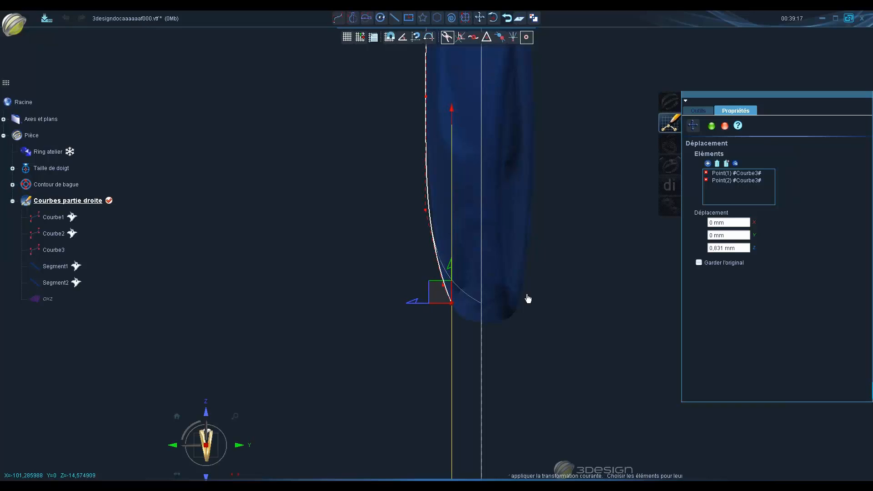
Try a depth displacement of 0.7 mm for points 1 and 2, and settle on 0.8 mm
left_click(742, 250)
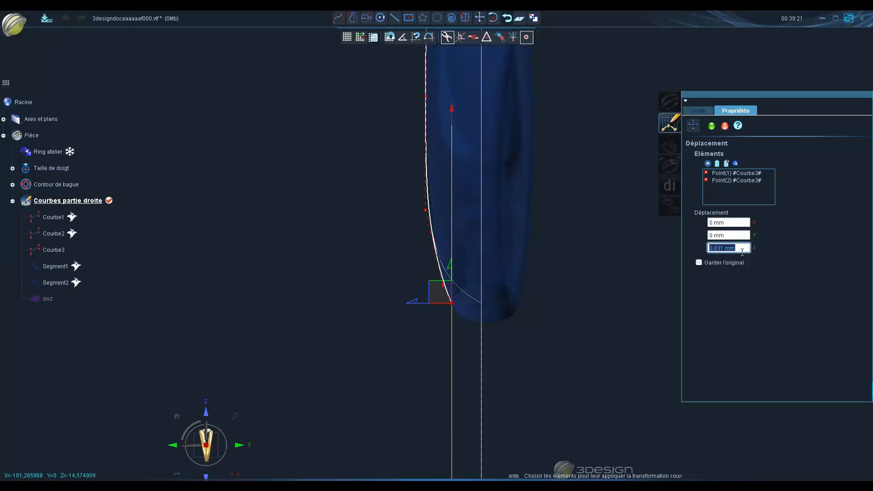
type("0.7")
key("Return")
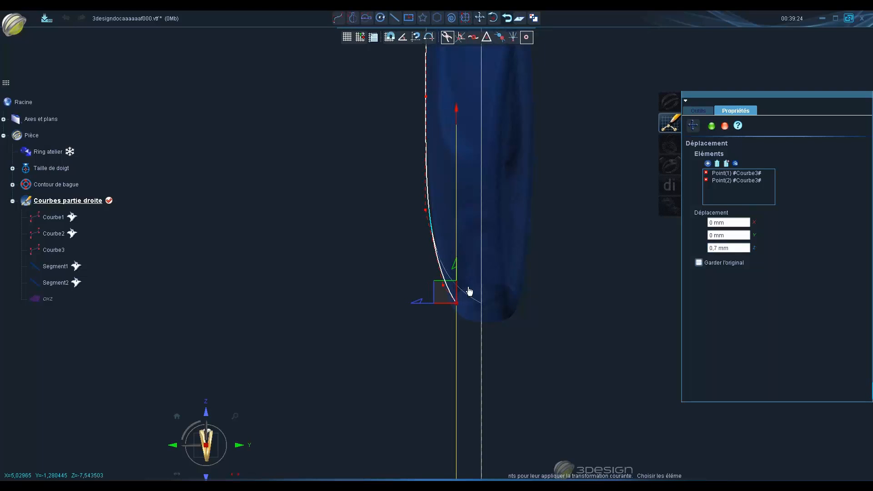
left_click(730, 248)
type("0.8")
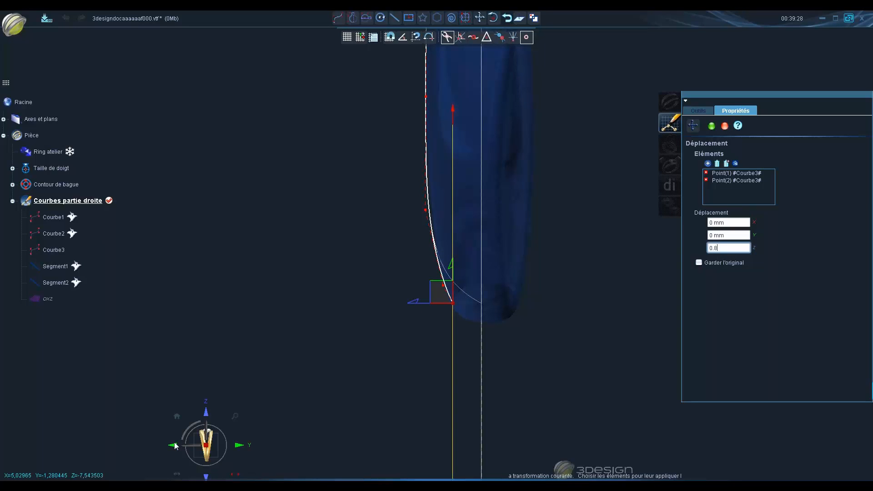
key("Return")
Compare the moved lower end of Courbe3 with the mesh from the front and the side, and apply the displacement
key("F5")
scroll(411, 331, "up", 3)
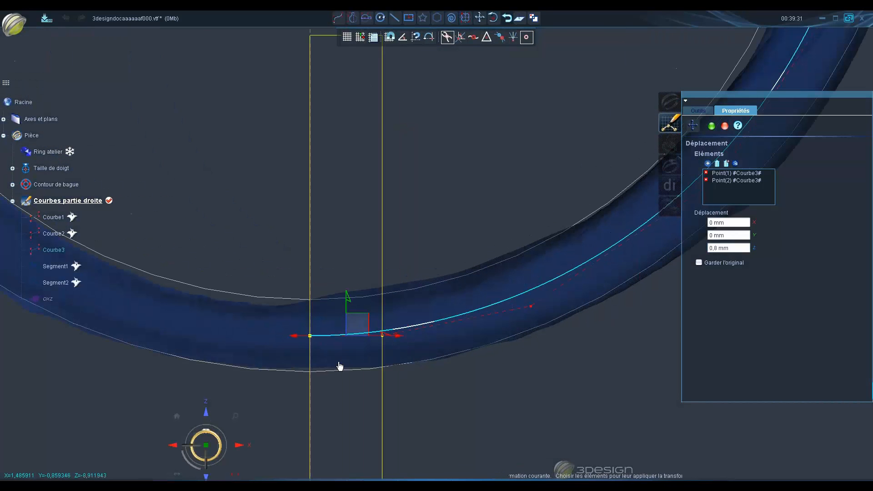
middle_click_drag(413, 287, 282, 352)
left_click(220, 453)
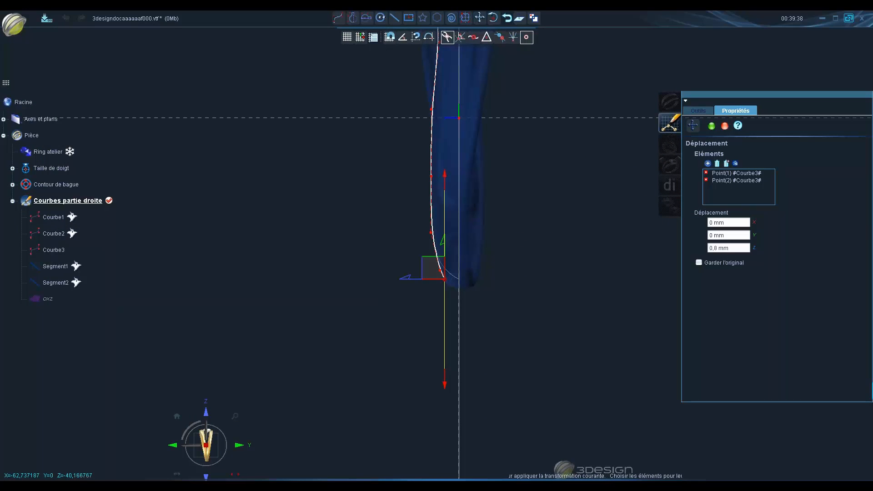
scroll(448, 296, "up", 3)
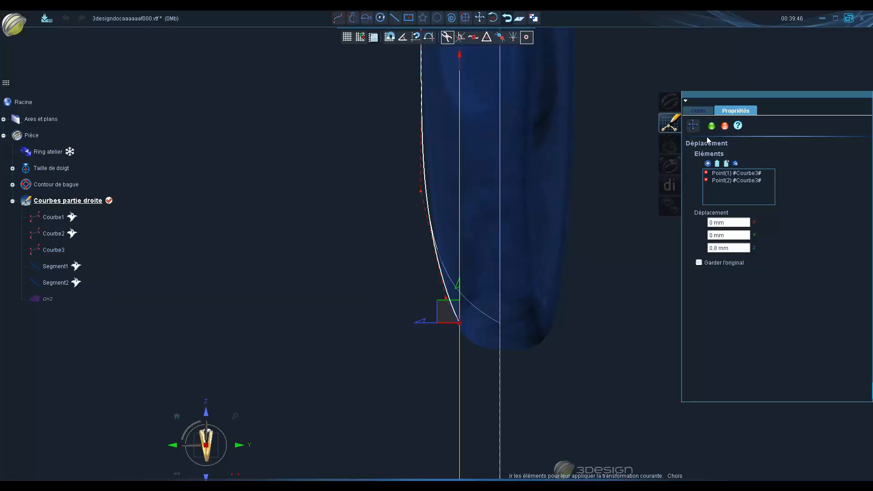
left_click(173, 446)
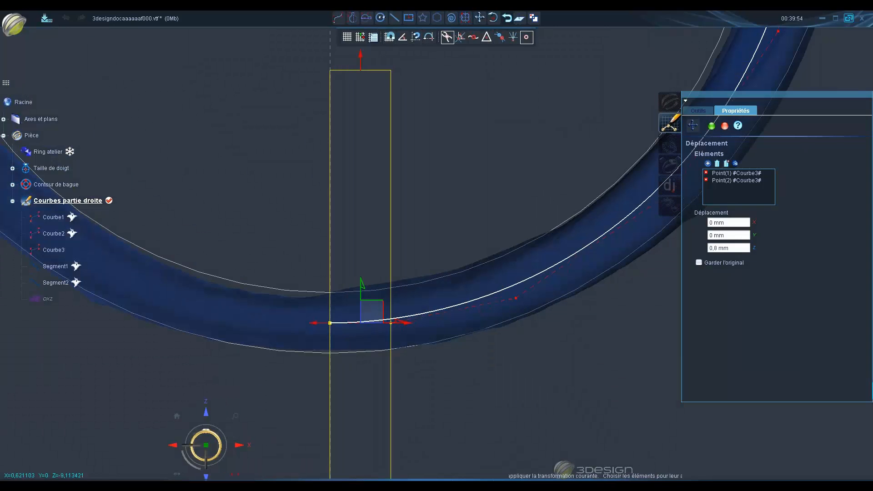
left_click(712, 126)
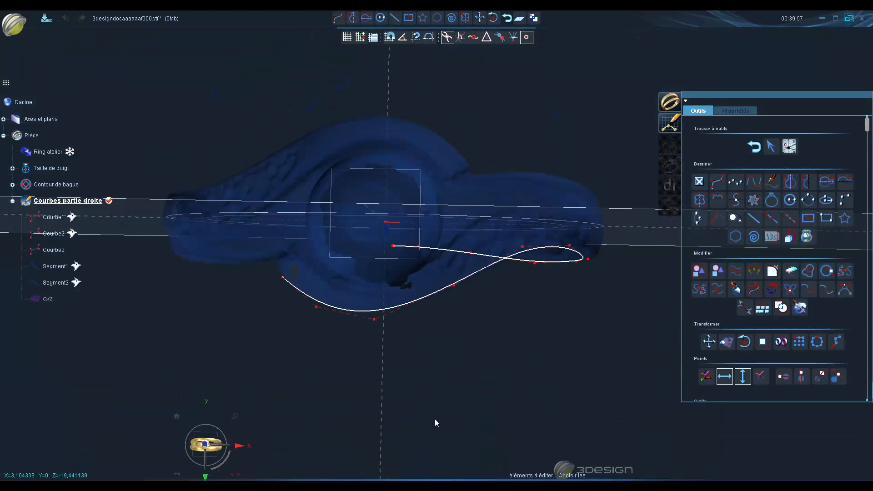
Allow depth movement, shift Courbe3's control point just below point 9 about 0.14 mm in depth onto the mesh edge, and open point 9's coordinates
middle_click_drag(435, 419, 472, 372)
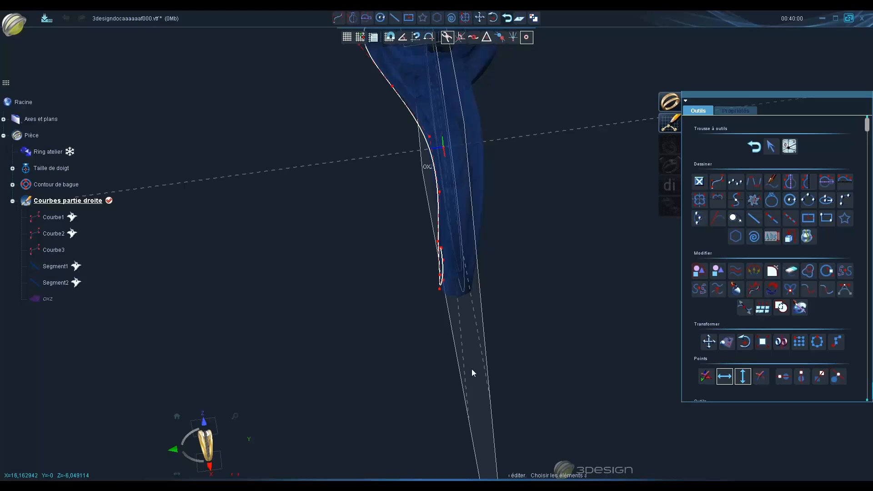
middle_click_drag(477, 273, 486, 341)
scroll(485, 341, "up", 4)
middle_click_drag(402, 179, 416, 314)
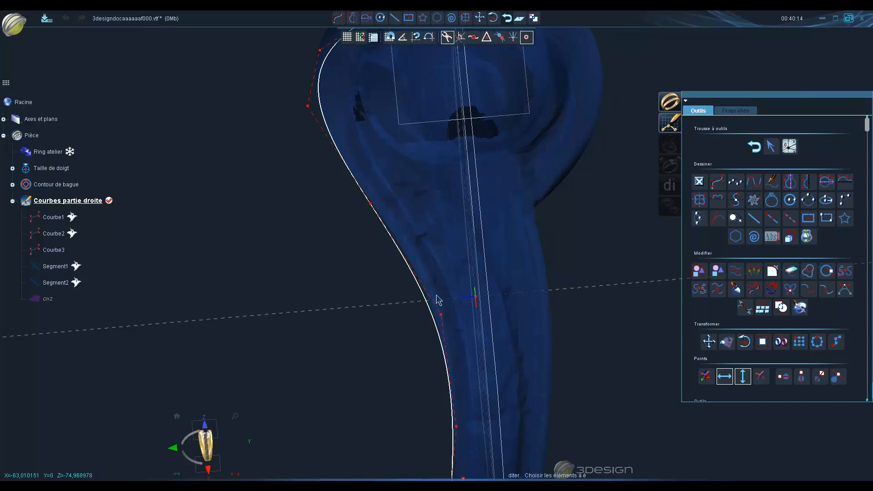
left_click(441, 315)
left_click(695, 111)
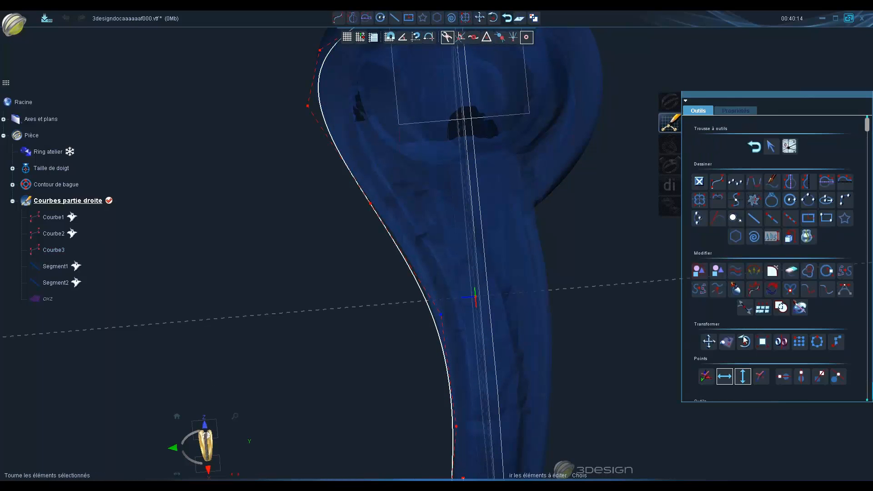
left_click(761, 377)
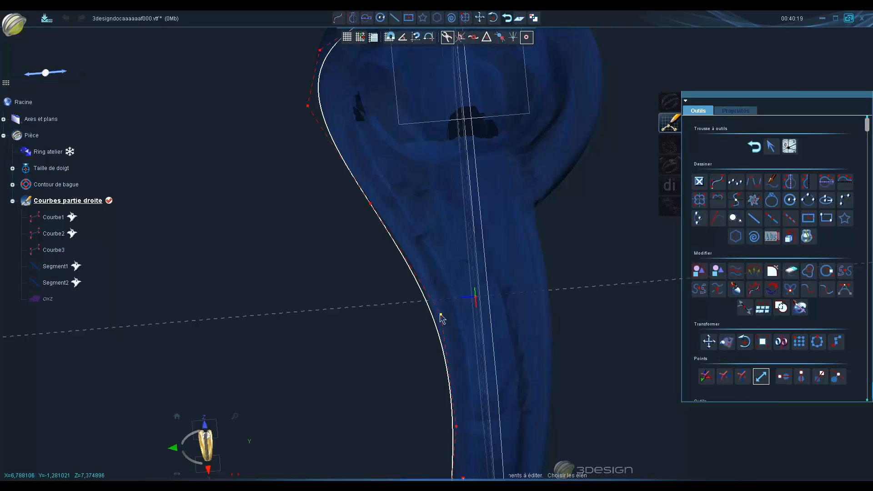
left_click(442, 315)
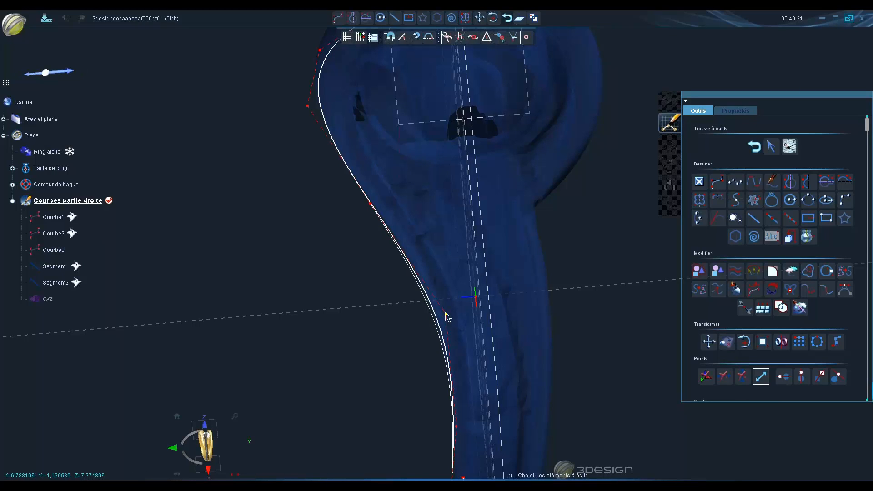
left_click(370, 203)
key("space")
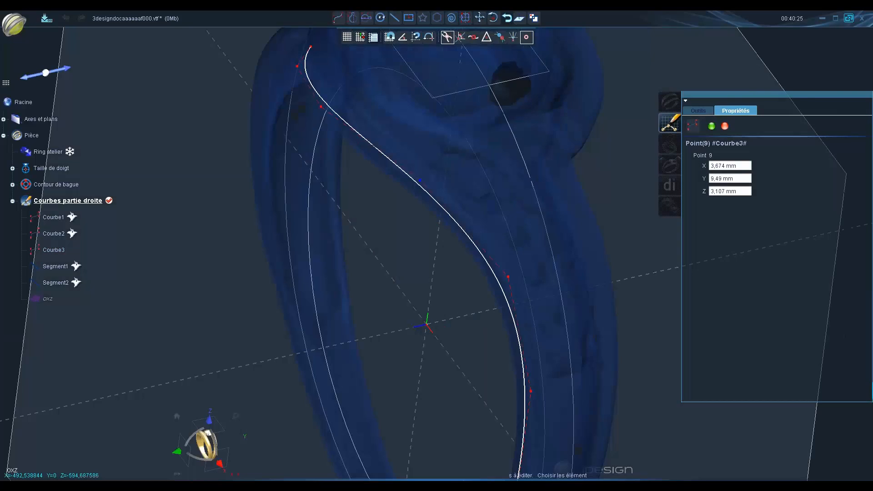
Move end point 12 of Courbe3 in depth to 2.104 mm, following the edge of the mesh
scroll(353, 347, "down", 3)
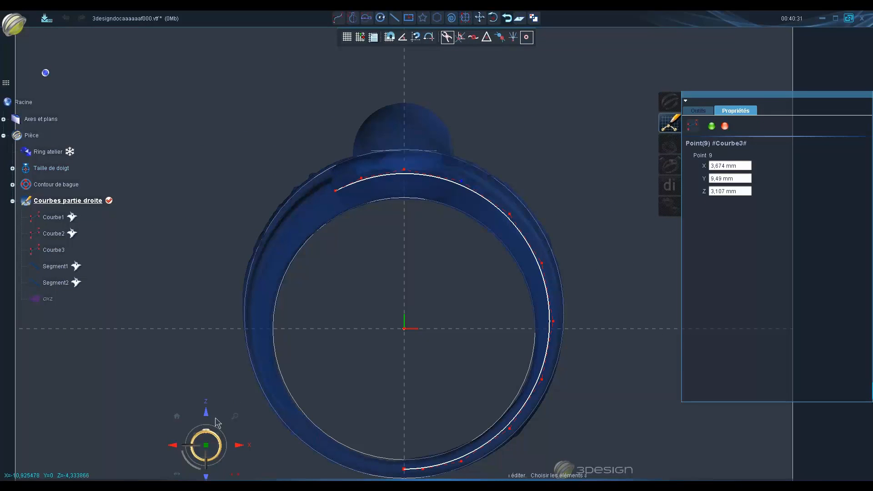
scroll(488, 229, "down", 2)
mouse_move(483, 273)
middle_mouse_down()
mouse_move(462, 414)
mouse_move(553, 456)
mouse_move(587, 350)
mouse_move(434, 416)
middle_mouse_up()
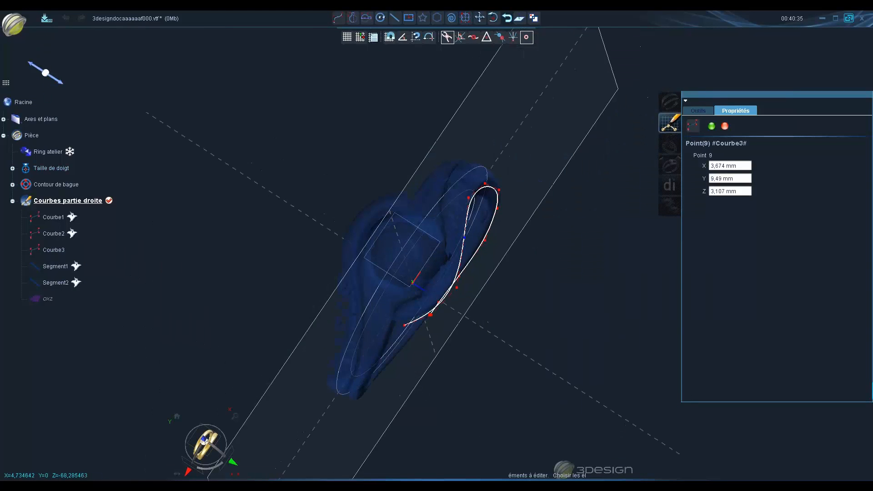
scroll(434, 416, "up", 3)
left_click(391, 289)
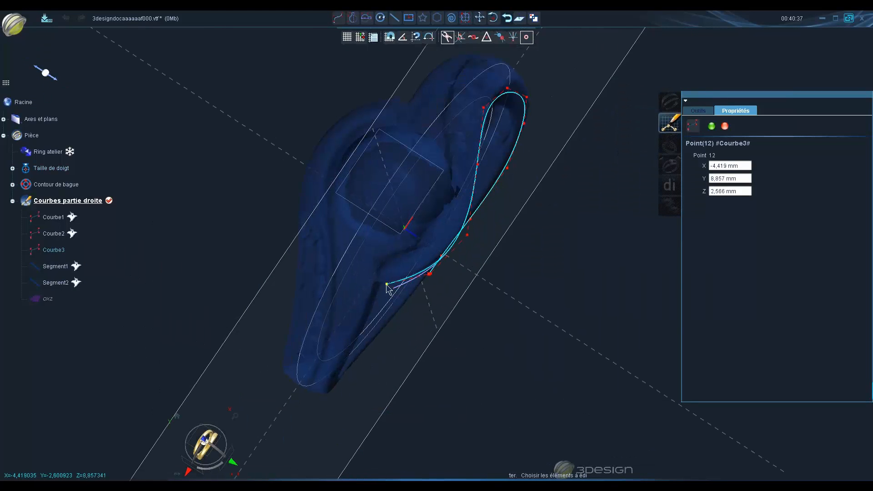
middle_click_drag(476, 328, 403, 259)
scroll(459, 233, "up", 3)
left_click_drag(398, 258, 387, 254)
middle_click_drag(459, 226, 339, 262)
scroll(338, 262, "down", 3)
left_click(199, 437)
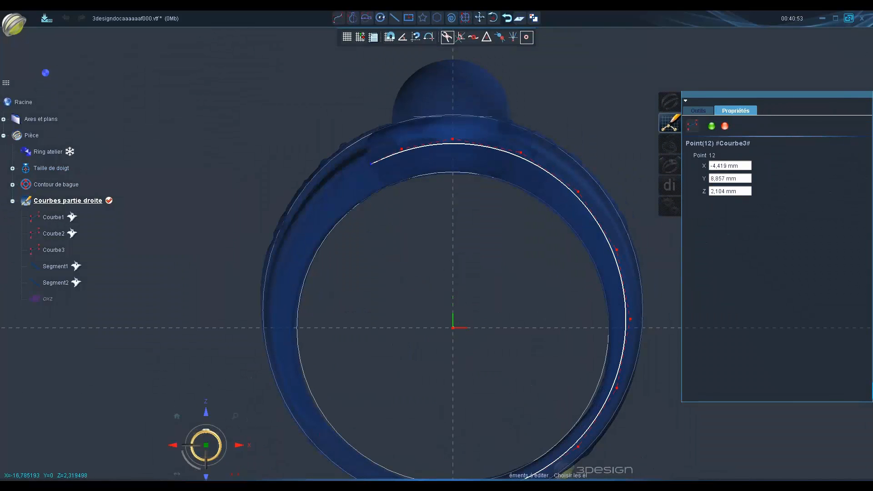
Extend Courbe3 beyond end point 12 with a joined G1-continuity curve, ending on the upper part of the opposite shank
middle_click_drag(267, 238, 427, 229)
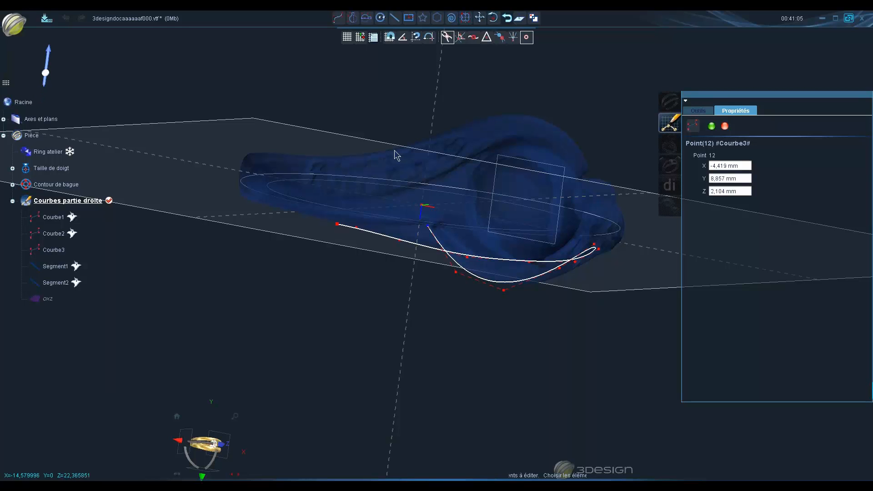
scroll(437, 259, "up", 3)
middle_click_drag(437, 258, 457, 325)
left_click(697, 112)
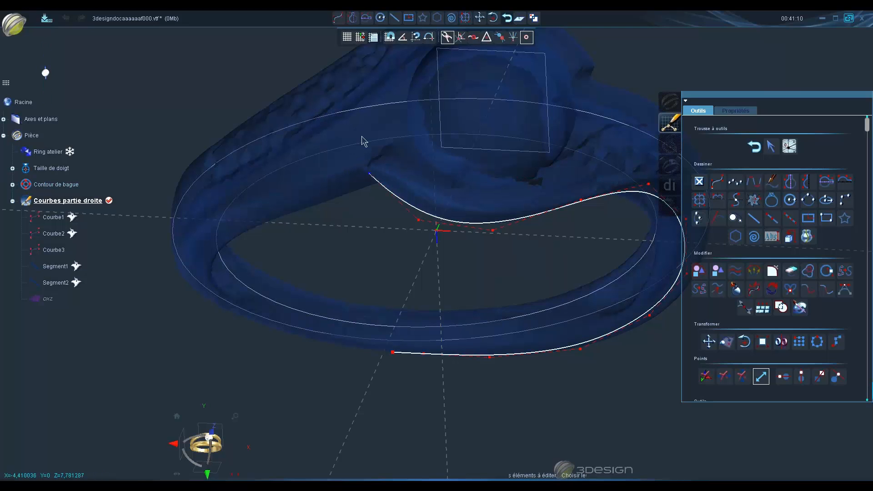
left_click(217, 431)
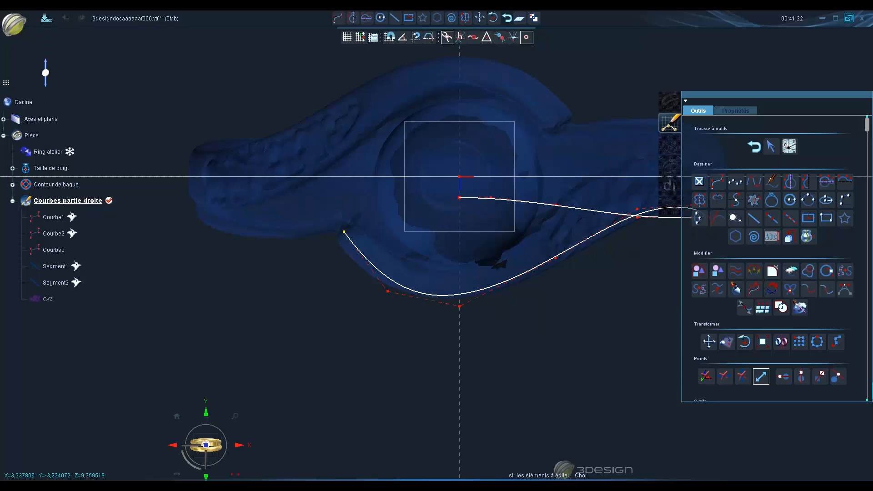
left_click(806, 294)
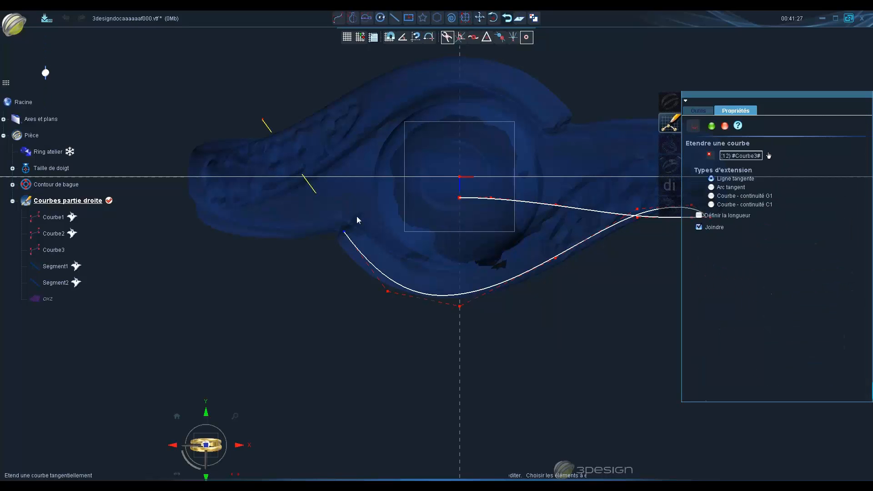
middle_click_drag(460, 277, 481, 175)
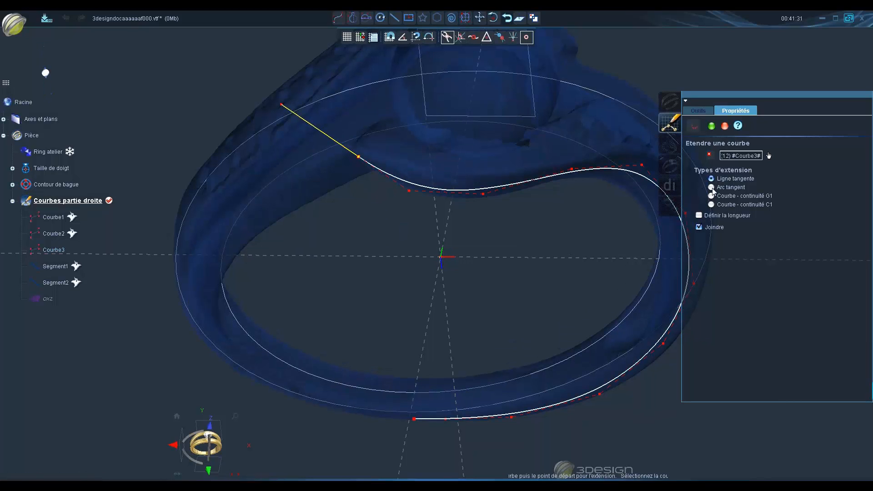
left_click(711, 196)
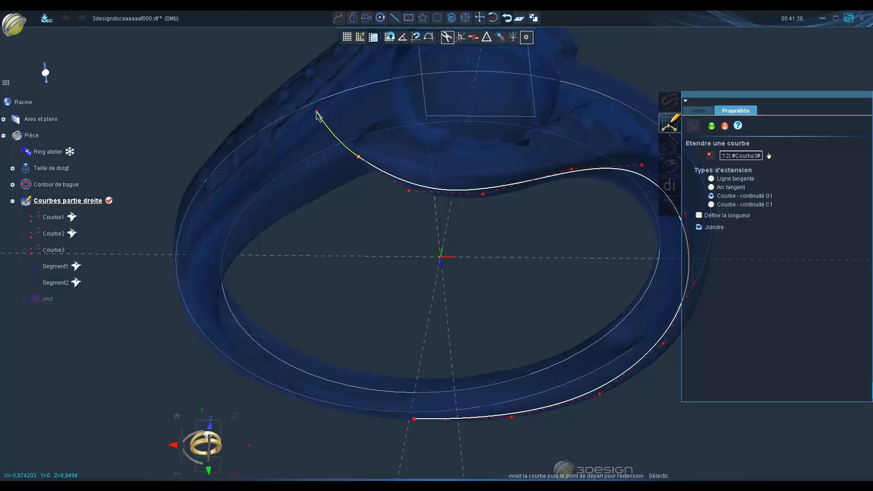
left_click(316, 111)
middle_click_drag(316, 112, 221, 40)
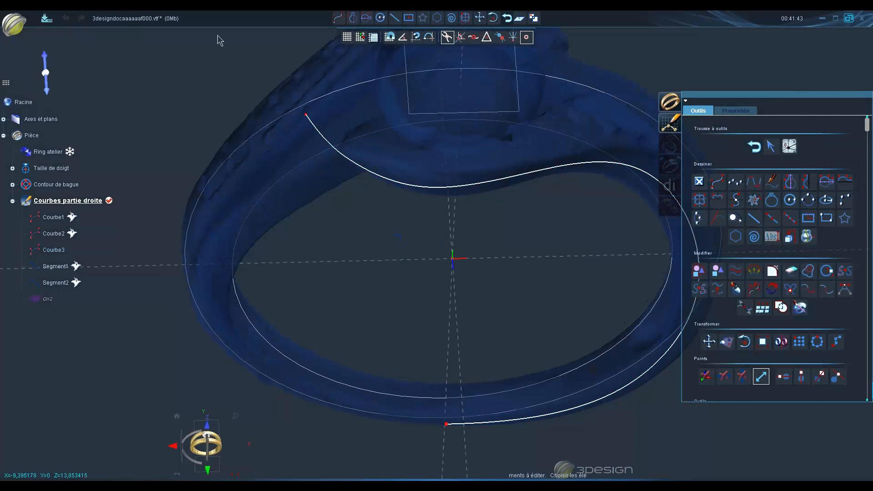
Check the extended Courbe3 against the mesh from the front and above, and leave the sketch
middle_click_drag(399, 232, 387, 391)
left_click(229, 446)
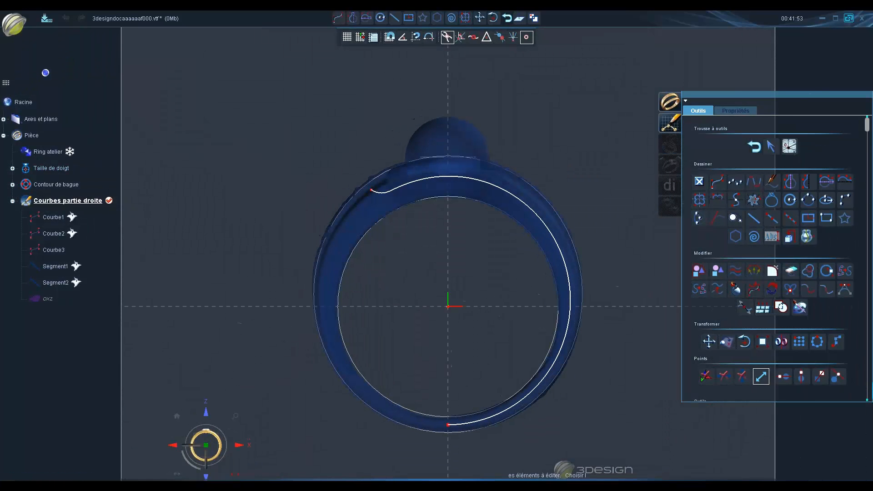
middle_click_drag(433, 233, 559, 355)
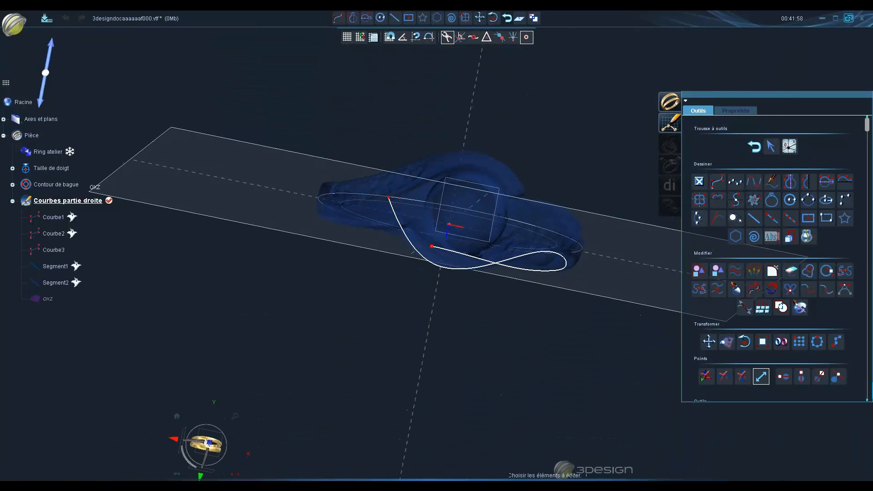
left_click(756, 147)
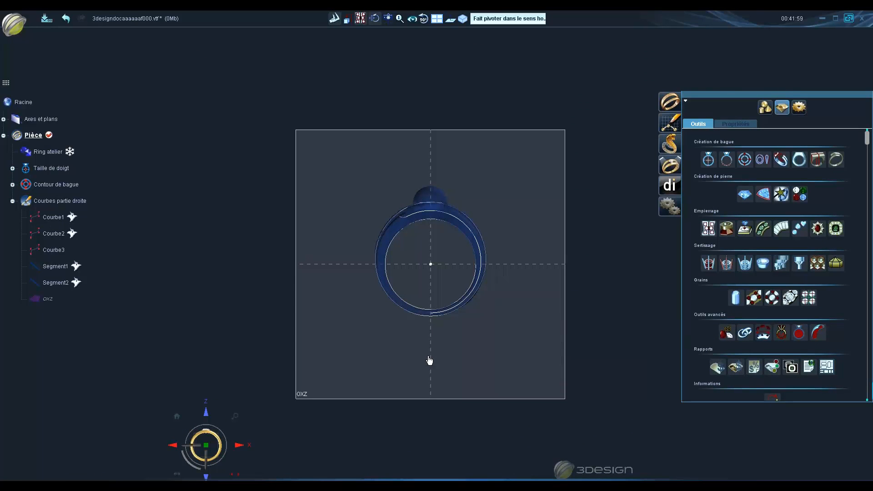
Save the document on the desktop as Bague atelier and collapse the Courbes partie droite sketch in the model tree
key("ctrl+s")
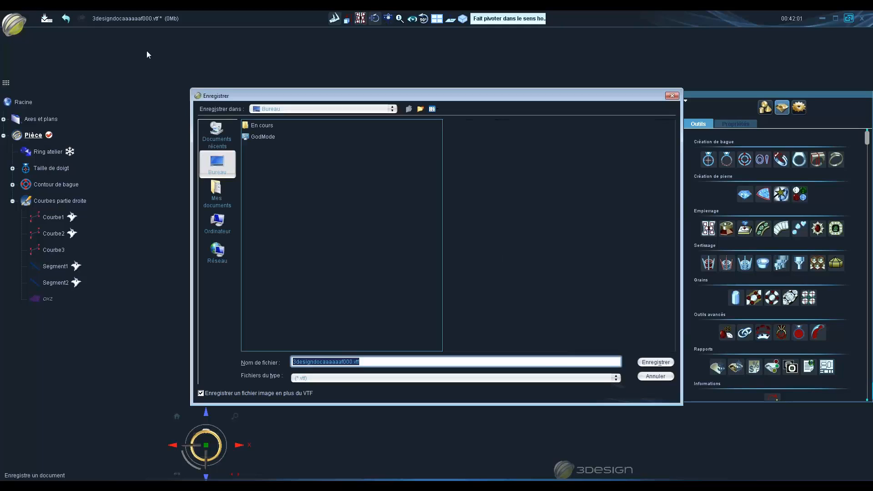
type("Bague atelier")
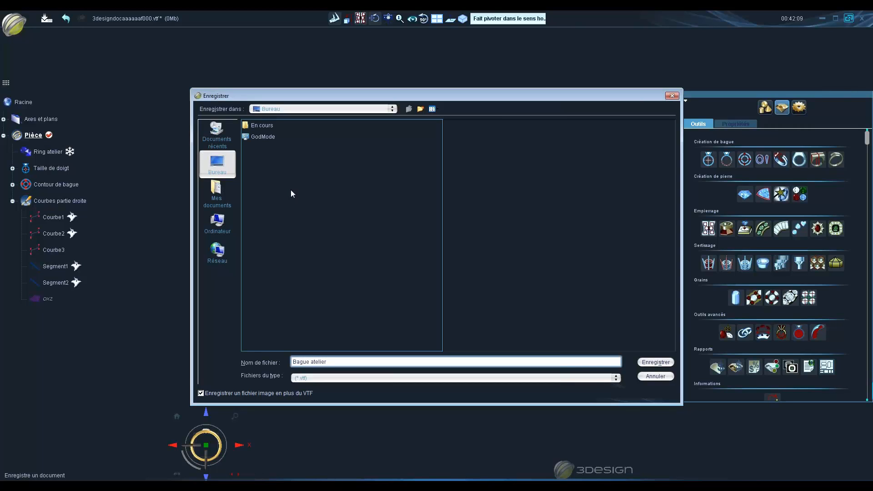
key("Return")
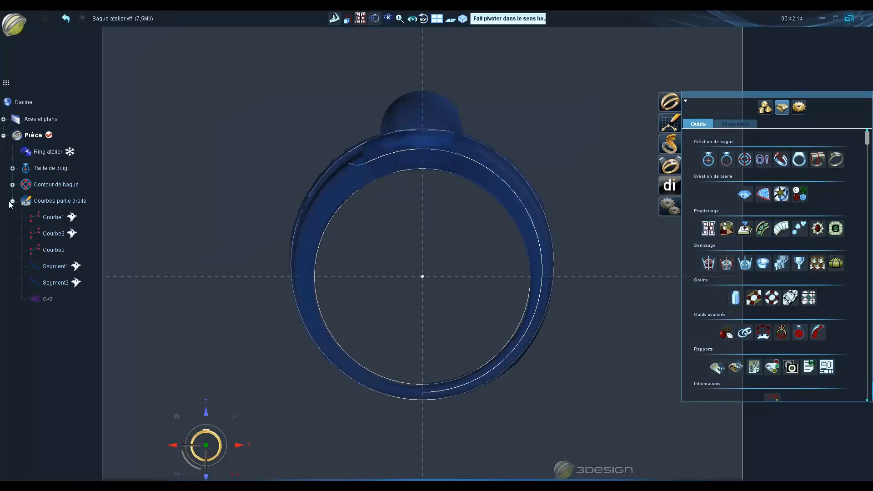
left_click(13, 201)
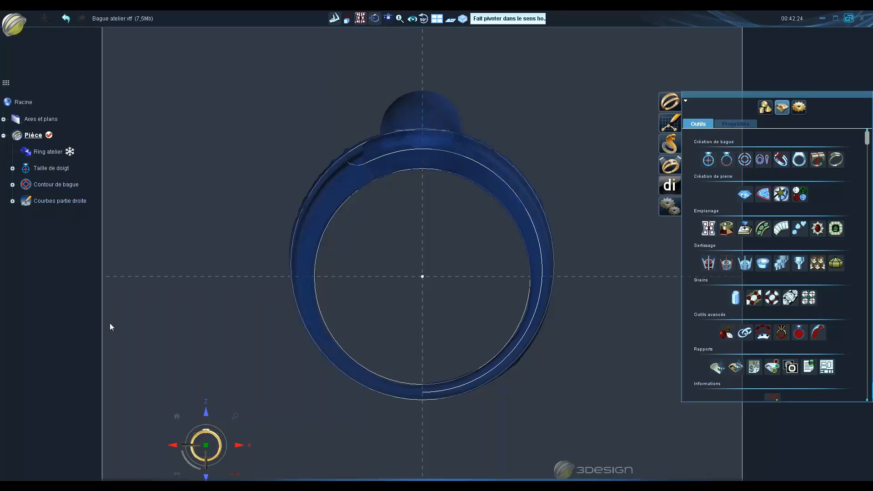
Create a new sketch on the OXZ plane and extract Courbe1, Courbe2, Segment1 and Segment2 from Courbes partie droite into it
scroll(335, 301, "down", 2)
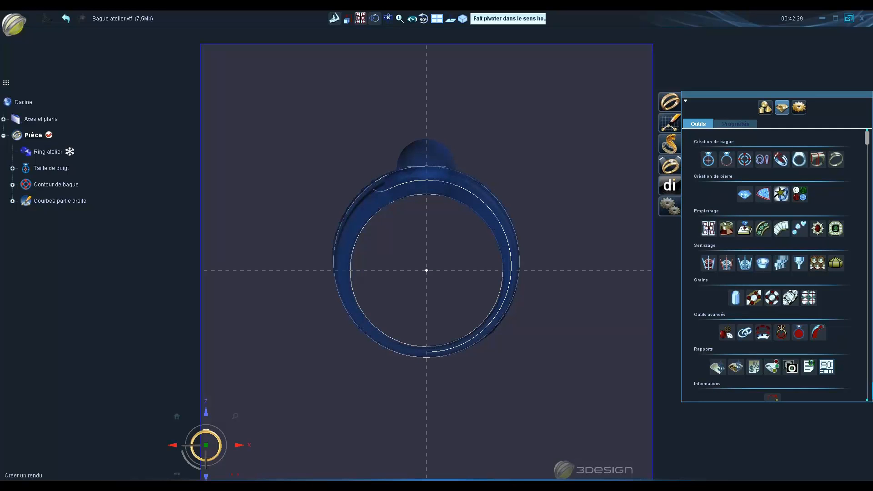
left_click(668, 130)
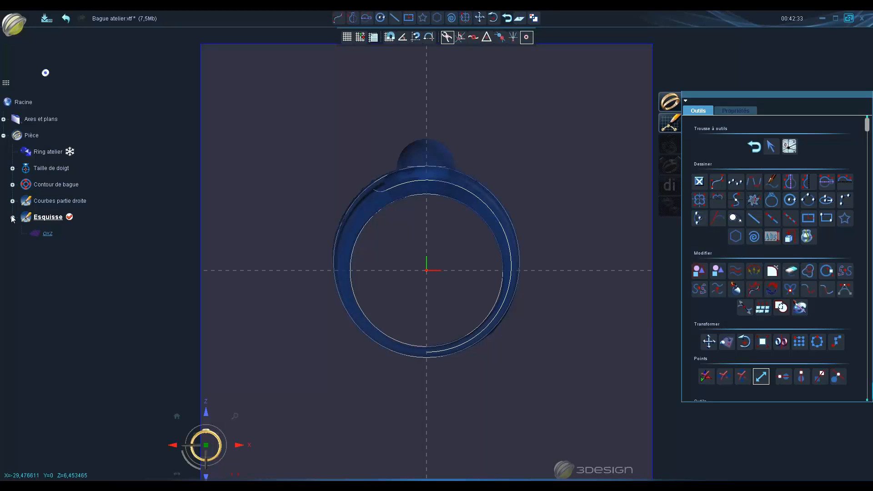
left_click(13, 201)
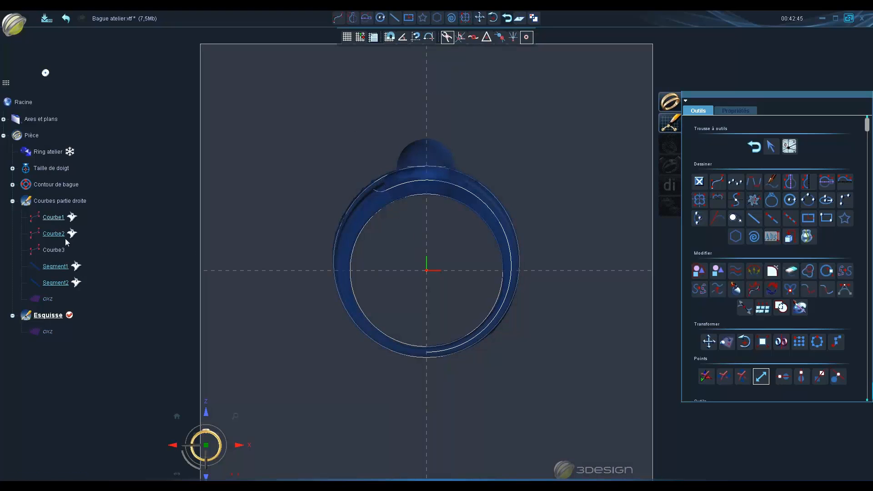
left_click(807, 237)
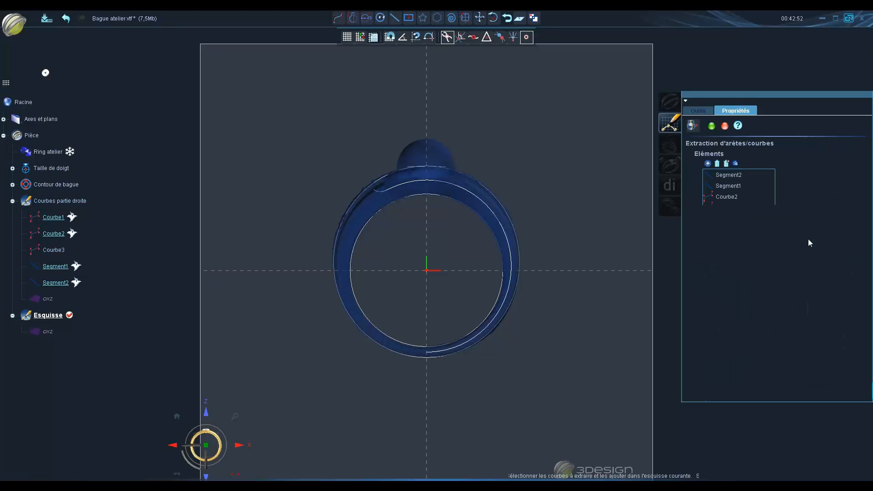
left_click(711, 126)
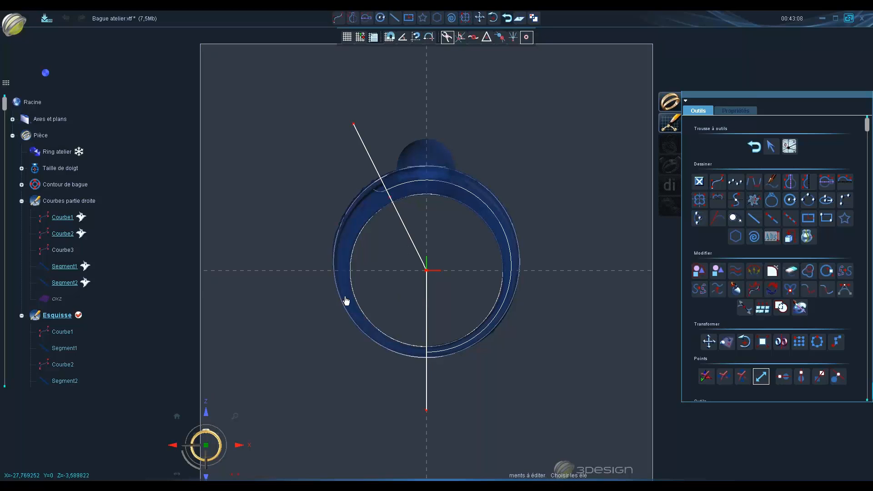
Create one in-between curve (Entre-deux, 1 copy) between the extracted Courbe1 and Courbe2, previewing it before applying
left_click(351, 267)
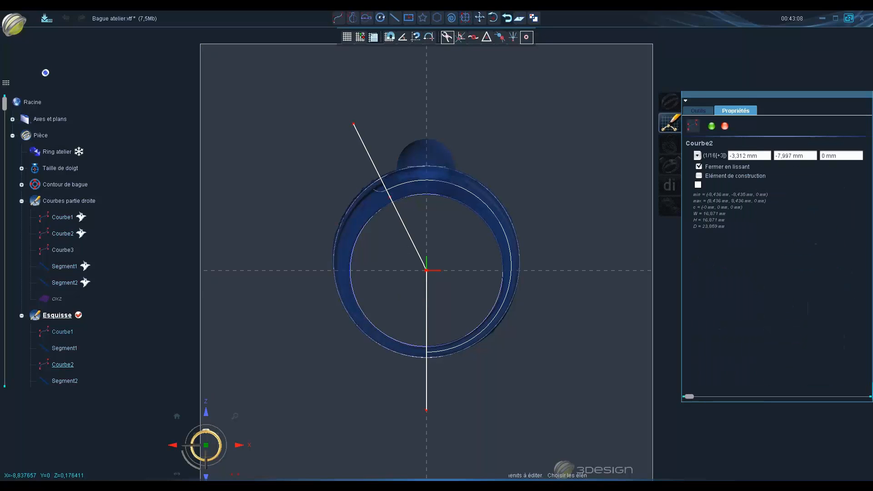
left_click(727, 125)
left_click(63, 332)
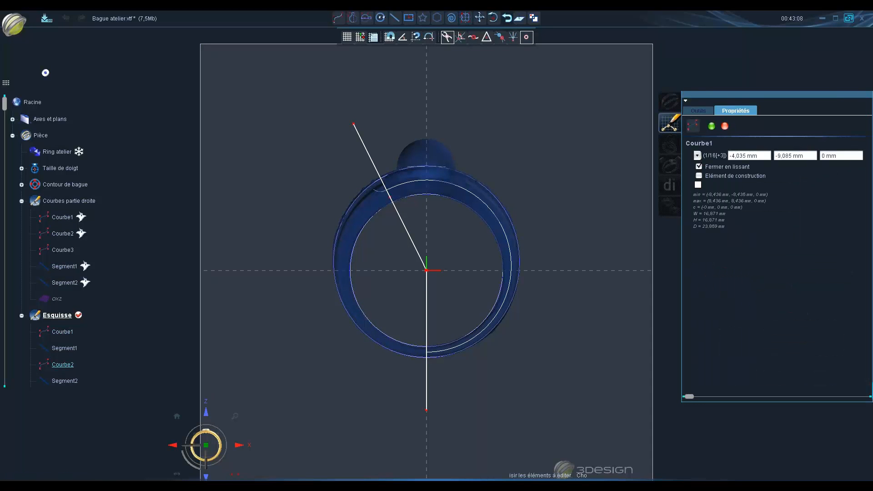
left_click(701, 111)
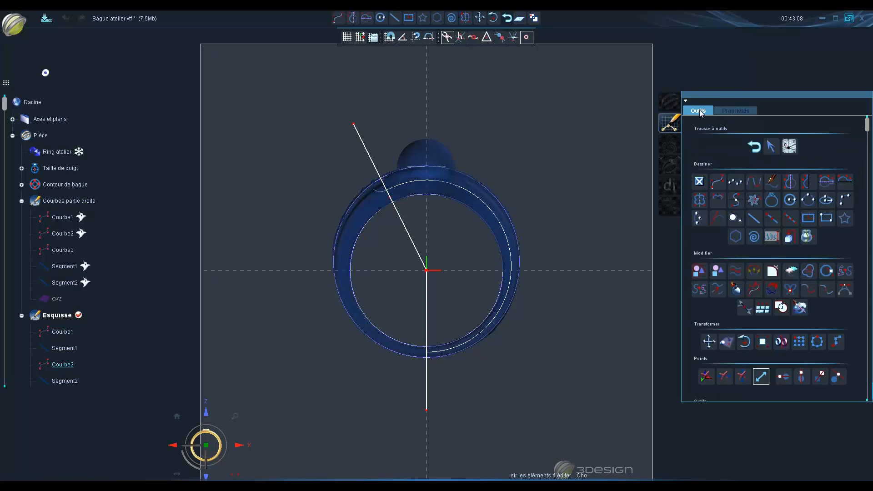
left_click(735, 275)
left_click(738, 127)
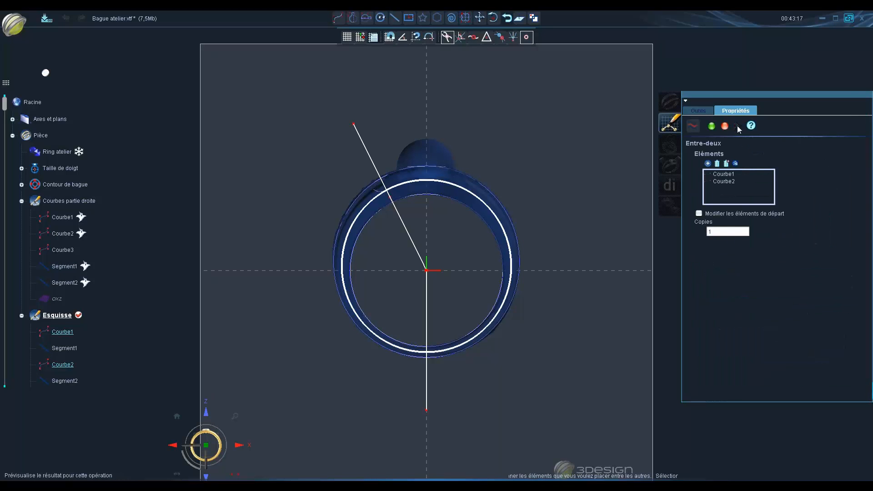
left_click(712, 126)
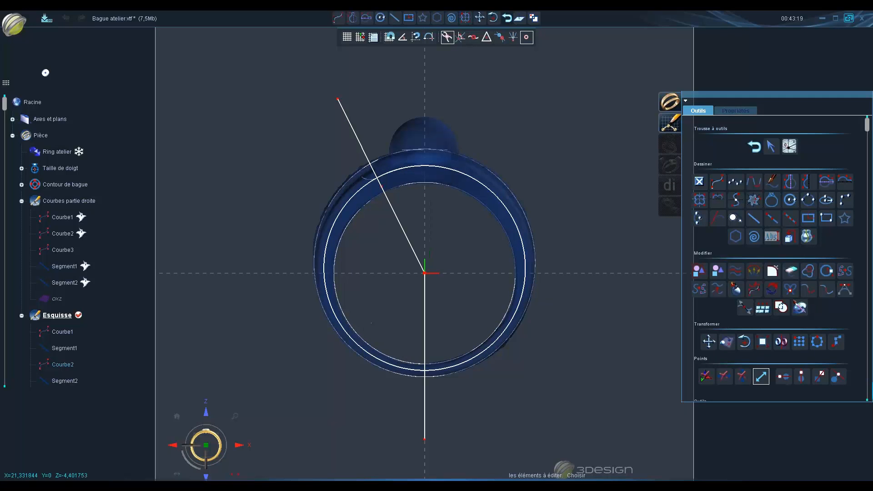
Trim the in-between curve at the two segments, removing the portion that runs over the ring's right side
left_click(796, 274)
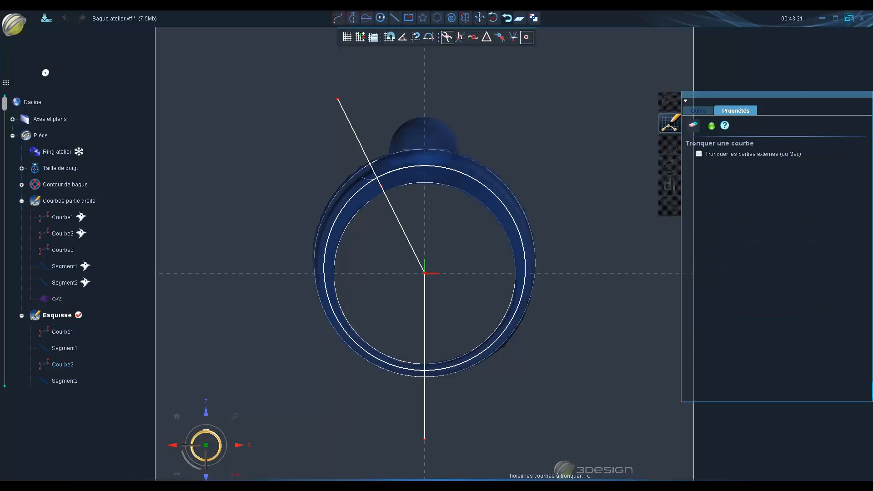
left_click(476, 177)
middle_click_drag(510, 204, 536, 241)
scroll(501, 291, "up", 2)
left_click(698, 111)
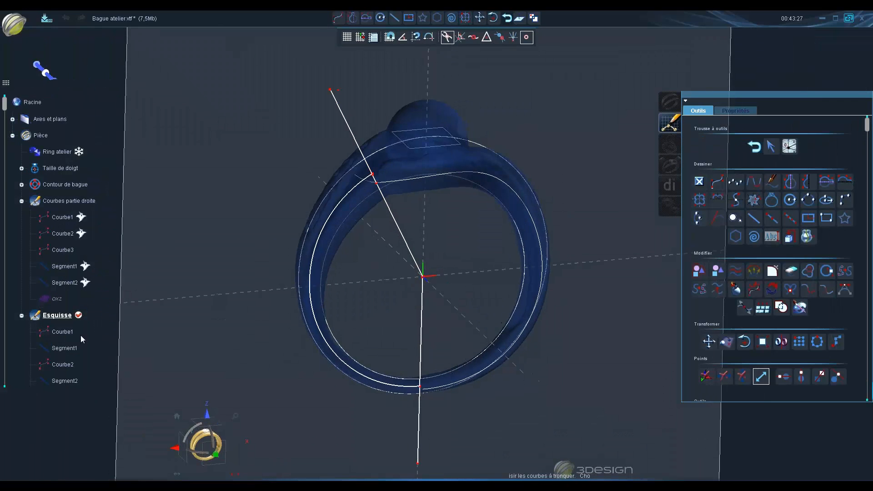
Hide the extracted Courbe1 and Courbe2 in the current sketch
right_click(71, 331)
left_click(96, 346)
right_click(63, 365)
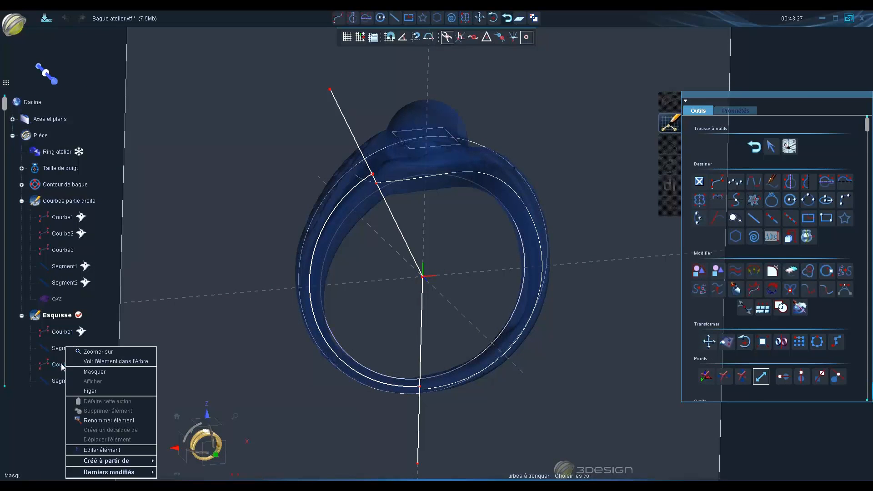
left_click(95, 373)
mouse_move(482, 313)
middle_mouse_down()
mouse_move(427, 377)
mouse_move(473, 320)
middle_mouse_up()
scroll(416, 289, "up", 3)
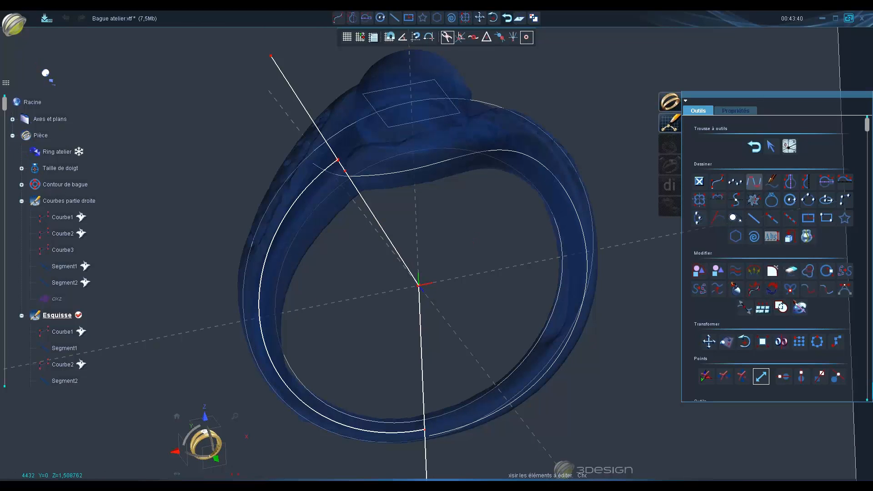
Hide the extracted Segment1 and Segment2 in the current sketch
scroll(741, 337, "down", 1)
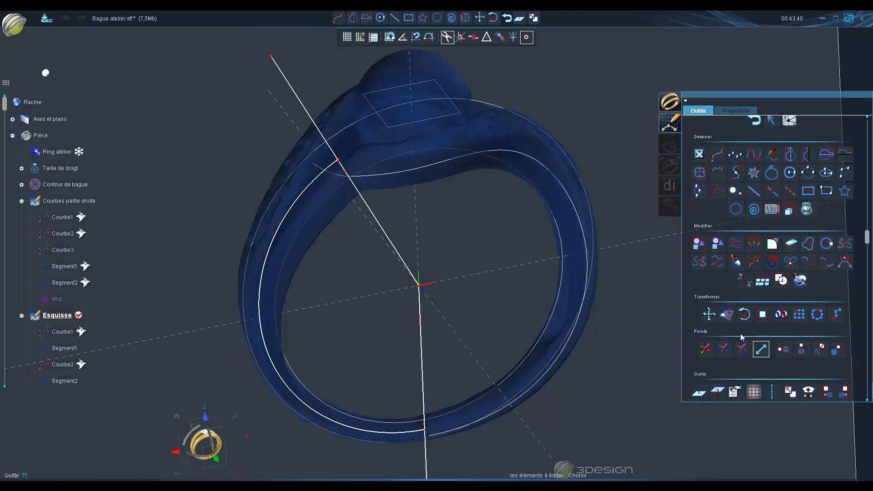
left_click(382, 235)
left_click(419, 311)
key("ctrl+h")
middle_click_drag(423, 262, 541, 268)
middle_click_drag(487, 325, 523, 329)
left_click(699, 115)
scroll(504, 277, "up", 3)
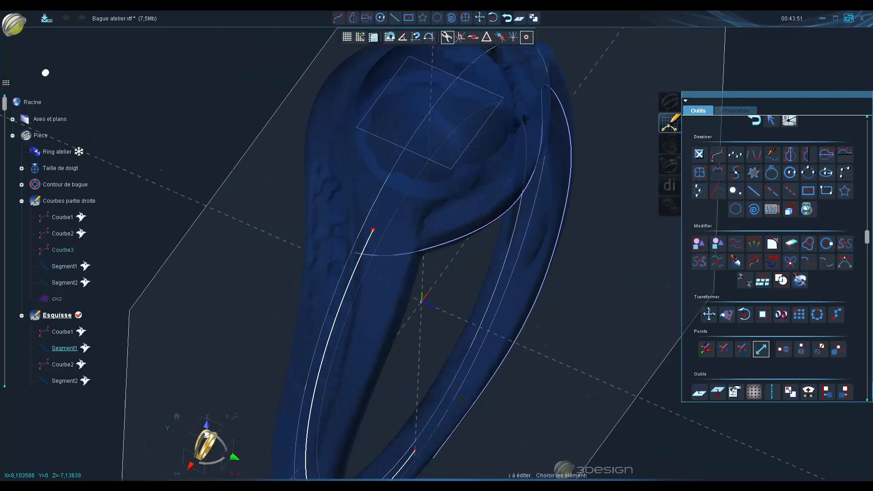
Pull points 2, 3 and 4 of the trimmed curve out to the ring's edge, with point 2 at Z about 2.12 mm and point 4 at about 2.43 mm
middle_click_drag(514, 280, 493, 298)
left_click_drag(340, 255, 375, 307)
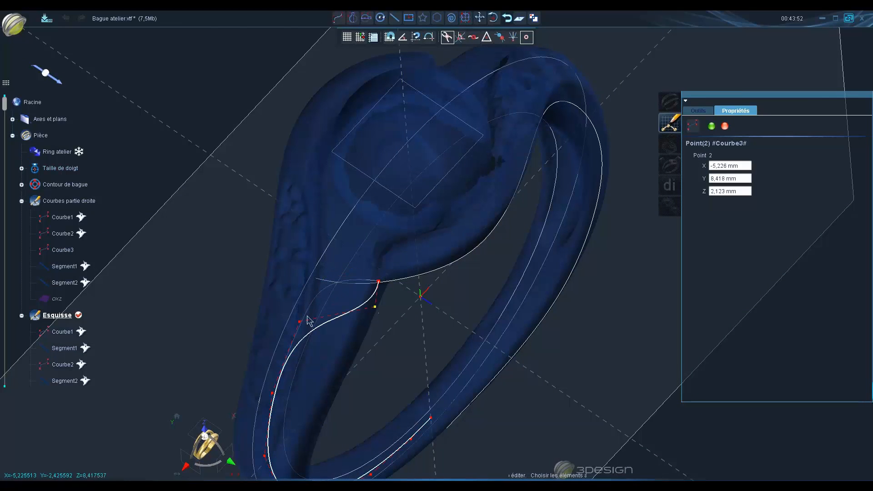
left_click_drag(321, 345, 350, 366)
left_click_drag(272, 400, 295, 423)
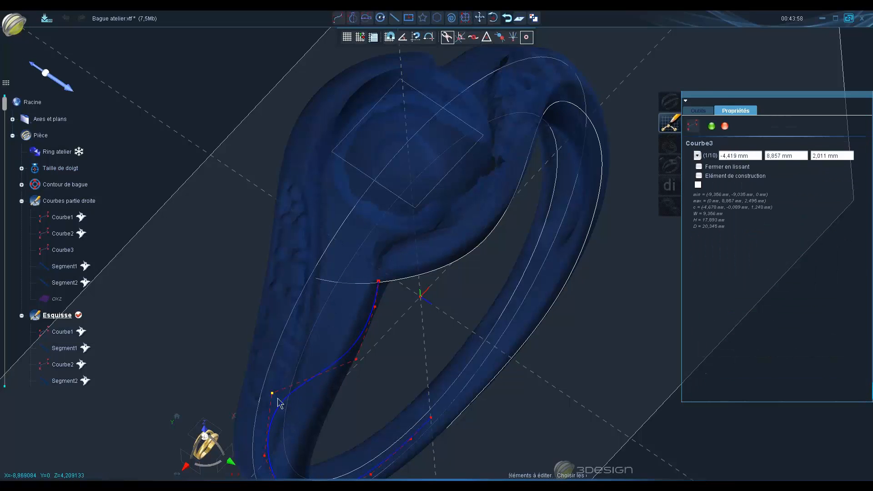
left_click(321, 424)
right_click_drag(320, 424, 471, 332)
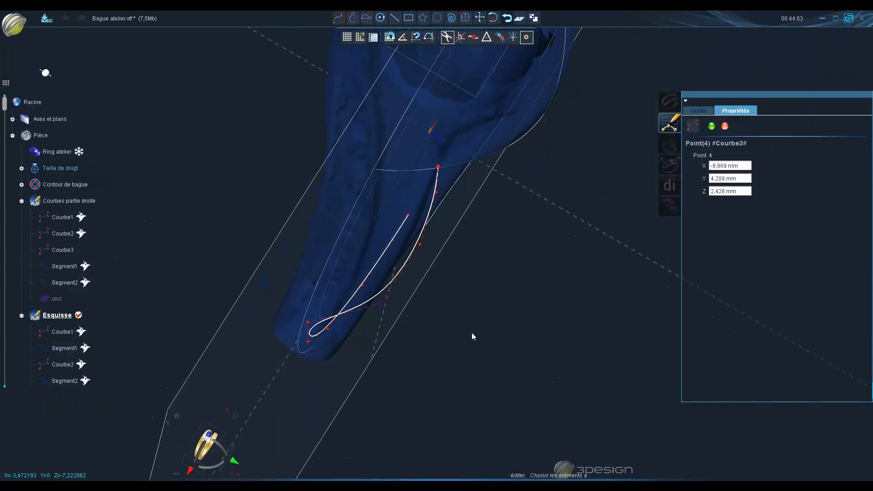
Refine points 3 to 5 of the trimmed curve along the mesh edge, placing point 3 at Z about 2.53 mm and point 4 at about 2.26 mm
left_click(413, 233)
left_click_drag(393, 281, 380, 306)
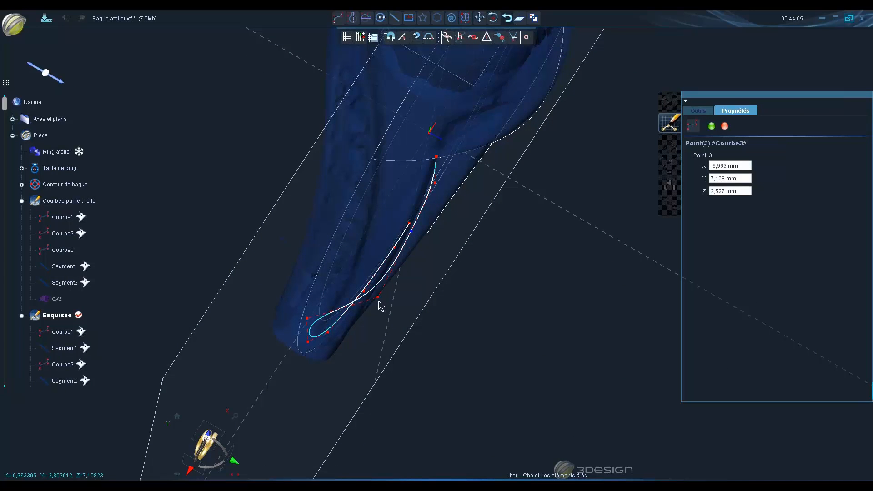
right_click_drag(378, 300, 278, 297)
left_click(310, 325)
left_click_drag(302, 329, 315, 328)
right_click_drag(319, 324, 474, 316)
left_click_drag(407, 233, 400, 228)
right_click_drag(401, 232, 407, 309)
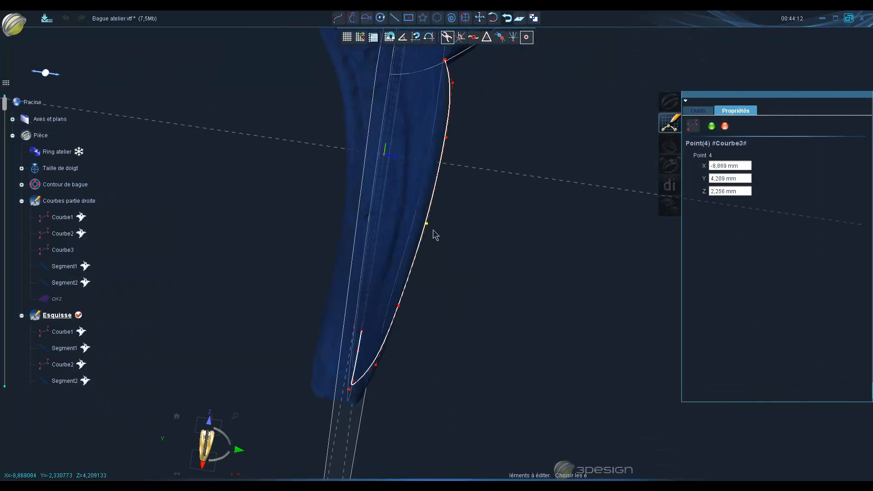
Adjust the trimmed curve's lower points to follow the band seen from the side, with point 8 at Z about 0.17 mm
right_click_drag(485, 294, 370, 259)
left_click(324, 263)
left_click_drag(325, 264, 322, 265)
right_click_drag(311, 345, 321, 334)
left_click_drag(324, 330, 324, 329)
right_click_drag(324, 329, 300, 318)
left_click(192, 444)
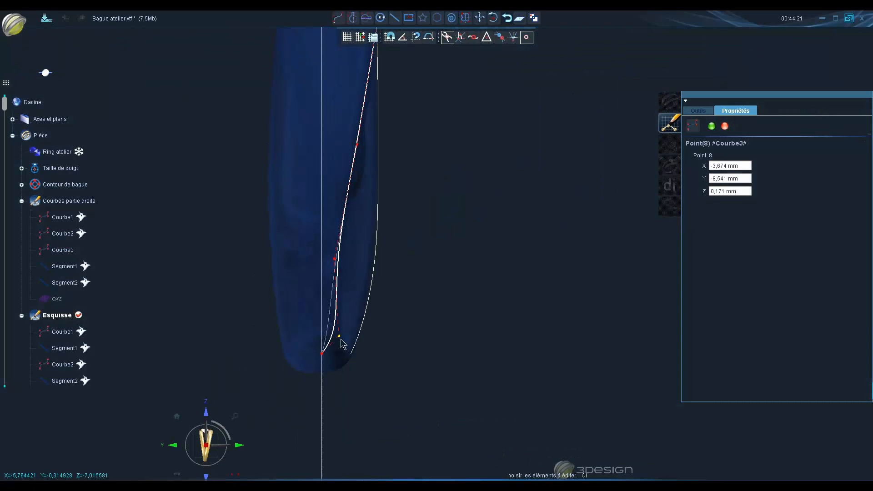
left_click_drag(335, 259, 335, 261)
Reposition points 2 and 3 near the trimmed curve's upper end at Z about 2.18 mm and 2.40 mm
scroll(336, 261, "down", 1)
middle_click_drag(377, 95, 360, 276)
middle_click_drag(370, 178, 357, 308)
scroll(350, 314, "up", 1)
right_click_drag(386, 259, 463, 277)
left_click_drag(362, 205, 355, 201)
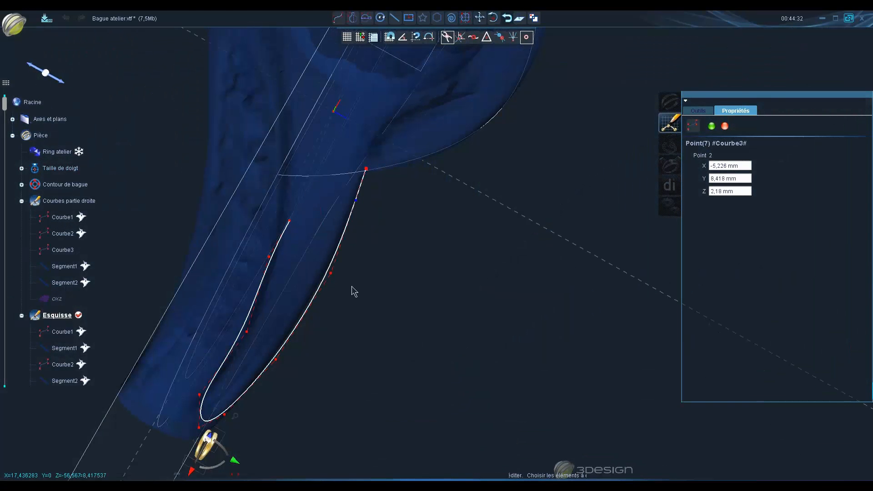
left_click_drag(331, 273, 326, 271)
right_click_drag(344, 306, 334, 241)
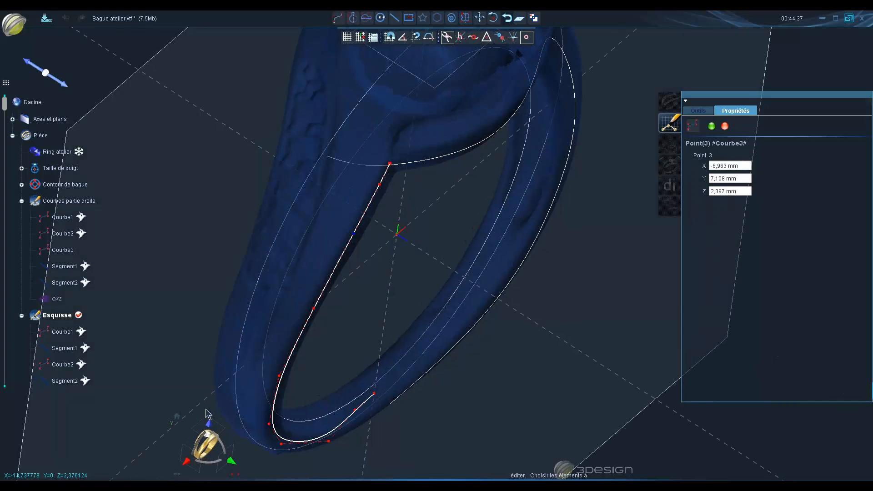
Move the last two points of the trimmed curve, points 9 and 10, by 0.8 mm in Z to meet the neighbouring curve
key("space")
middle_click_drag(462, 350, 422, 172)
scroll(424, 187, "down", 4)
scroll(424, 187, "up", 6)
scroll(421, 160, "down", 4)
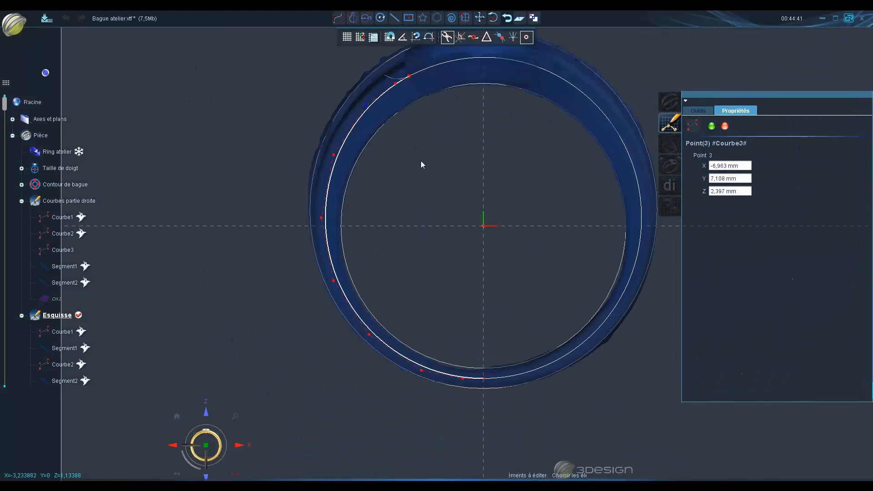
right_click_drag(441, 172, 441, 243)
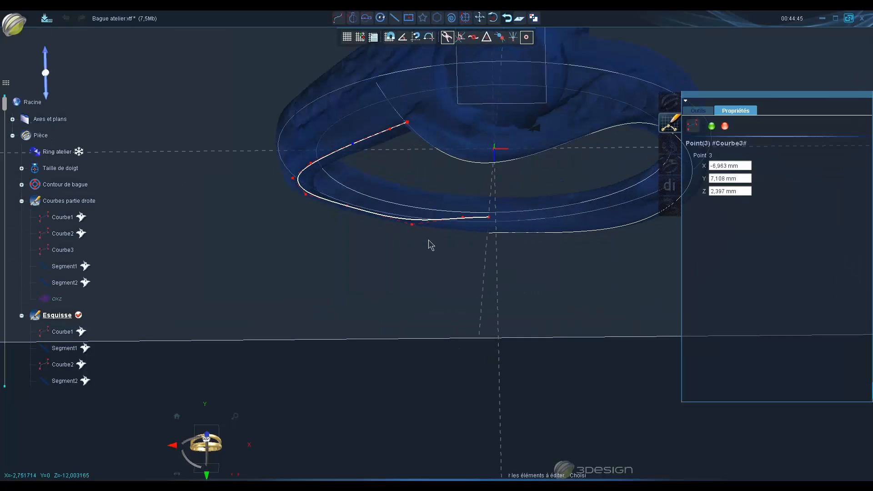
left_click(463, 220)
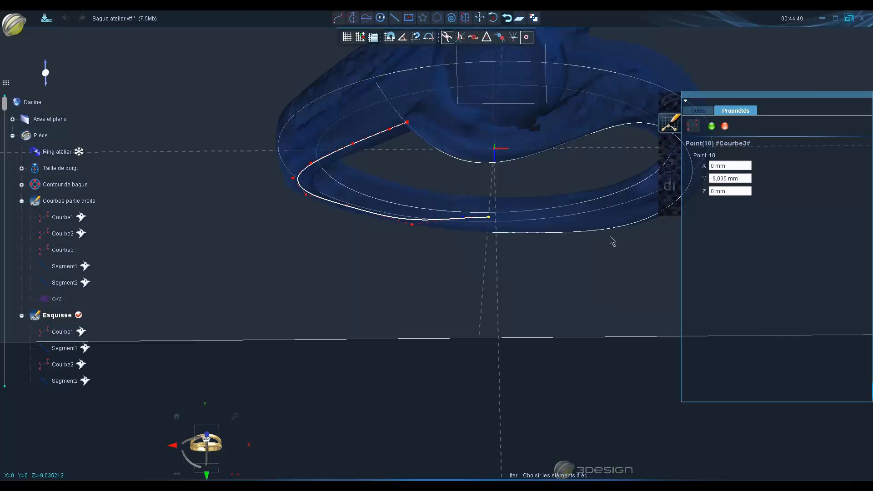
left_click(695, 111)
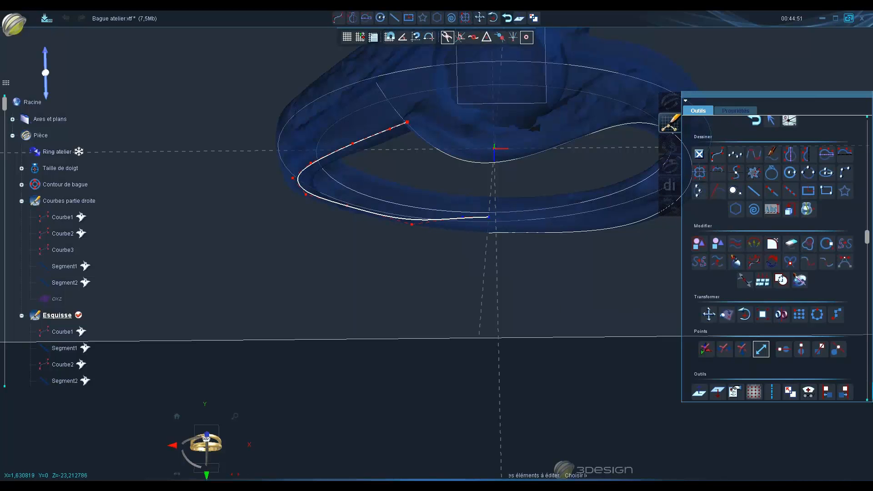
left_click(708, 315)
left_click(741, 246)
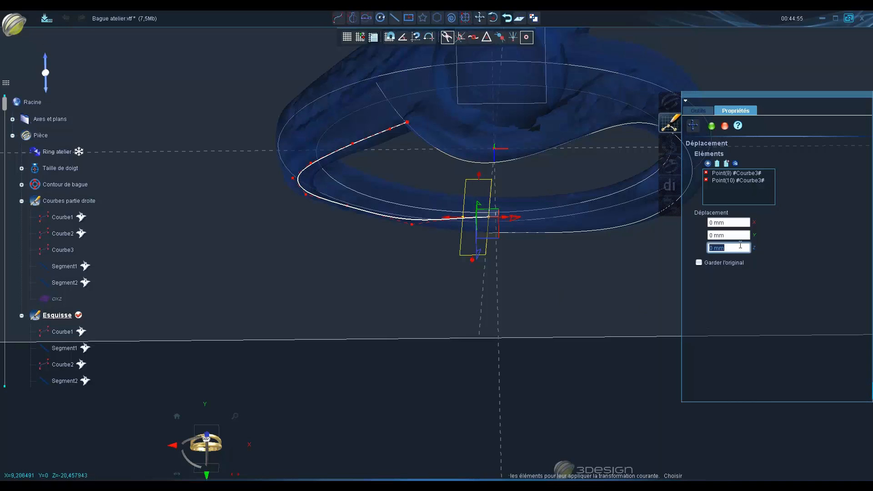
type("0.8")
key("Return")
middle_click_drag(426, 332, 484, 224)
scroll(520, 300, "up", 4)
middle_click_drag(520, 299, 503, 363)
left_click(711, 126)
Try to extend the trimmed curve from its upper end, point 1, with G1 continuity and joining, and undo it
scroll(426, 223, "up", 5)
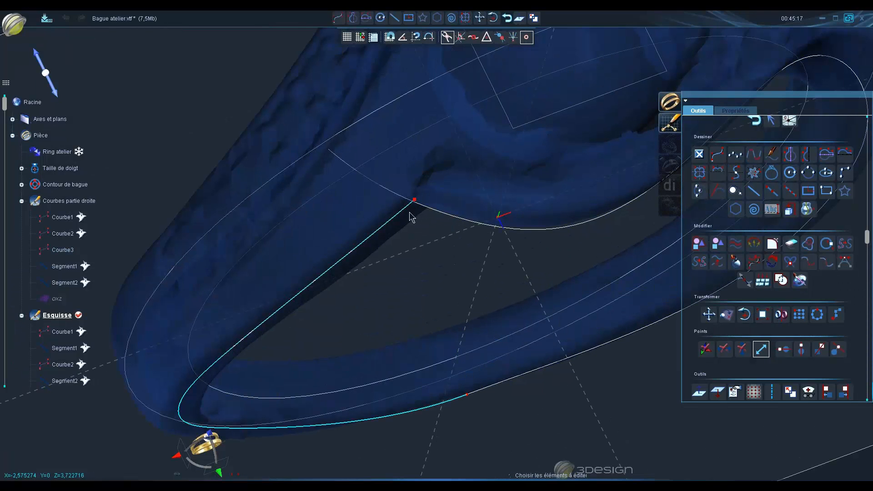
left_click(414, 200)
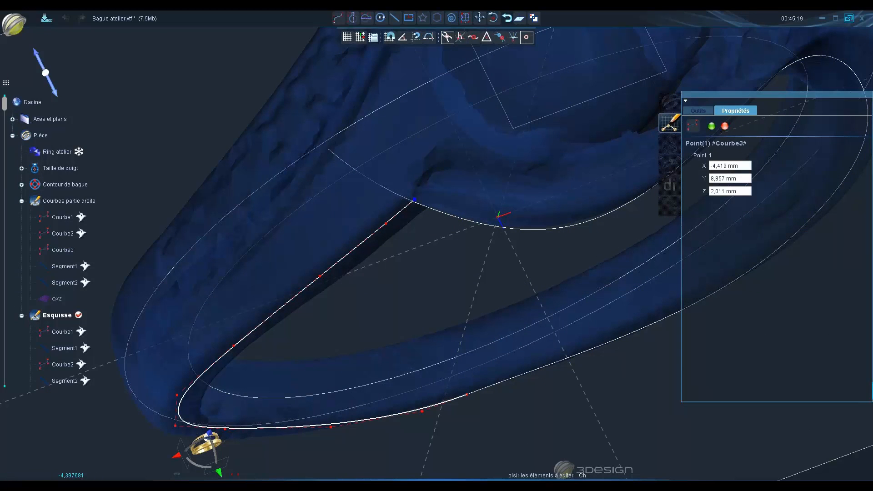
left_click(698, 111)
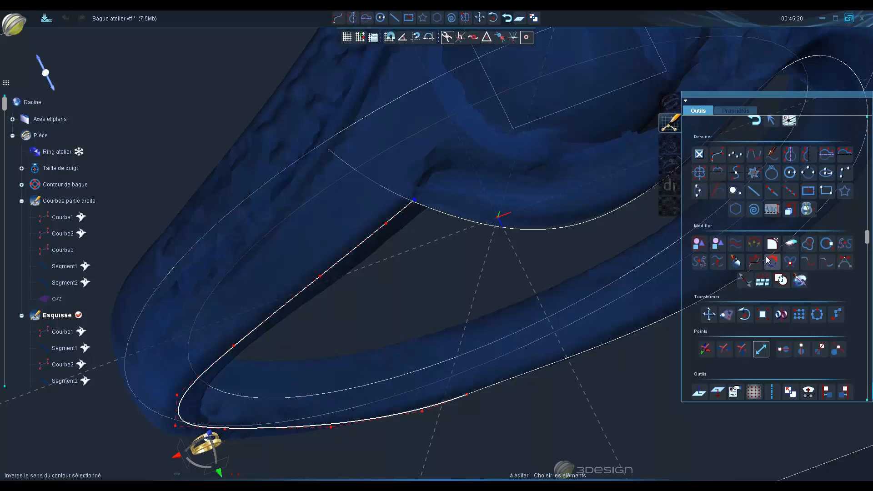
left_click(808, 264)
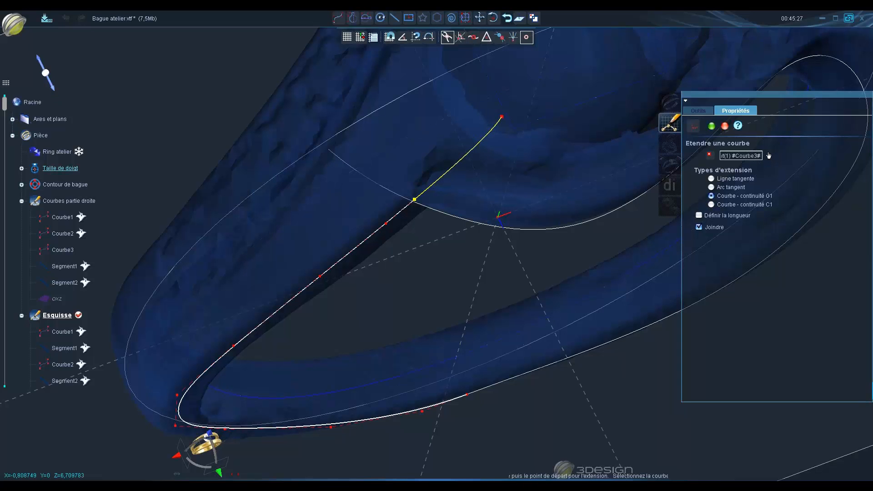
right_click(500, 176)
scroll(499, 170, "down", 3)
middle_click_drag(499, 171, 478, 113)
middle_click_drag(368, 273, 333, 384)
left_click(220, 466)
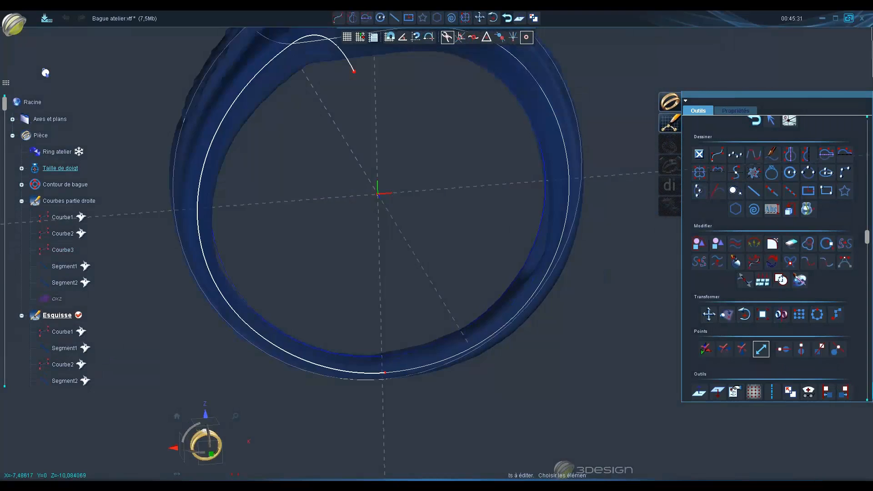
middle_click_drag(328, 233, 371, 190)
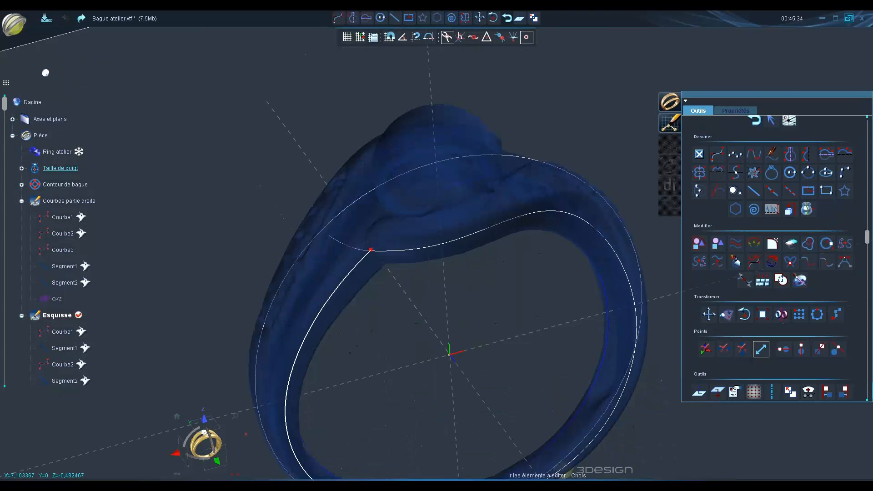
Enable horizontal and vertical point movement, and extend the trimmed curve from point 1 toward the ring's top centre in front view, G1 continuous and joined
left_click(728, 353)
mouse_move(437, 328)
middle_mouse_down()
mouse_move(450, 406)
mouse_move(540, 411)
mouse_move(546, 394)
mouse_move(509, 367)
middle_mouse_up()
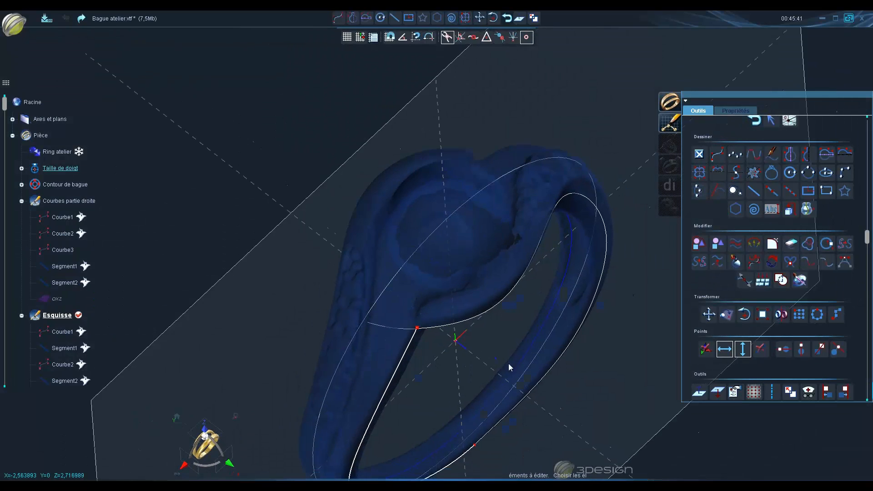
scroll(507, 365, "up", 4)
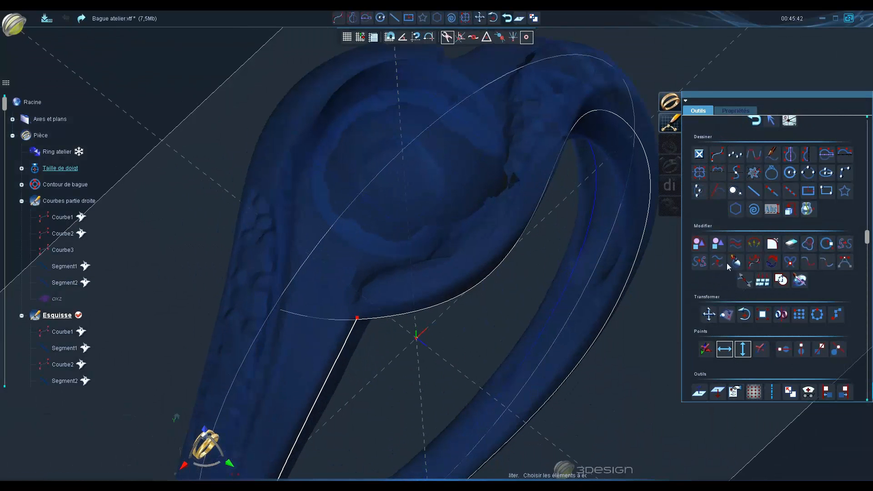
left_click(357, 319)
left_click(701, 111)
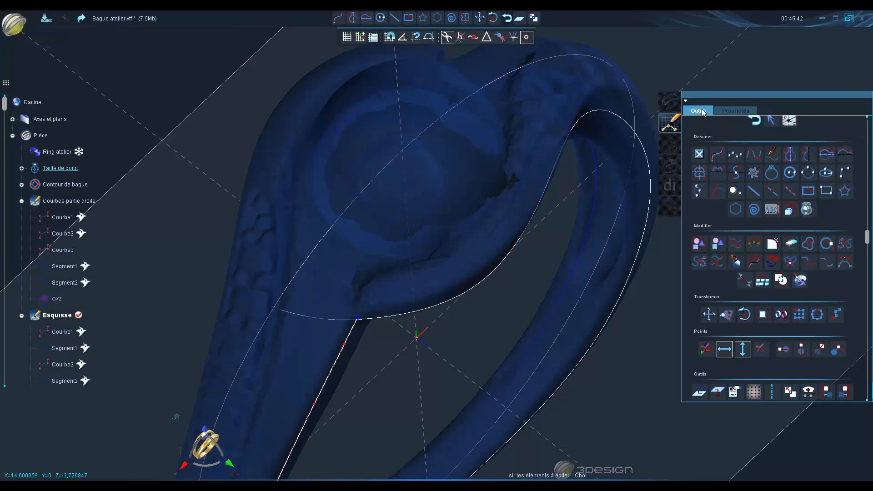
left_click(808, 264)
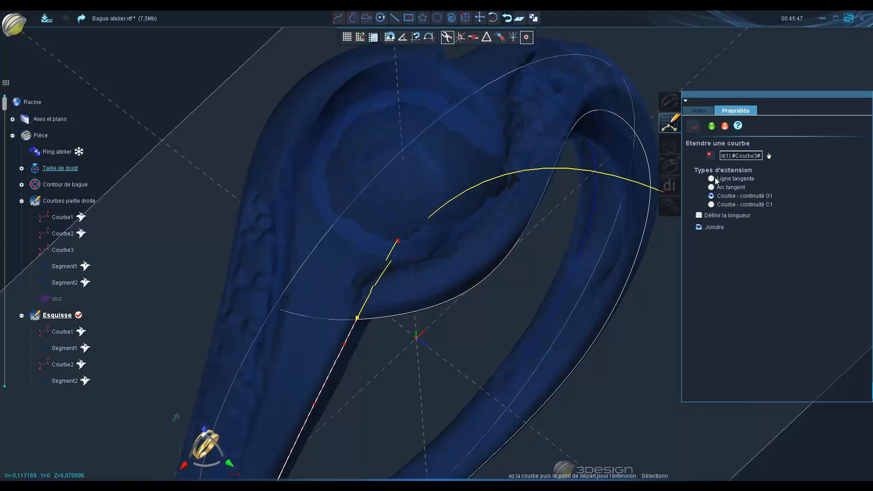
middle_click_drag(402, 311, 290, 278)
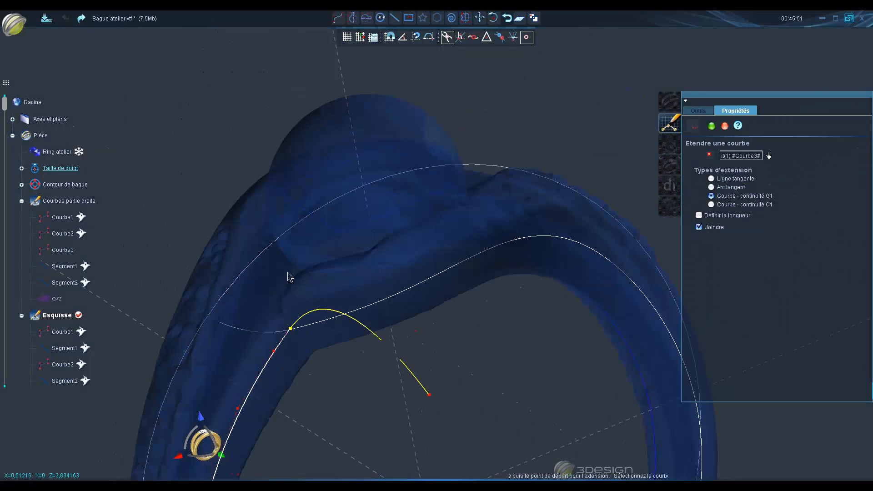
left_click(221, 455)
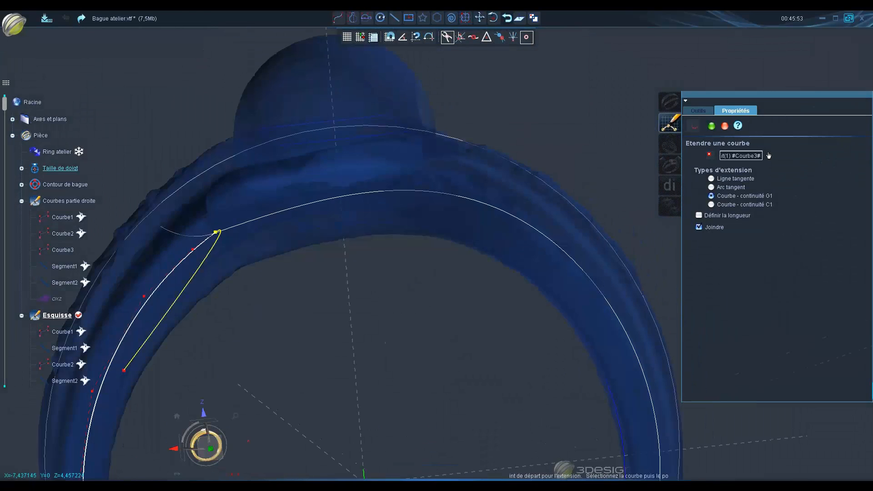
middle_click_drag(265, 162, 338, 250)
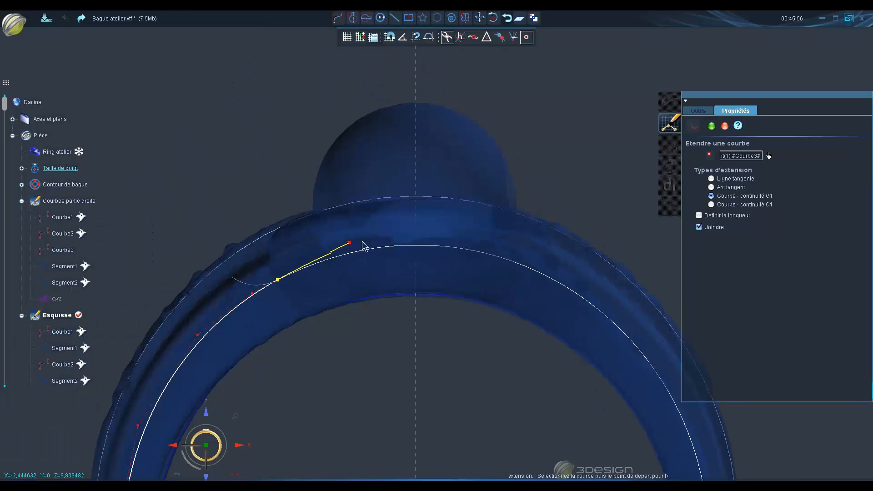
left_click(396, 247)
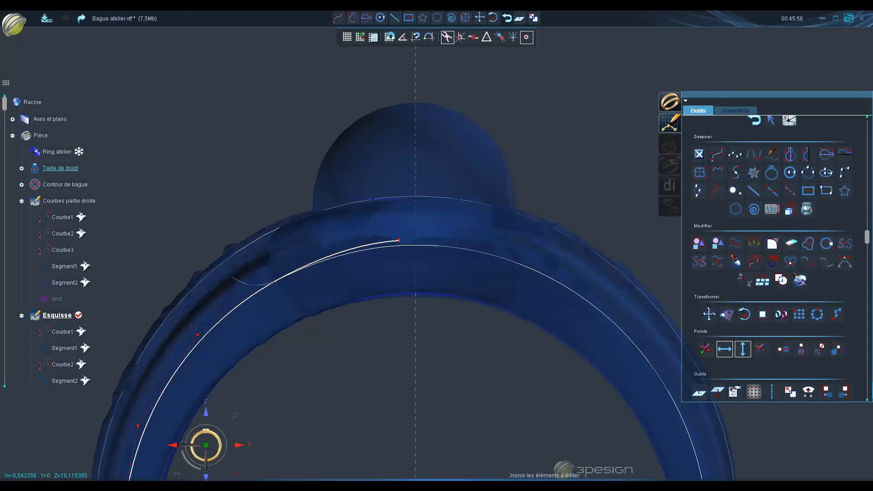
Examine the extended curve against the ring mesh from several angles and from the side
right_click_drag(354, 282, 433, 316)
right_click_drag(304, 233, 743, 142)
right_click_drag(346, 192, 440, 417)
right_click_drag(511, 236, 336, 424)
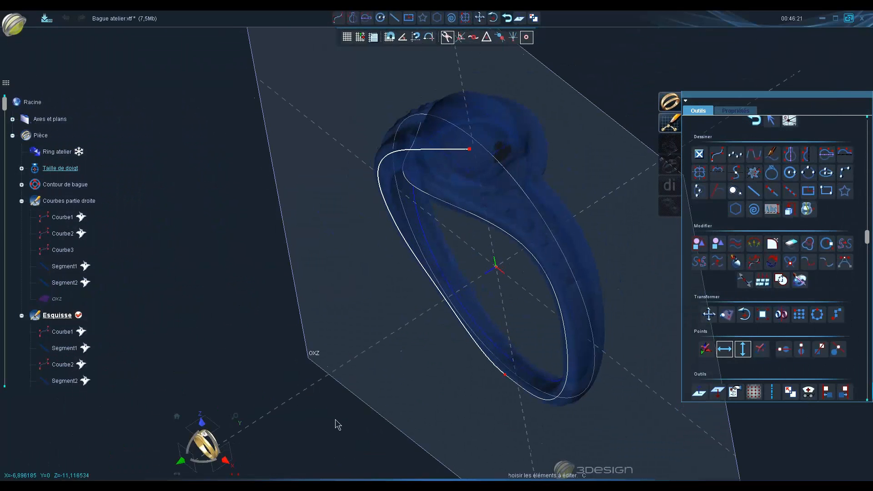
left_click(233, 457)
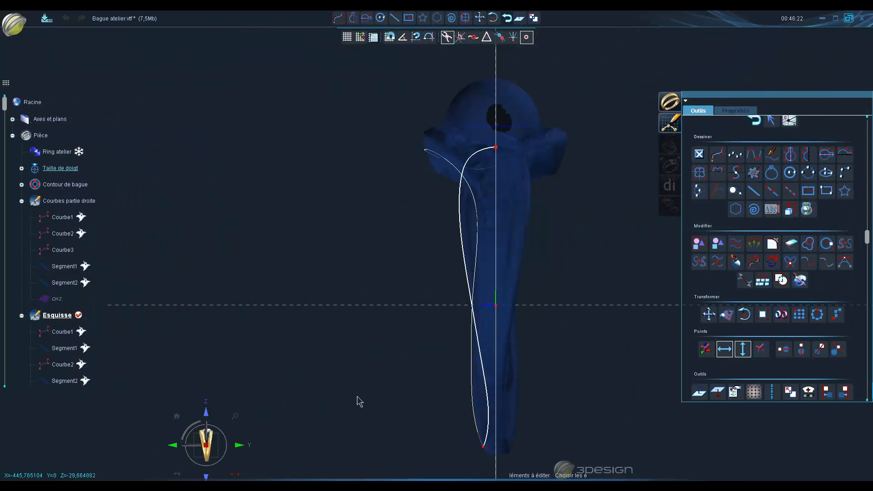
Leave the curve sketch and rename it "Courbes partie gauche"
left_click(174, 448)
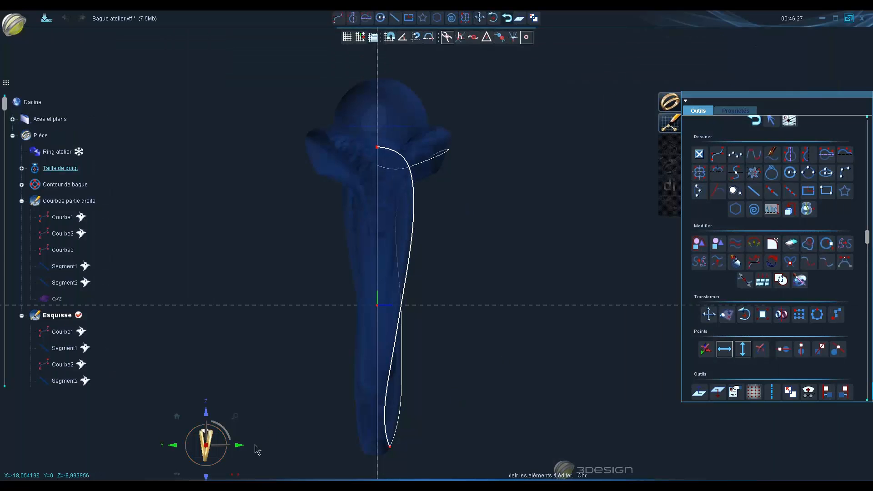
left_click(239, 446)
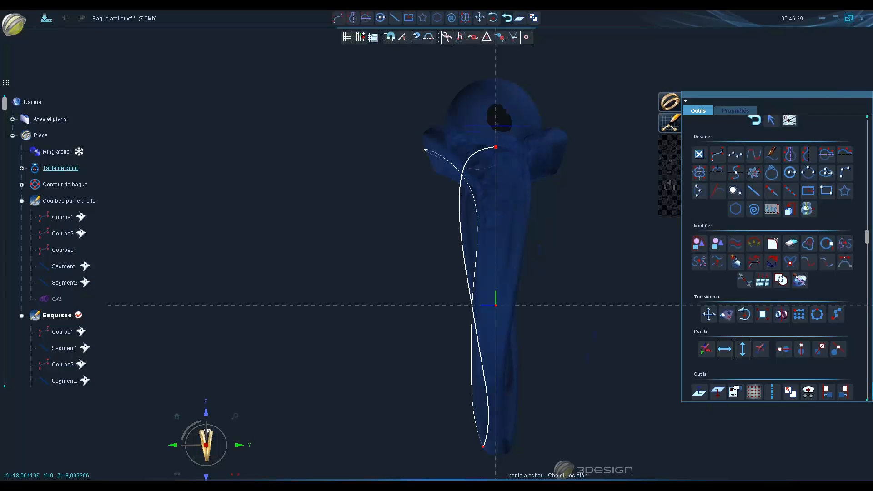
middle_click_drag(455, 304, 359, 277)
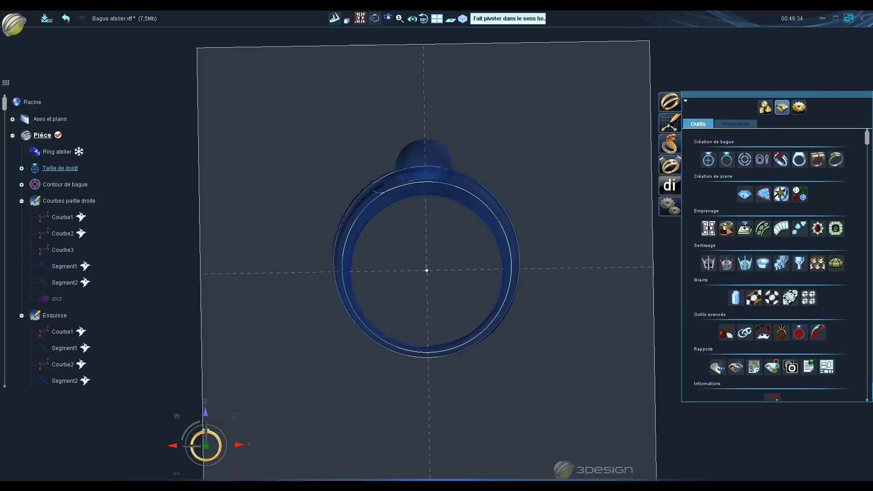
mouse_move(514, 246)
middle_mouse_down()
mouse_move(496, 300)
mouse_move(446, 314)
mouse_move(533, 260)
mouse_move(547, 341)
mouse_move(587, 222)
mouse_move(493, 203)
mouse_move(433, 331)
middle_mouse_up()
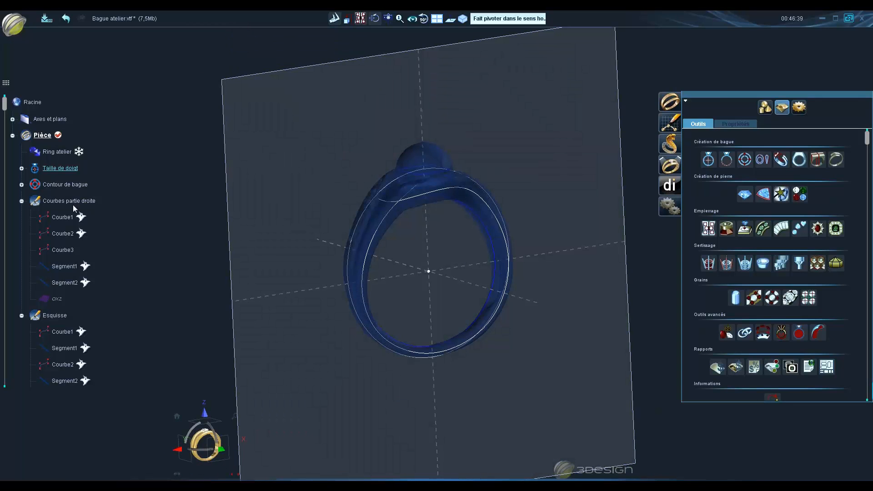
right_click(55, 314)
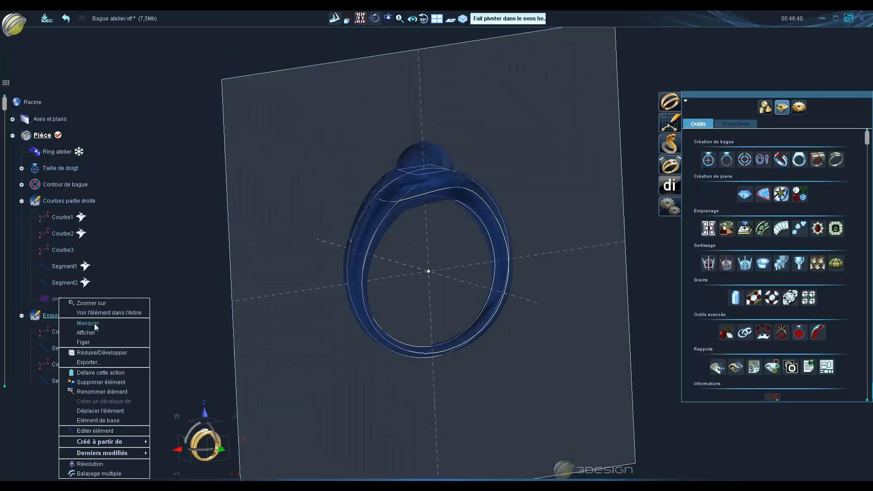
left_click(107, 390)
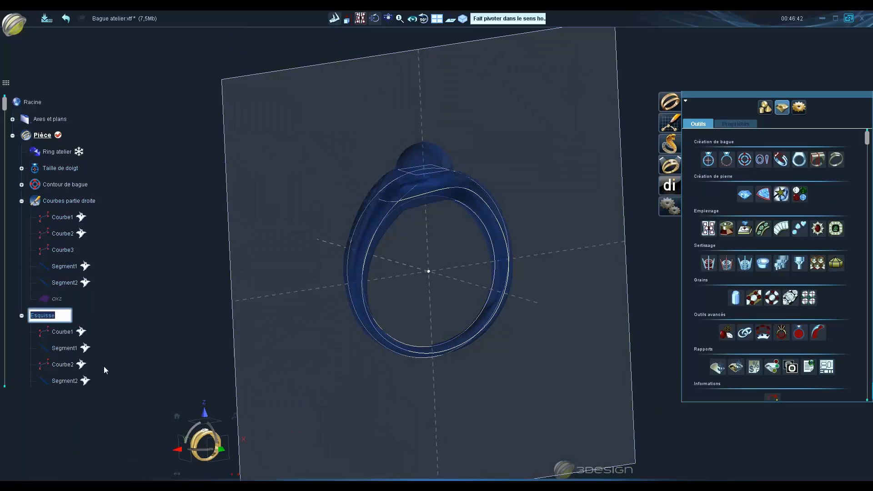
type("rbes partie gauche")
key("Return")
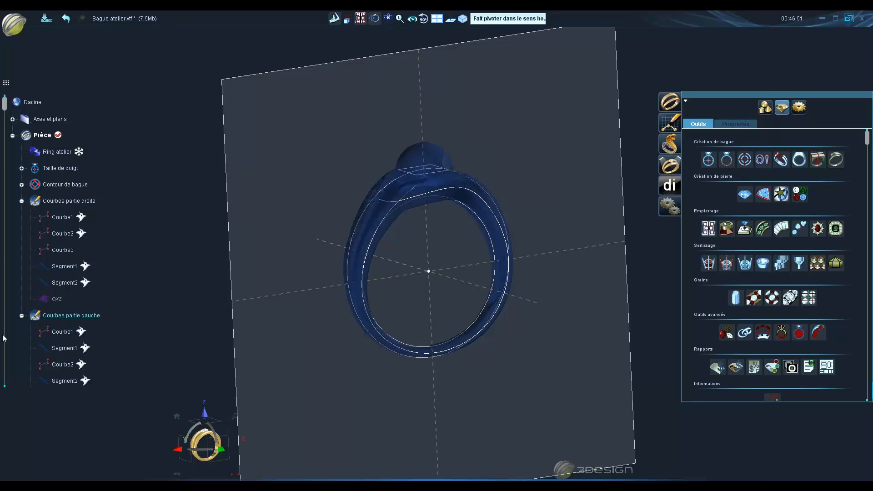
Collapse the right-side and left-side curve sketches in the construction tree and save the file
left_click(21, 315)
left_click(12, 200)
key("ctrl+s")
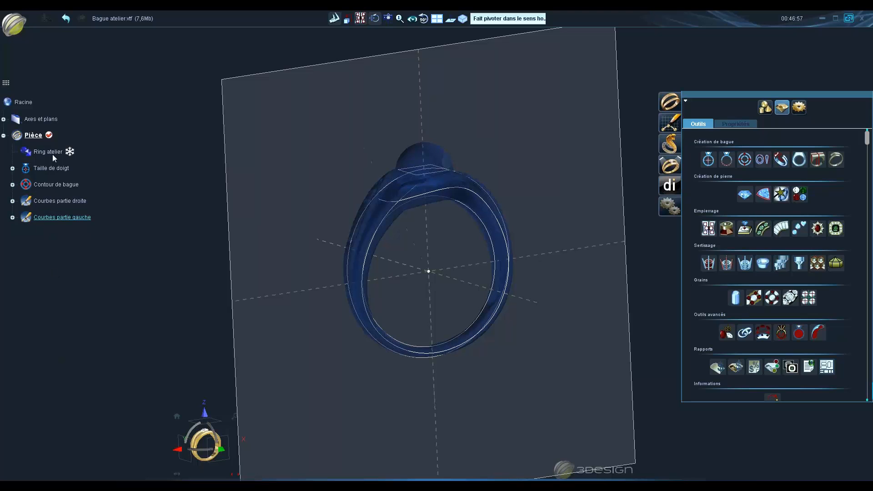
Hide the finger size (Taille de doigt), the ring contour (Contour de bague), and the axes and planes (Axes et plans)
middle_click_drag(539, 196, 523, 282)
scroll(528, 307, "down", 5)
right_click(63, 169)
left_click(89, 194)
right_click(76, 184)
left_click(120, 208)
scroll(594, 329, "up", 5)
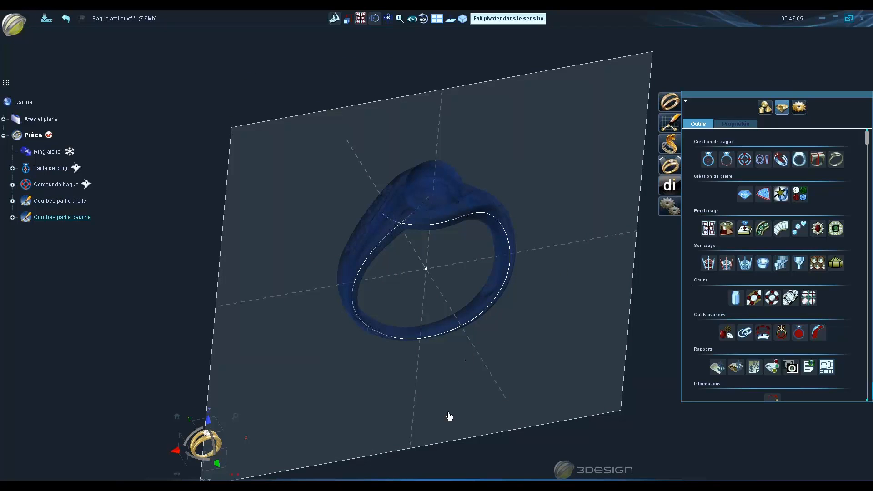
left_click(217, 465)
right_click(45, 119)
left_click(80, 144)
middle_click_drag(323, 179, 336, 272)
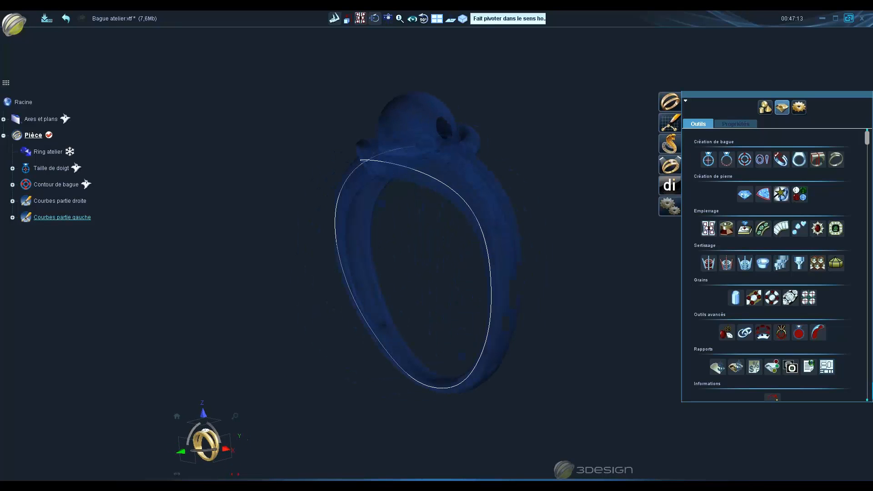
Reopen the sketch "Courbes partie gauche", inspect its curve on the ring band, and leave the sketch
double_click(365, 337)
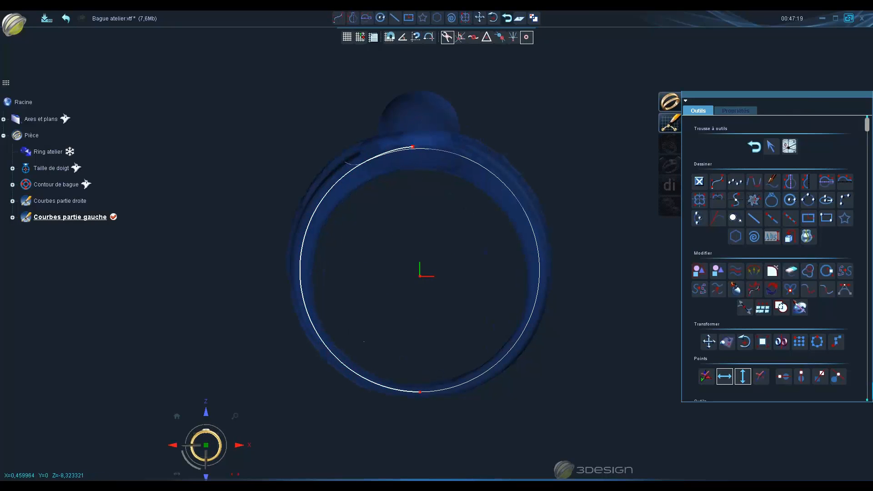
left_click(336, 354)
middle_click_drag(336, 354, 418, 382)
left_click(368, 294)
middle_click_drag(357, 292, 458, 304)
left_click_drag(458, 304, 443, 300)
middle_click_drag(469, 262, 454, 205)
left_click(712, 127)
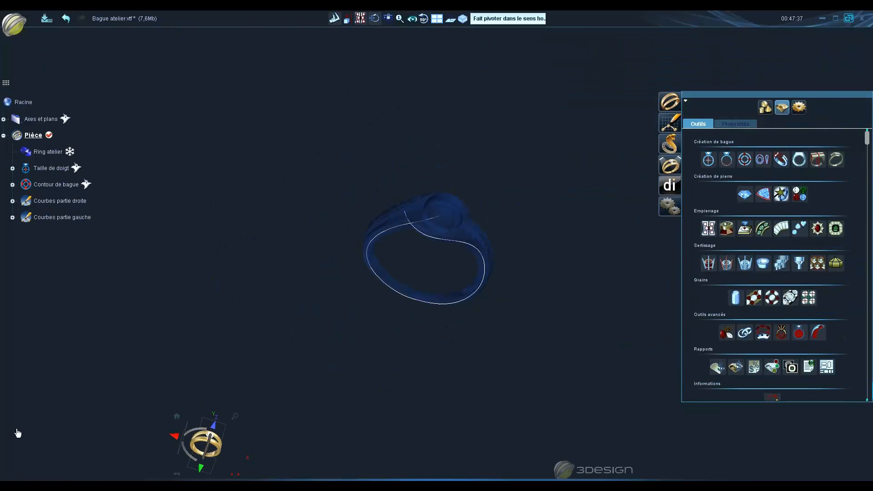
Examine how the left-side and right-side curves follow the ring mesh and cross near the head, from front, top, side and oblique angles
left_click(201, 471)
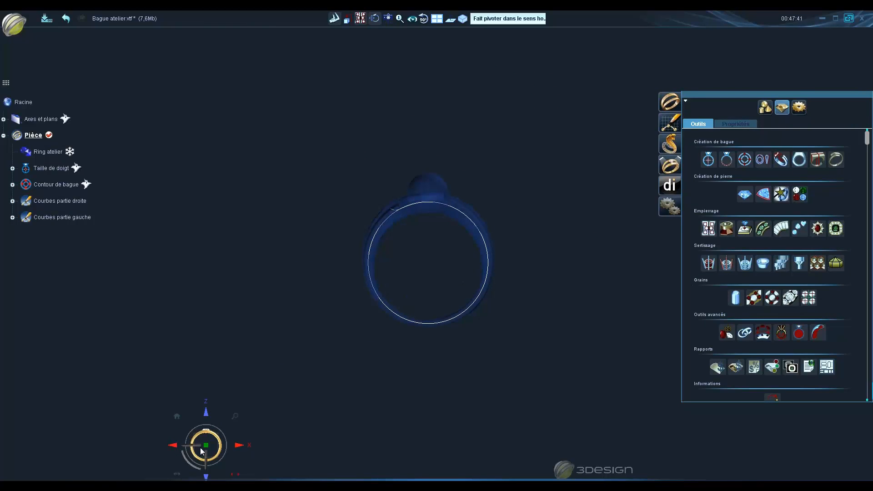
middle_click_drag(449, 236, 354, 320)
left_click(210, 458)
scroll(386, 293, "up", 5)
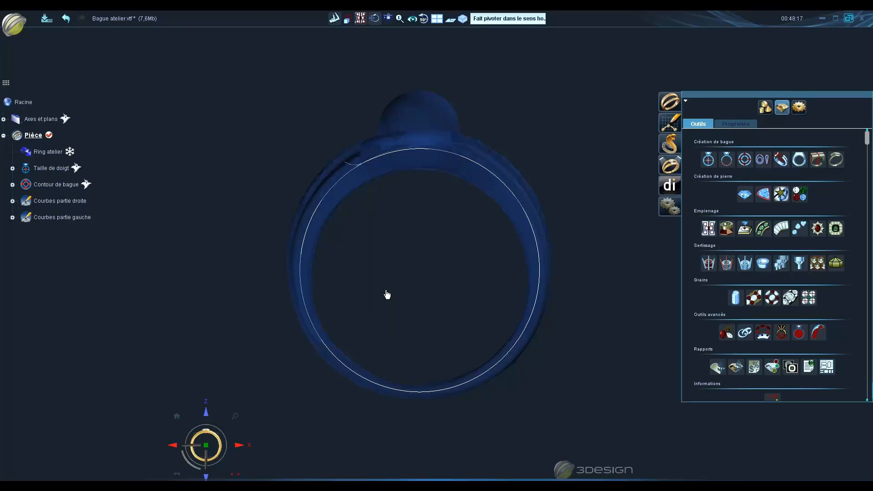
middle_click_drag(327, 306, 531, 327)
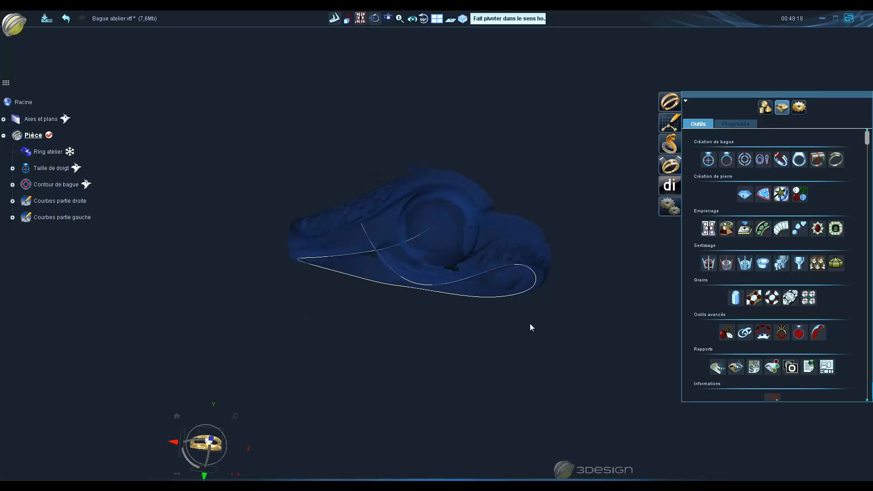
left_click_drag(209, 443, 205, 447)
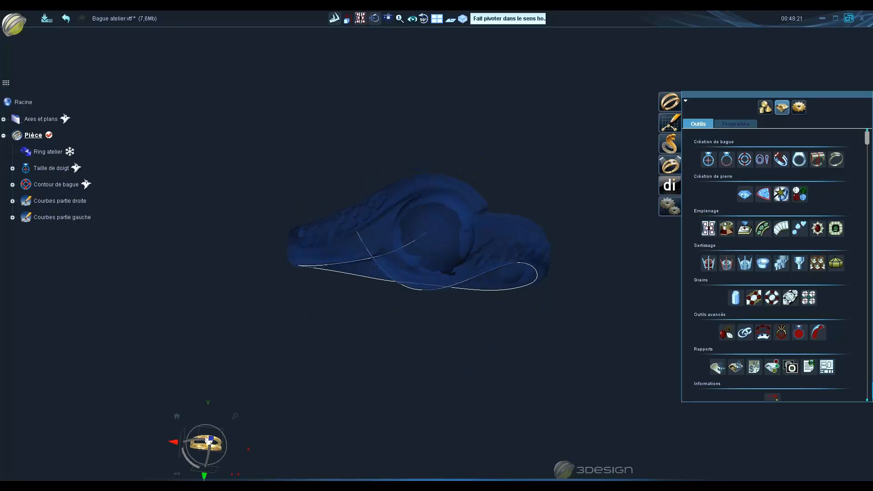
scroll(304, 300, "up", 3)
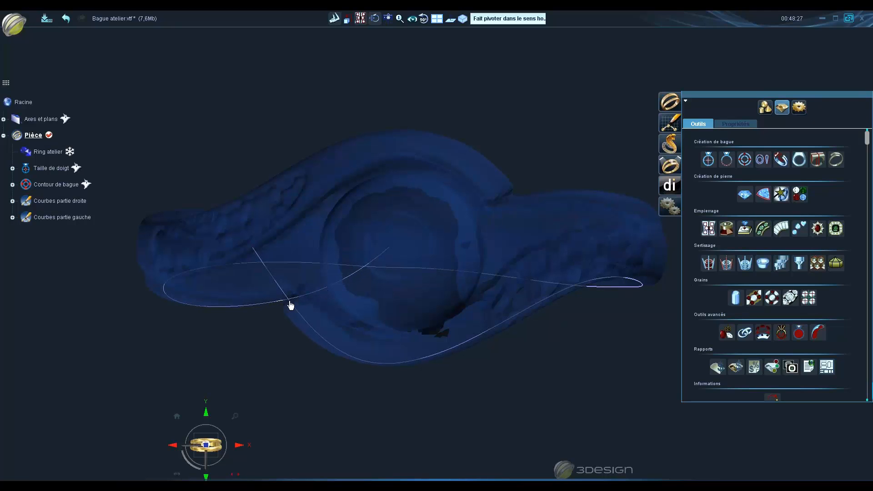
scroll(397, 362, "down", 2)
middle_click_drag(391, 357, 350, 259)
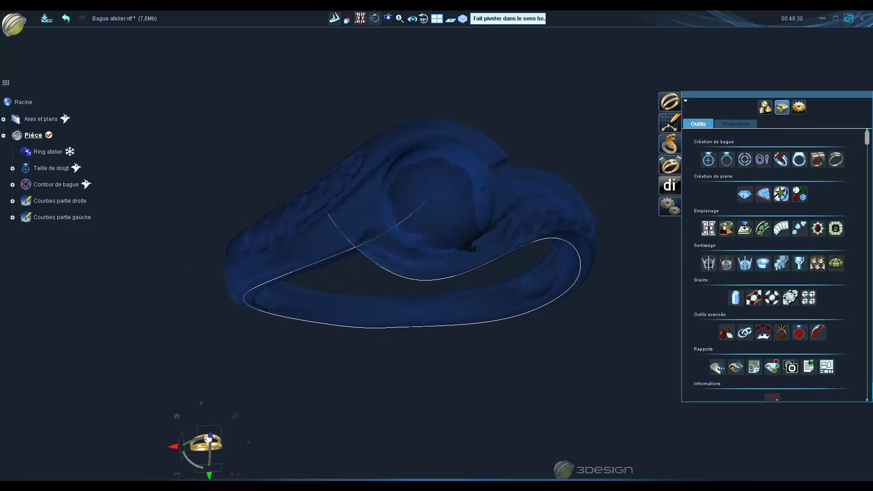
left_click(210, 476)
middle_click_drag(436, 264, 636, 350)
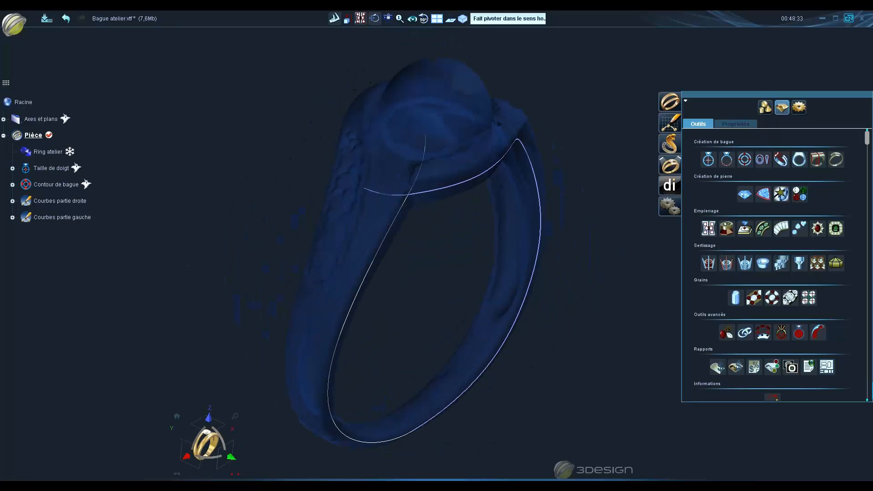
middle_click_drag(604, 317, 531, 332)
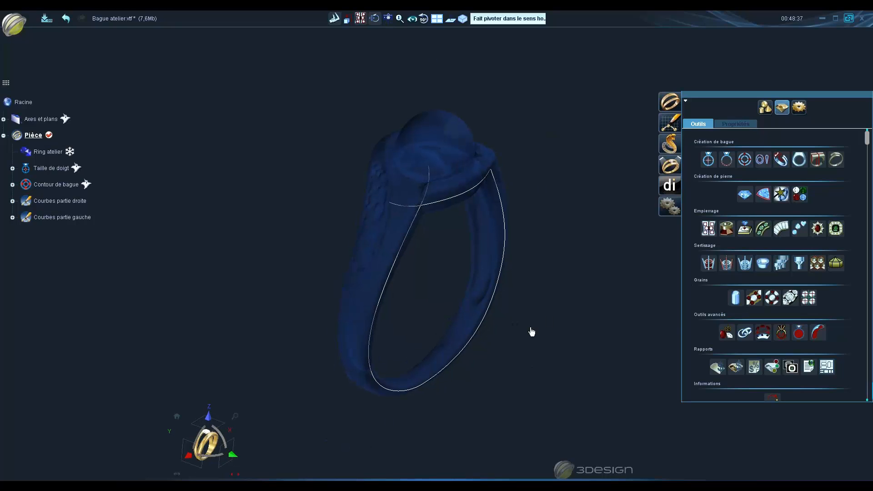
left_click(190, 455)
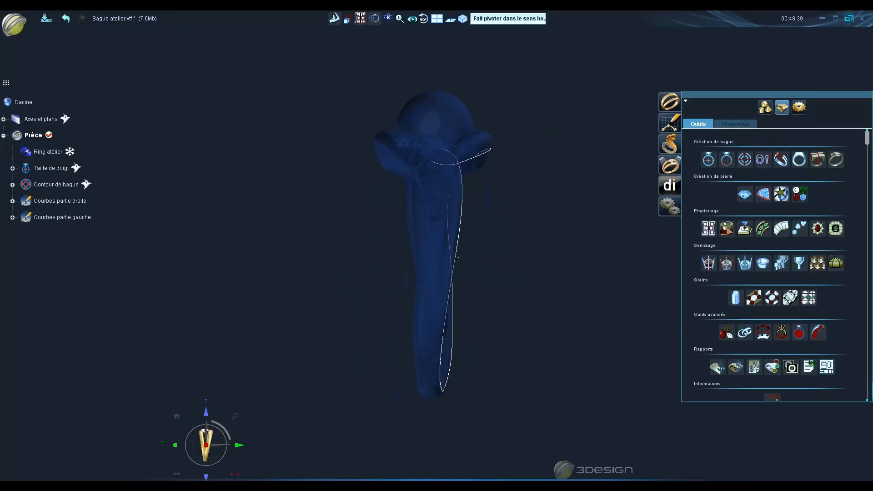
left_click(235, 446)
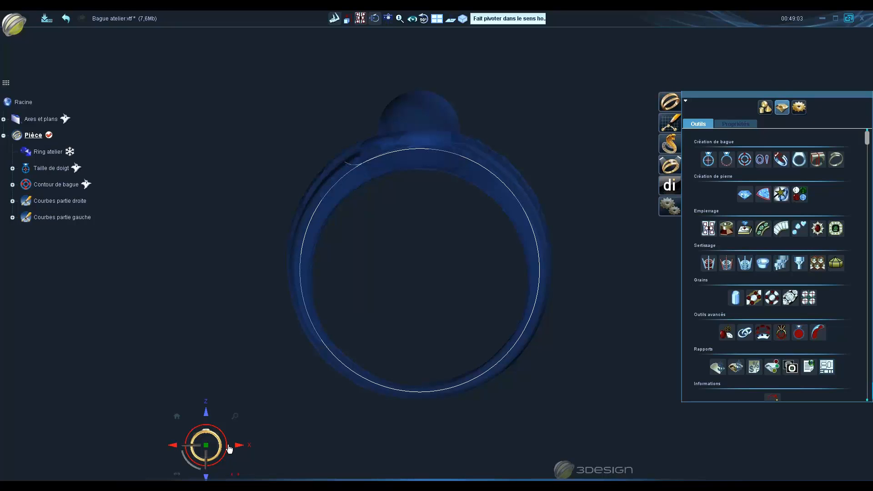
middle_click_drag(362, 325, 331, 291)
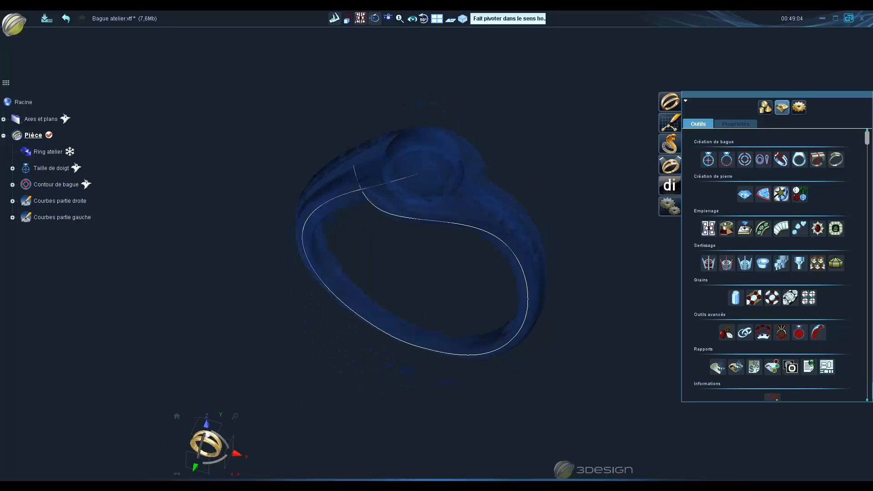
middle_click_drag(253, 259, 559, 290)
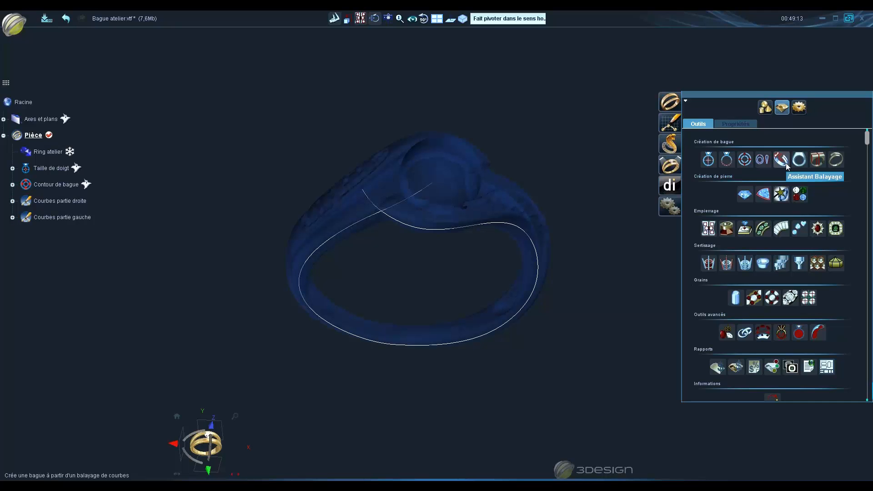
scroll(481, 302, "up", 5)
scroll(483, 291, "down", 4)
middle_click_drag(483, 286, 393, 196)
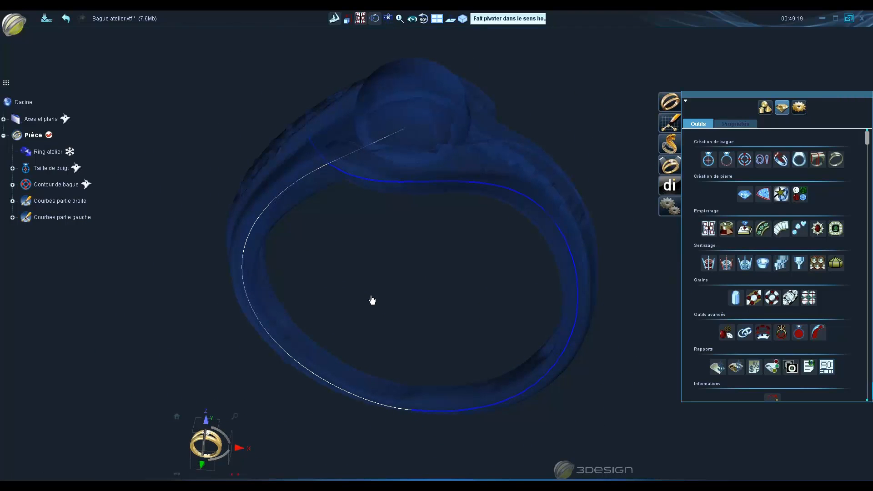
left_click(780, 159)
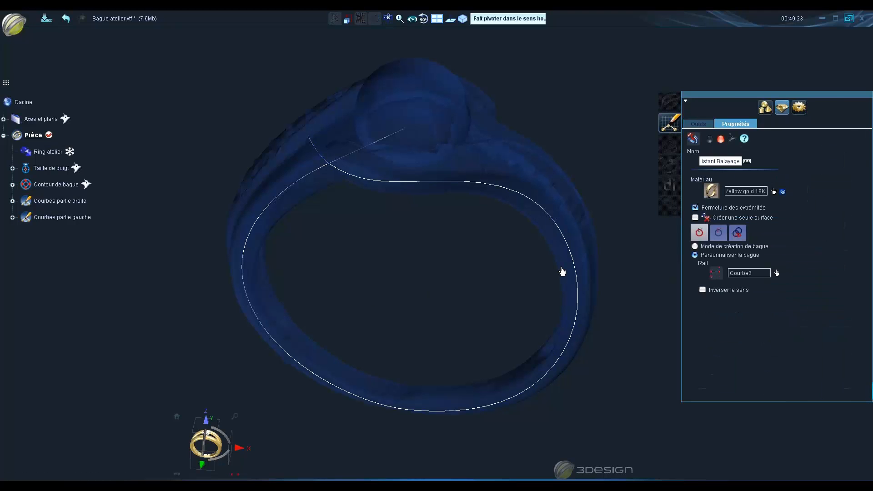
scroll(562, 271, "down", 5)
middle_click_drag(520, 277, 530, 107)
left_click(207, 442)
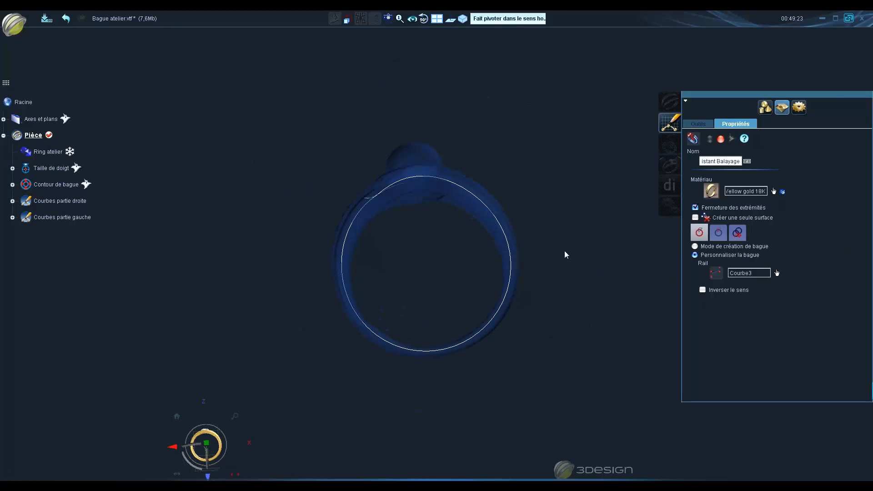
left_click(720, 138)
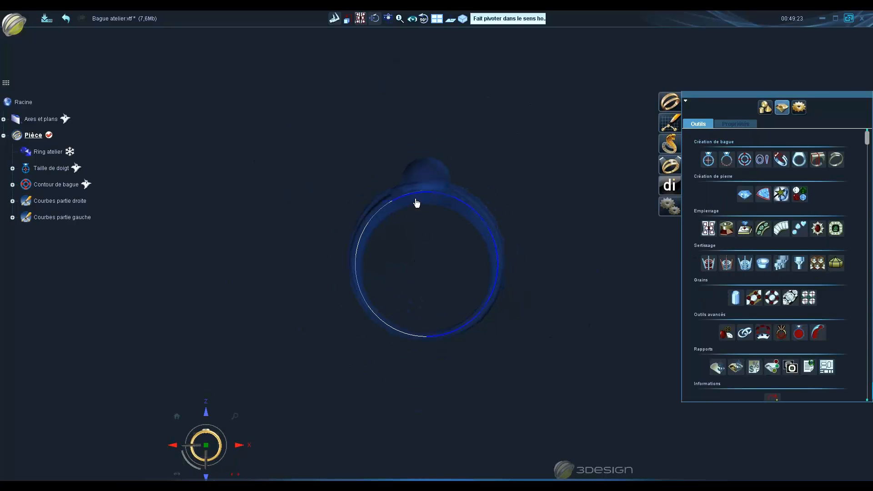
Show the OXZ plane and start a new sketch on it in front view
middle_click_drag(439, 329, 423, 370)
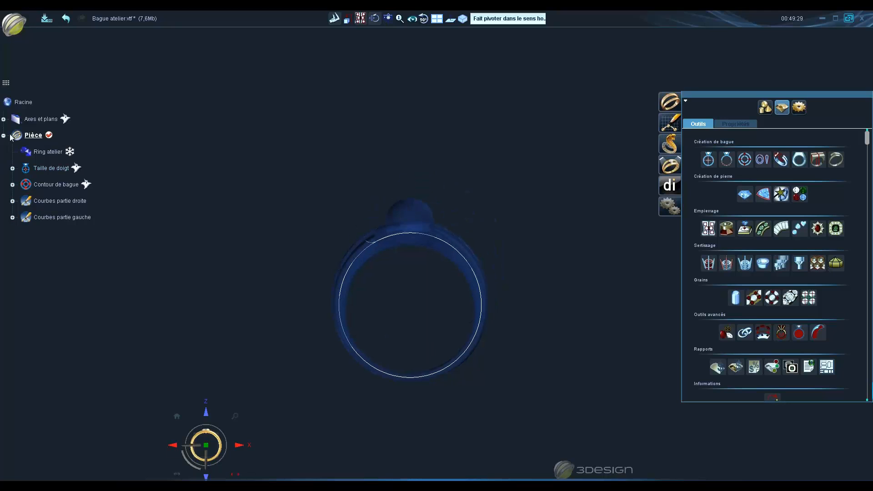
left_click(3, 119)
right_click(39, 199)
left_click(78, 236)
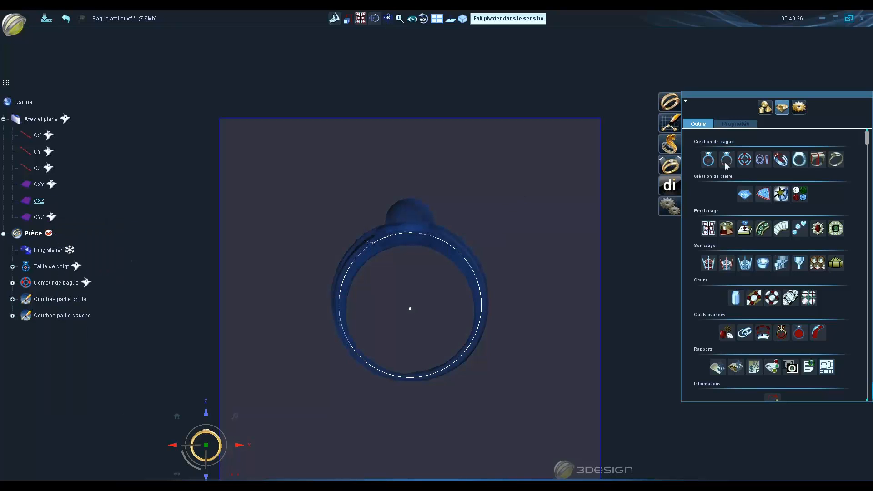
left_click(674, 128)
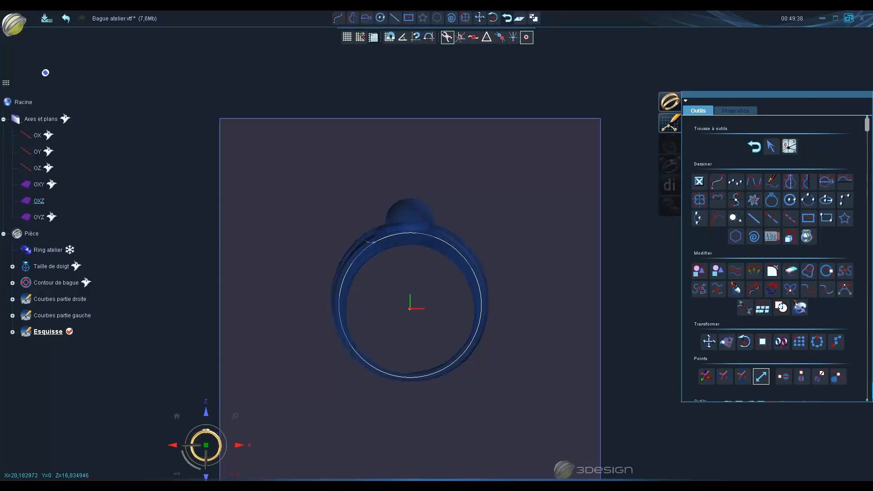
Draw a vertical rectangle about 3.1 mm wide and 13.4 mm high on the OXZ plane, beside the ring's head, without rounded or chamfered corners
left_click(827, 218)
left_click(506, 162)
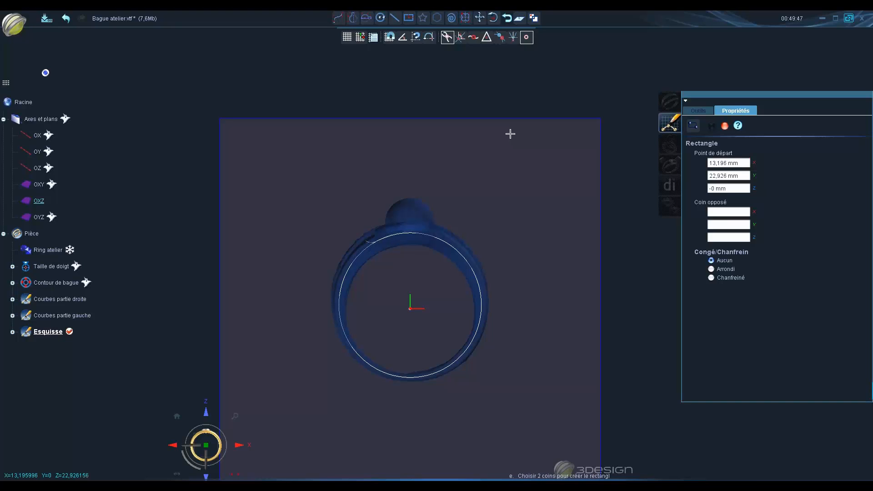
left_click(509, 133)
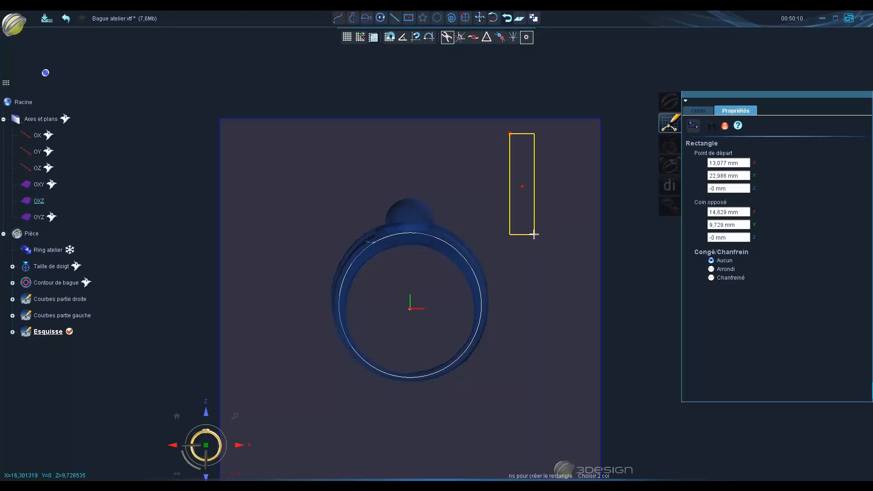
left_click(534, 236)
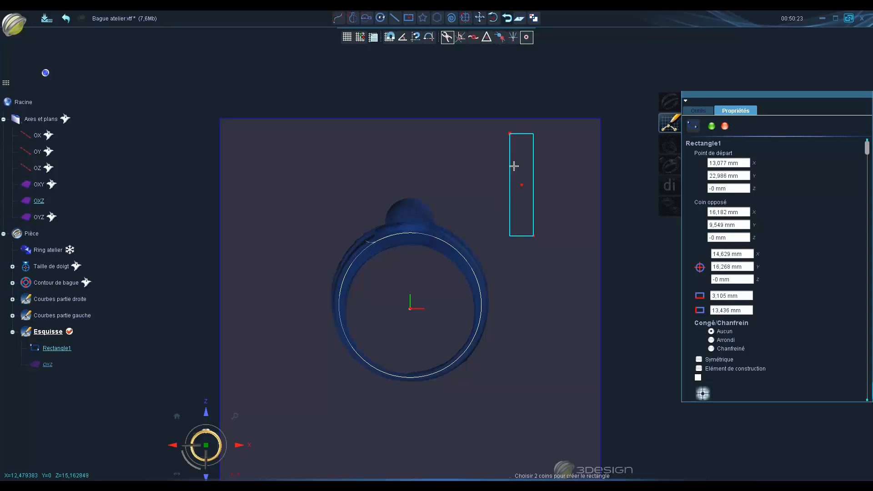
left_click(711, 126)
middle_click_drag(572, 222, 257, 476)
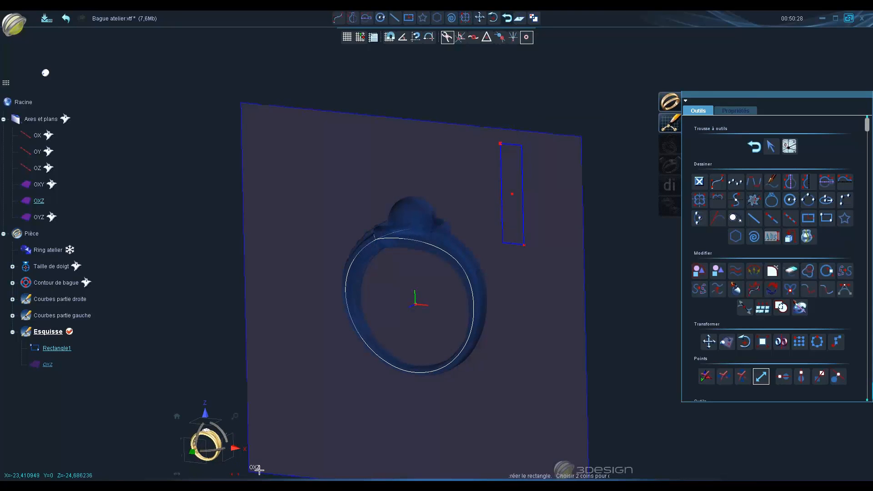
Leave the rectangle sketch and rename it "Section rectangle"
left_click(755, 147)
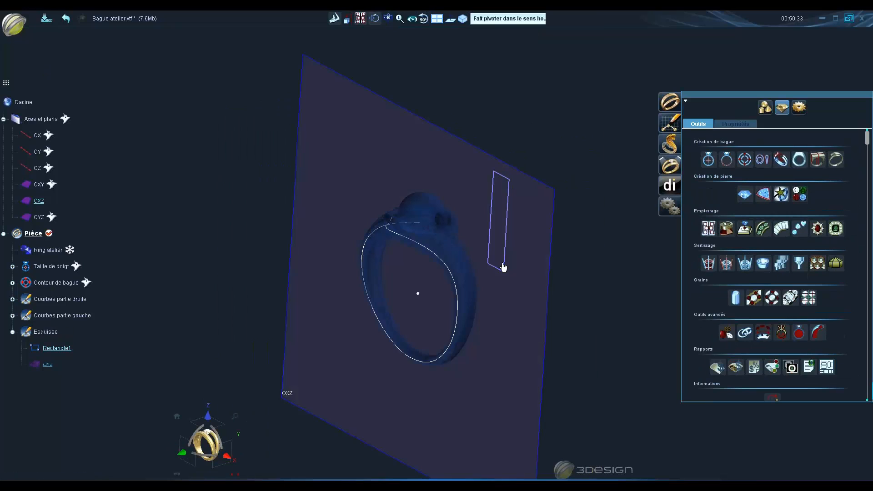
middle_click_drag(425, 191, 401, 246)
right_click(41, 332)
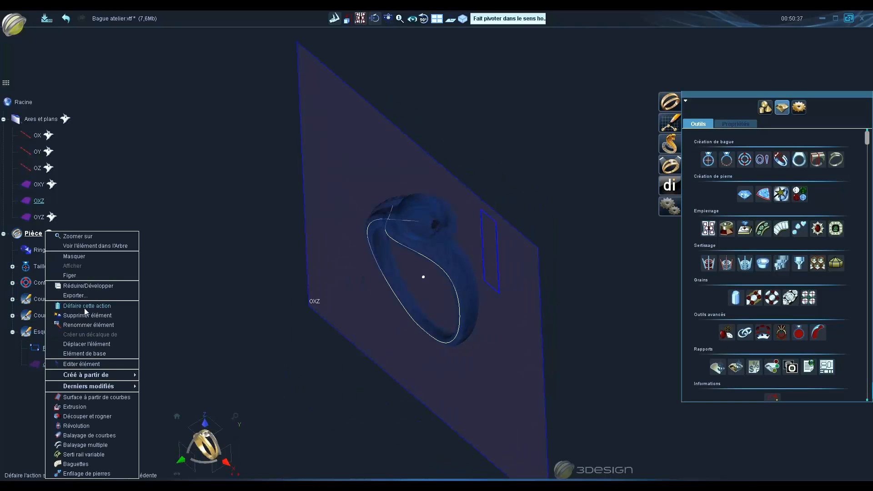
left_click(85, 325)
type("Section rect")
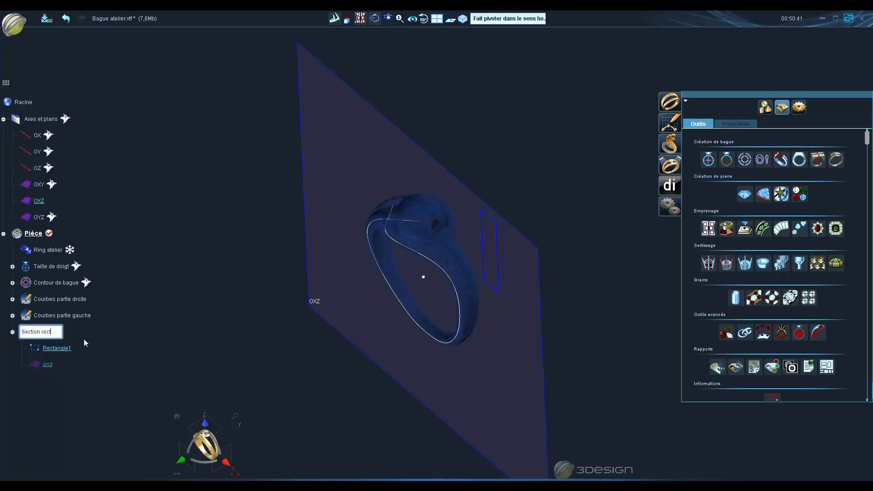
type("angle")
key("Return")
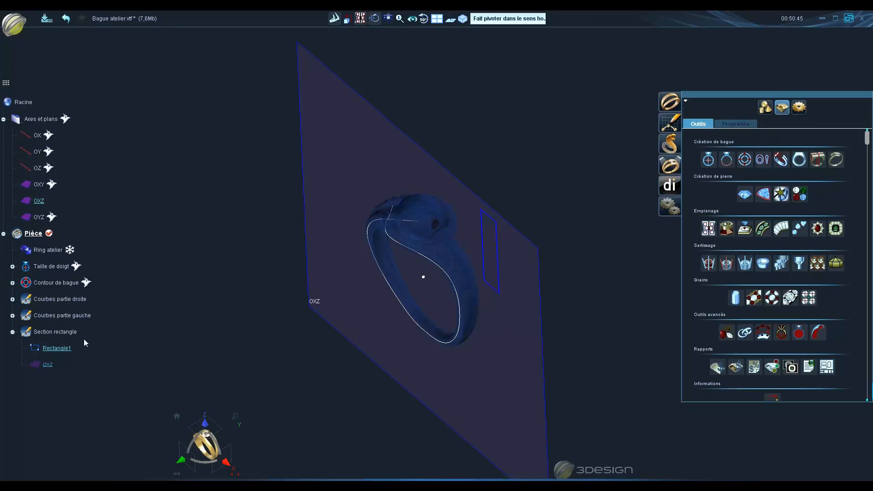
Start a sweep assistant (Assistant Balayage) along the ring curve, add a first profile and assign the rectangle as its section
middle_click_drag(396, 293, 568, 236)
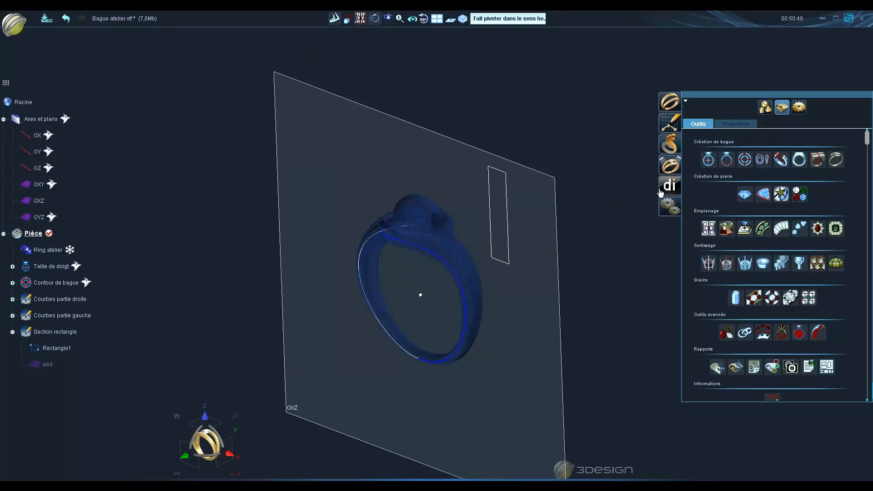
left_click(778, 161)
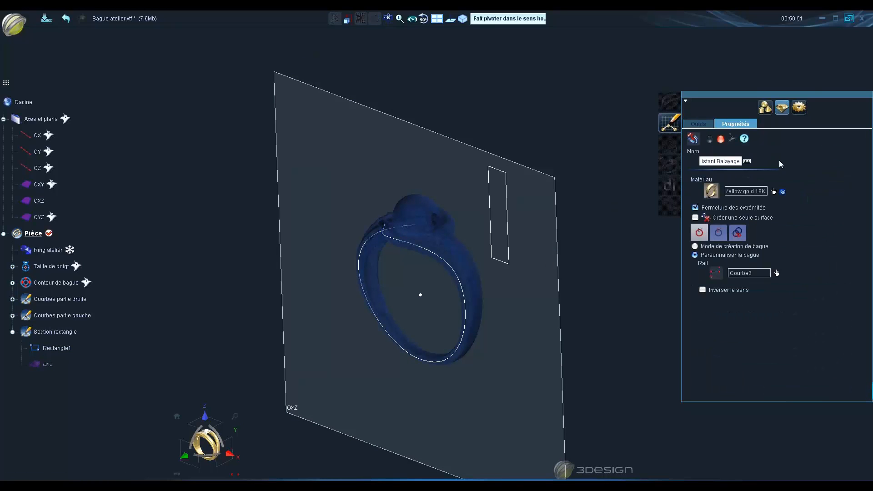
scroll(425, 292, "up", 2)
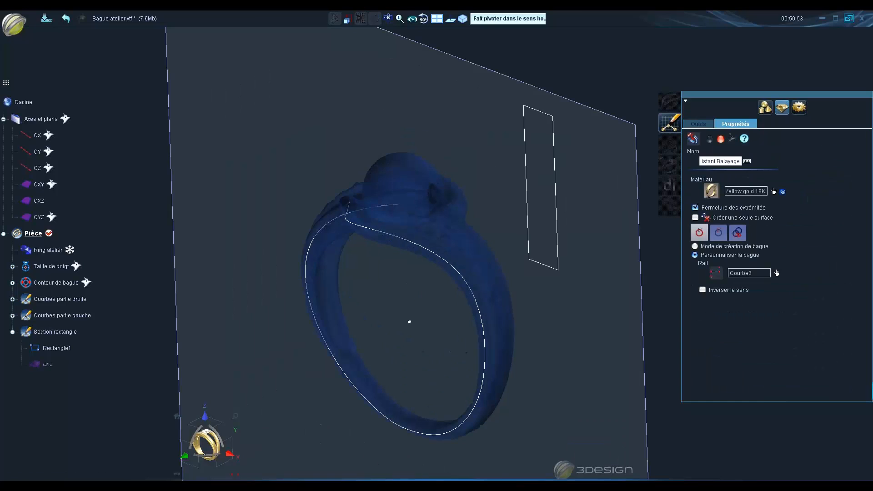
left_click(723, 234)
left_click(704, 256)
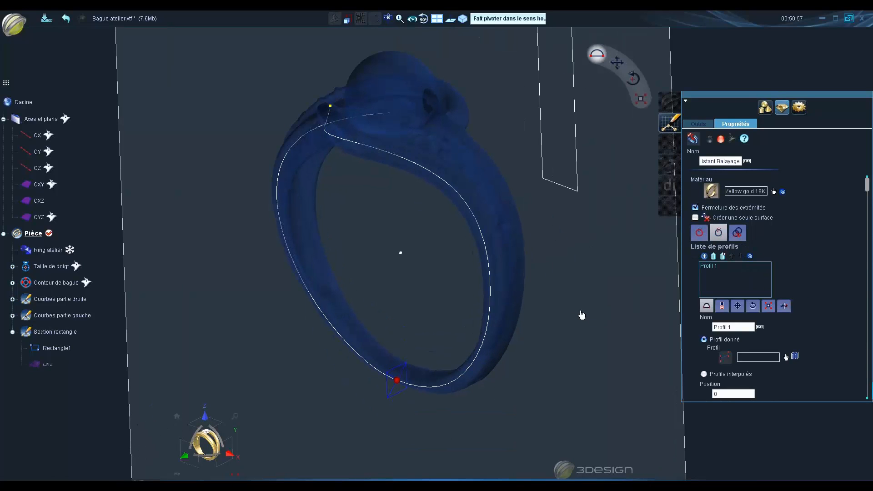
left_click(765, 359)
left_click(576, 182)
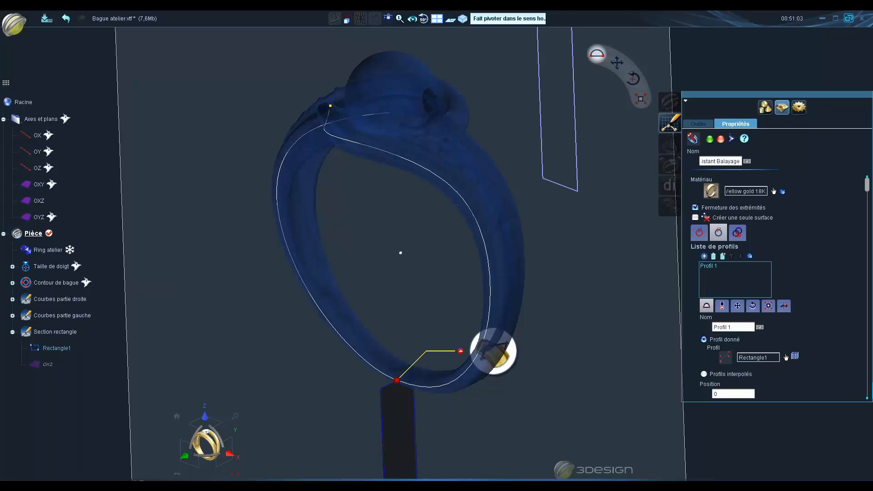
Set Profil 1's horizontal alignment to Gauche so one long side of the rectangle sits on the curve
left_click(229, 454)
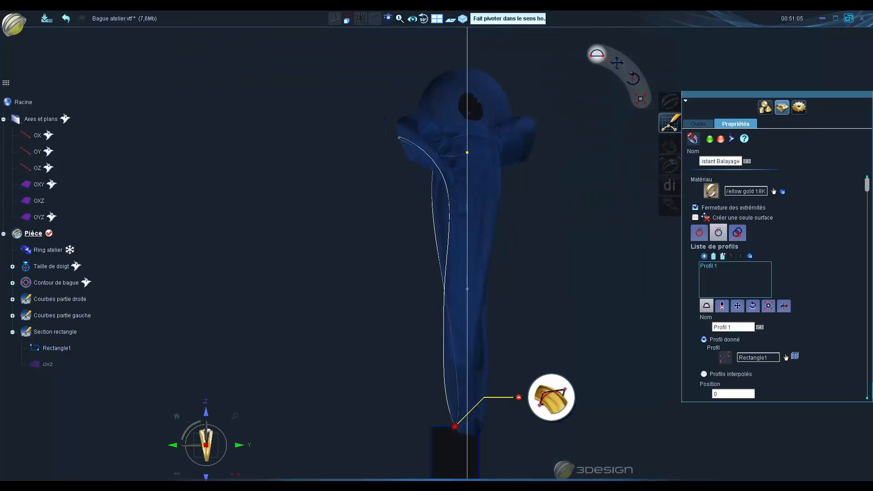
middle_click_drag(446, 392, 427, 182)
scroll(447, 259, "down", 1)
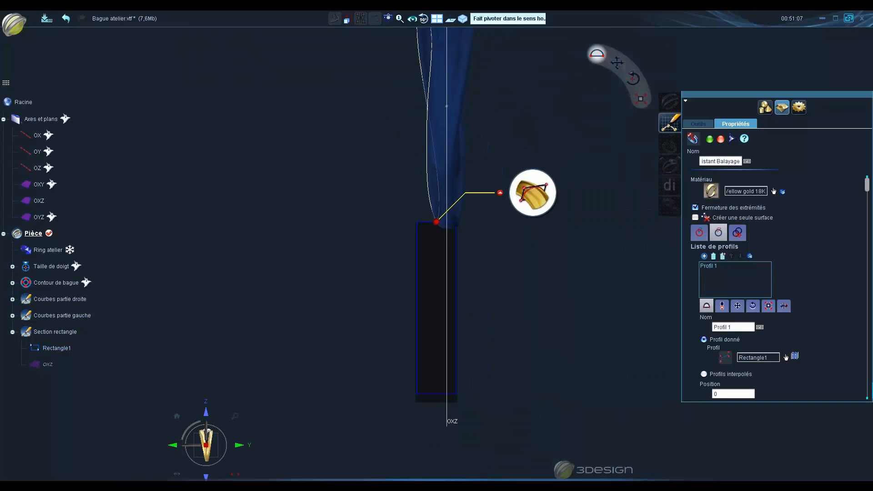
right_click_drag(260, 195, 369, 202)
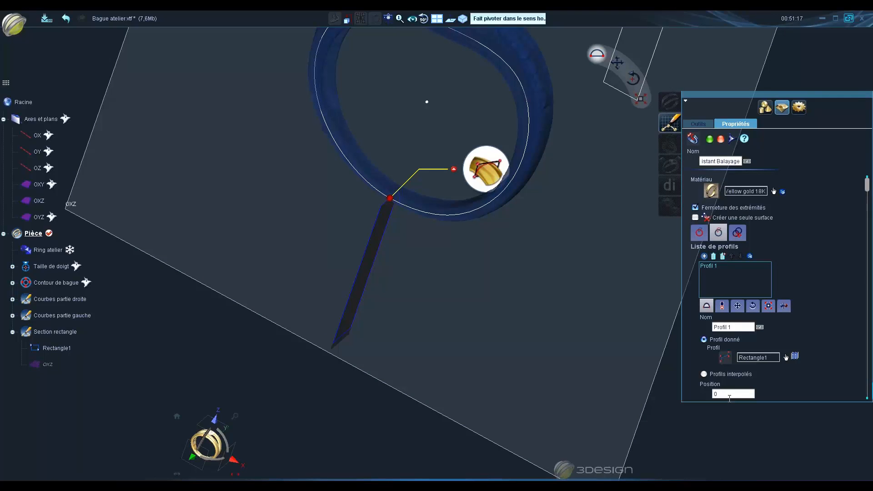
left_click(234, 461)
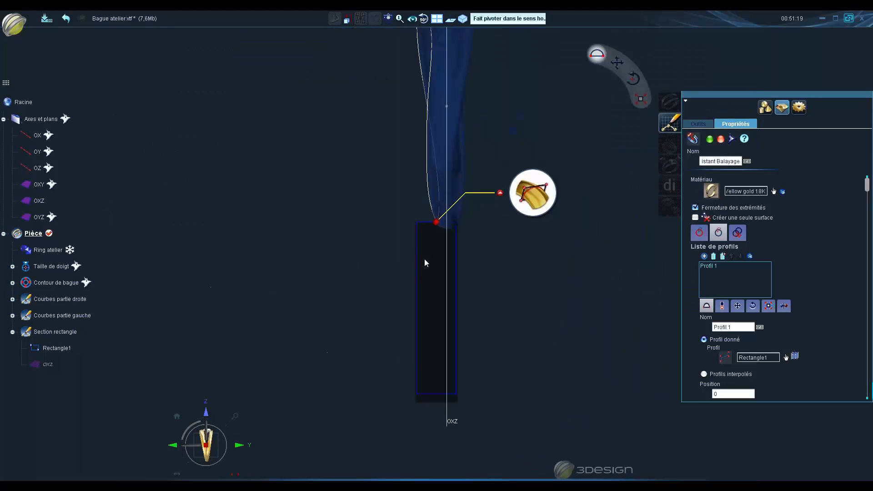
scroll(432, 246, "up", 3)
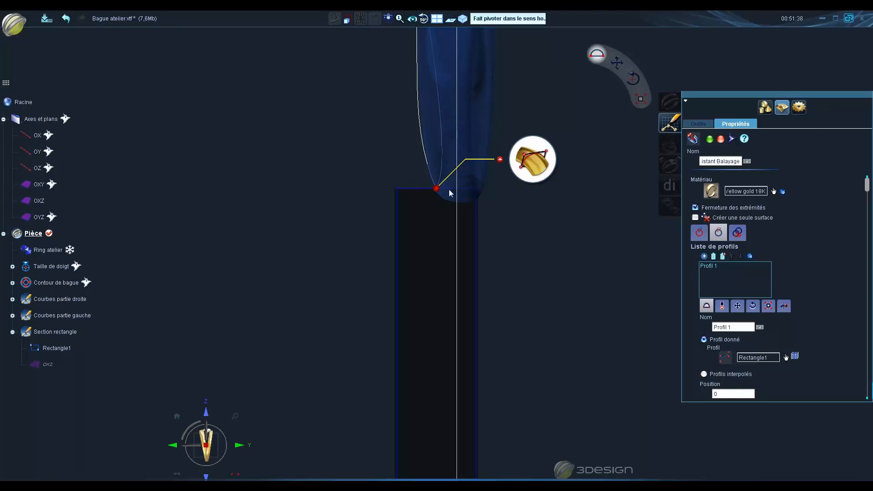
left_click(723, 308)
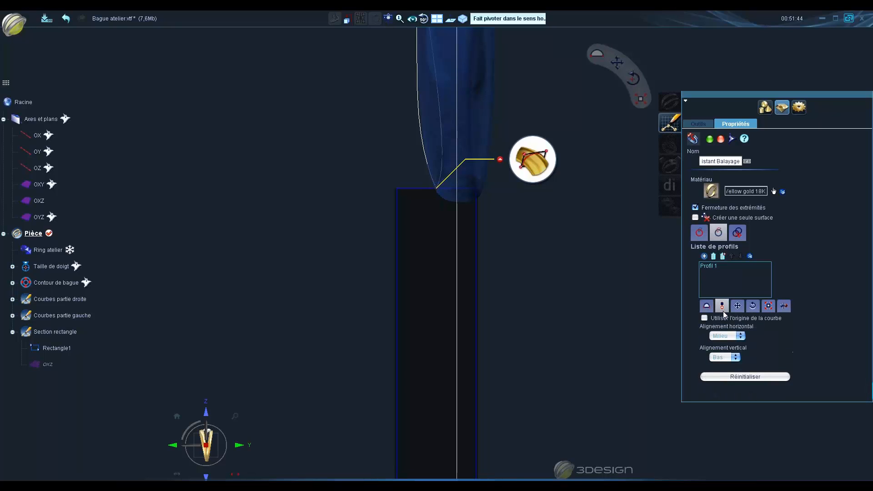
left_click(725, 358)
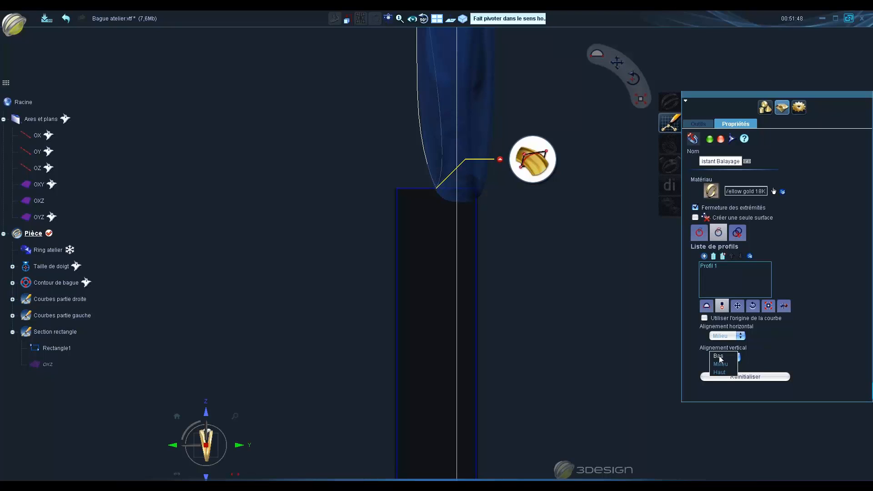
left_click(726, 337)
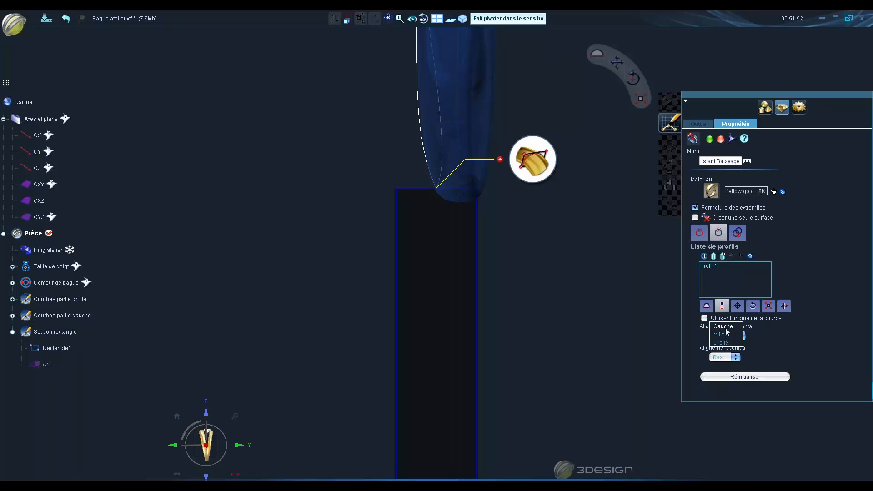
left_click(727, 330)
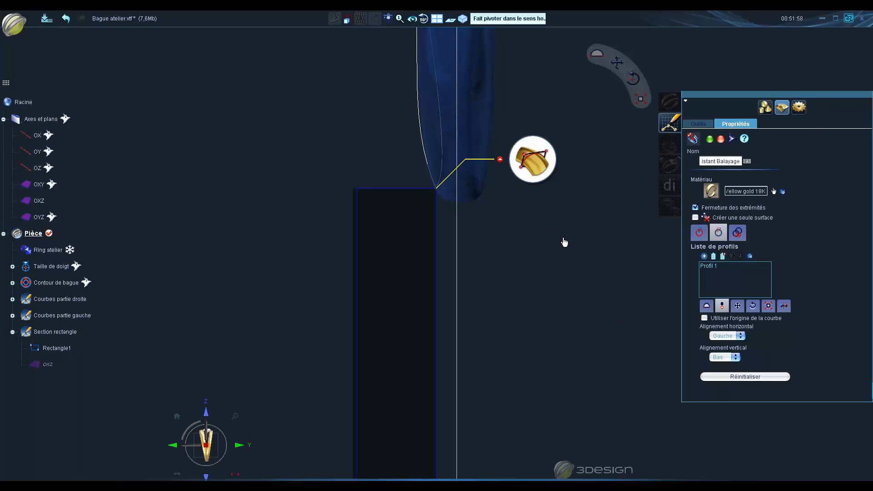
Set Profil 1's vertical alignment to Milieu so the rectangle is centred vertically on the curve
scroll(623, 218, "down", 5)
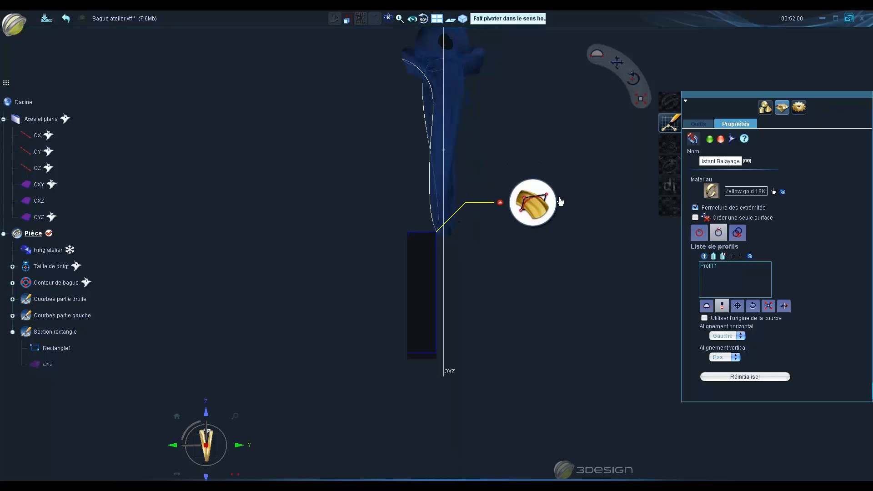
middle_click_drag(523, 130, 520, 228)
scroll(520, 229, "up", 3)
scroll(520, 228, "down", 3)
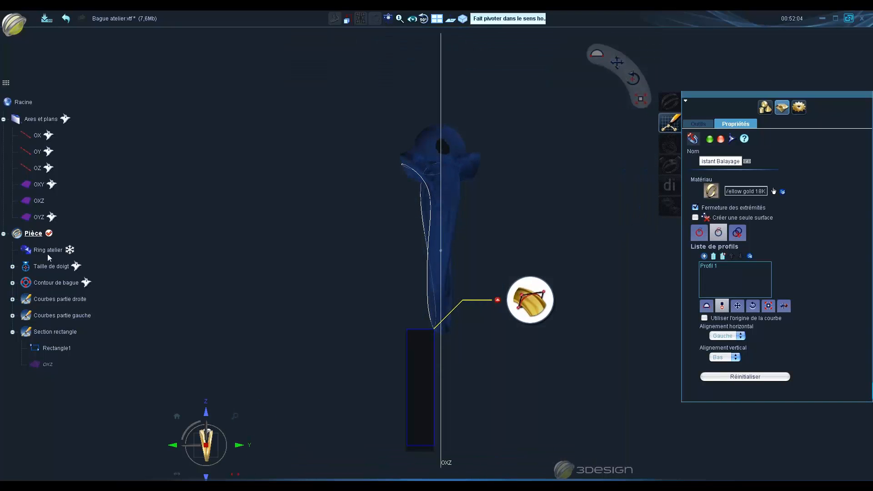
scroll(430, 400, "up", 3)
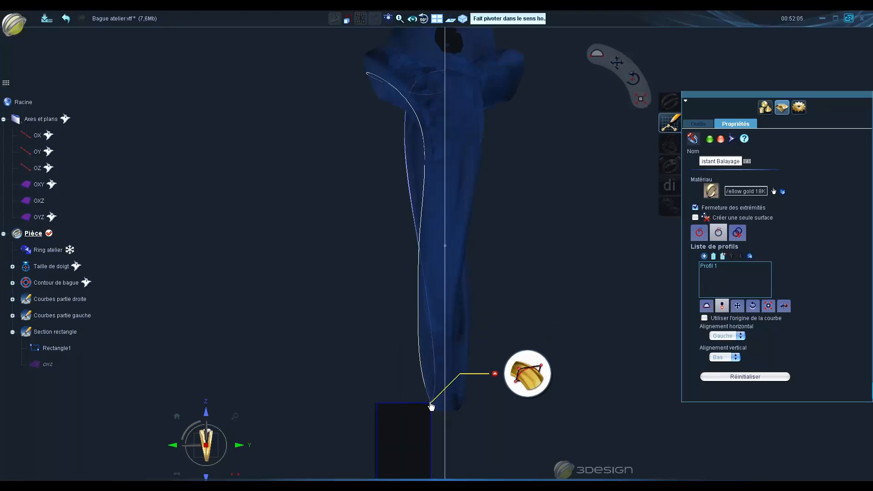
scroll(428, 398, "down", 2)
middle_click_drag(439, 394, 440, 261)
scroll(440, 261, "up", 4)
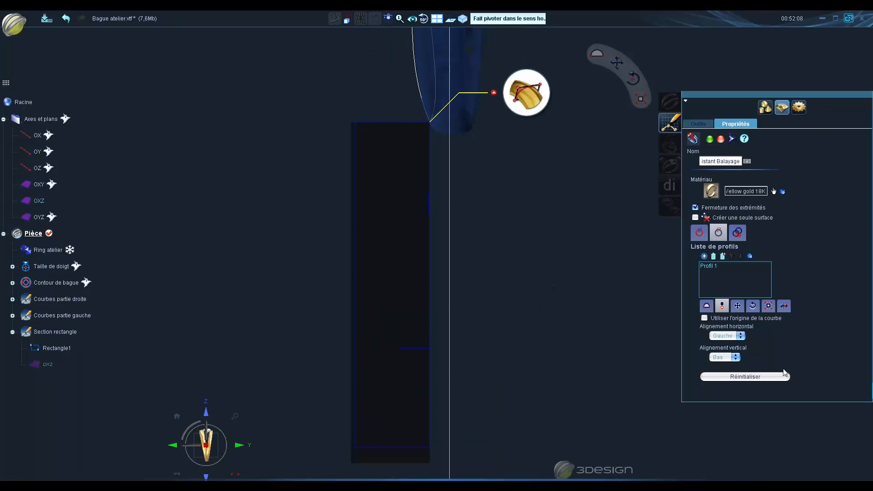
left_click(727, 358)
left_click(724, 366)
Examine how the rectangular profile sits on the curve at the ring's base from front, oblique and side views
scroll(530, 345, "down", 3)
right_click_drag(269, 214, 313, 263)
left_click(208, 454)
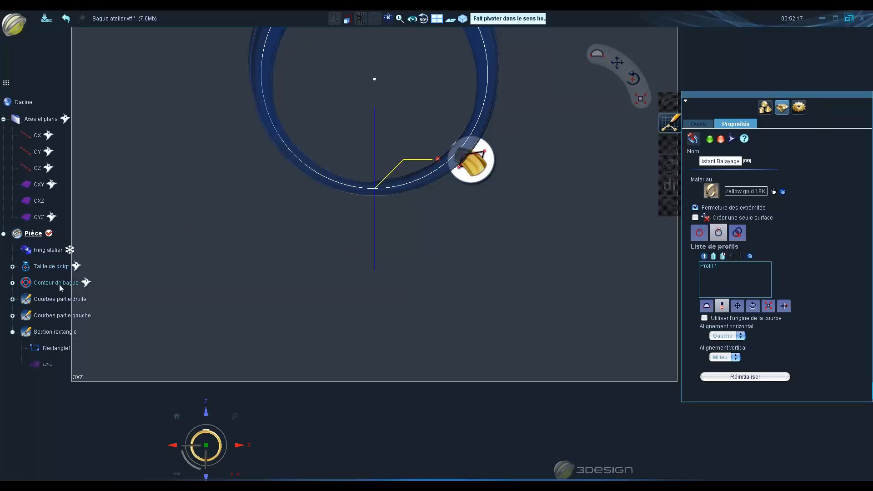
middle_click_drag(530, 222, 514, 254)
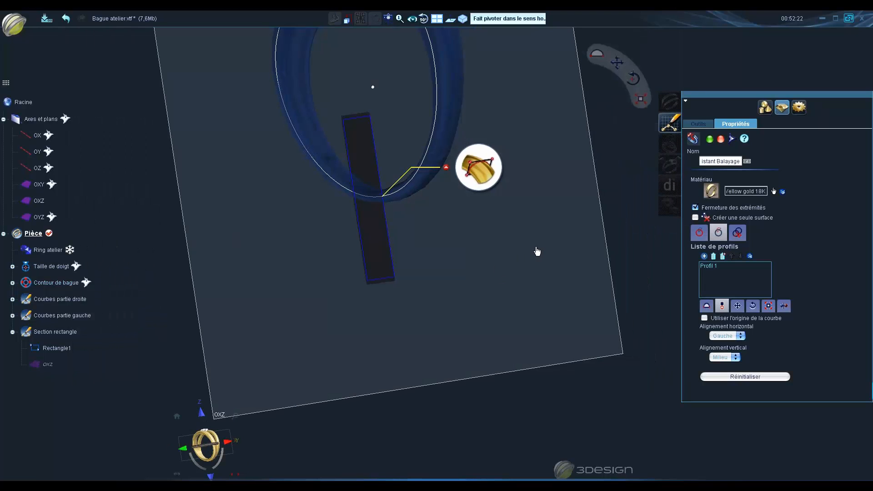
left_click(183, 449)
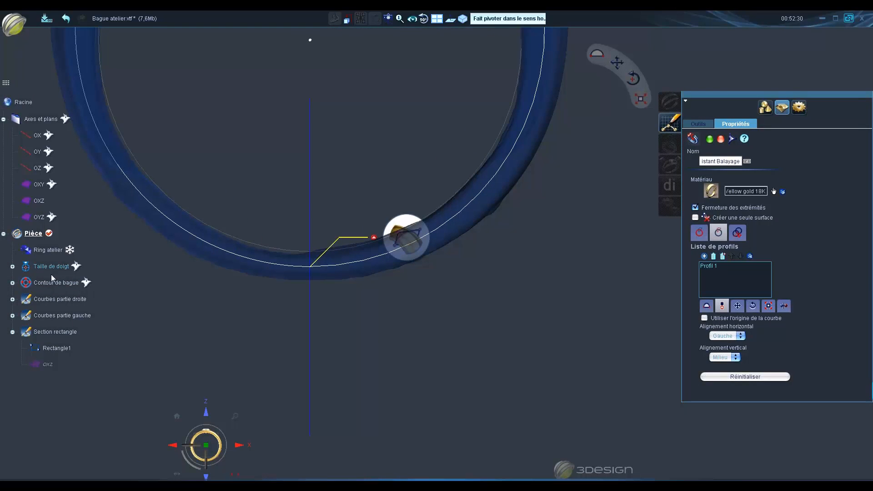
scroll(577, 282, "down", 4)
middle_click_drag(577, 282, 505, 303)
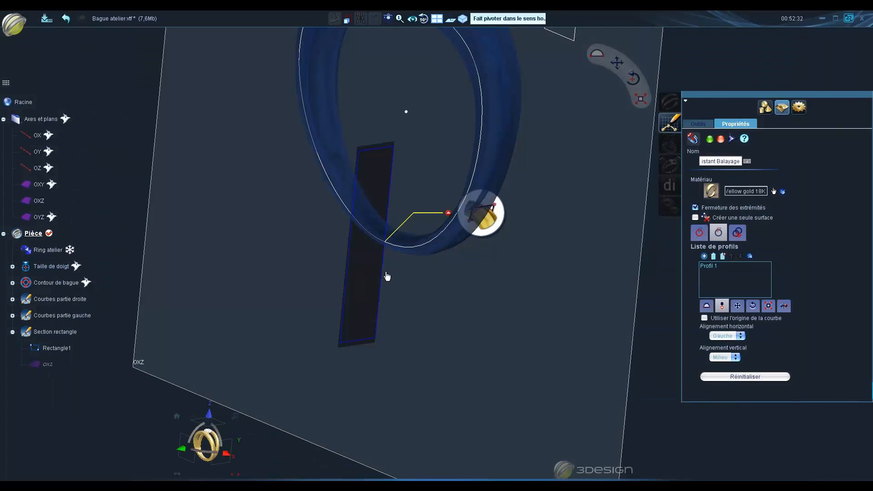
left_click(227, 456)
Turn off proportional scaling for Profil 1 and set its width to 2 mm
left_click(768, 305)
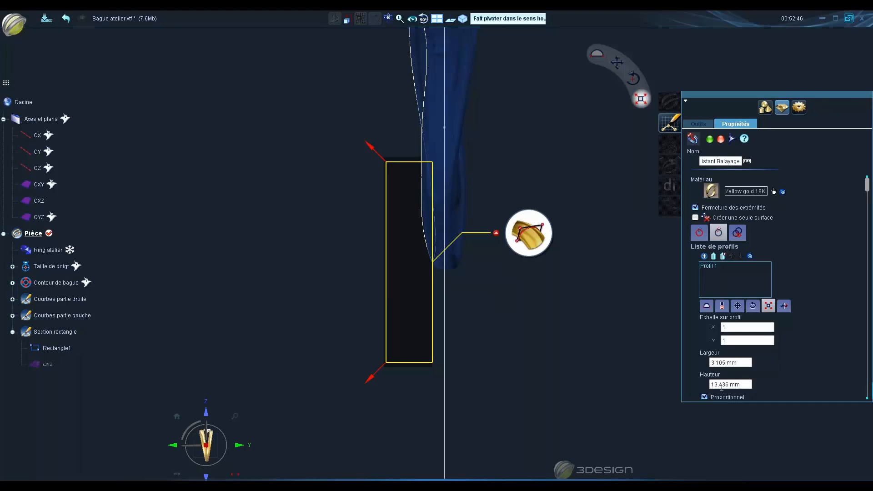
left_click(705, 397)
left_click(731, 363)
type("2")
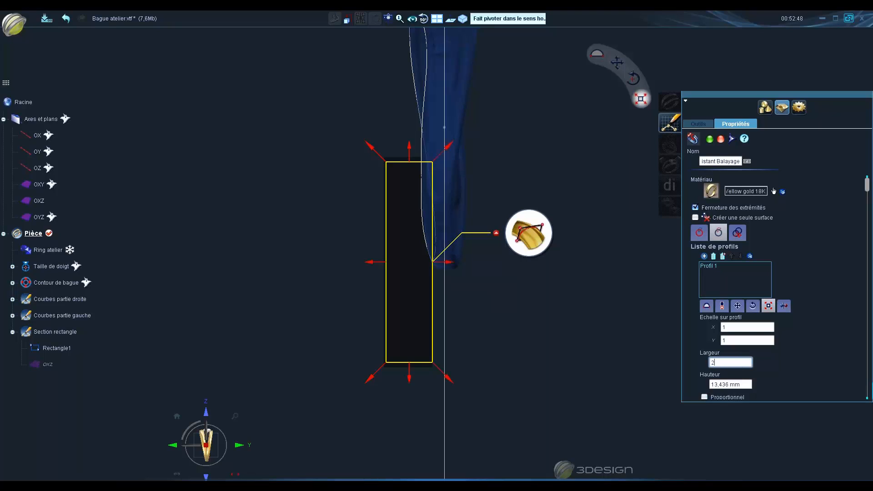
key("Tab")
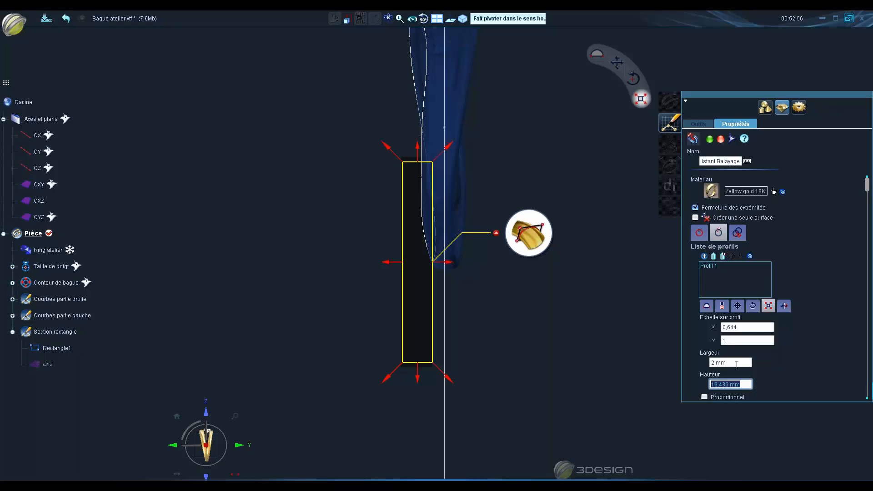
Validate the sweep and compare the generated gold band with the ring mesh in front and side views
middle_click_drag(532, 286, 596, 227)
left_click(210, 458)
scroll(395, 291, "up", 5)
middle_click_drag(400, 330, 423, 310)
scroll(422, 310, "down", 3)
middle_click_drag(596, 331, 191, 336)
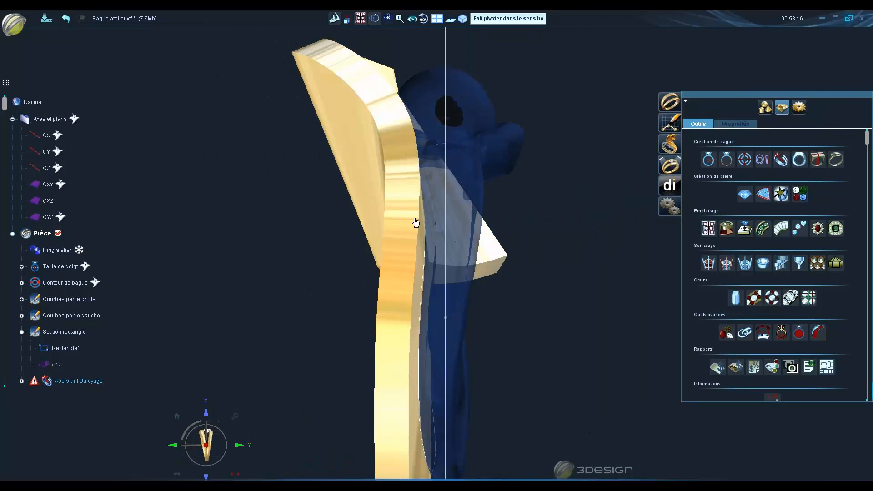
Reopen the sweep and add a second rectangle profile at position 1, the end of the curve near the ring's head
double_click(405, 205)
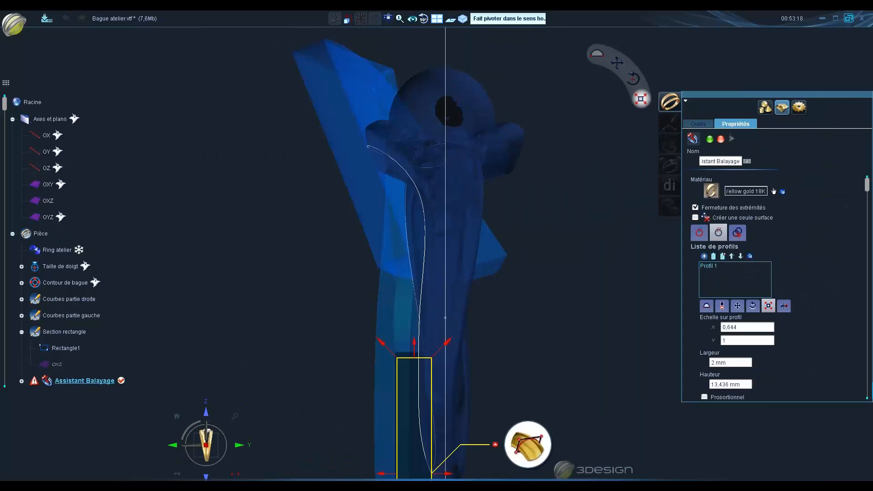
middle_click_drag(460, 386, 518, 110)
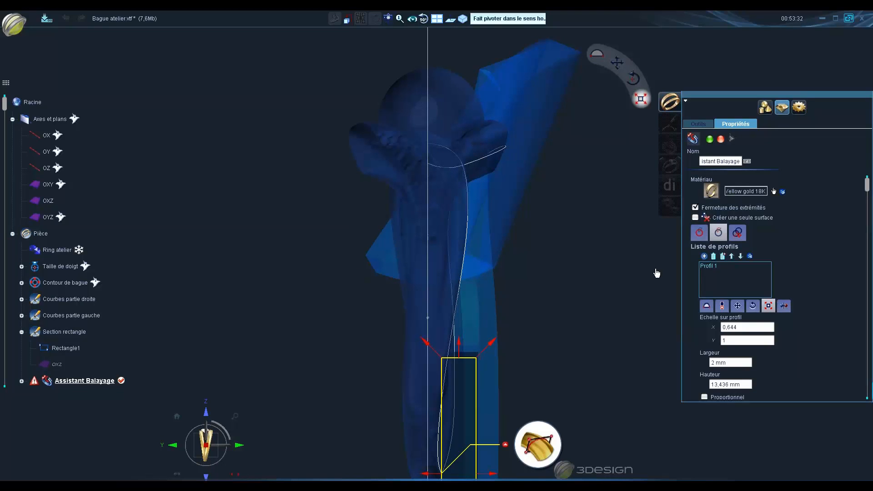
left_click(704, 256)
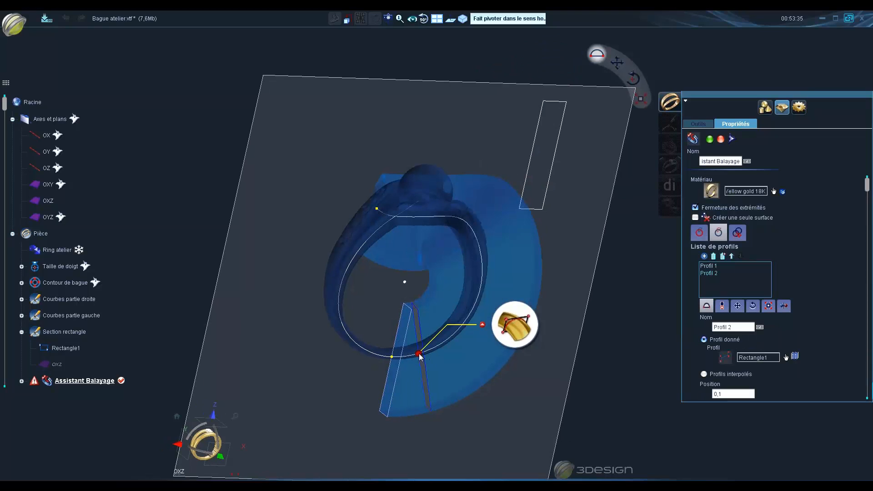
left_click(738, 393)
key("Return")
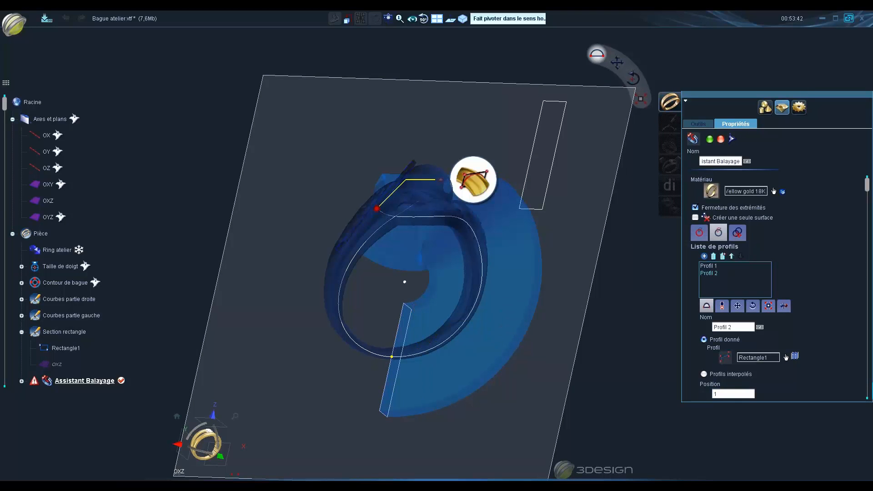
left_click(179, 445)
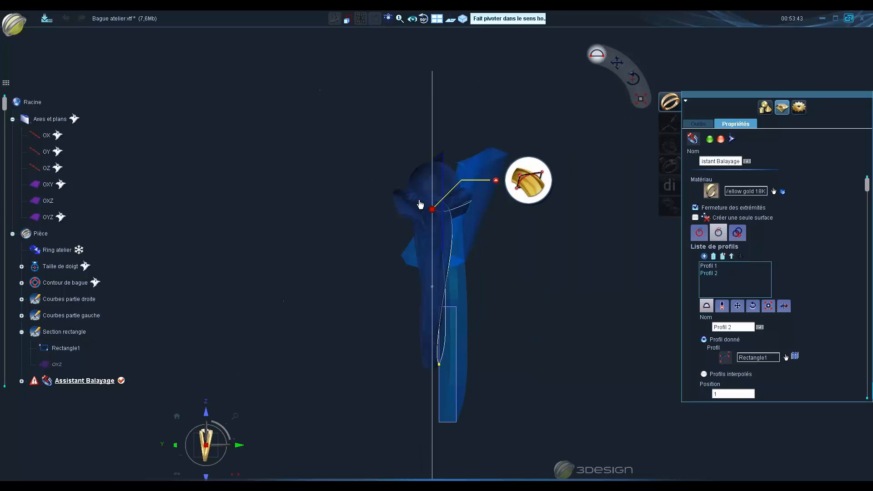
Rotate Profil 2 at the ring's head to an angle of -25°
scroll(419, 203, "up", 4)
middle_click_drag(462, 246, 509, 329)
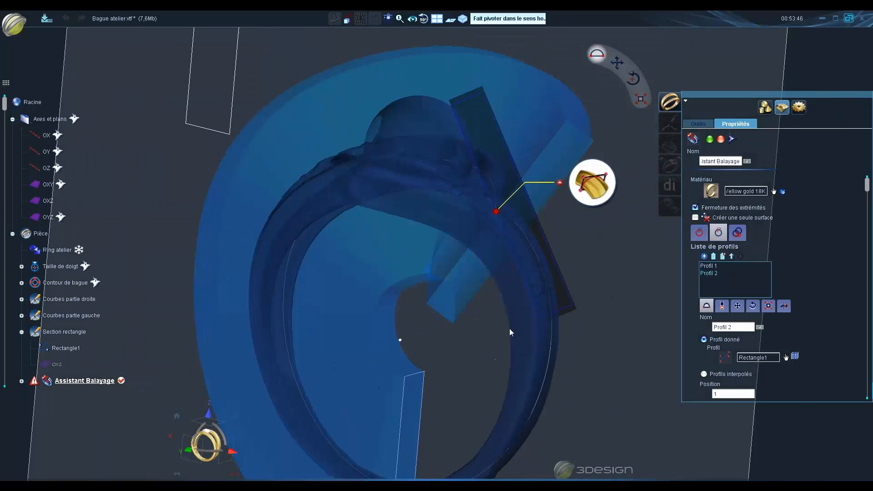
scroll(480, 323, "up", 2)
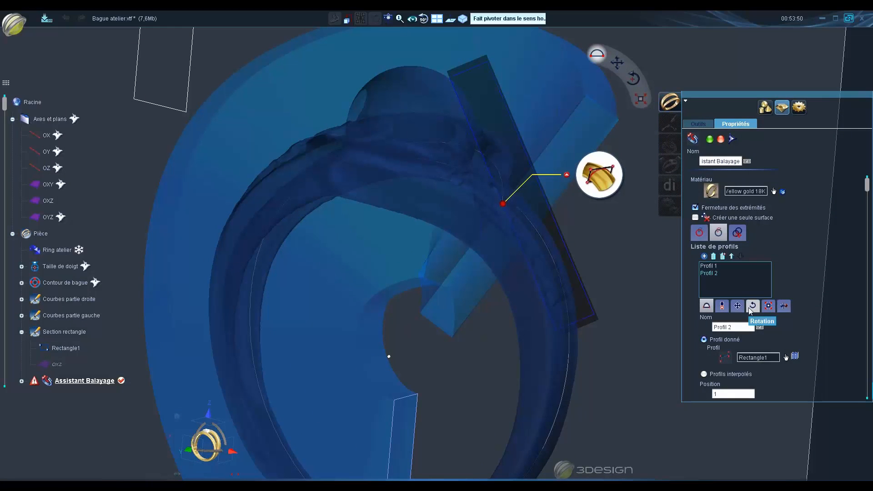
left_click(751, 309)
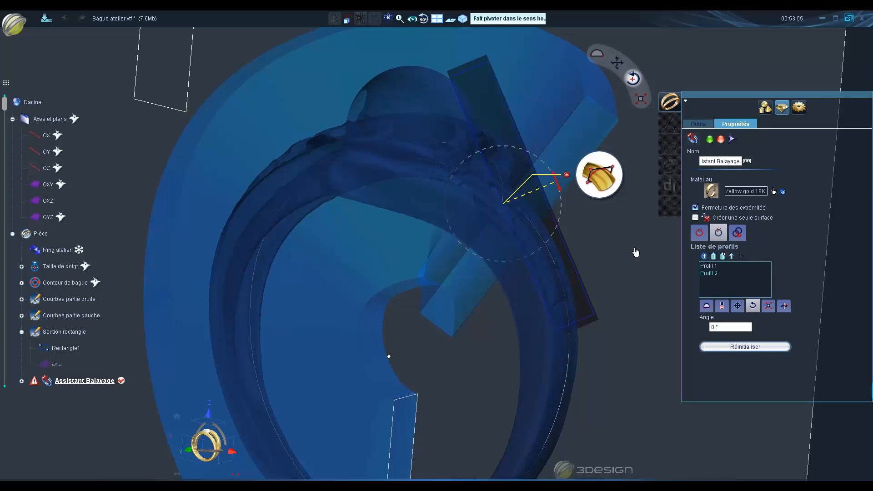
mouse_move(560, 191)
left_mouse_down()
mouse_move(550, 222)
mouse_move(561, 203)
left_mouse_up()
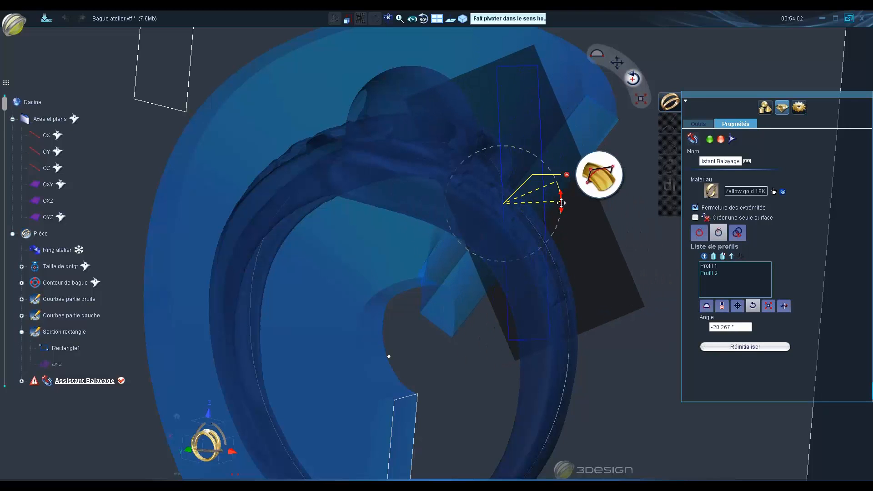
middle_click_drag(482, 309, 218, 280)
double_click(750, 327)
type("-25")
key("Return")
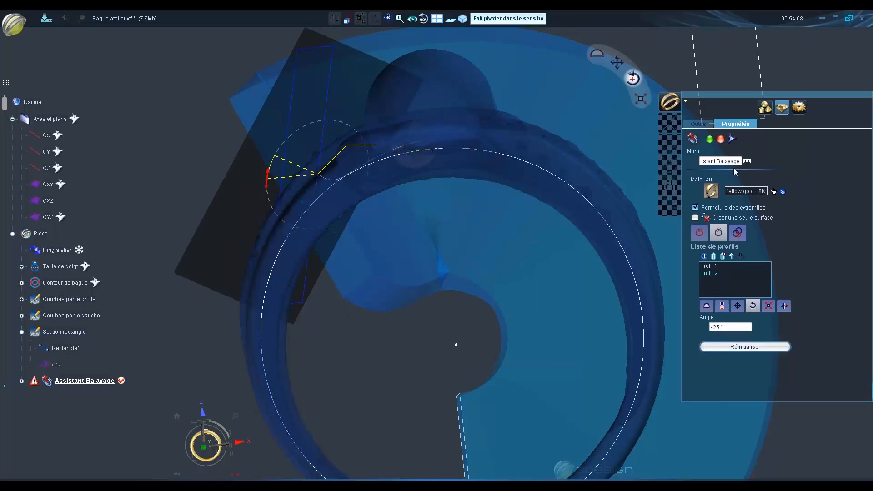
Check Profil 2's tilt against the ring's head and set its rotation angle to -20°
middle_click_drag(664, 302, 401, 237)
left_click(203, 453)
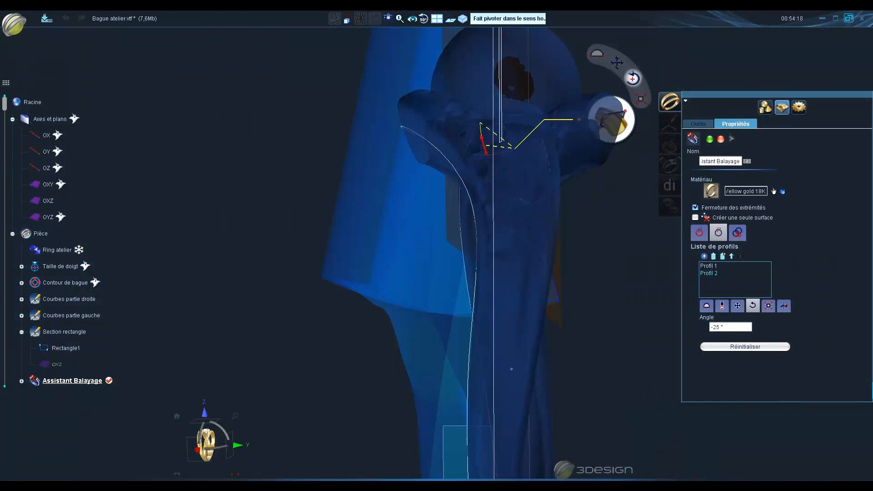
middle_click_drag(424, 213, 536, 319)
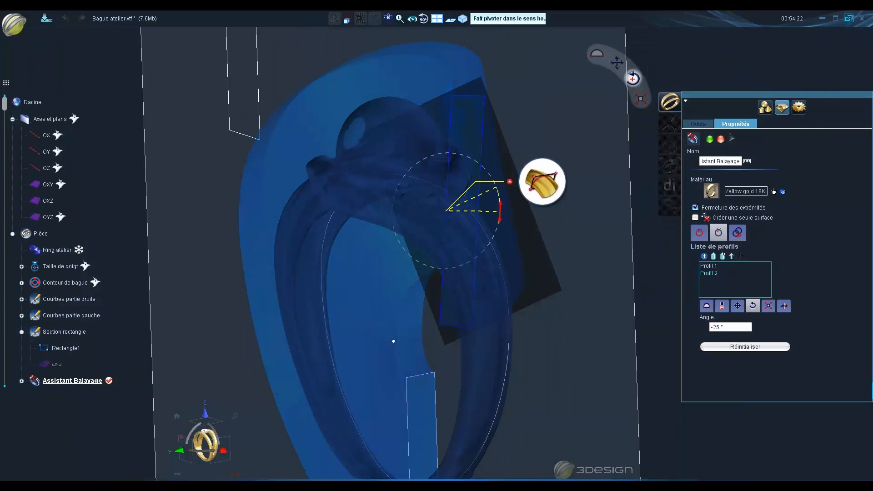
left_click_drag(502, 223, 499, 220)
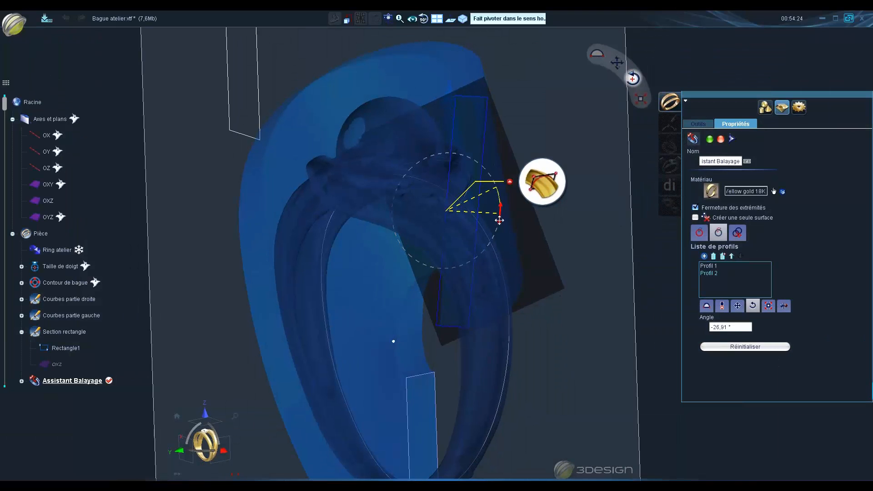
left_click(734, 331)
type("-20")
key("Return")
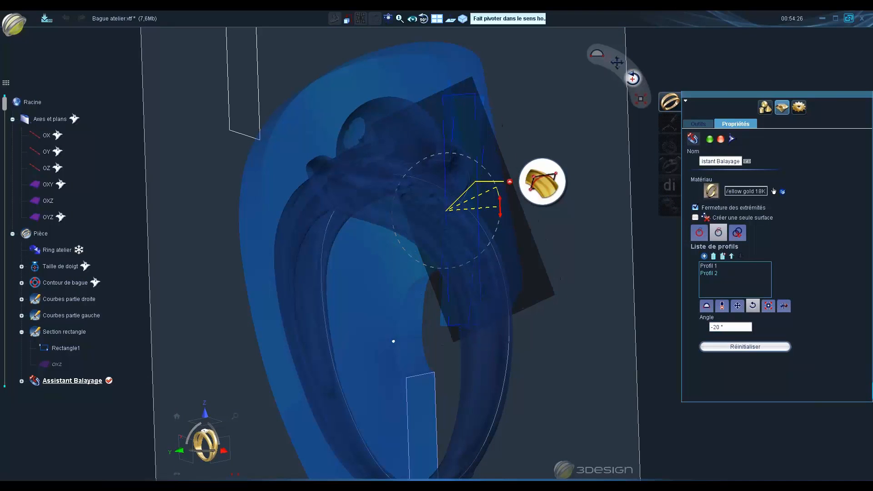
Set Profil 2's height to 10 mm in its scale settings, keeping proportional scaling off
middle_click_drag(548, 255, 257, 201)
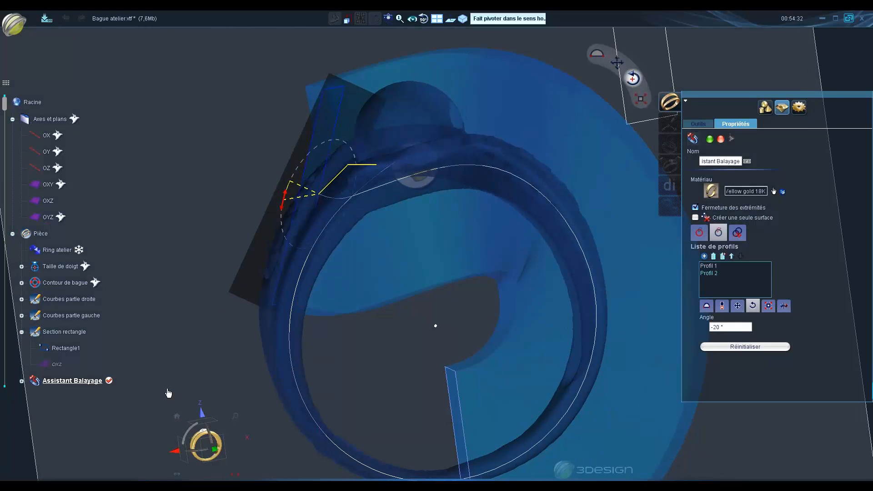
scroll(486, 275, "down", 3)
middle_click_drag(486, 275, 551, 353)
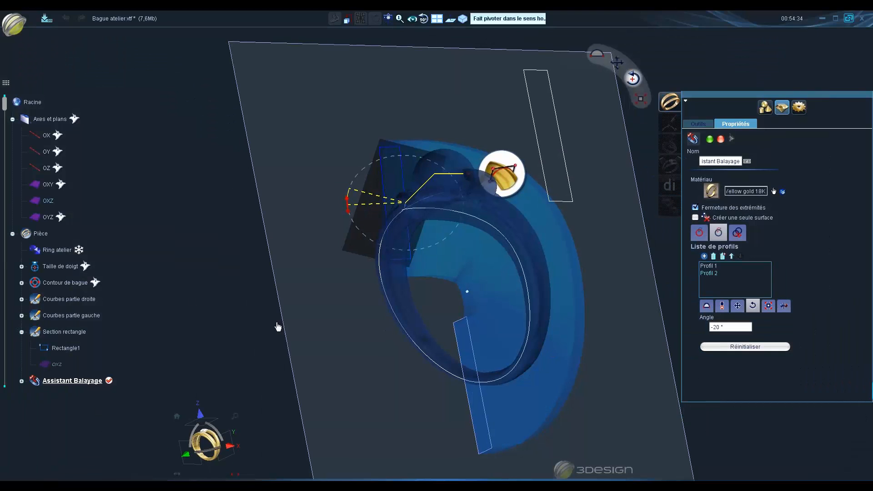
left_click(231, 447)
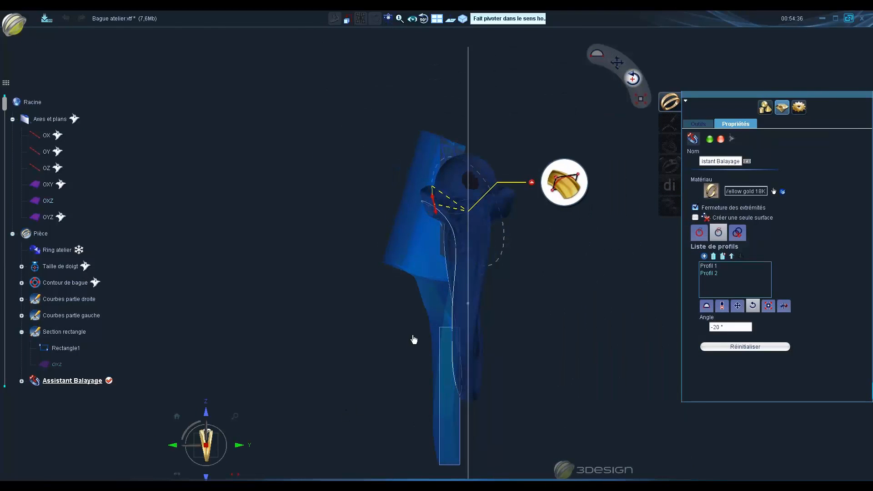
left_click(768, 306)
middle_click_drag(505, 354, 505, 348)
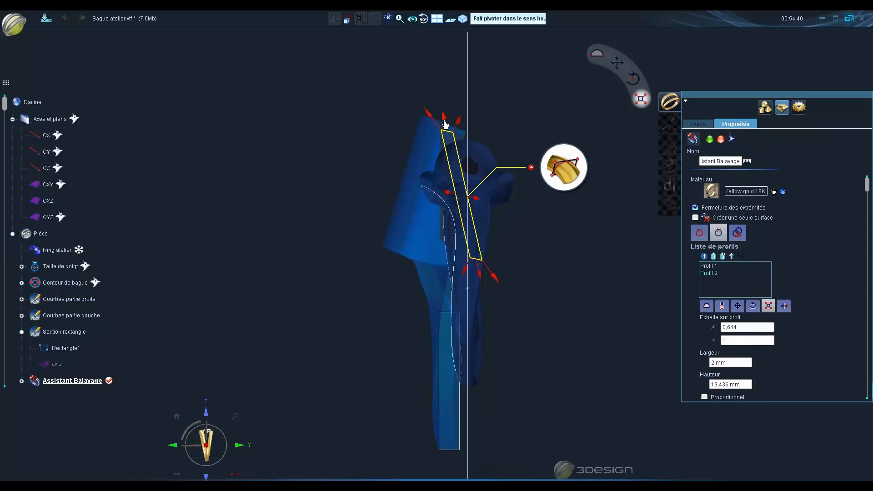
left_click(730, 385)
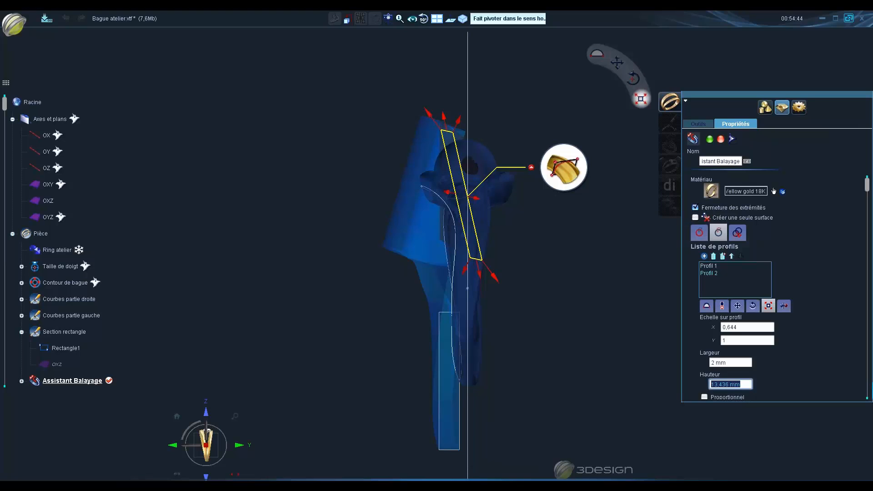
type("10")
key("Return")
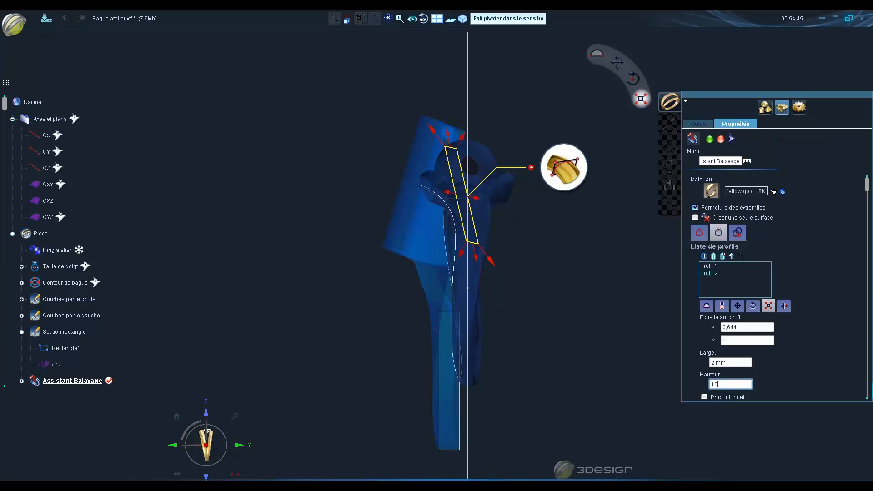
Set the height of Profil 1 at the ring's base to 10 mm and apply it to the sweep preview
left_click(439, 318)
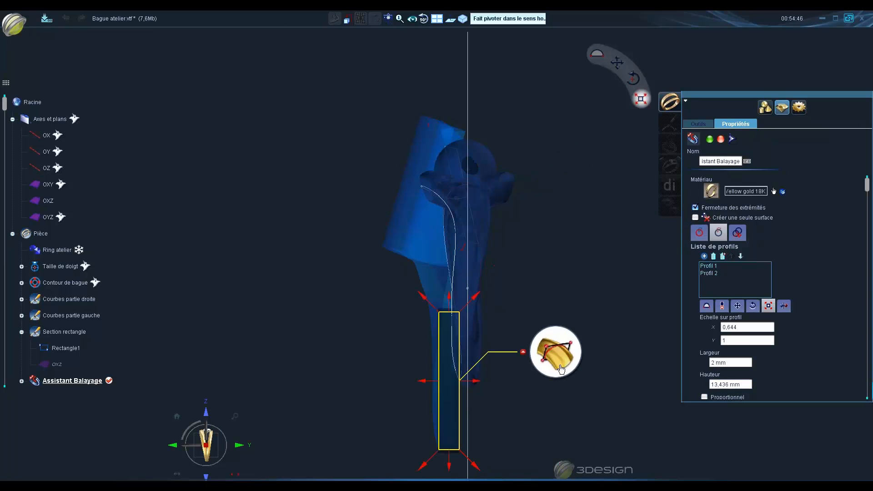
left_click(744, 386)
type("10")
key("Return")
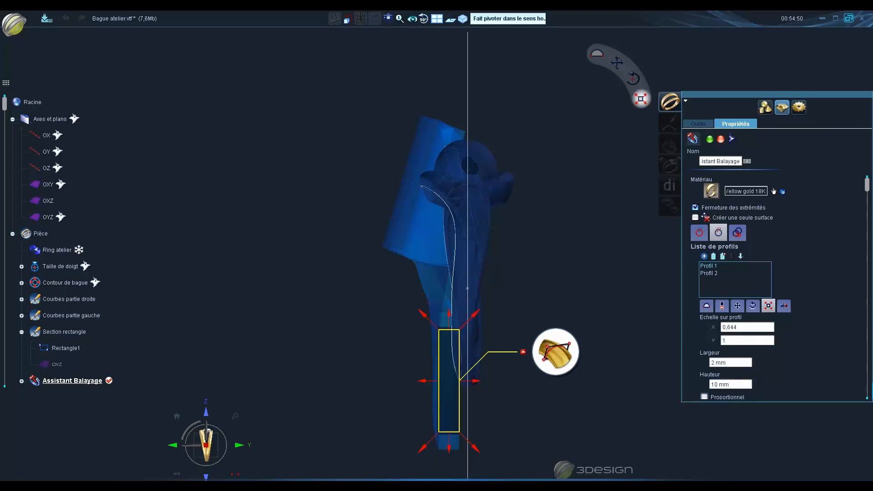
left_click(731, 138)
Check the sweep from the front, validate it, and collapse the Section rectangle group while inspecting the resulting band
middle_click_drag(322, 298, 584, 308)
left_click(204, 447)
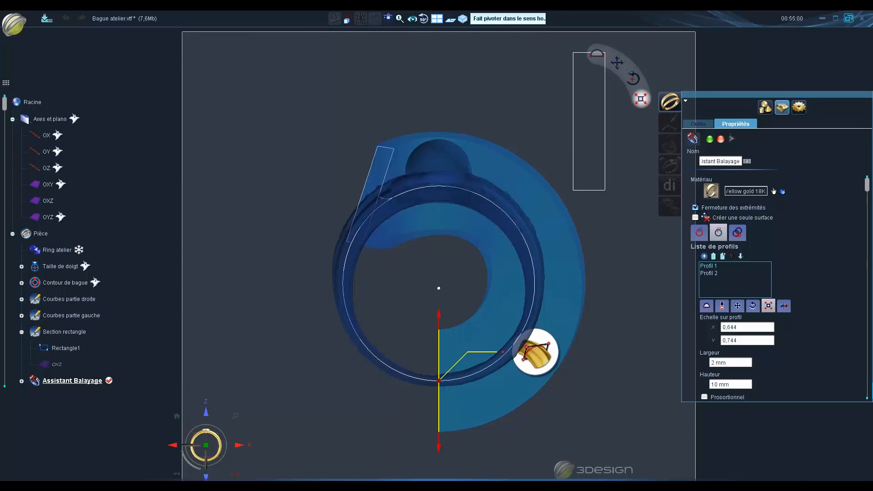
key("Return")
middle_click_drag(443, 267, 269, 242)
left_click(22, 331)
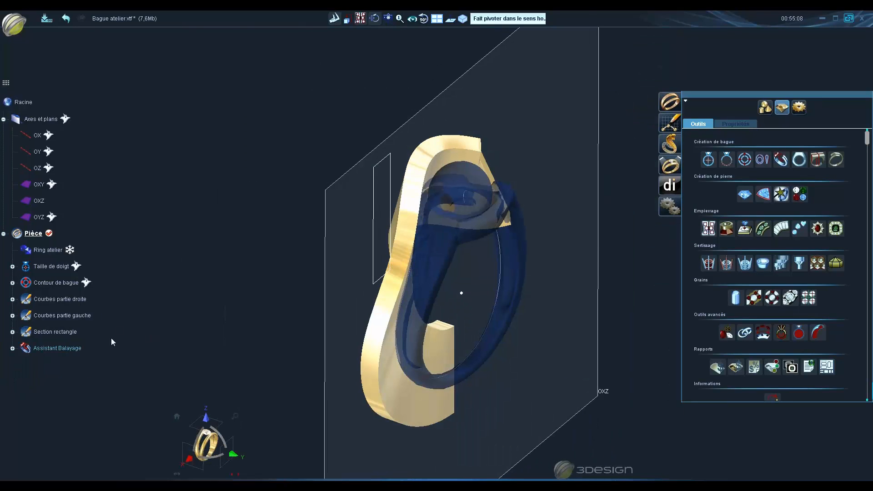
middle_click_drag(359, 354, 530, 367)
Reopen the sweep, set the width of Profil 2 at the ring's head to 2,5 mm, and validate
left_click(419, 238)
double_click(417, 235)
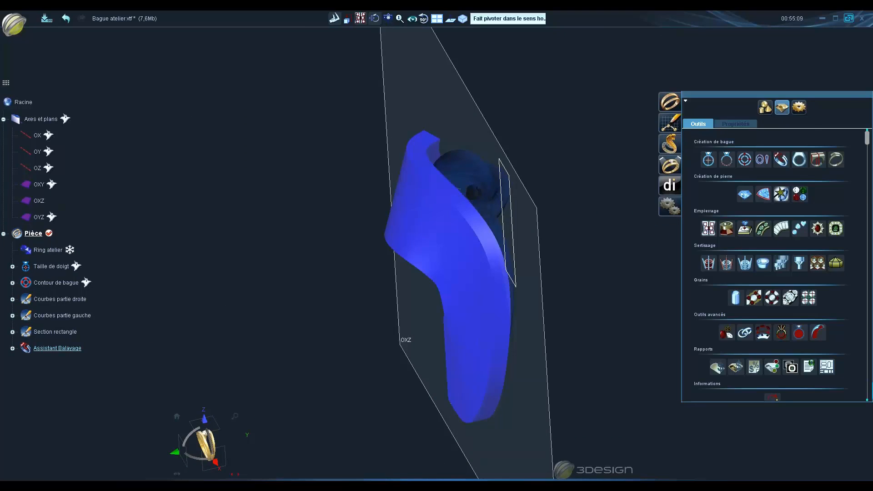
middle_click_drag(314, 196, 397, 168)
left_click(397, 168)
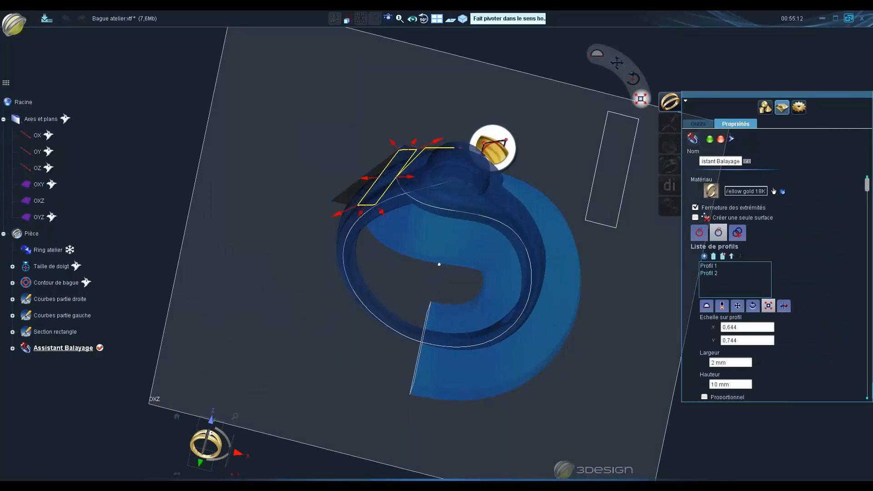
middle_click_drag(546, 244, 551, 254)
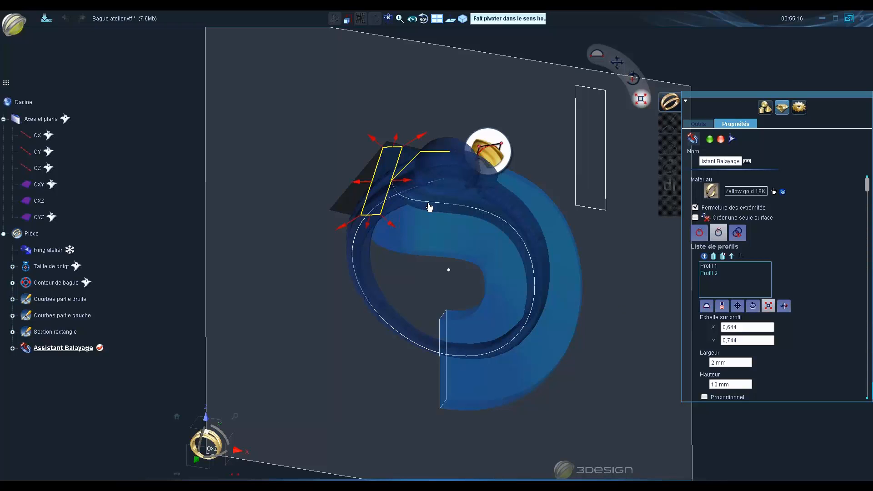
left_click(736, 367)
type("2,5")
key("Tab")
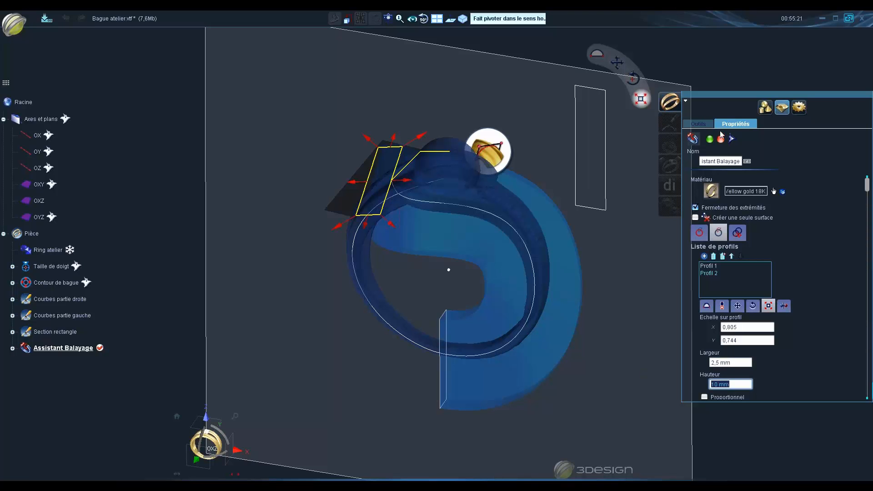
left_click(711, 139)
Inspect the finished band against the ring mesh, then hide it and return to the front view
middle_click_drag(592, 264, 460, 292)
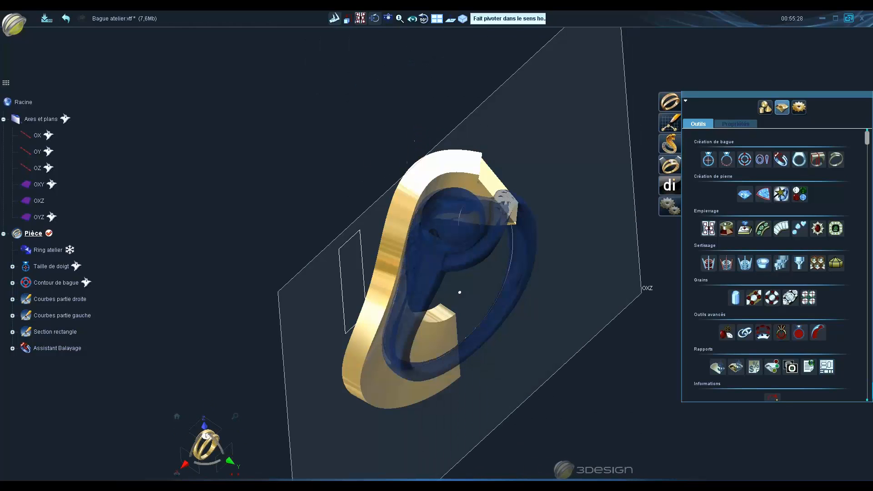
left_click(228, 463)
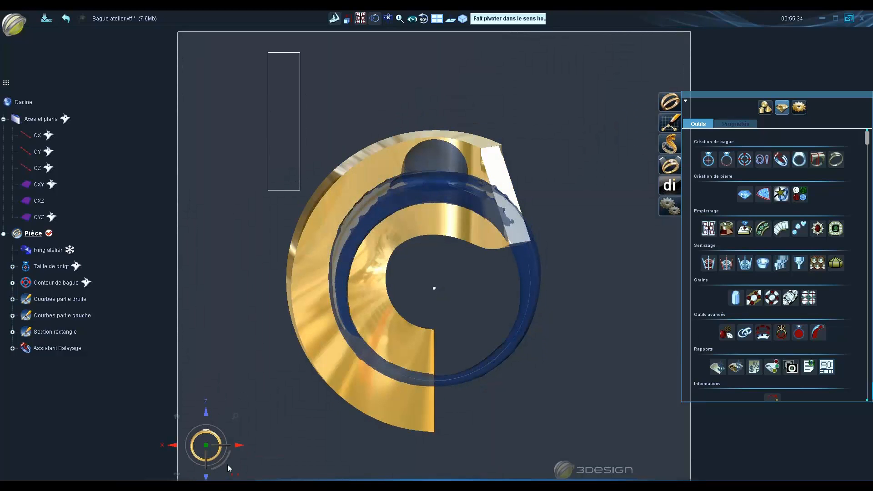
middle_click_drag(625, 269, 358, 303)
key("f")
key("f")
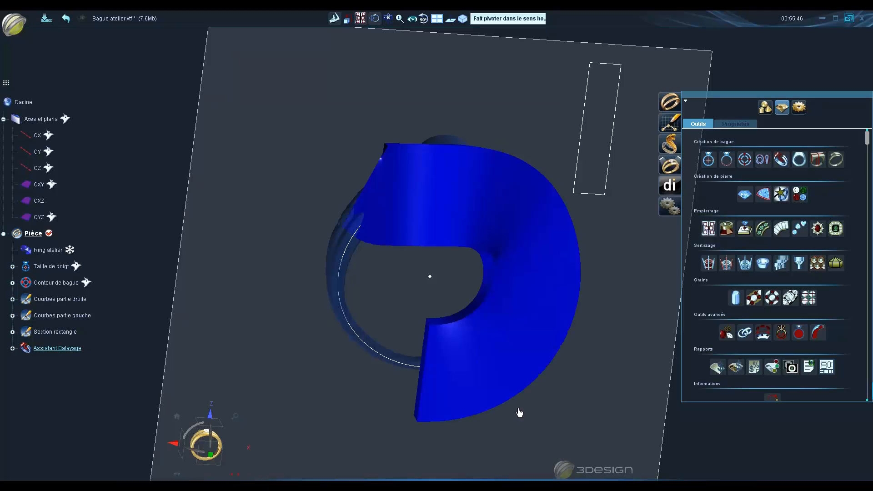
key("g")
left_click(210, 454)
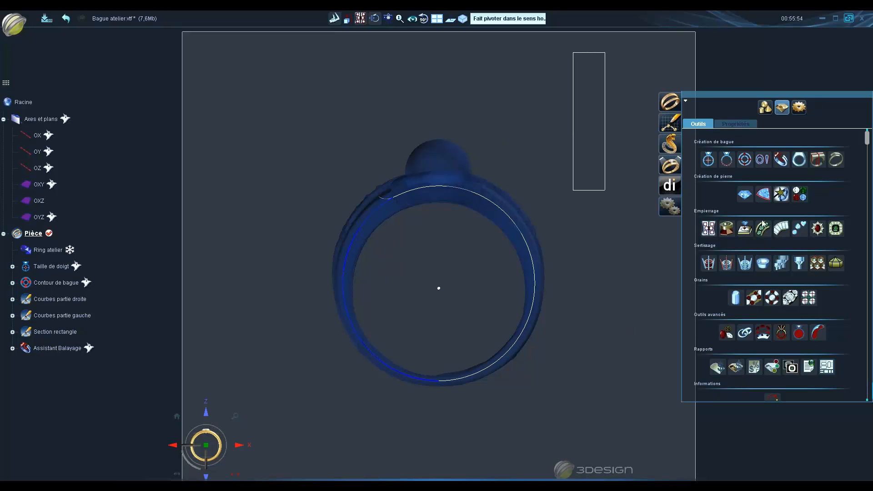
Start a second sweep with Courbe3 as its rail and add a first profile
left_click(411, 306)
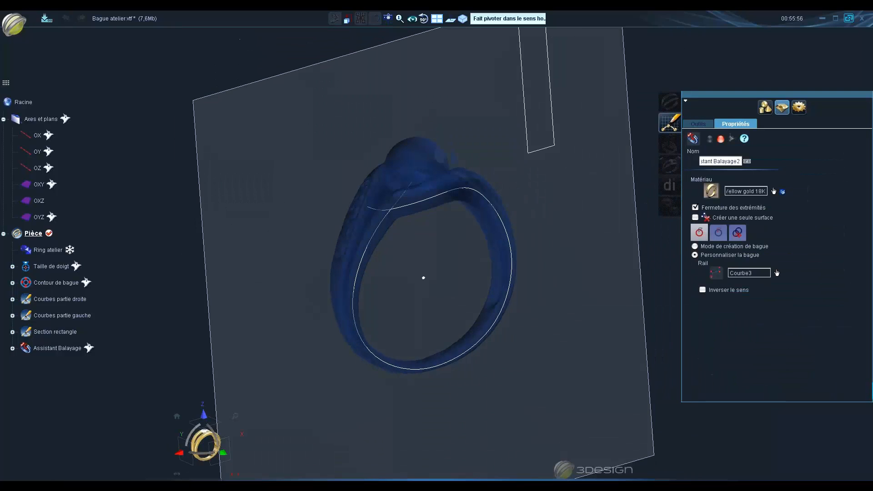
left_click(718, 233)
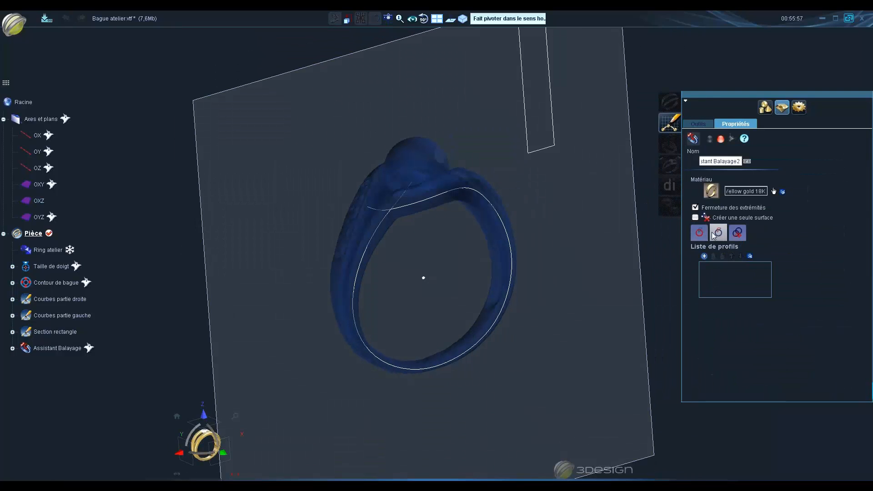
left_click(704, 256)
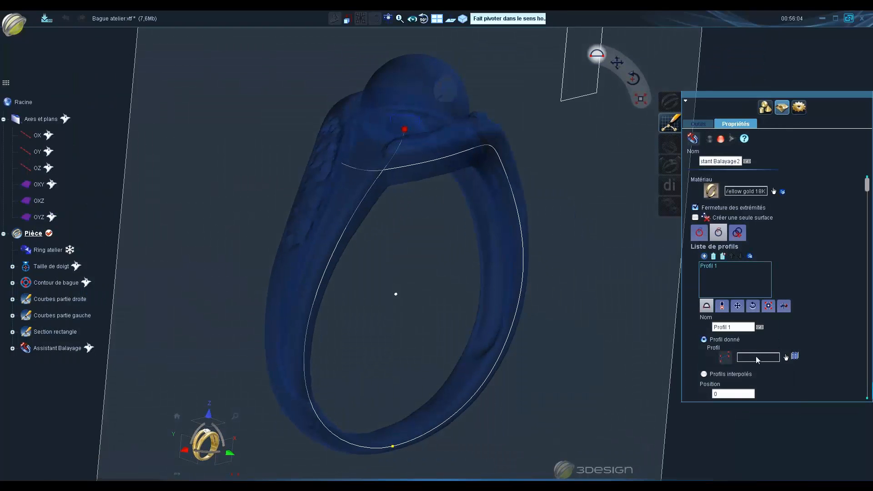
Assign Rectangle1 as the section of Profil 1 and set its position to 1, at the ring's base
left_click(756, 356)
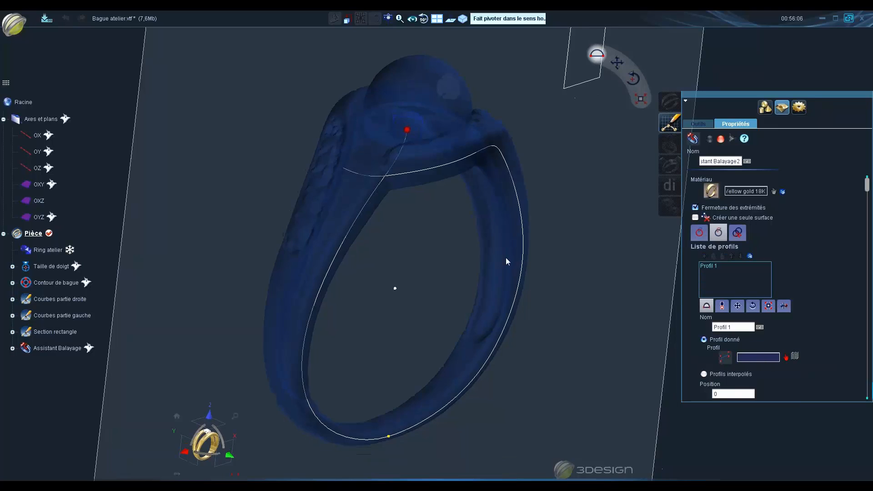
middle_click_drag(506, 259, 425, 357)
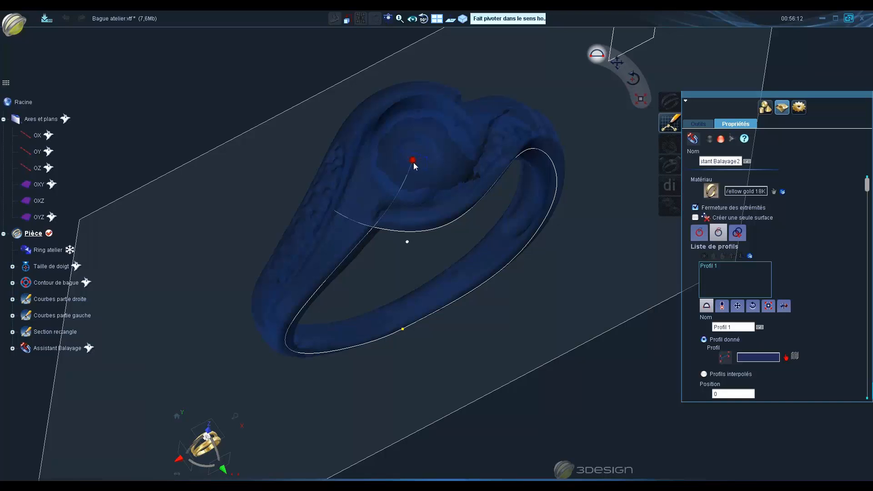
middle_click_drag(551, 420, 546, 402)
middle_click_drag(418, 327, 471, 348)
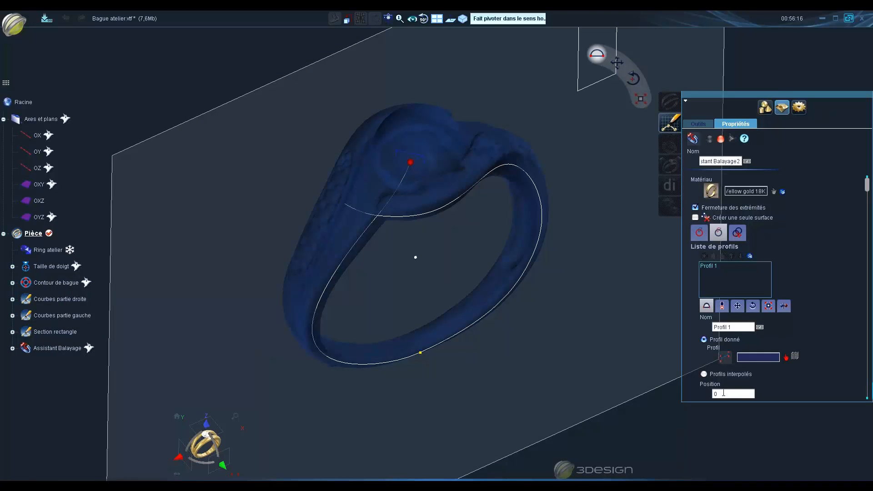
left_click(579, 85)
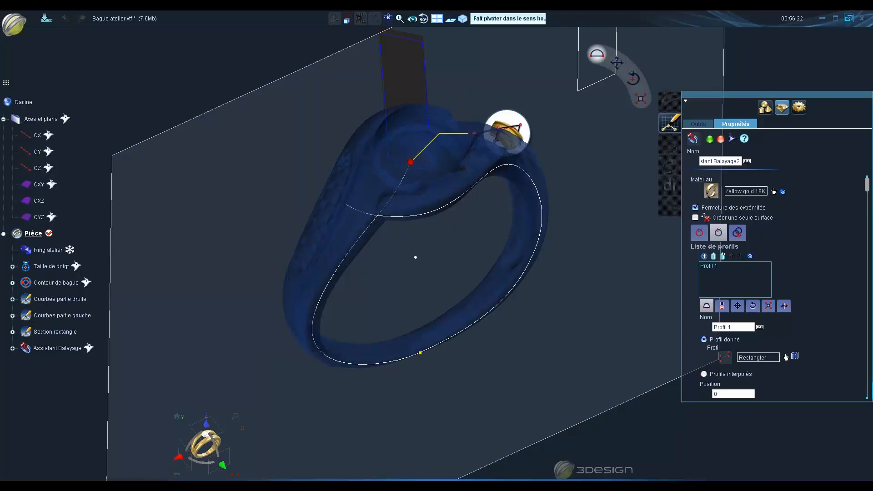
left_click(730, 394)
type("1")
key("Return")
middle_click_drag(384, 353, 594, 303)
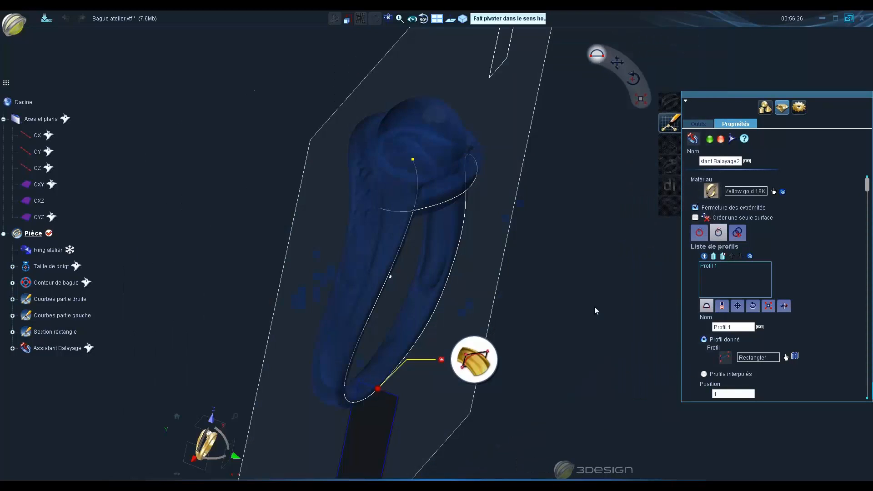
Align Profil 1 of the second sweep with horizontal alignment Gauche and vertical alignment Milieu
left_click(192, 463)
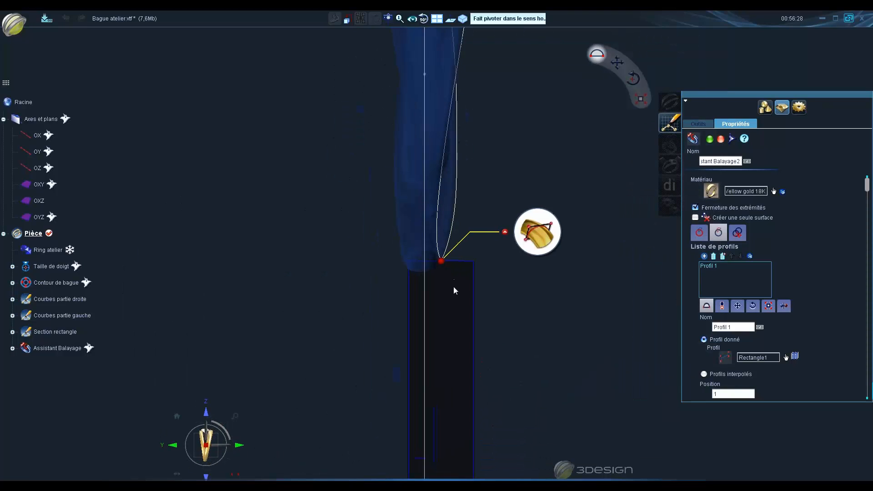
left_click(723, 306)
scroll(727, 332, "up", 1)
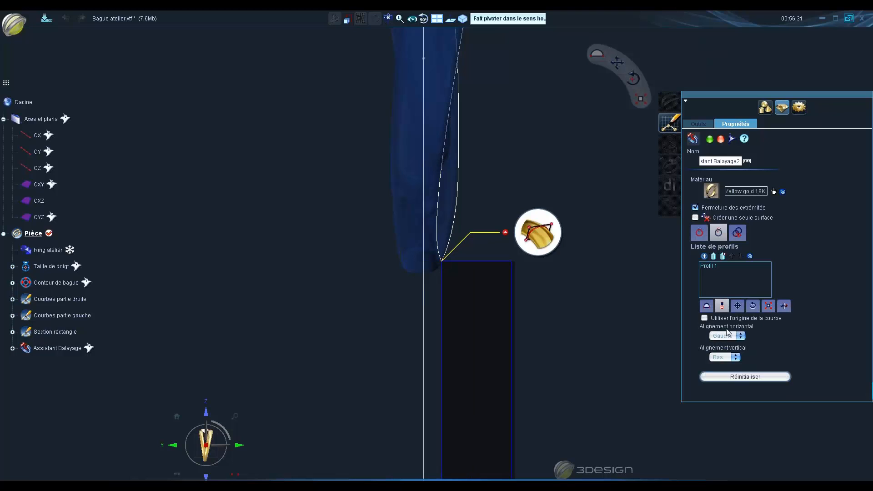
middle_click_drag(489, 322, 496, 291)
scroll(721, 357, "up", 1)
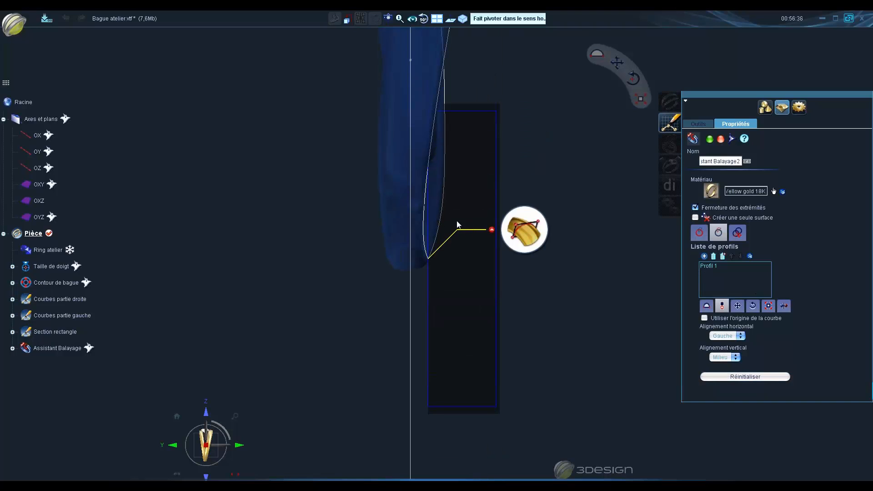
Turn off proportional scaling for Profil 1 and set its width to 2 mm and its height to 10 mm
left_click(768, 306)
left_click(723, 306)
scroll(728, 318, "down", 2)
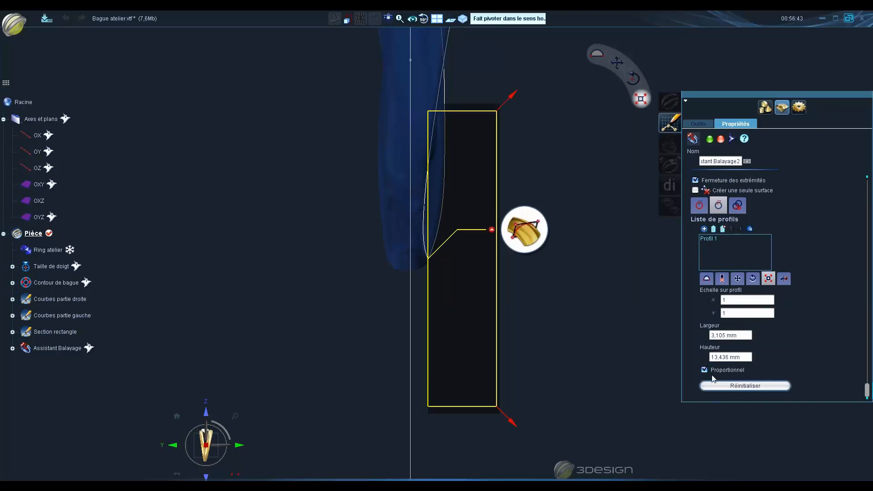
type("2")
key("Tab")
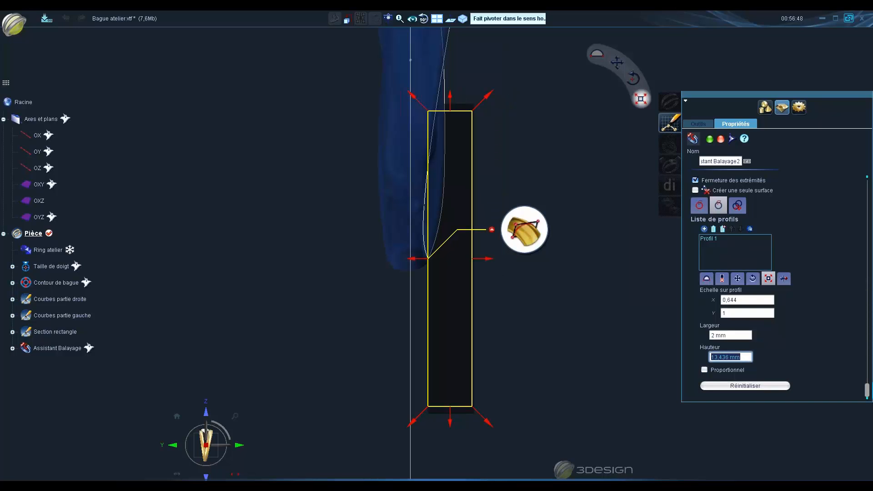
right_click_drag(648, 341, 318, 277)
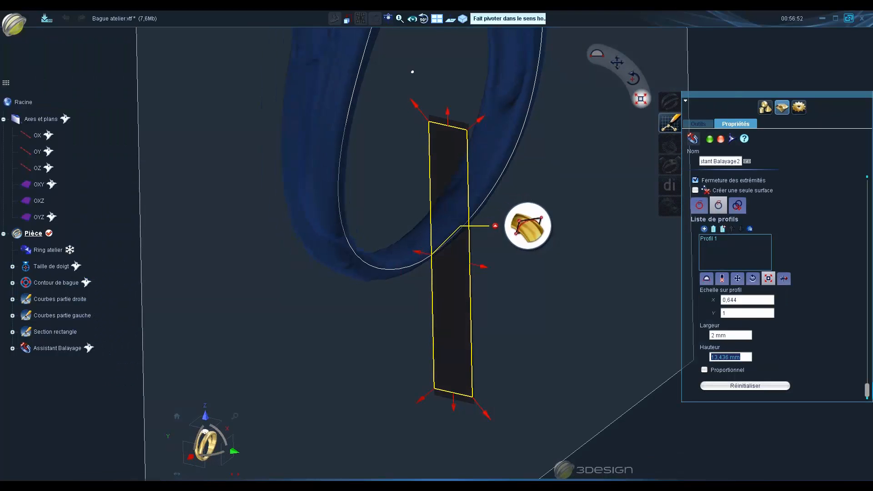
type("10")
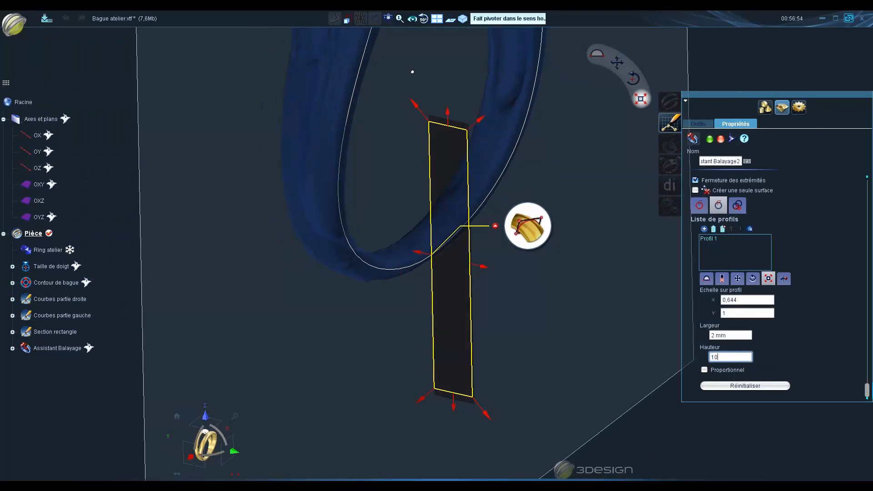
key("Return")
right_click_drag(509, 320, 400, 284)
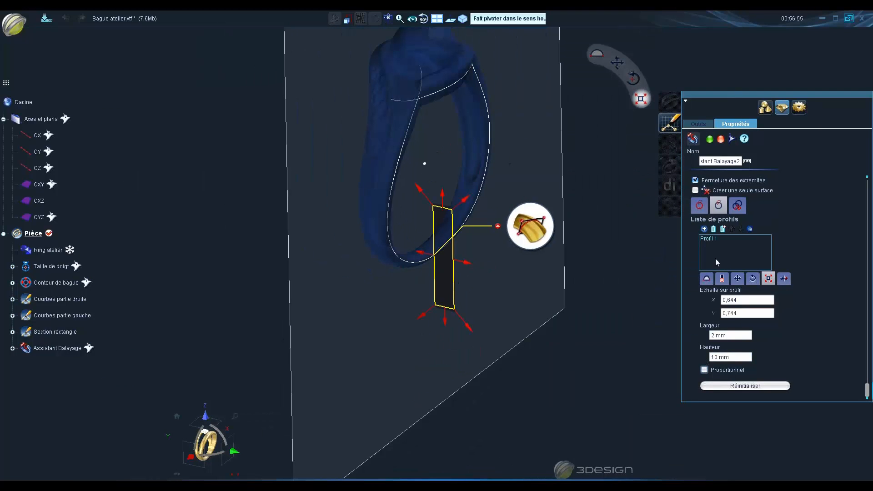
Add Profil 2 with the Rectangle1 section at position 0, at the ring's head, and preview the sweep
left_click(705, 229)
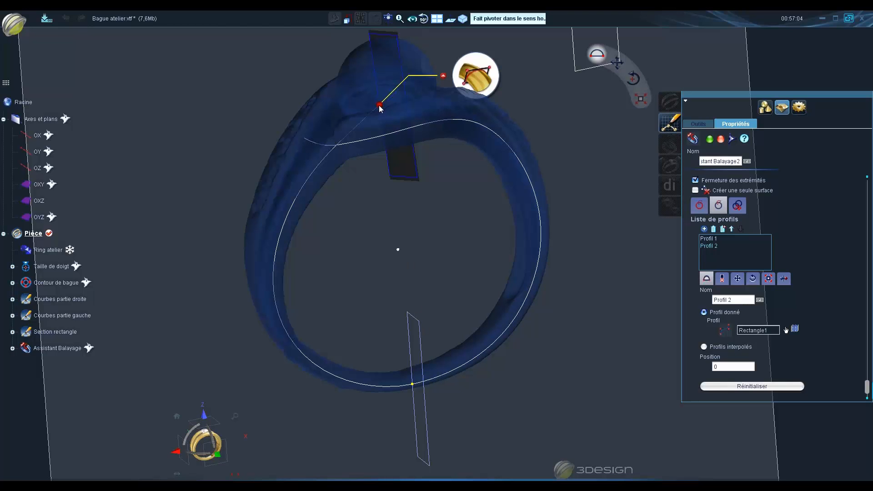
middle_click_drag(371, 196, 614, 195)
left_click(732, 139)
middle_click_drag(587, 246, 490, 198)
middle_click_drag(597, 312, 258, 276)
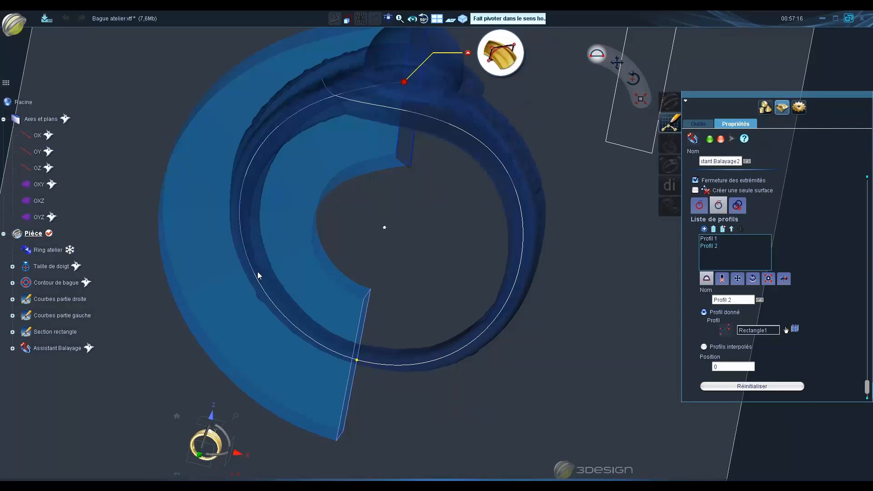
Move Profil 2 by about -0,102 mm in X at the ring's head and refresh the sweep preview
left_click(238, 454)
middle_click_drag(392, 194, 418, 314)
scroll(409, 362, "up", 3)
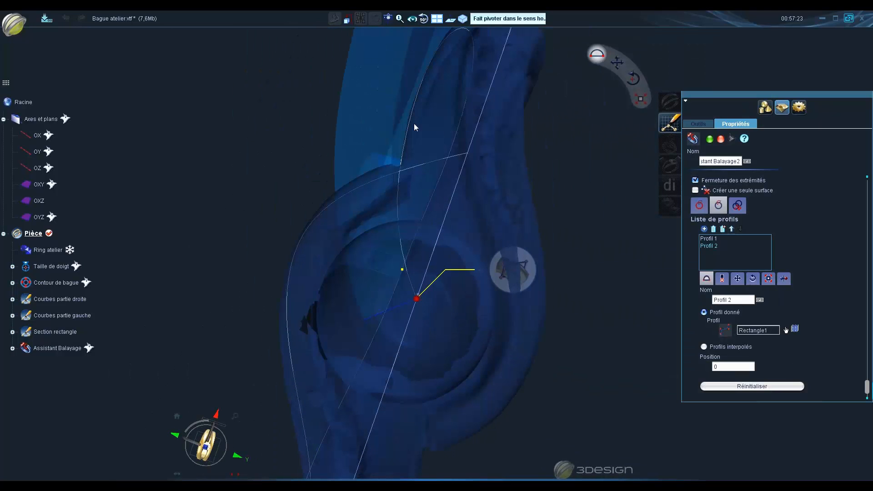
middle_click_drag(533, 337, 538, 309)
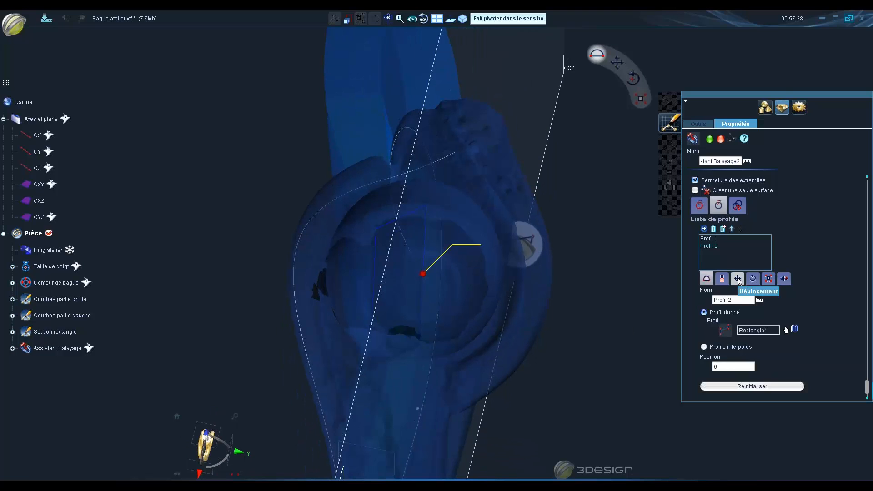
left_click(737, 278)
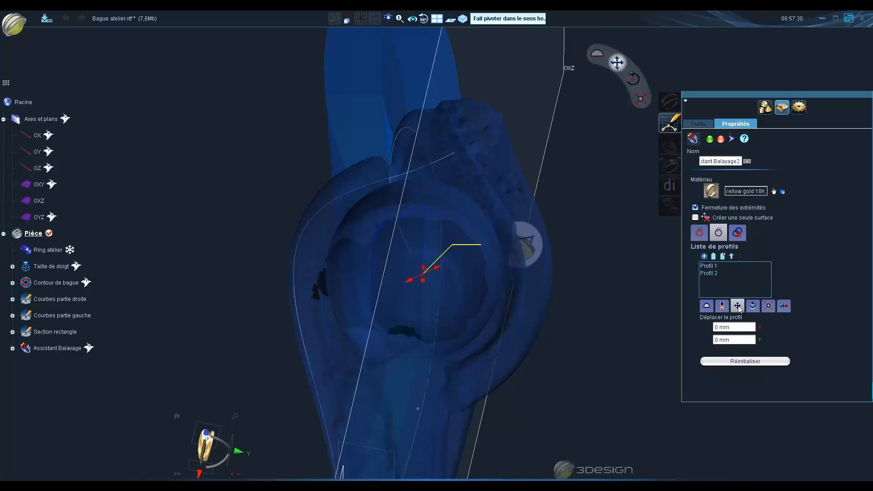
middle_click_drag(377, 382, 399, 302)
left_click_drag(432, 256, 434, 250)
left_click(733, 142)
Check the previewed second sweep against the ring mesh from several angles and validate it
middle_click_drag(448, 255, 686, 310)
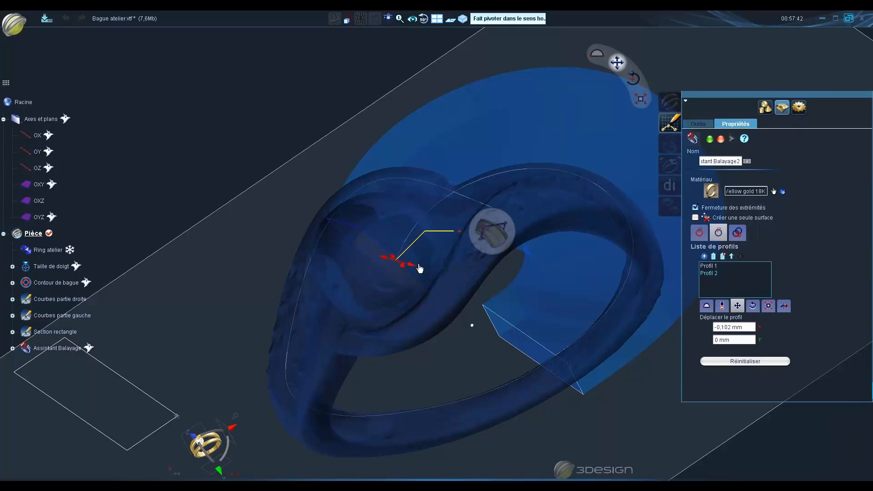
middle_click_drag(420, 269, 432, 277)
middle_click_drag(448, 349, 463, 220)
left_click(183, 474)
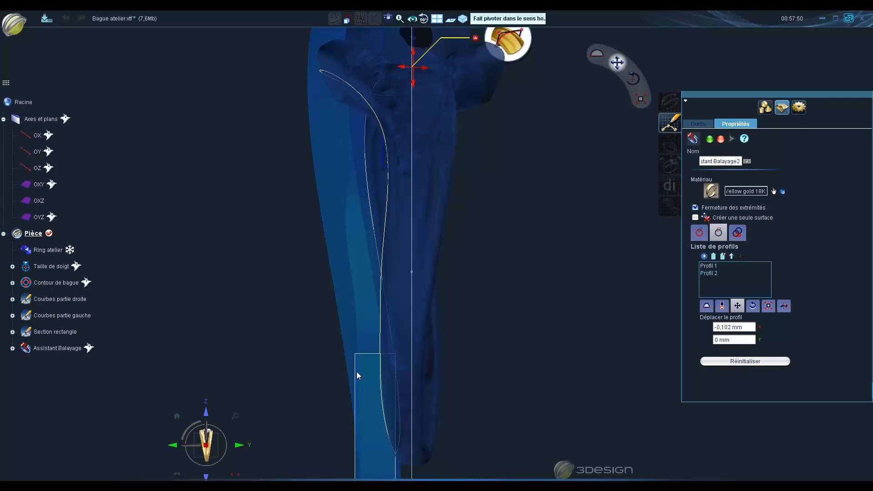
middle_click_drag(357, 372, 523, 282)
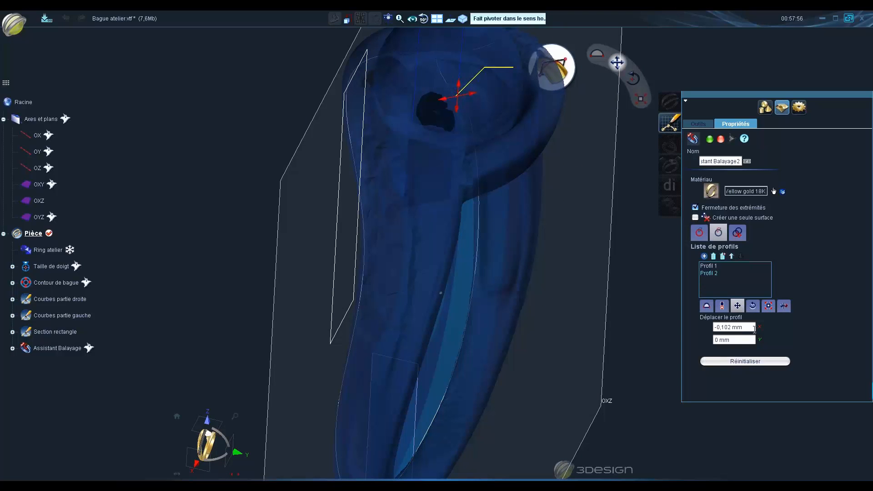
left_click(711, 140)
scroll(564, 273, "down", 3)
middle_click_drag(564, 273, 476, 296)
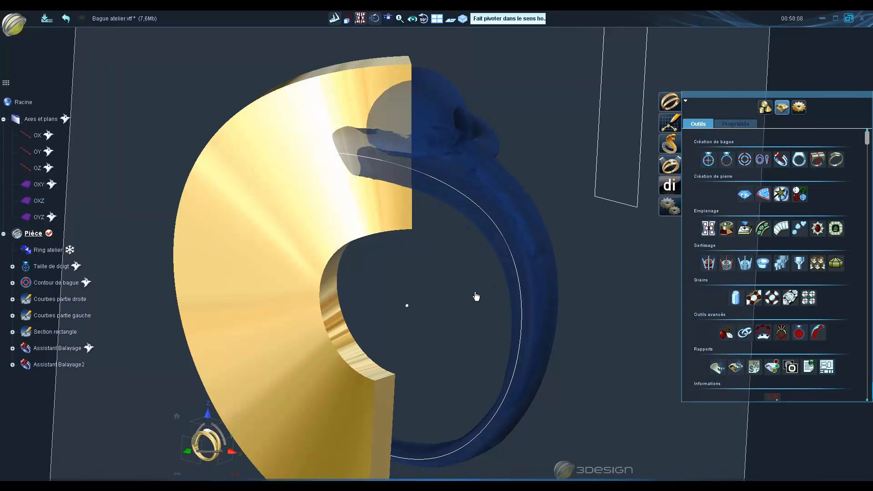
middle_click_drag(477, 297, 104, 341)
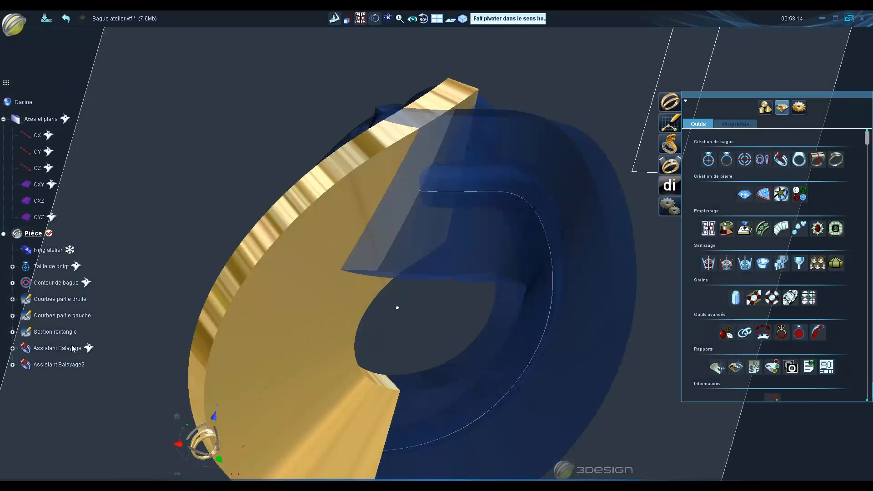
Reopen the first sweep to check the displacement of its Profil 2, and close it again
double_click(82, 349)
middle_click_drag(482, 325, 255, 318)
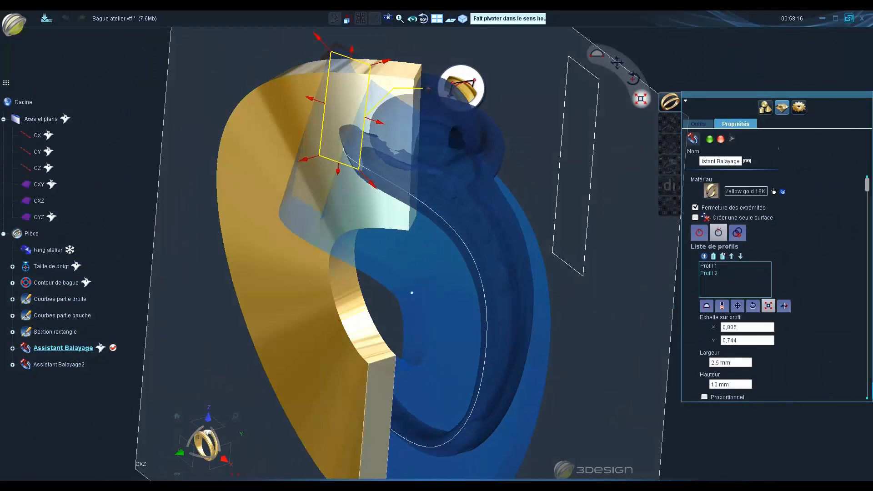
left_click(737, 310)
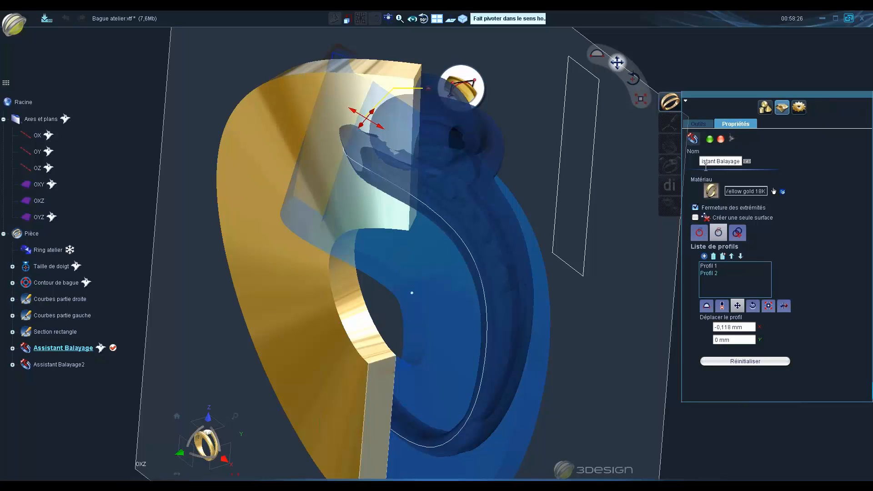
left_click(709, 139)
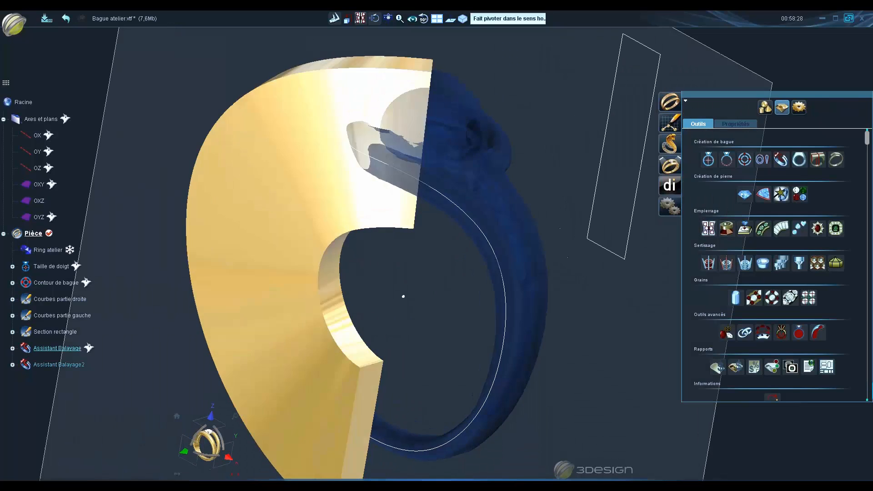
Show the first sweep again and examine both bands from the front
right_click(108, 367)
left_click(107, 357)
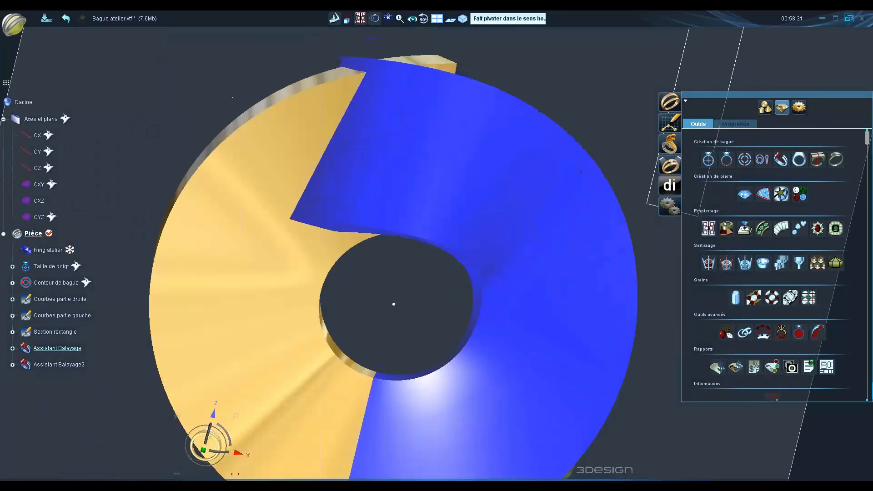
middle_click_drag(509, 227, 455, 296)
middle_click_drag(448, 237, 337, 309)
left_click(219, 448)
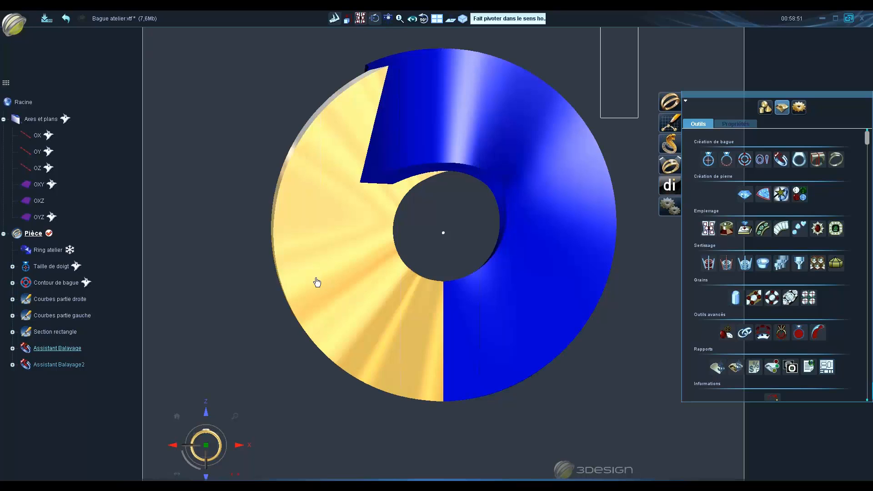
Cut the inside of the first sweep to the finger size with Découper suivant taille de doigt
left_click(60, 267)
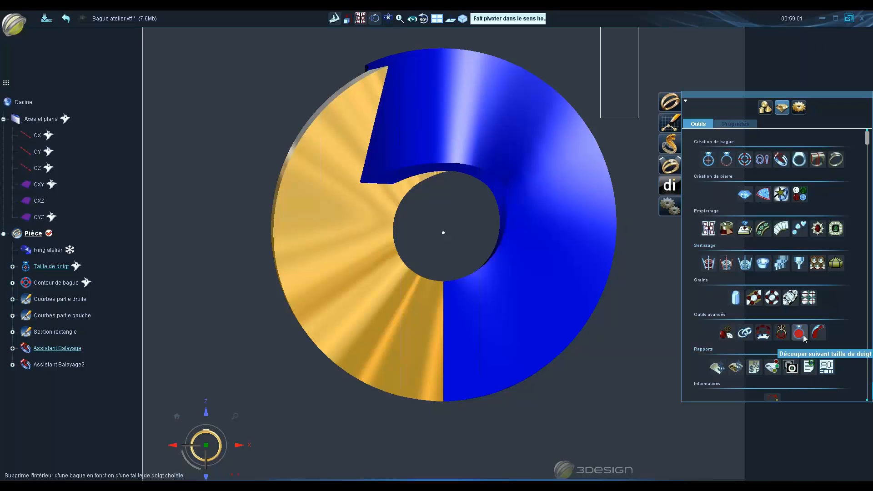
left_click(804, 337)
left_click(712, 139)
middle_click_drag(574, 152, 514, 109)
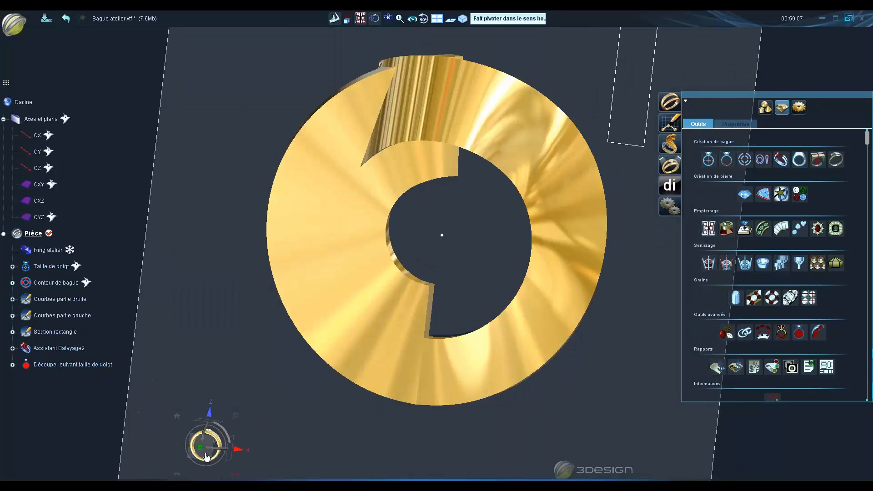
left_click(206, 457)
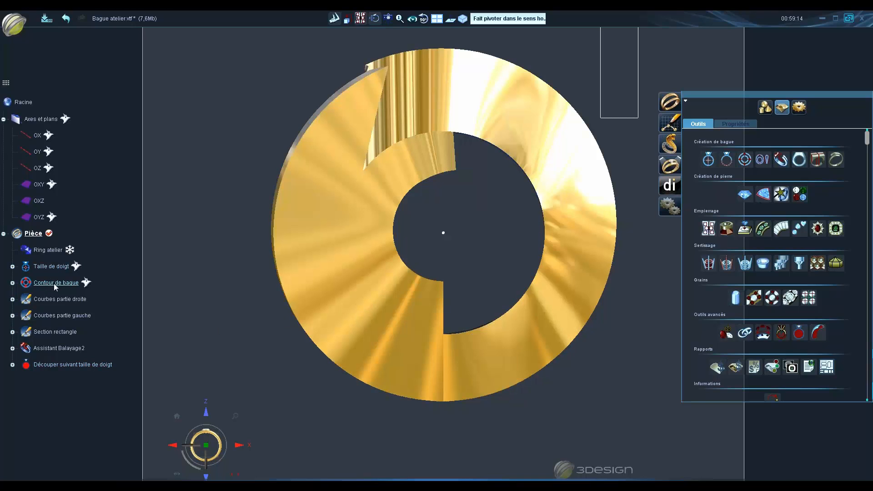
Extrude Contour de bague symmetrically on both sides over a distance of about 14,4 mm, passing through the bands
middle_click_drag(475, 286, 429, 308)
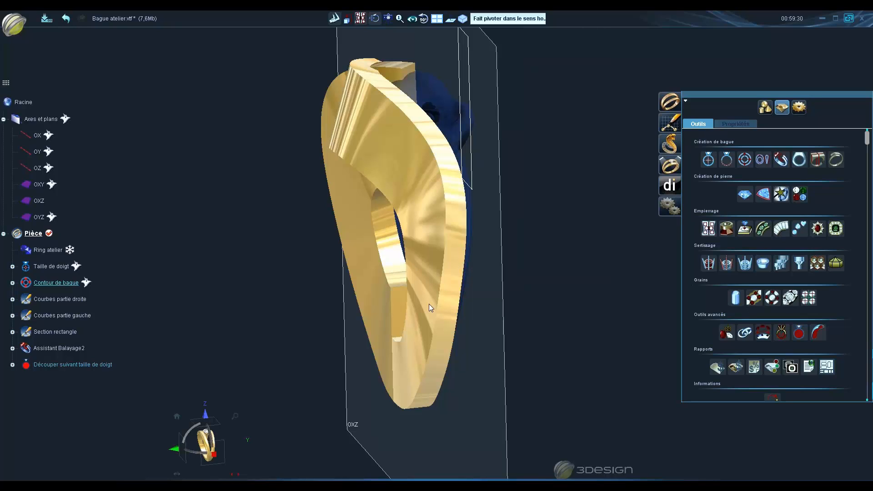
middle_click_drag(429, 307, 548, 285)
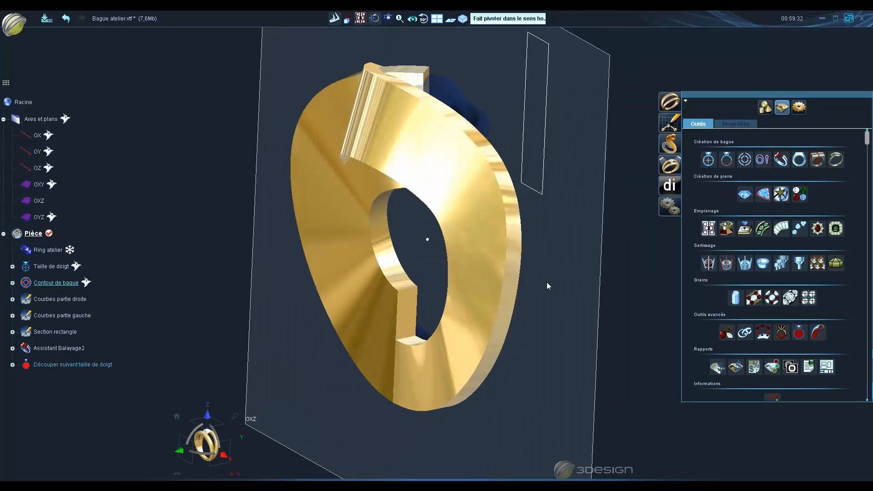
left_click(766, 107)
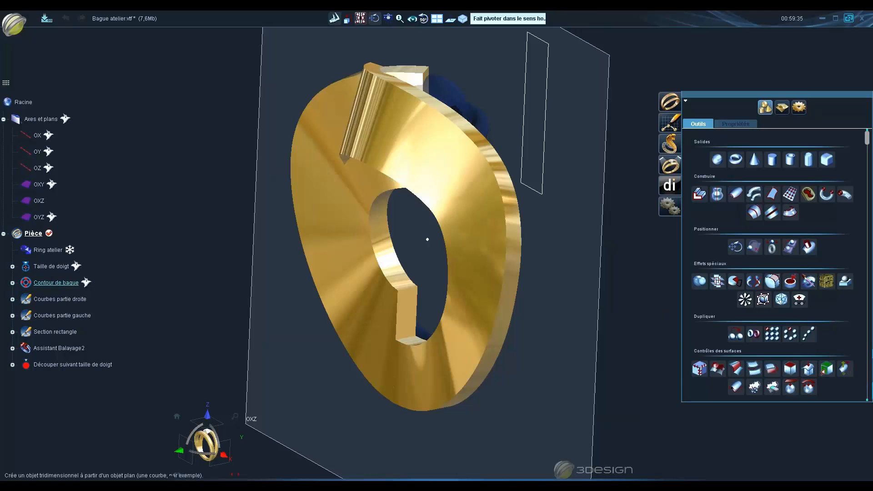
left_click(699, 194)
left_click_drag(393, 236, 157, 264)
left_click(696, 359)
mouse_move(477, 291)
middle_mouse_down()
mouse_move(460, 316)
mouse_move(470, 298)
middle_mouse_up()
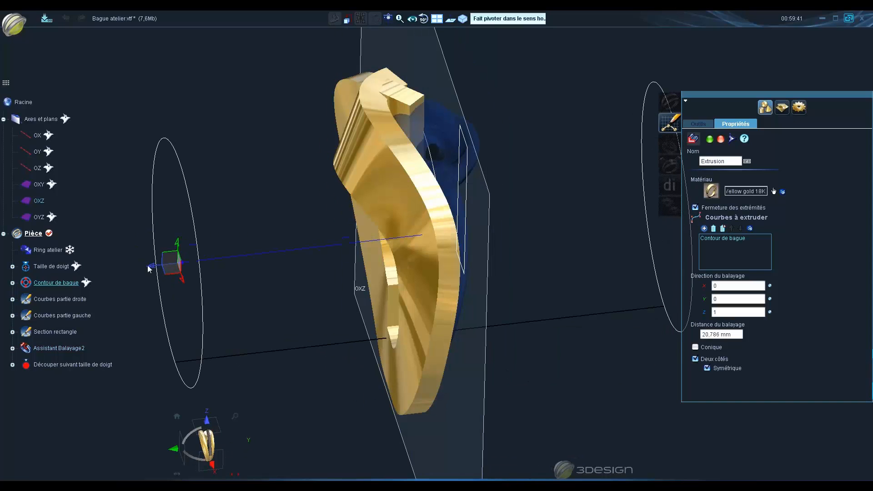
scroll(364, 268, "down", 3)
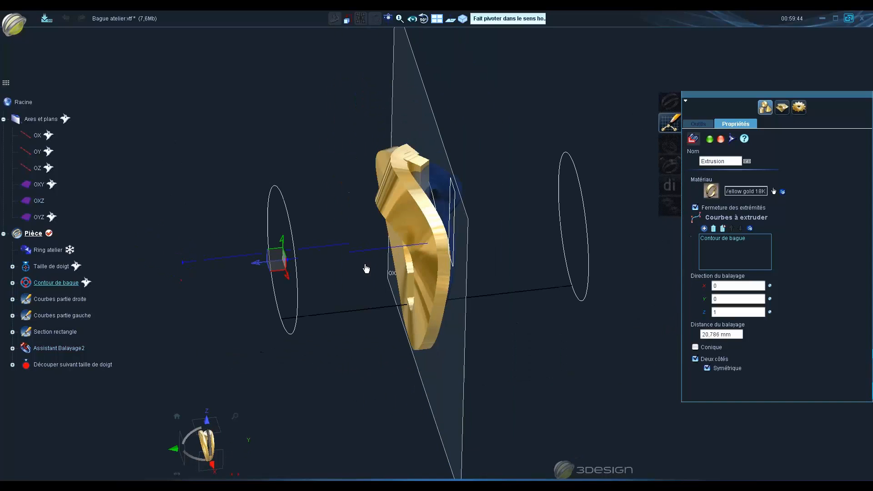
left_click_drag(258, 264, 304, 258)
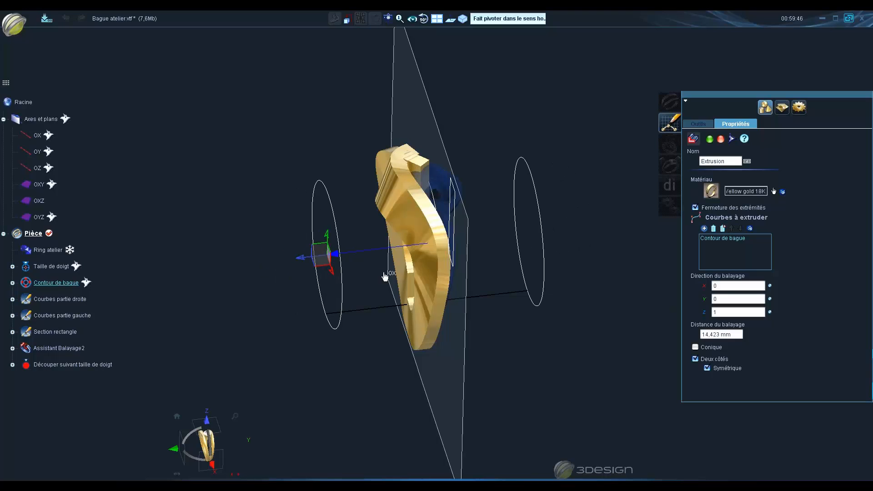
key("Return")
Intersect the finger-size-cut band with the extruded cylinder using a Boolean operation, without keeping the originals, and check the result from the front
middle_click_drag(384, 277, 454, 285)
left_click(451, 271)
key("f")
scroll(522, 279, "up", 3)
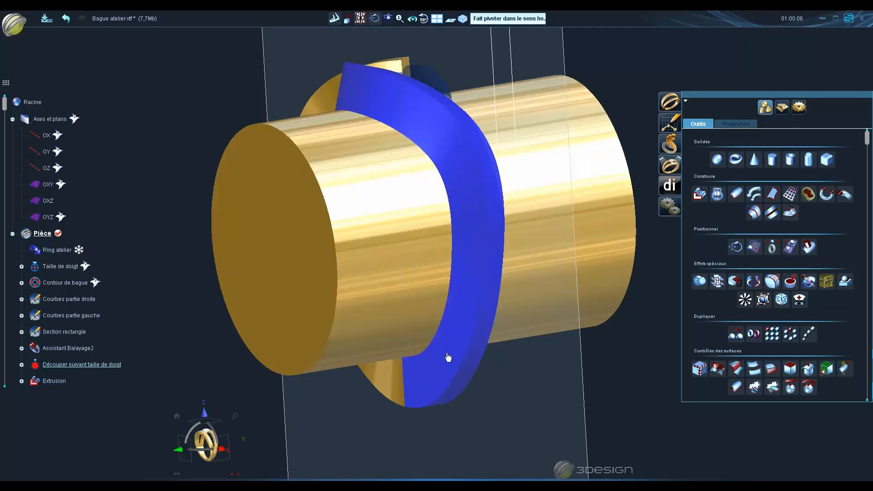
left_click(425, 279)
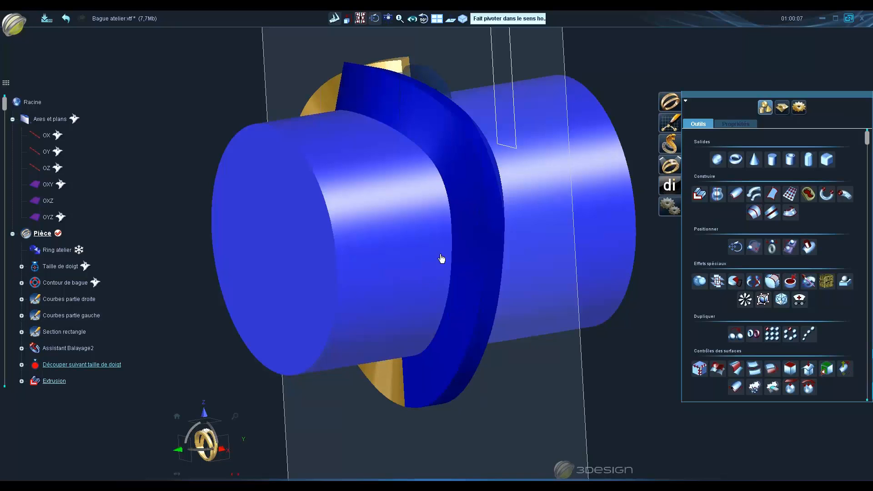
left_click(700, 282)
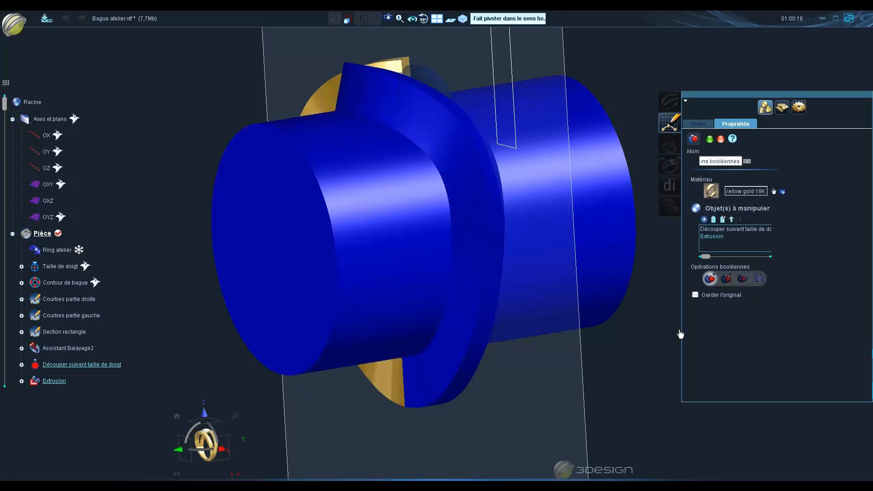
left_click(743, 279)
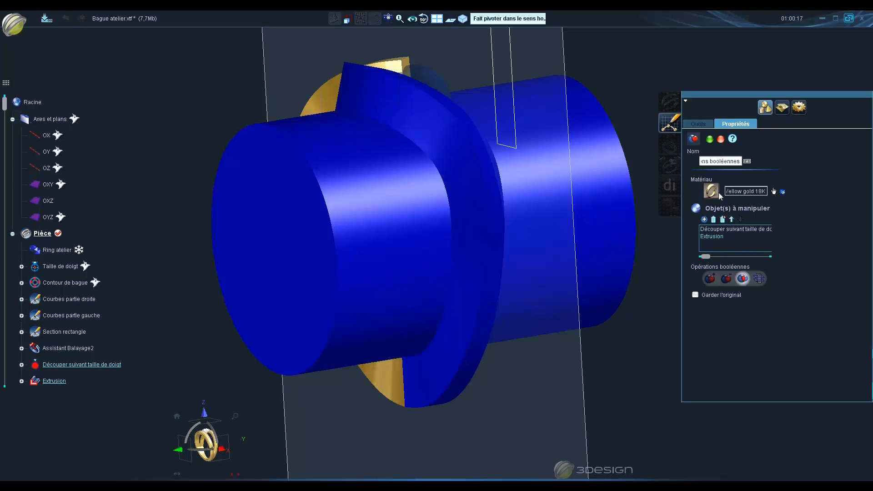
left_click(710, 139)
middle_click_drag(565, 136, 380, 264)
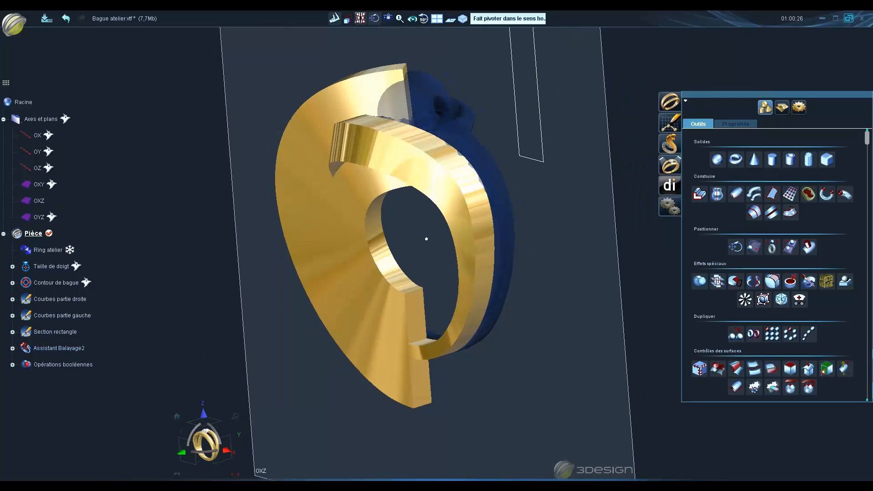
middle_click_drag(425, 238, 443, 233)
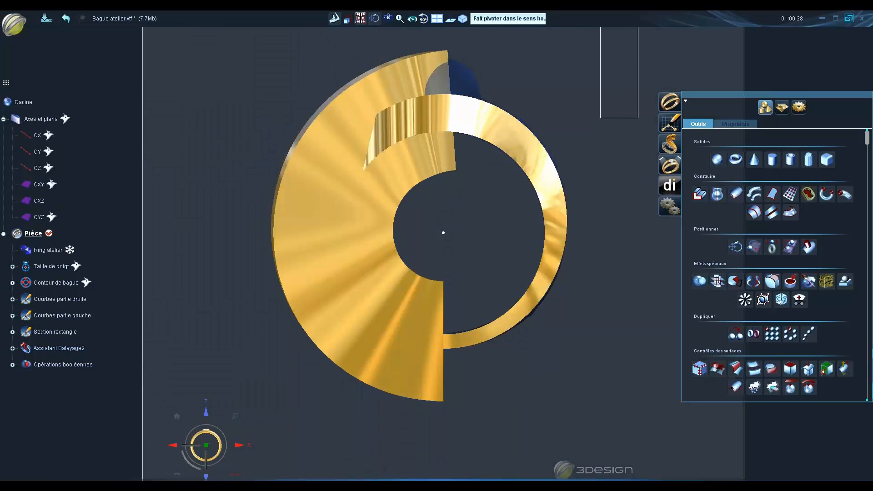
Open the Assistant Balayage sweep that the finger-size cut of the right-hand band was created from for editing
middle_click_drag(344, 242, 203, 306)
scroll(432, 315, "down", 3)
middle_click_drag(432, 314, 473, 318)
right_click(439, 193)
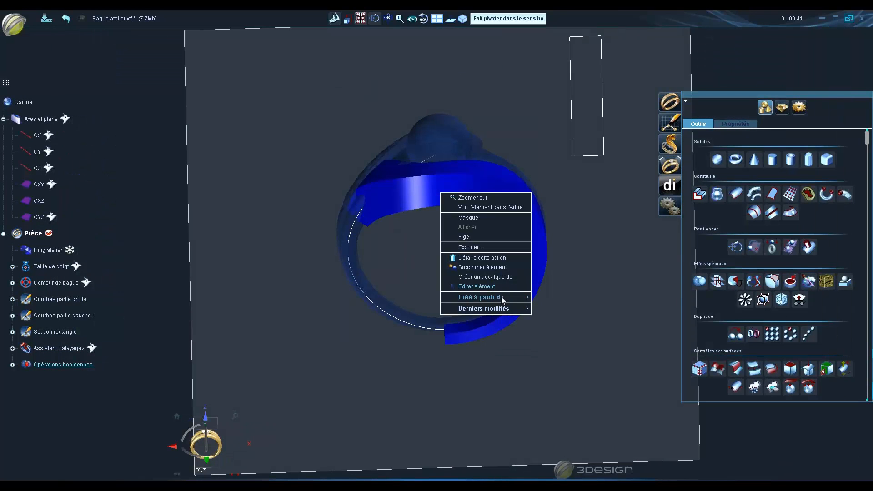
mouse_move(503, 300)
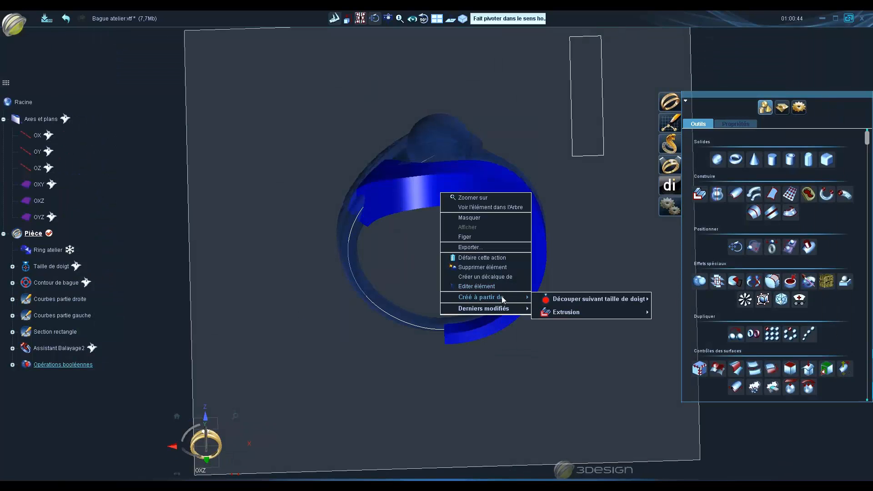
mouse_move(623, 299)
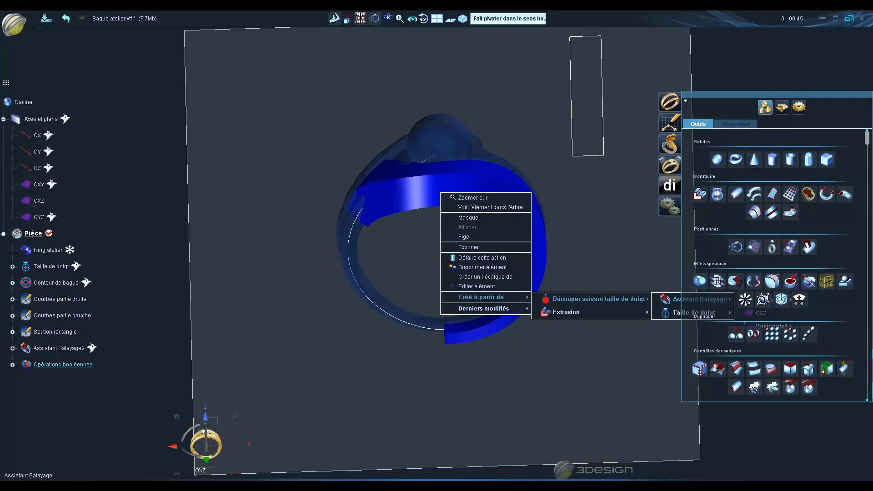
left_click(696, 299)
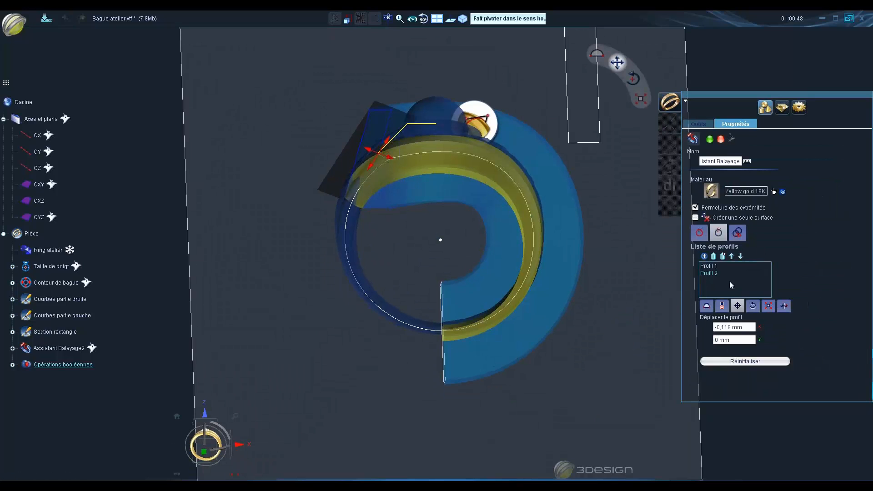
Rotate the sweep's end profile to an angle of -40° and validate the sweep
left_click(753, 305)
left_click_drag(337, 165, 332, 178)
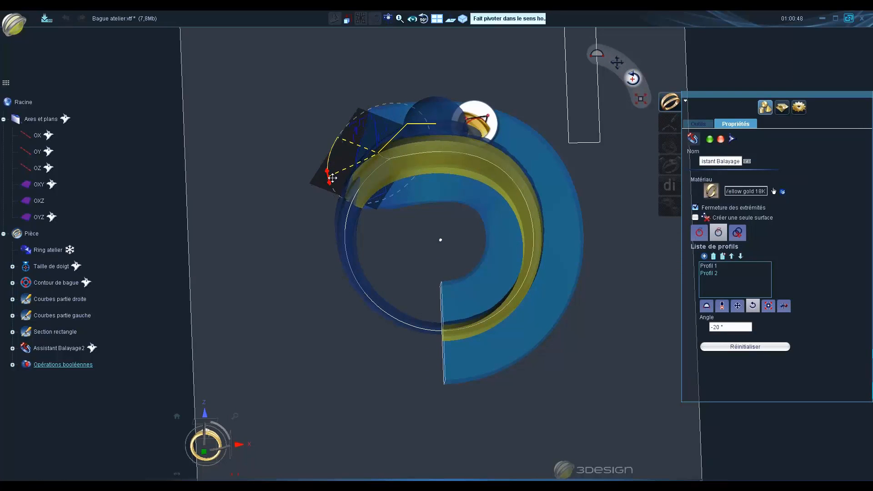
left_click(731, 139)
middle_click_drag(465, 201, 444, 284)
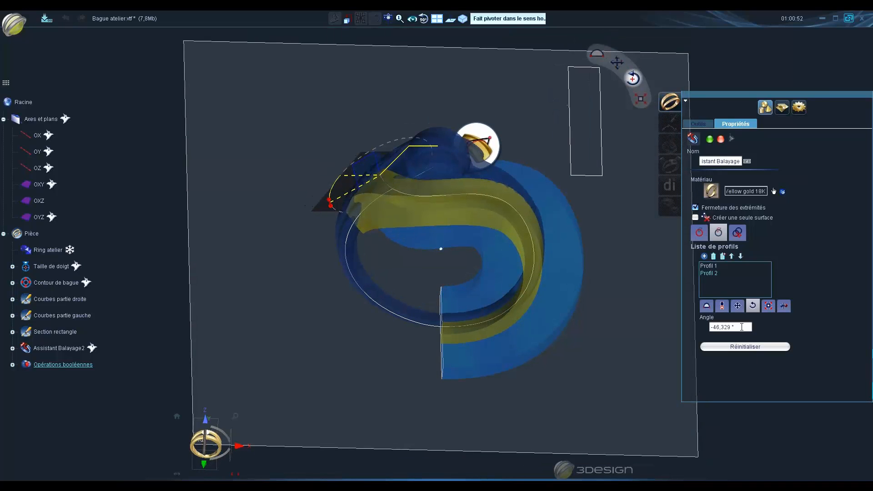
left_click(741, 327)
type("-")
key("Return")
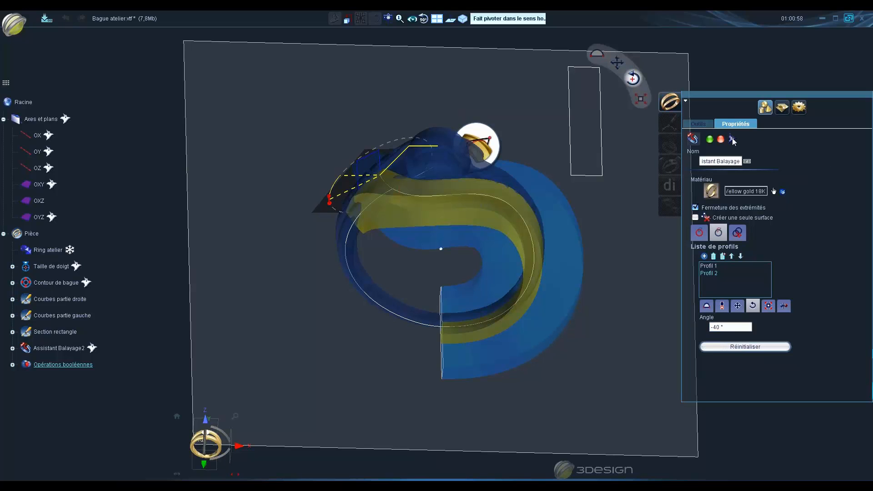
left_click(710, 140)
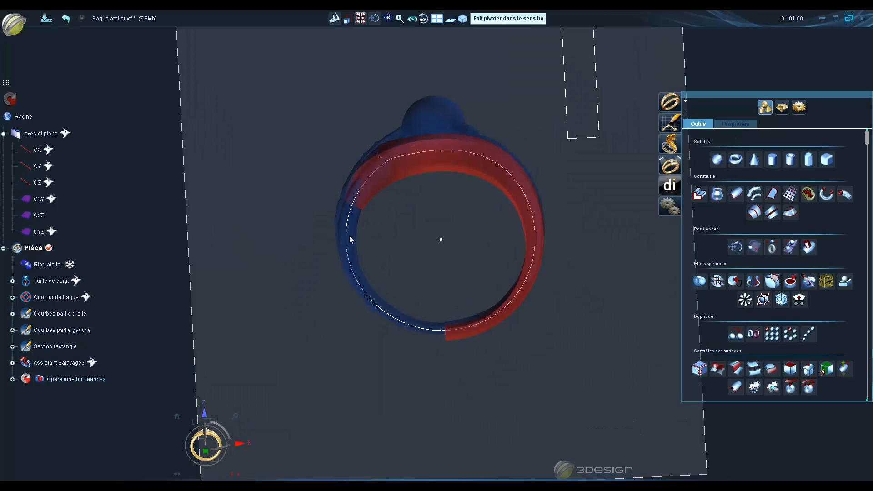
Examine the trimmed right-hand band from the front, side, top and in perspective against the blue reference ring
left_click(432, 274)
middle_click_drag(432, 274, 389, 340)
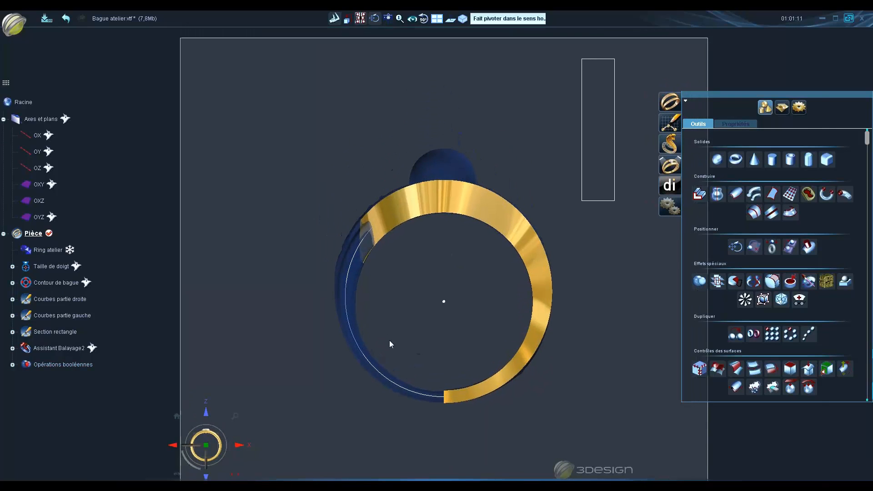
scroll(389, 341, "up", 2)
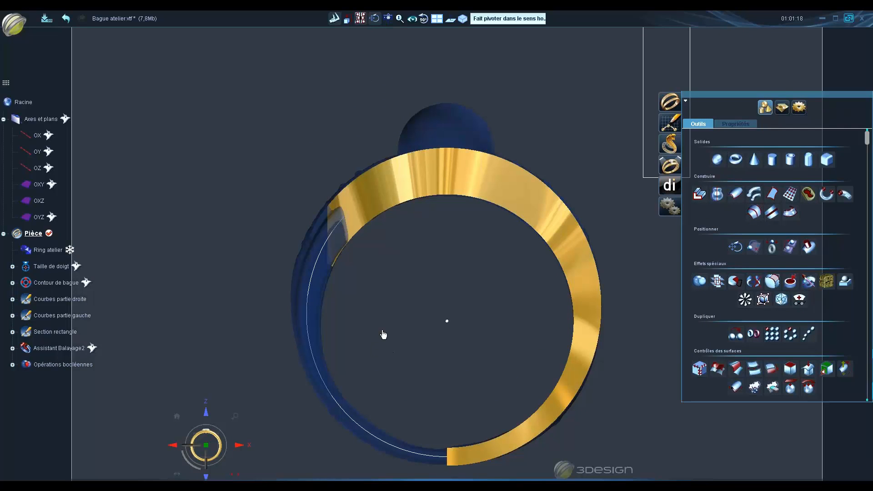
left_click(246, 450)
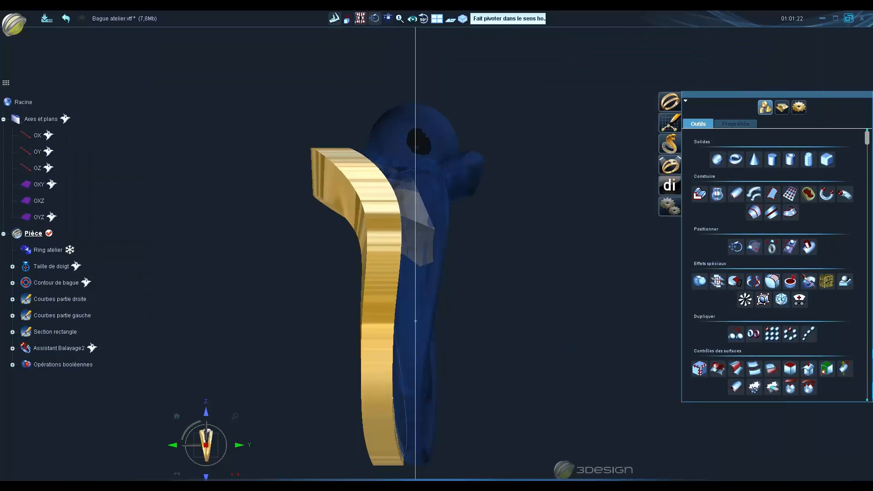
left_click(173, 446)
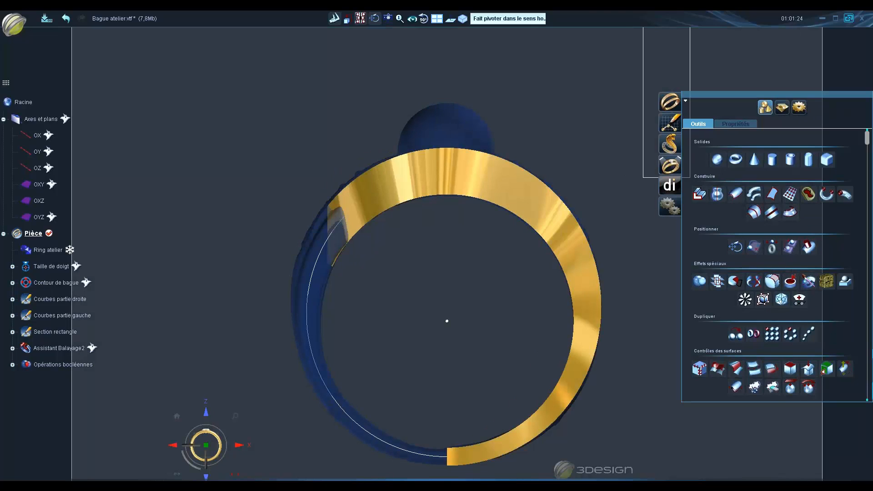
left_click(240, 449)
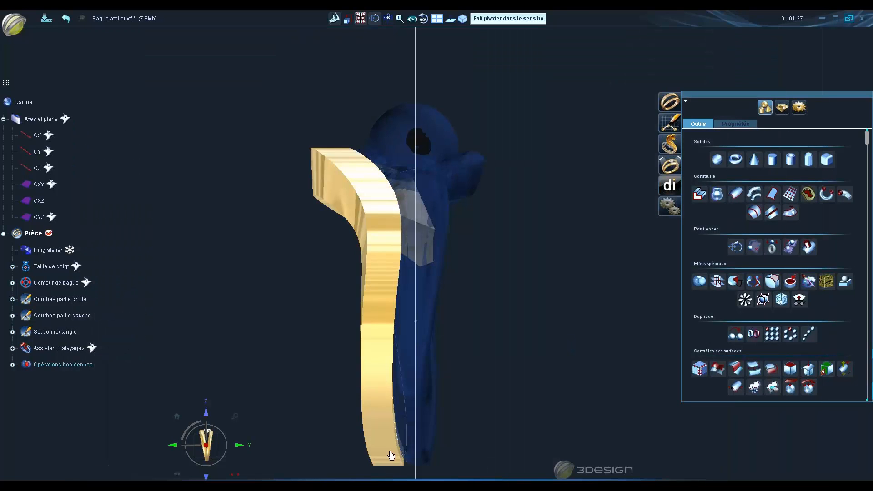
middle_click_drag(357, 221, 645, 307)
middle_click_drag(628, 347, 575, 409)
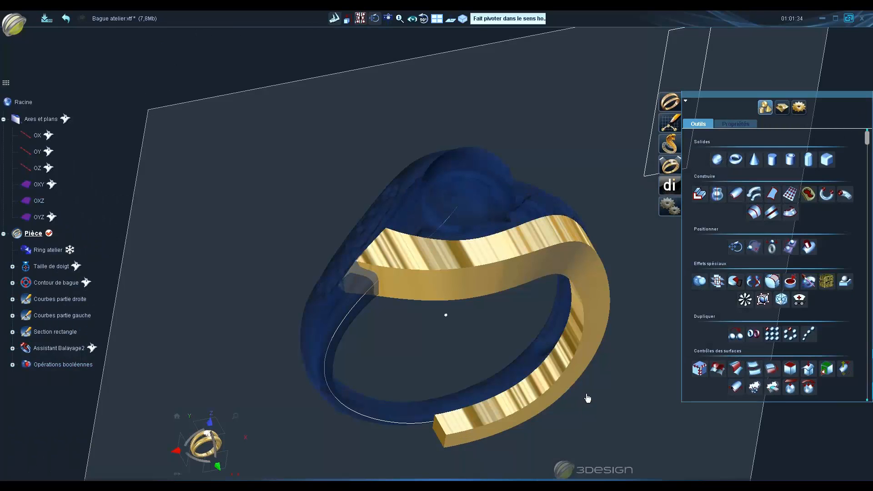
scroll(500, 360, "up", 5)
middle_click_drag(571, 358, 359, 409)
left_click(208, 437)
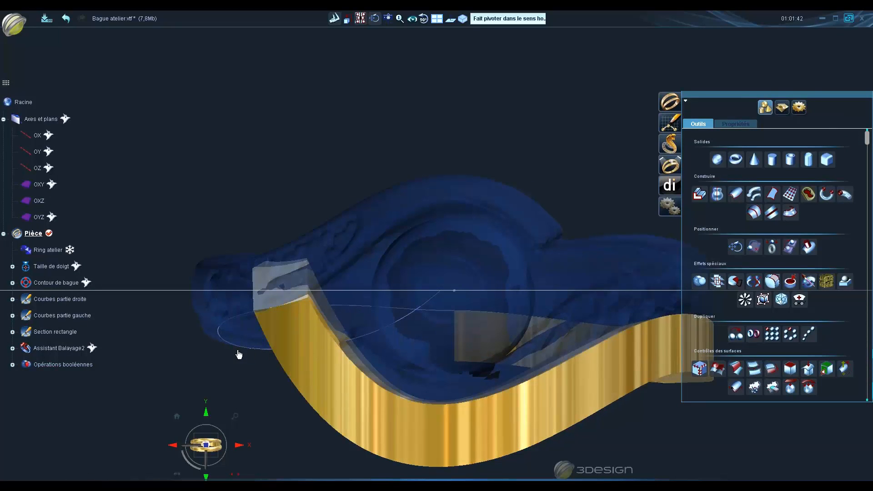
Show the hidden left-hand sweep, Assistant Balayage2
right_click(80, 349)
left_click(103, 363)
middle_click_drag(473, 416, 495, 273)
middle_click_drag(408, 298, 468, 330)
right_click(84, 350)
left_click(88, 353)
Examine where the left-hand sweep crosses the end of the right-hand band from several angles
middle_click_drag(410, 218, 563, 179)
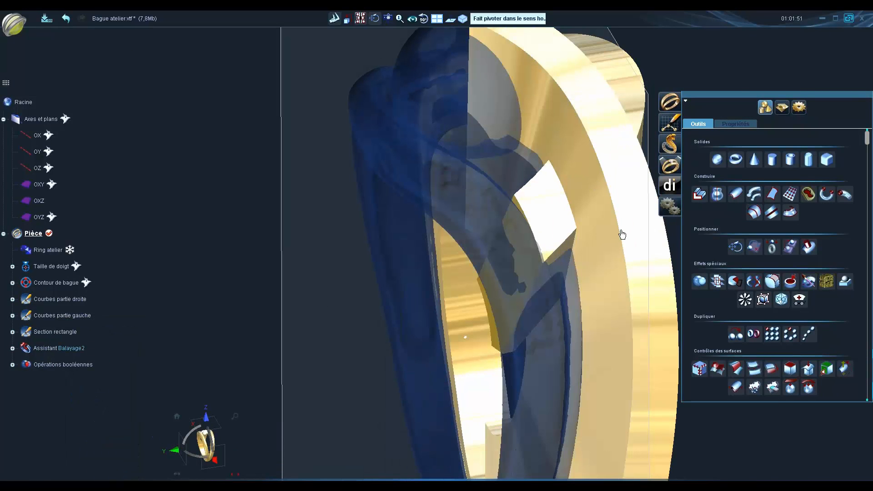
middle_click_drag(622, 234, 501, 282)
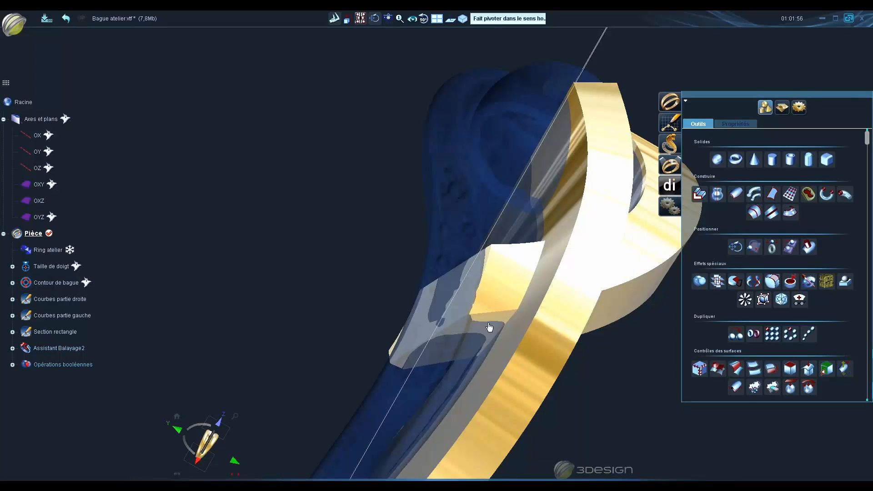
scroll(488, 327, "down", 3)
middle_click_drag(565, 353, 410, 341)
left_click(223, 451)
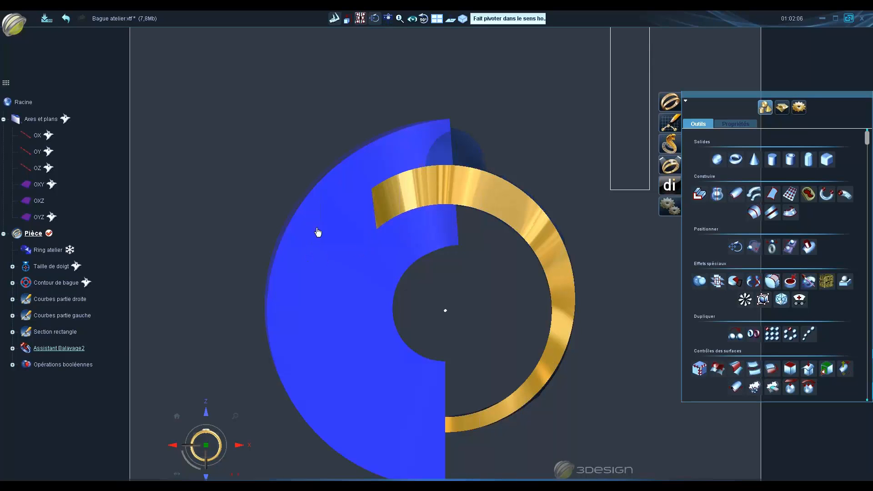
right_click_drag(454, 240, 341, 335)
left_click(208, 454)
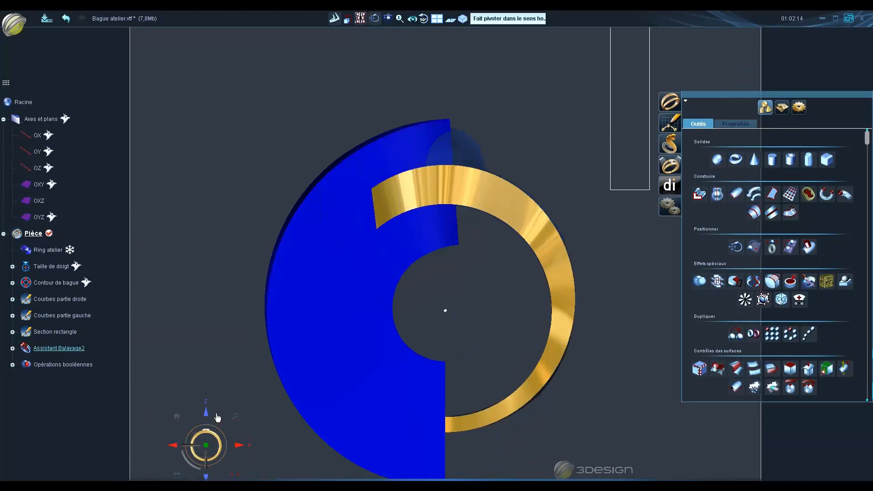
right_click_drag(394, 312, 657, 423)
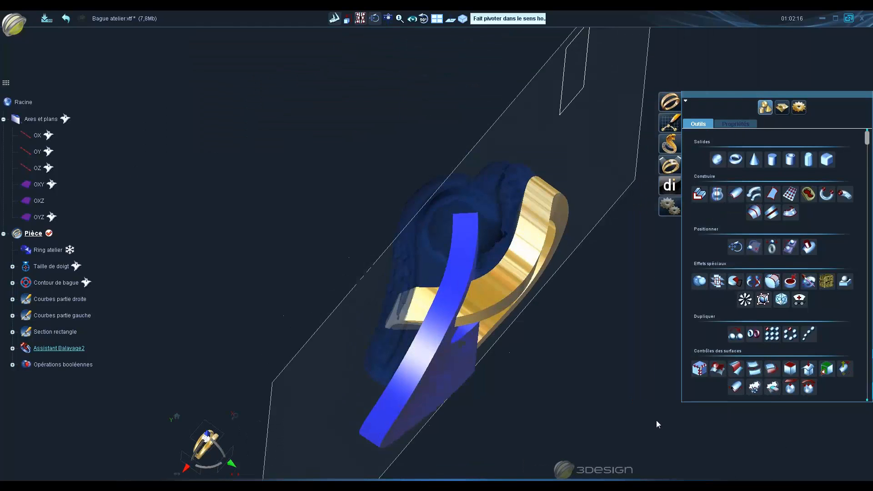
Subtract the left-hand sweep Assistant Balayage2 from the right-hand band with a Boolean difference, without keeping the original
right_click_drag(421, 308, 476, 187)
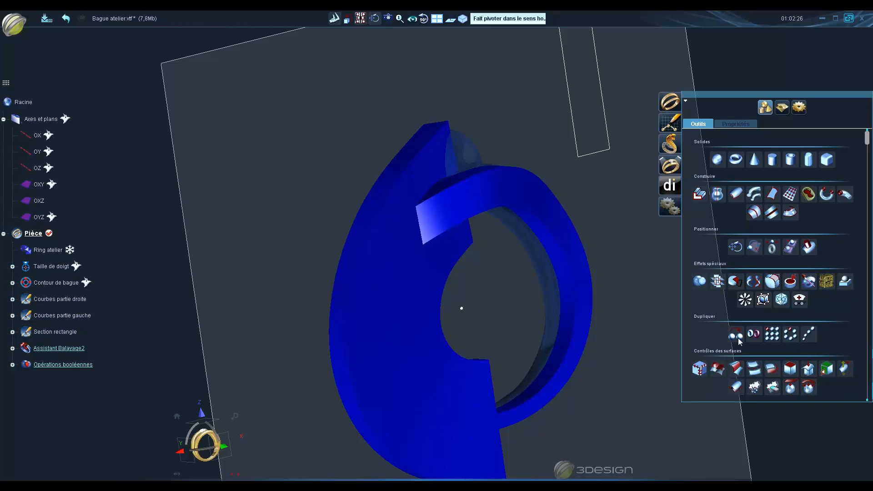
left_click(704, 287)
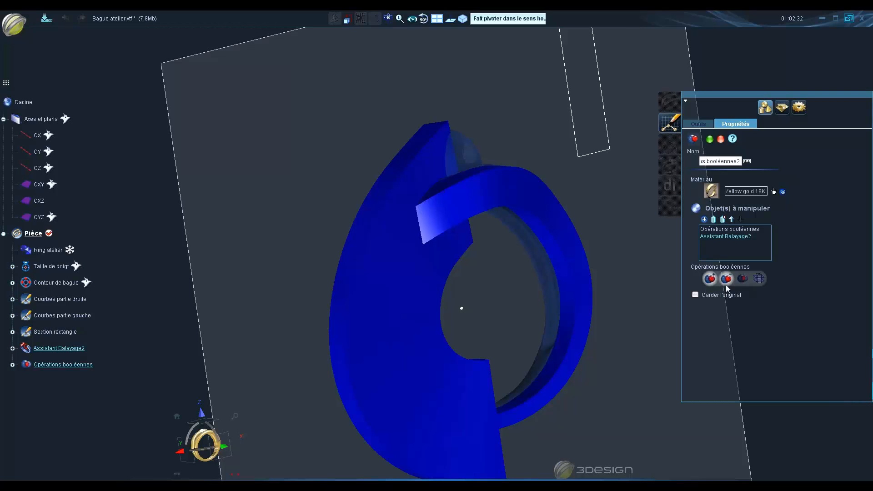
left_click(726, 284)
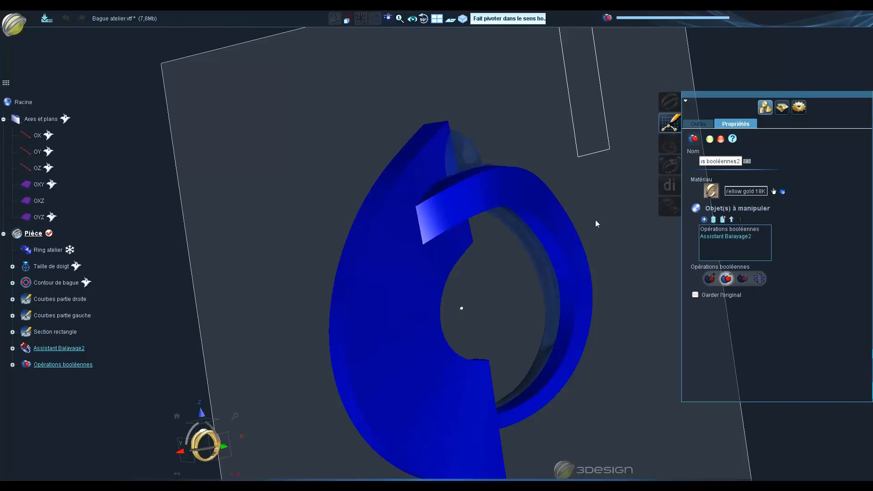
middle_click_drag(585, 167, 628, 246)
middle_click_drag(564, 291, 459, 364)
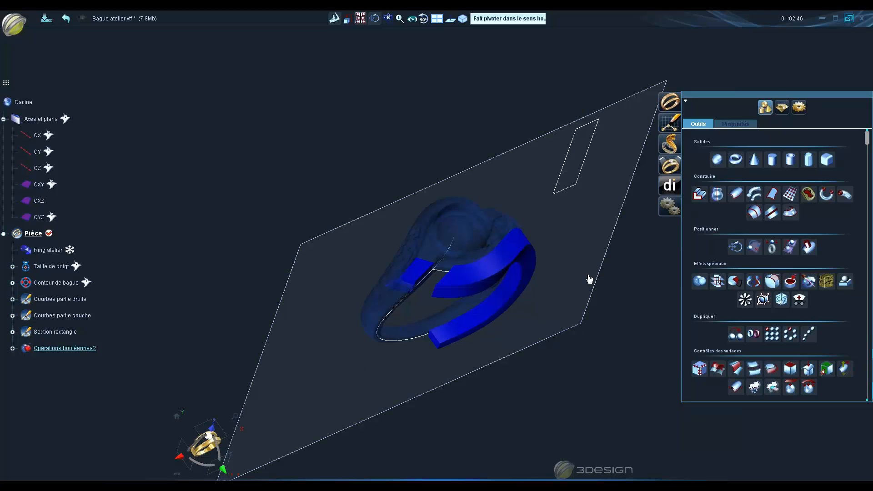
Hide the trimmed right-hand band resulting from the Boolean difference
scroll(590, 278, "up", 3)
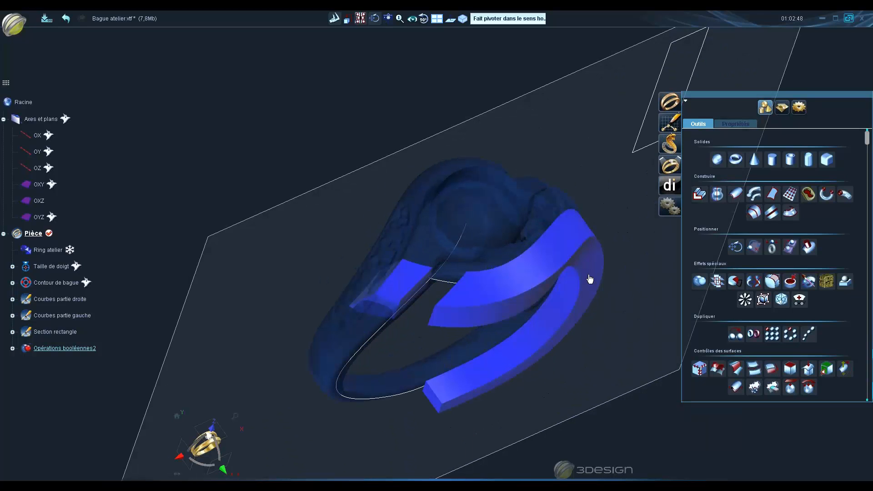
right_click(590, 279)
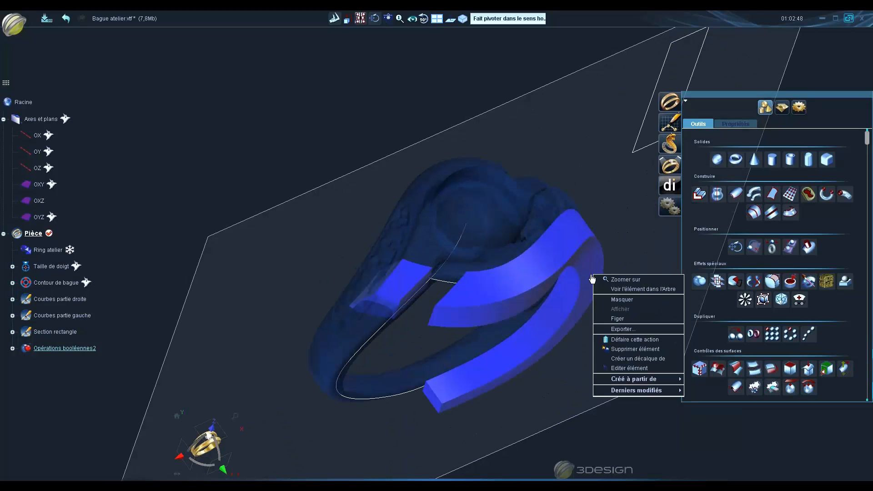
left_click(623, 301)
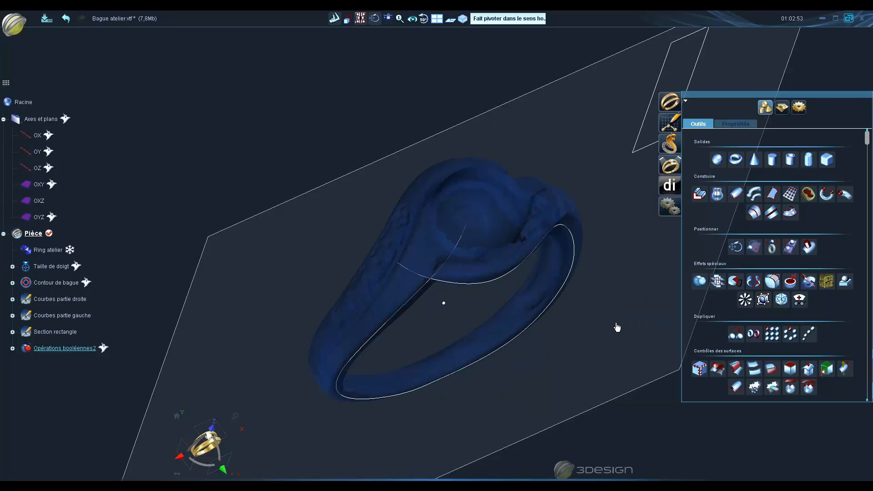
Retrieve the Assistant Balayage2 sweep from the Opérations booléennes2 history as a reference object
scroll(591, 321, "up", 2)
scroll(591, 321, "down", 4)
middle_click_drag(591, 321, 587, 302)
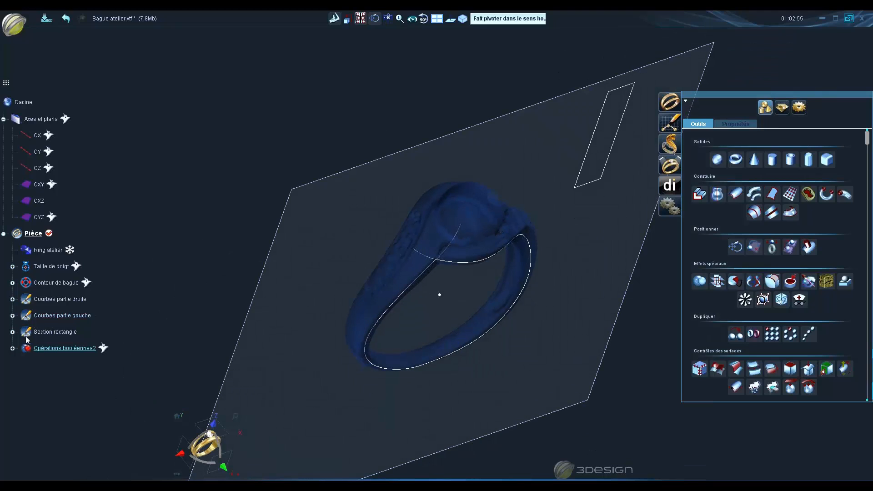
left_click(12, 349)
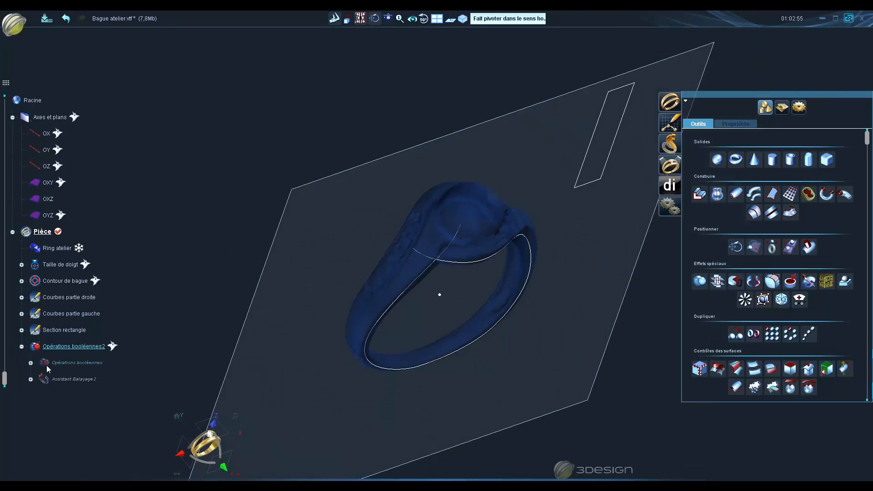
right_click(70, 380)
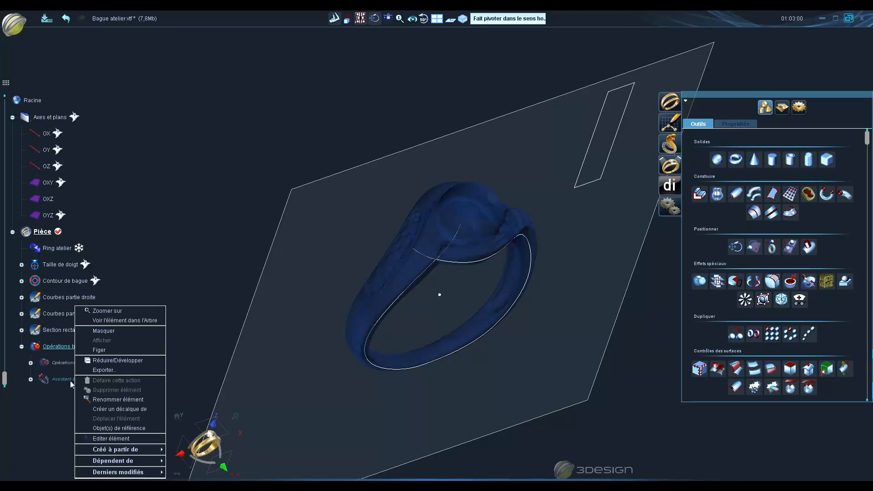
left_click(109, 428)
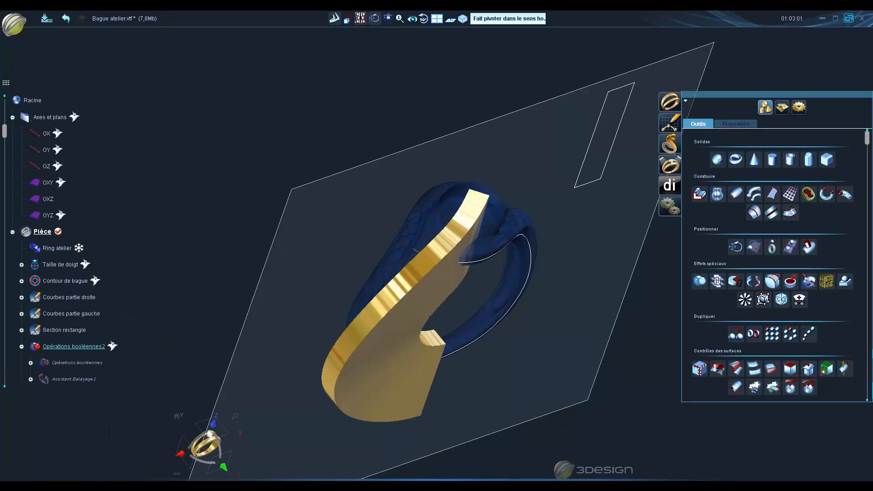
Retrieve the Assistant Balayage sweep nested in the finger-size cut as a reference object and collapse the Opérations booléennes2 branch
left_click(31, 347)
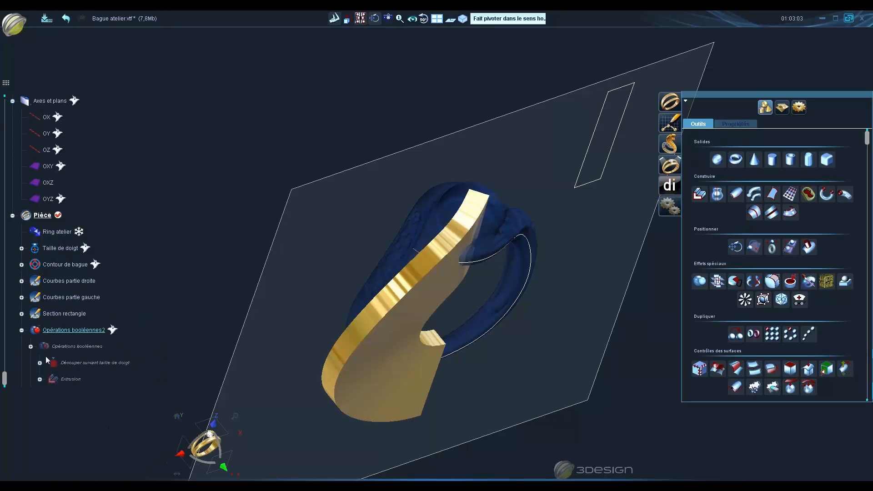
left_click(40, 363)
right_click(98, 364)
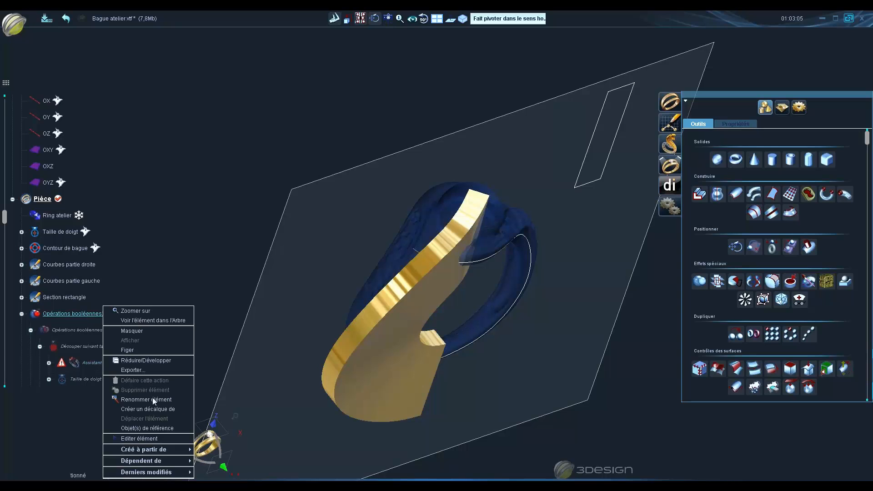
left_click(152, 428)
scroll(468, 368, "up", 3)
middle_click_drag(468, 368, 421, 371)
left_click_drag(5, 198, 16, 377)
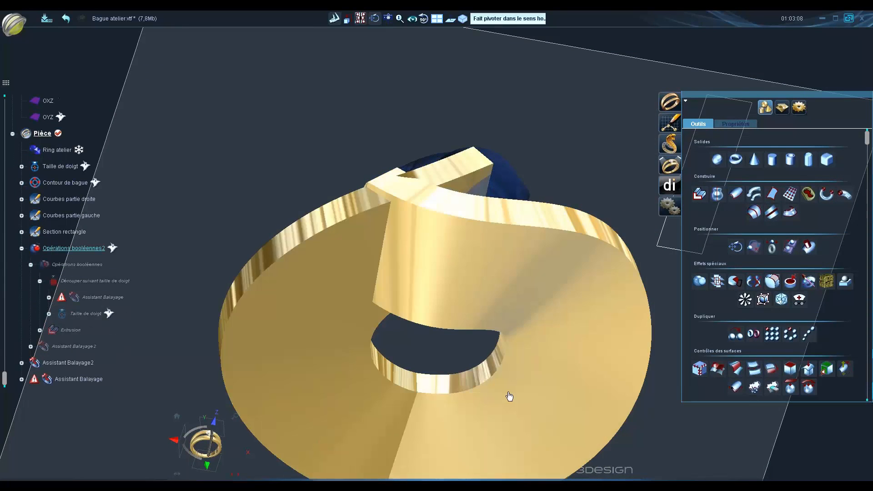
middle_click_drag(508, 396, 503, 366)
left_click(22, 248)
scroll(417, 301, "down", 4)
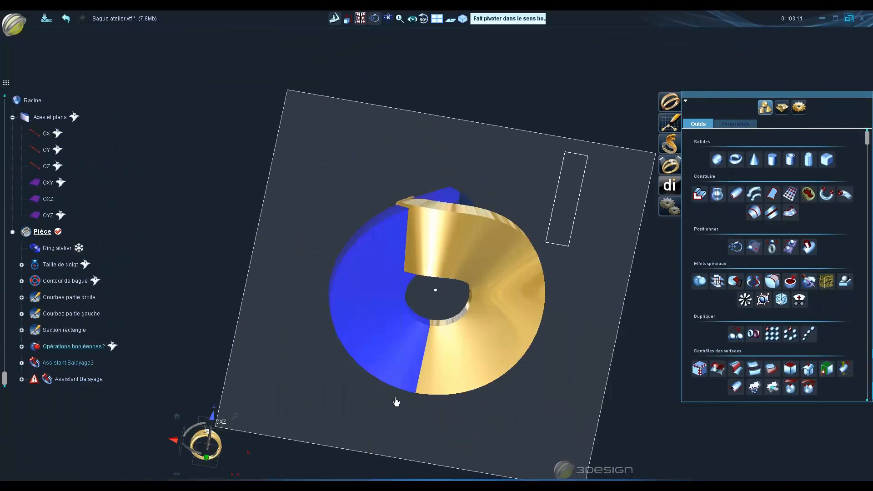
Cut the Assistant Balayage2 sweep along the finger size Taille de doigt
left_click(206, 457)
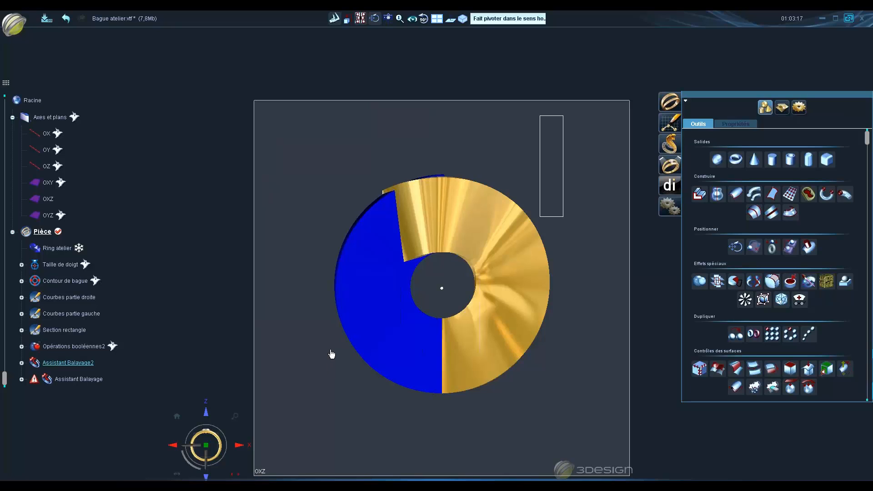
left_click(60, 265)
left_click(784, 108)
left_click(799, 334)
key("Return")
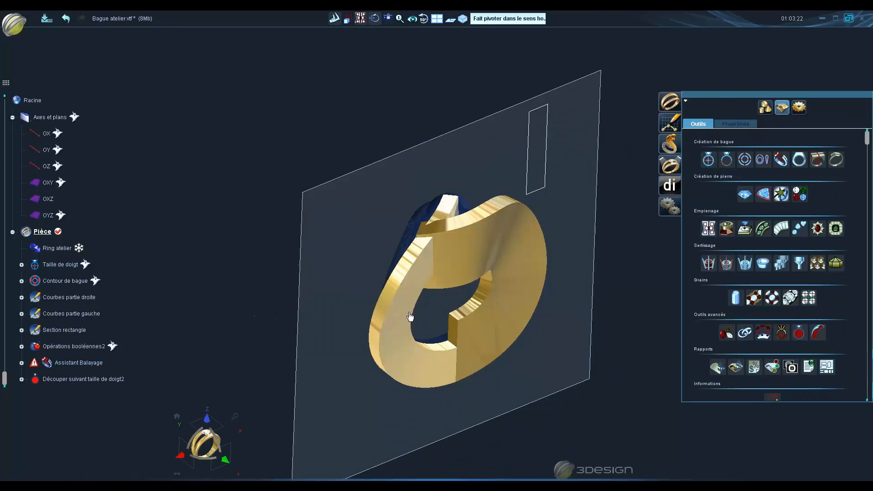
Intersect the finger-size-cut left-hand band with the Extrusion nested in the Opérations booléennes2 history using a Boolean operation
left_click(21, 346)
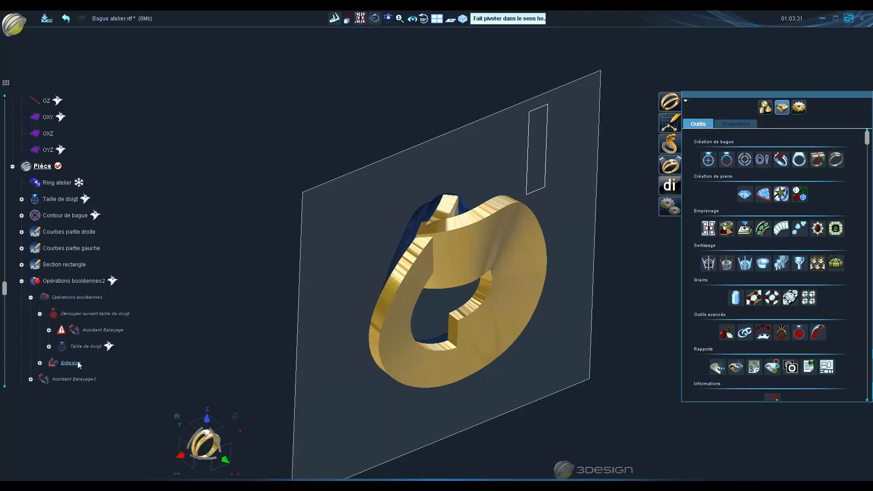
right_click_drag(288, 415, 615, 359)
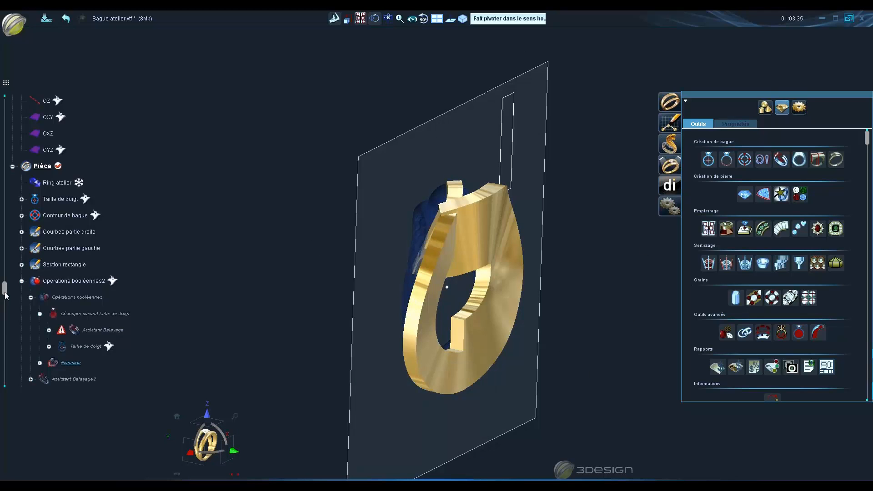
left_click_drag(4, 288, 7, 395)
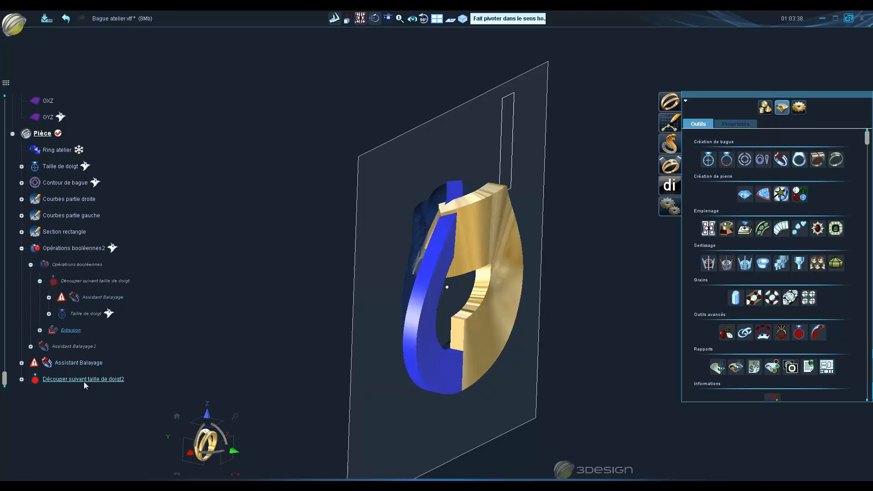
left_click(765, 107)
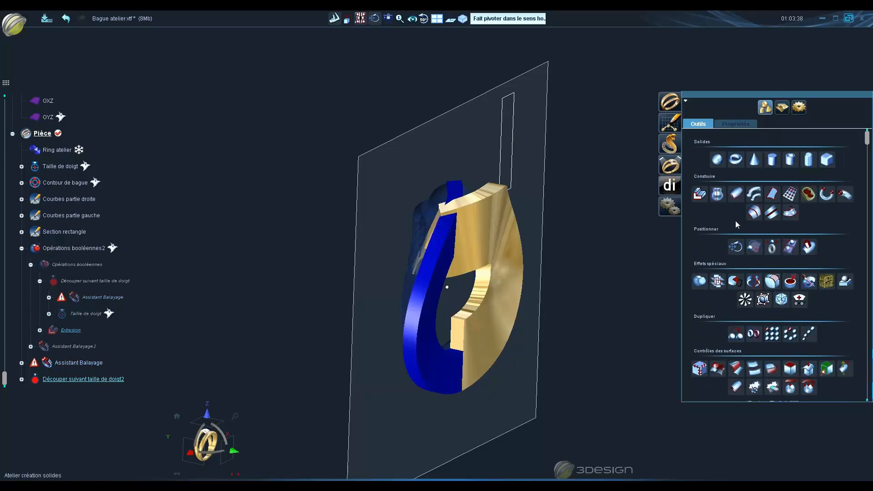
left_click(703, 200)
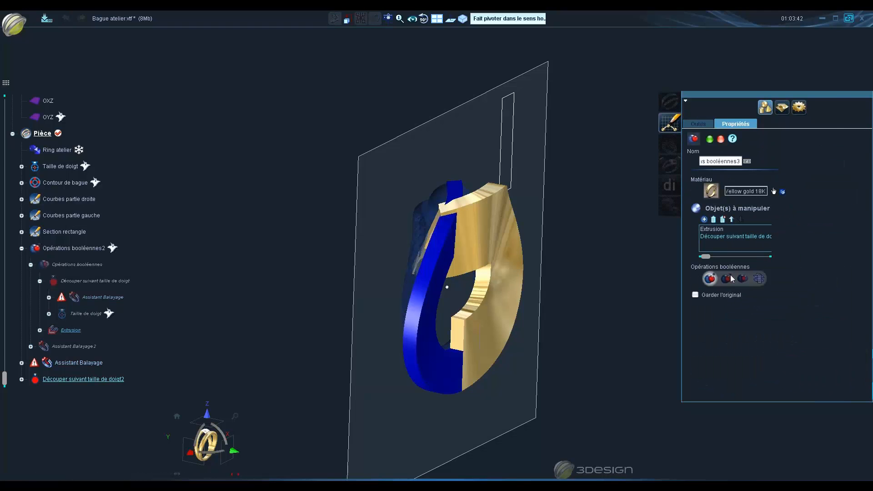
left_click(710, 139)
middle_click_drag(619, 258, 523, 337)
middle_click_drag(457, 321, 321, 246)
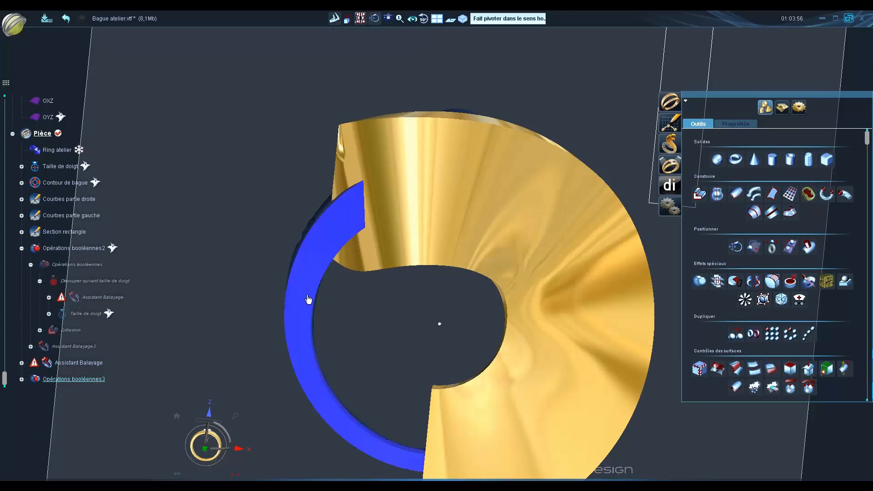
Subtract the Assistant Balayage sweep from the trimmed left-hand band with a Boolean difference
left_click(699, 281)
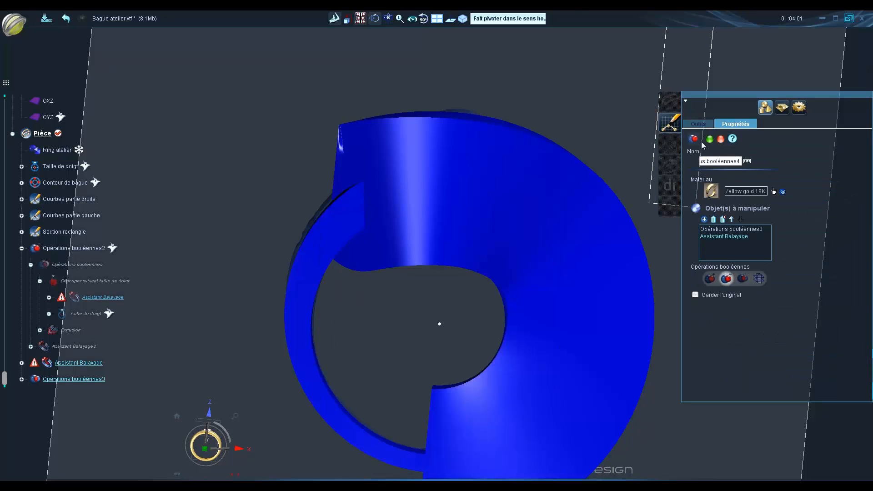
left_click(709, 139)
middle_click_drag(510, 268, 473, 103)
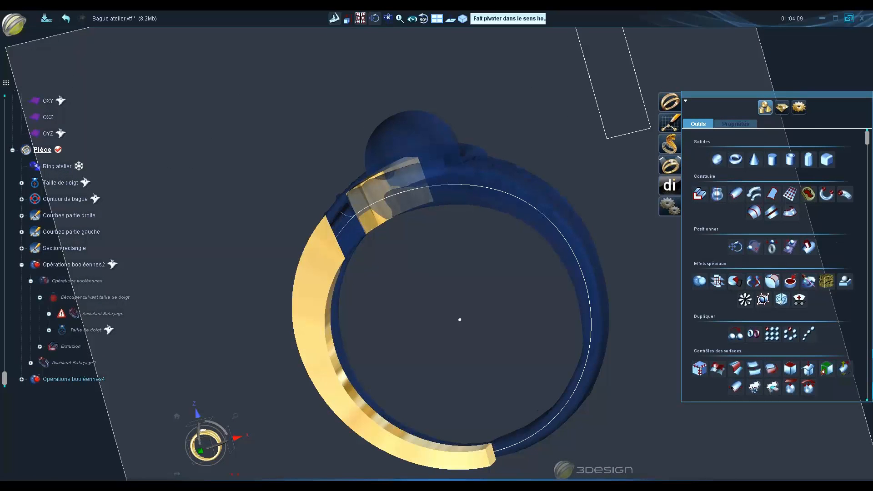
Collapse the Opérations booléennes2 branch, show that right-hand band again and inspect where the two bands cross
left_click(21, 265)
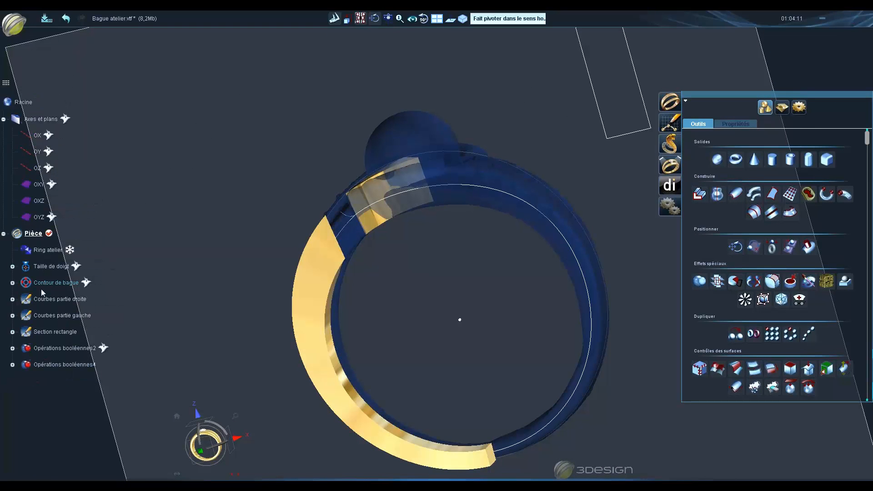
right_click(80, 316)
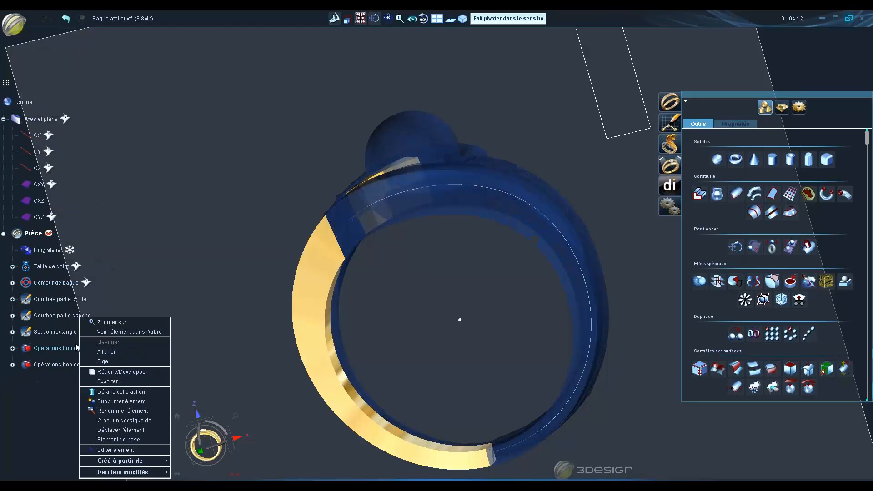
left_click(109, 353)
middle_click_drag(432, 178, 531, 360)
scroll(507, 318, "up", 3)
scroll(530, 360, "up", 3)
middle_click_drag(377, 297, 432, 255)
scroll(455, 295, "down", 3)
middle_click_drag(473, 350, 511, 311)
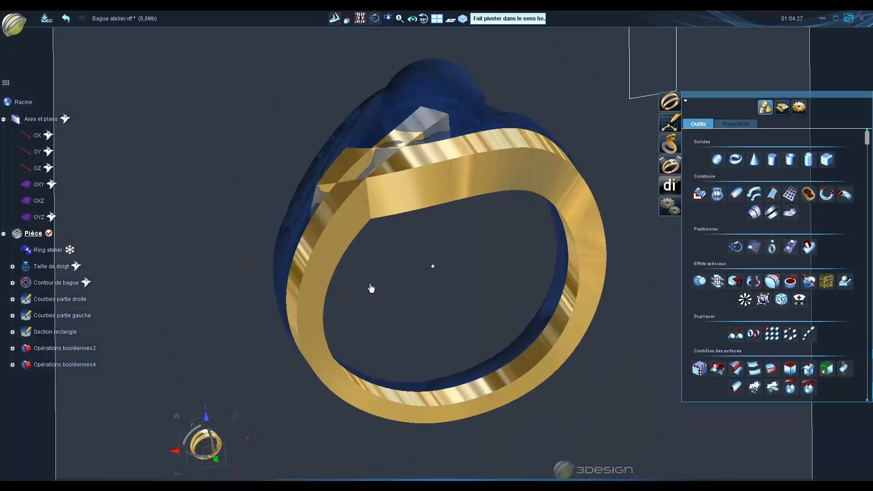
middle_click_drag(371, 288, 515, 319)
Create a Boolean intersection of the Assistant Balayage2 and Assistant Balayage sweeps taken from the two bands' histories
left_click(21, 365)
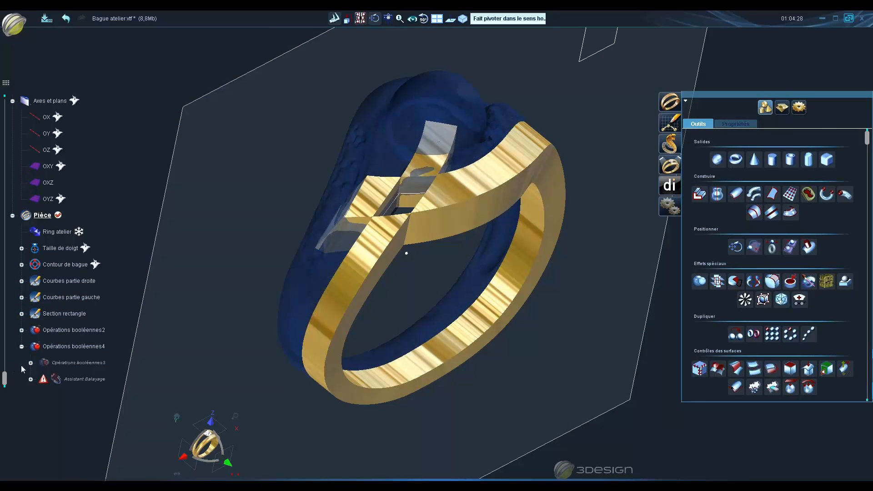
left_click(21, 330)
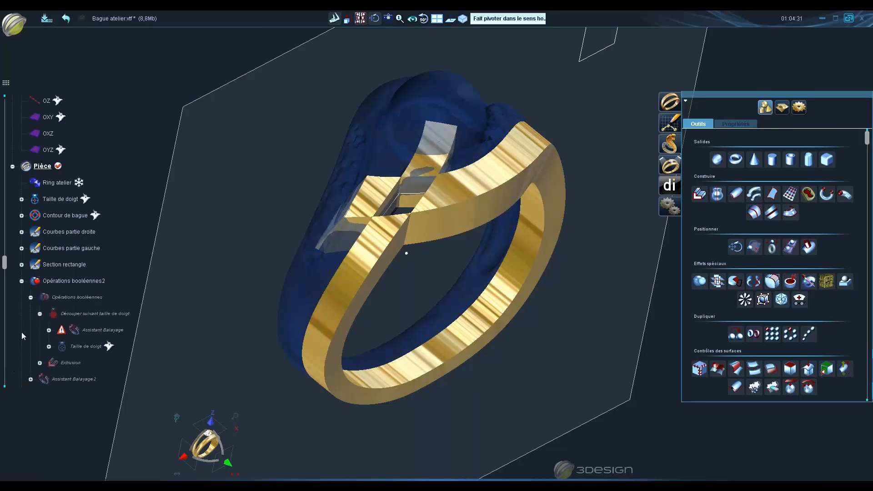
left_click(69, 380)
left_click_drag(5, 263, 1, 386)
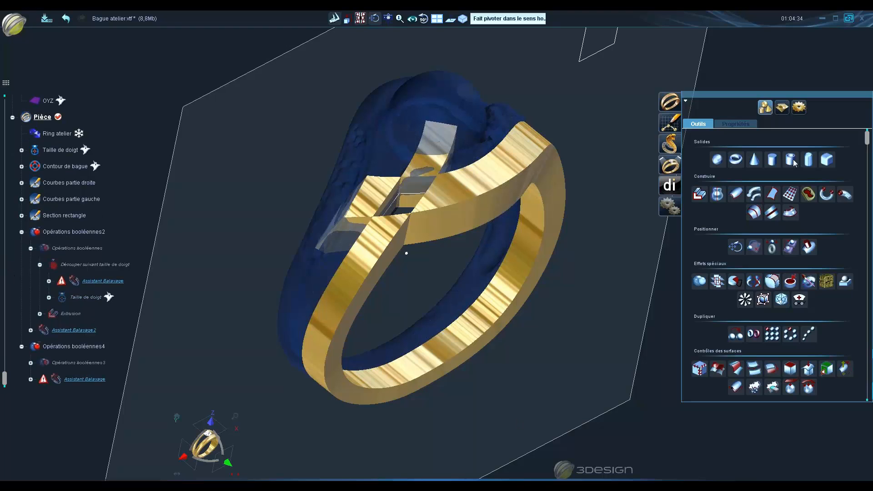
left_click(700, 281)
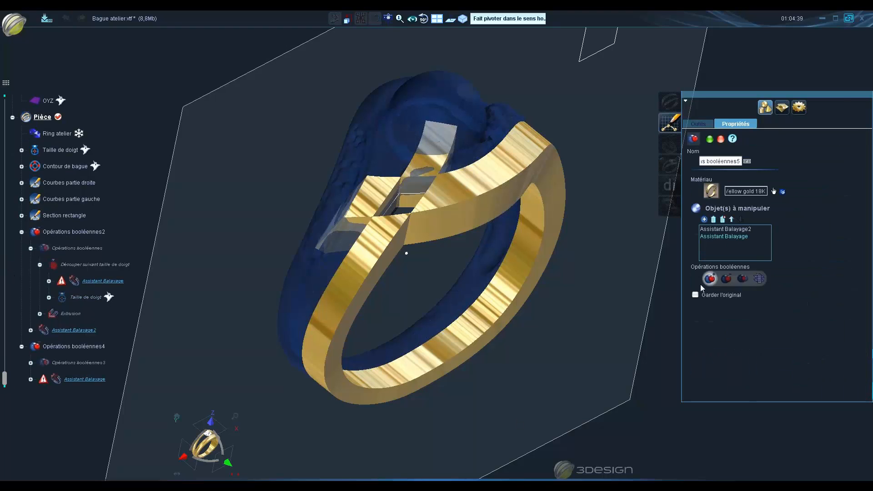
left_click(745, 279)
left_click(708, 141)
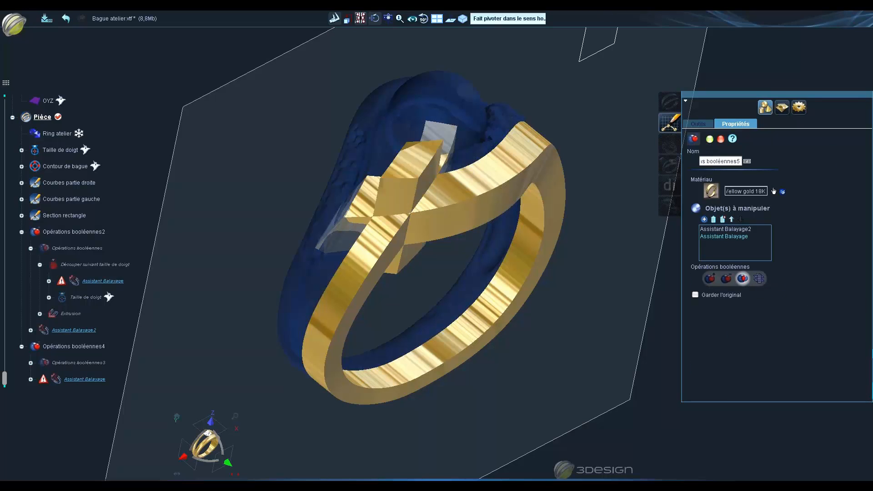
middle_click_drag(552, 308, 418, 276)
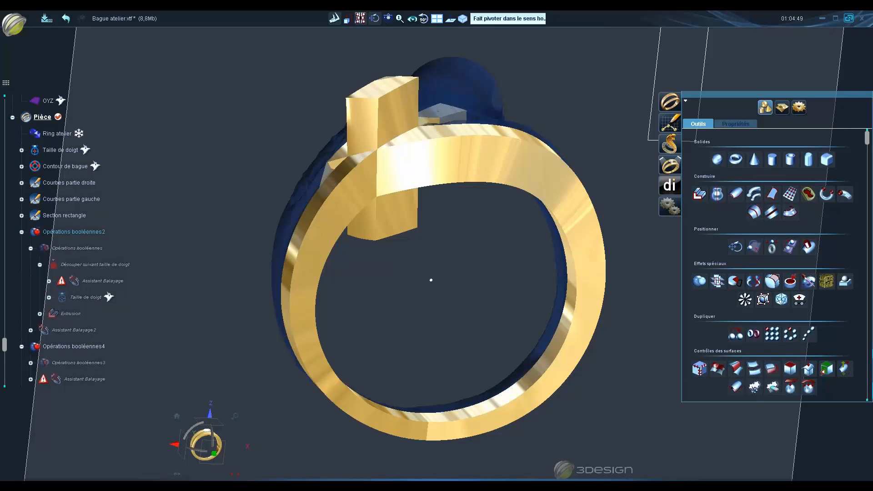
Collapse the Boolean branches and cut the crossing piece Opérations booléennes5 along the finger size Taille de doigt
left_click(214, 453)
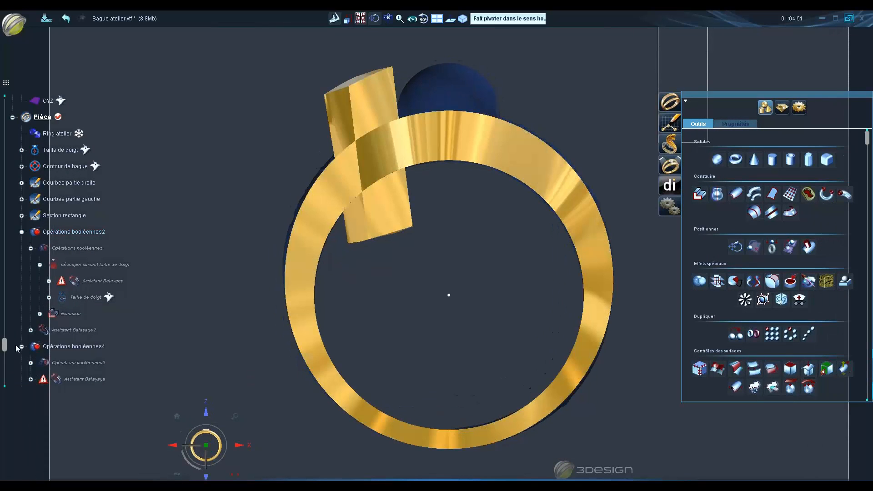
left_click(21, 347)
left_click(21, 248)
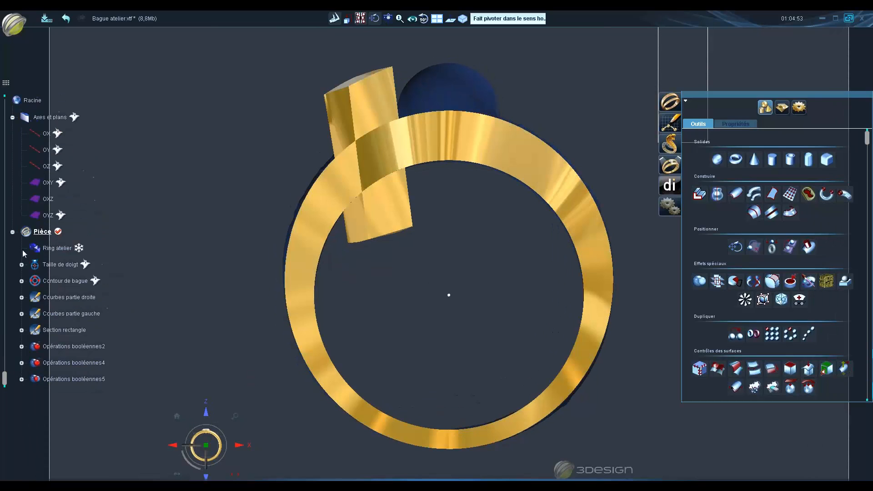
left_click(85, 381)
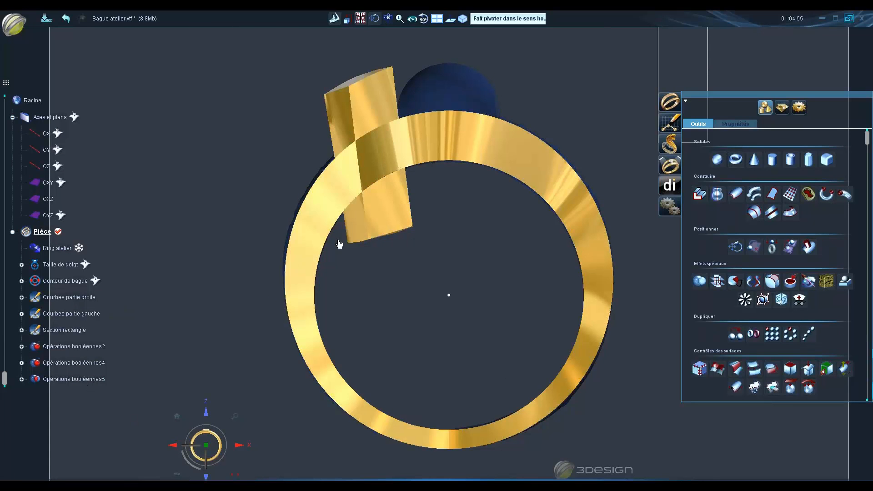
middle_click_drag(440, 159, 430, 311)
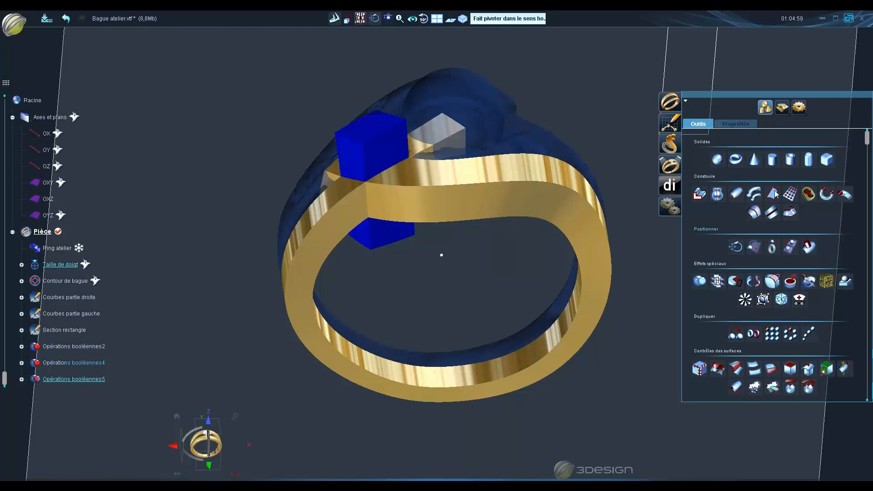
left_click(782, 107)
left_click(803, 335)
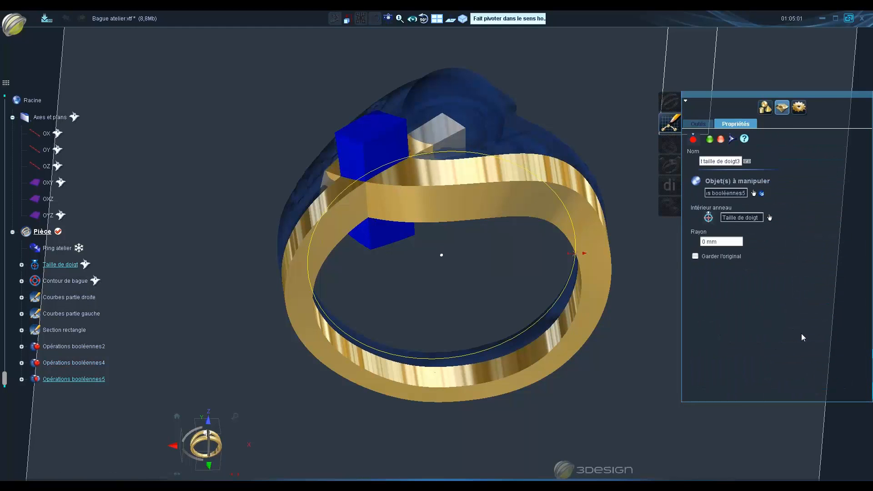
key("Return")
middle_click_drag(477, 382, 482, 182)
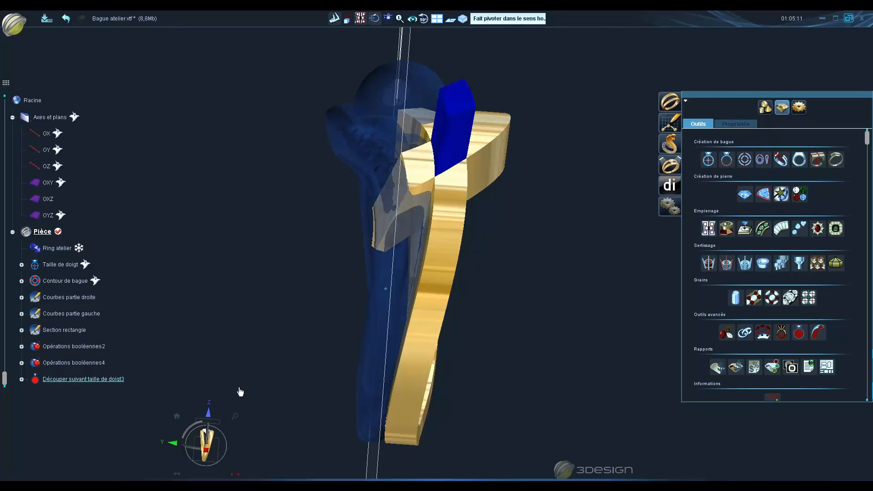
Intersect the finger-size-cut crossing piece with the Extrusion nested in the Opérations booléennes4 history
left_click(22, 362)
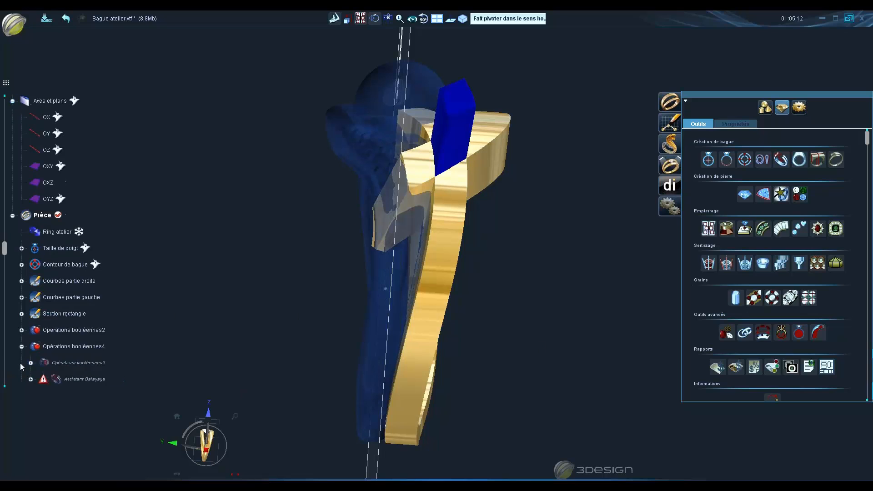
left_click(30, 362)
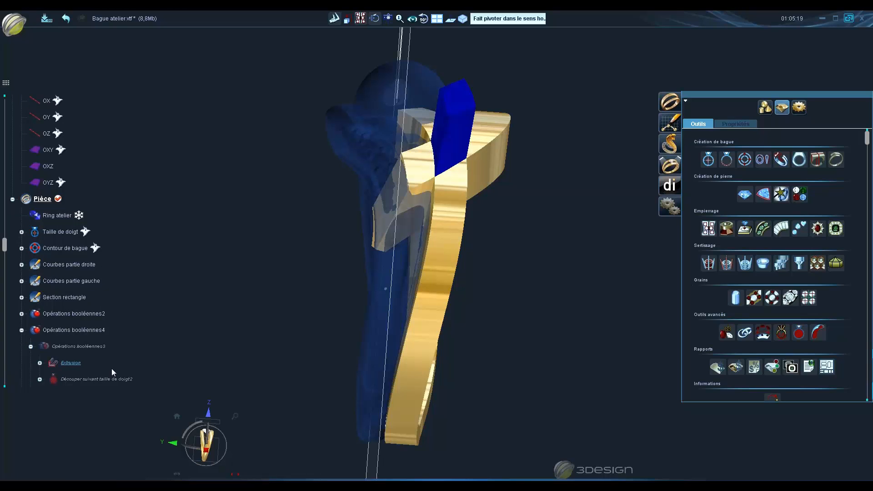
scroll(117, 372, "down", 2)
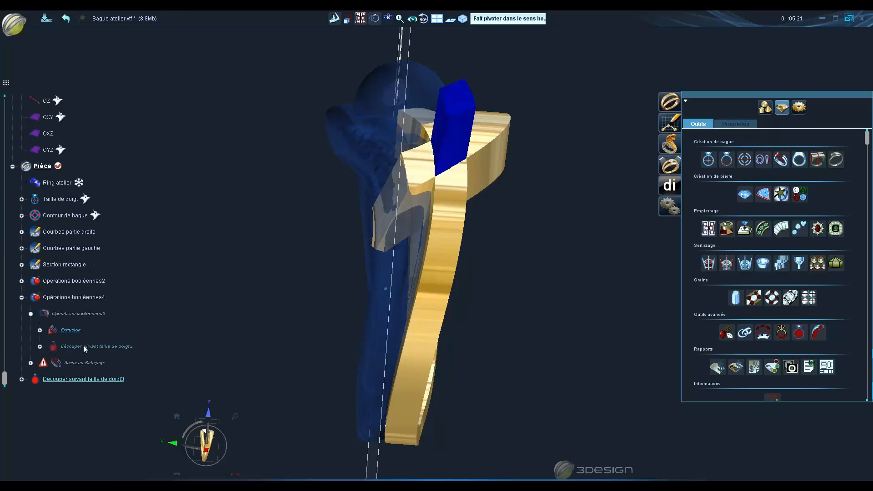
scroll(84, 348, "up", 2)
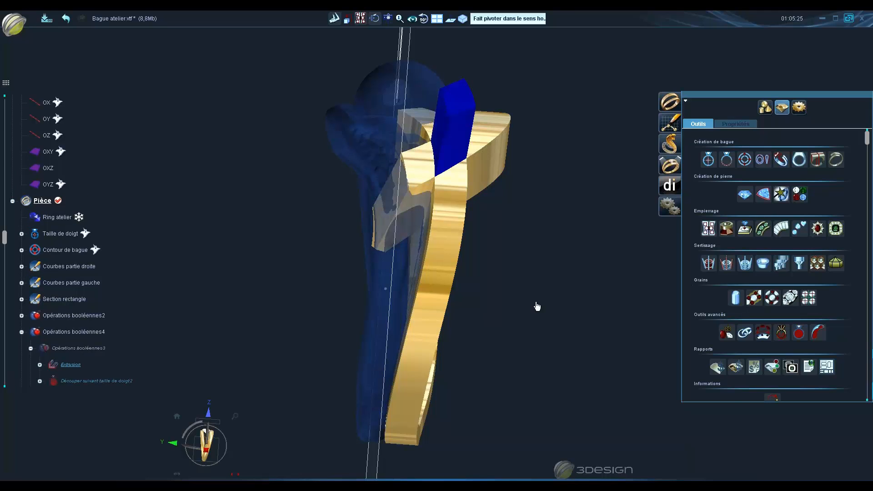
middle_click_drag(535, 303, 212, 244)
left_click(222, 448)
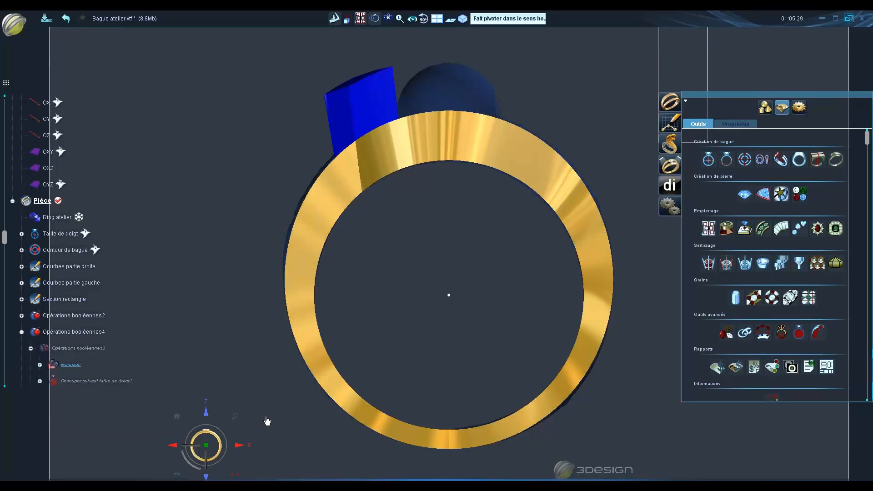
left_click(766, 109)
left_click(703, 281)
left_click(738, 276)
left_click(711, 139)
Inspect the trimmed crossing piece, collapse the Opérations booléennes4 branch and save the file
middle_click_drag(491, 154, 409, 127)
scroll(392, 179, "up", 5)
left_click(422, 113)
middle_click_drag(501, 329, 506, 441)
scroll(440, 344, "down", 4)
left_click(317, 269)
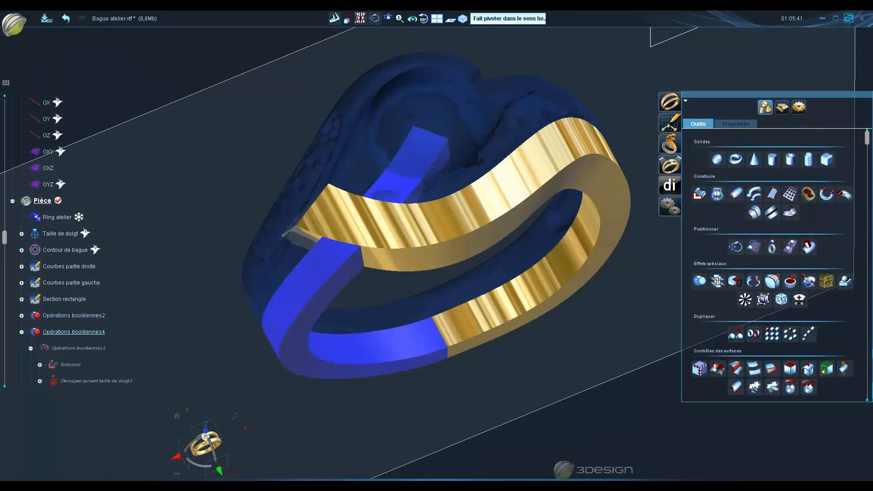
left_click(22, 333)
key("ctrl+s")
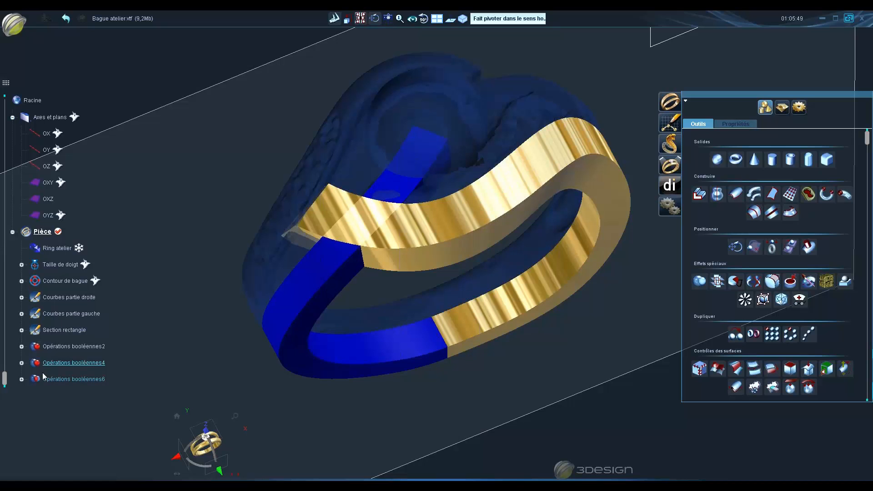
middle_click_drag(291, 195, 423, 254)
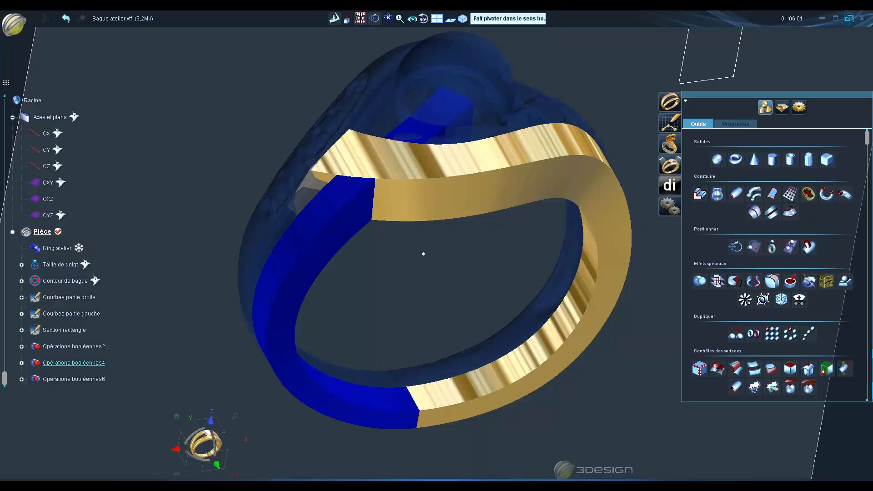
middle_click_drag(423, 253, 482, 305)
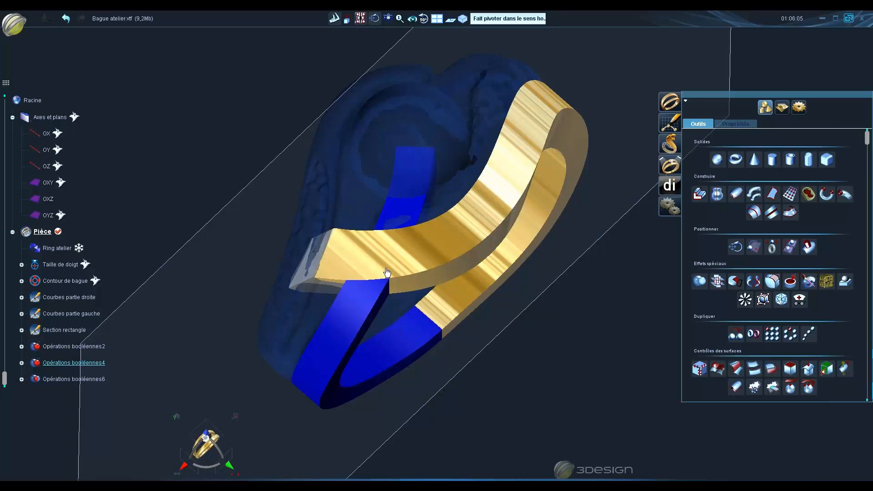
left_click(337, 259)
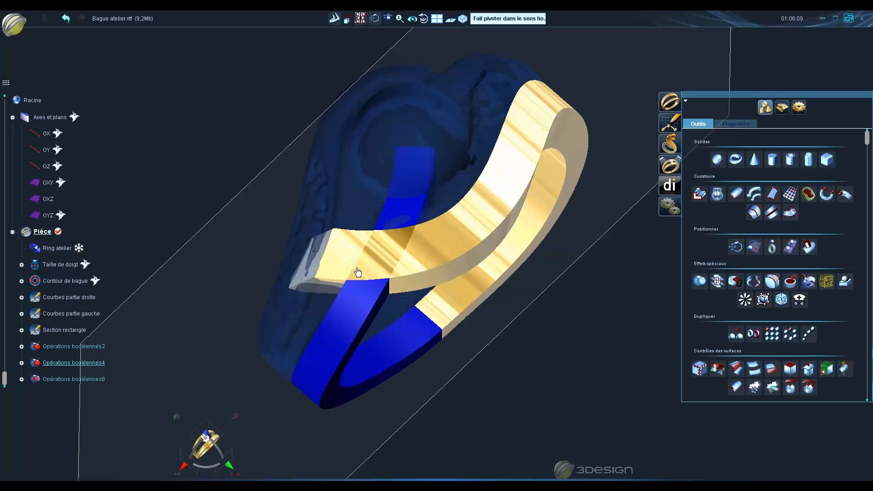
Hide the crossing piece Opérations booléennes6 to expose the gap between the two bands
middle_click_drag(397, 314, 386, 246)
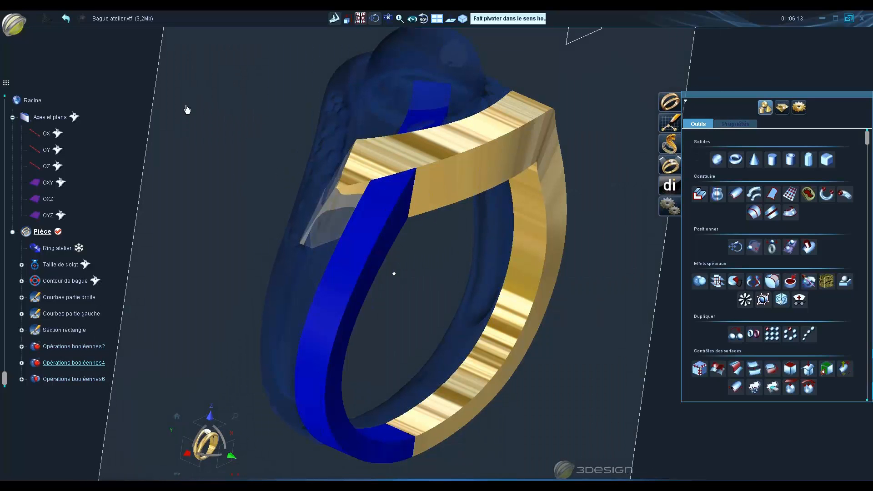
middle_click_drag(372, 267, 319, 279)
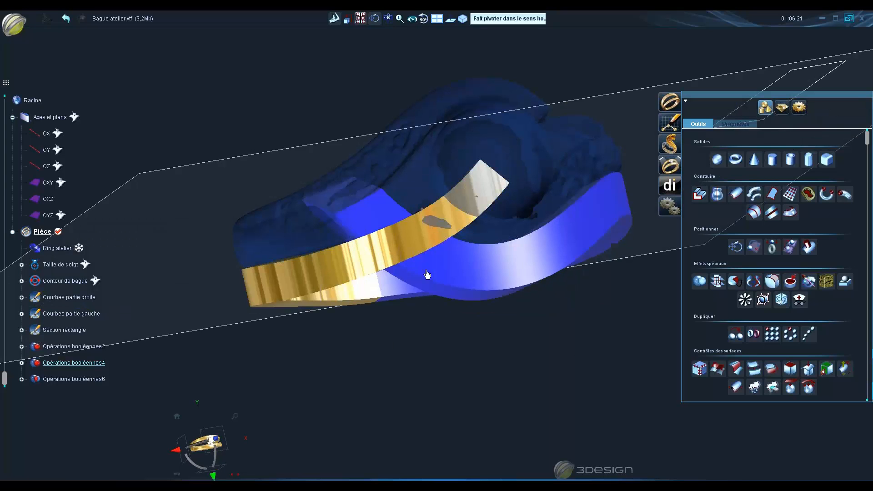
middle_click(410, 295)
mouse_move(428, 359)
middle_mouse_down()
mouse_move(447, 150)
mouse_move(432, 357)
middle_mouse_up()
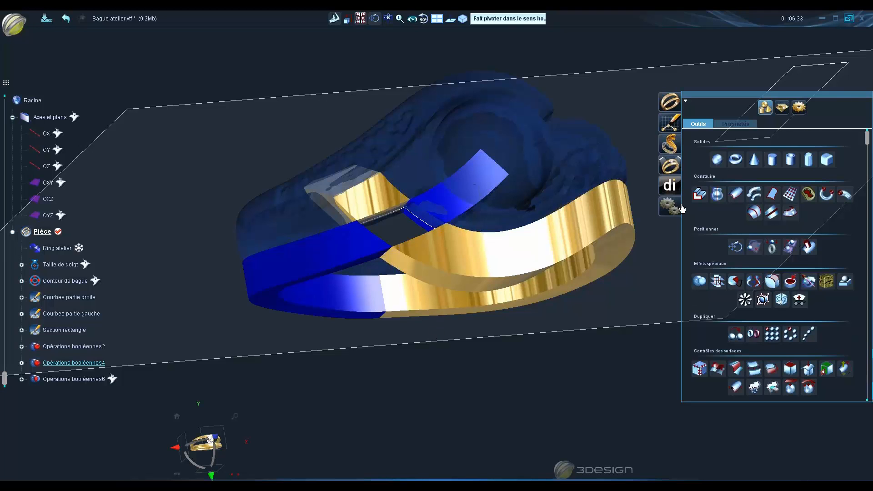
Extract the sub-elements of the band Opérations booléennes4 without keeping the original
scroll(761, 318, "down", 5)
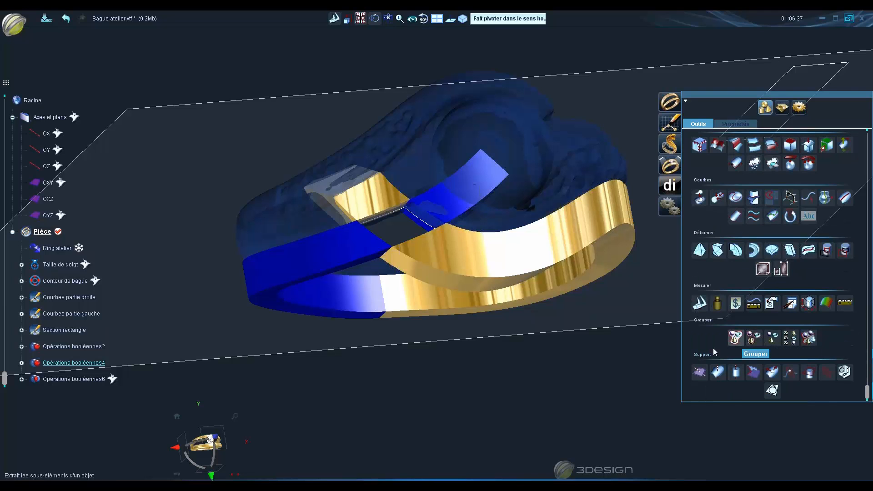
middle_click_drag(400, 314, 360, 208)
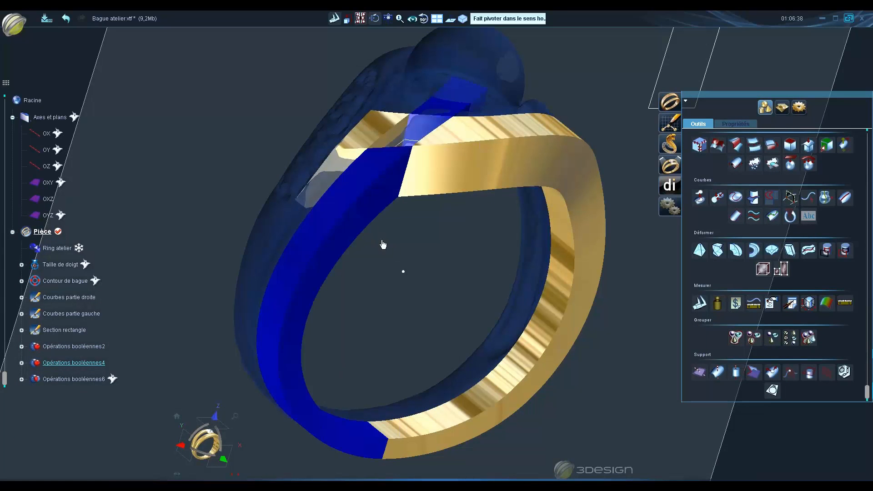
middle_click_drag(407, 249, 333, 268)
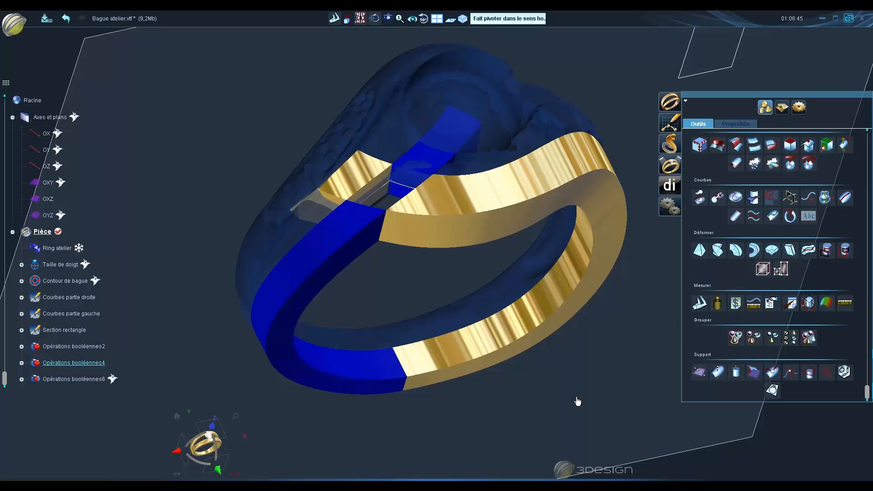
left_click(754, 337)
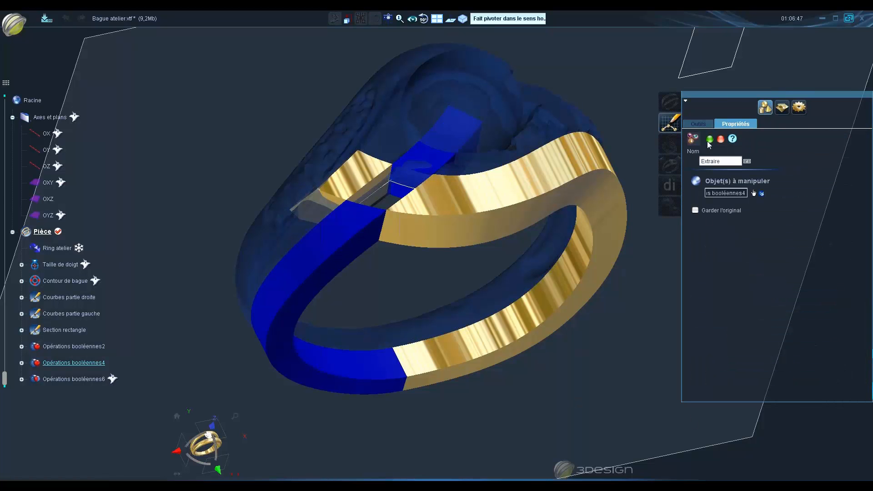
left_click(709, 139)
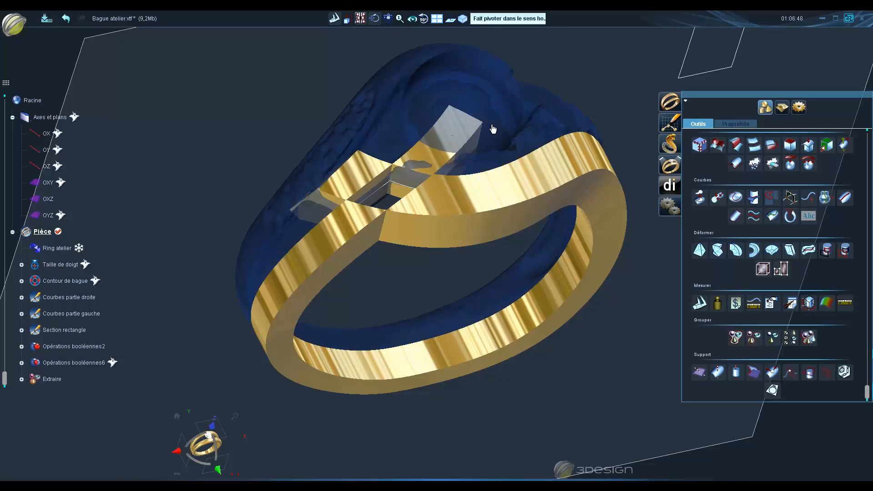
Filter the extracted band Extraire to remove the excess segment beyond the crossing
left_click(459, 130)
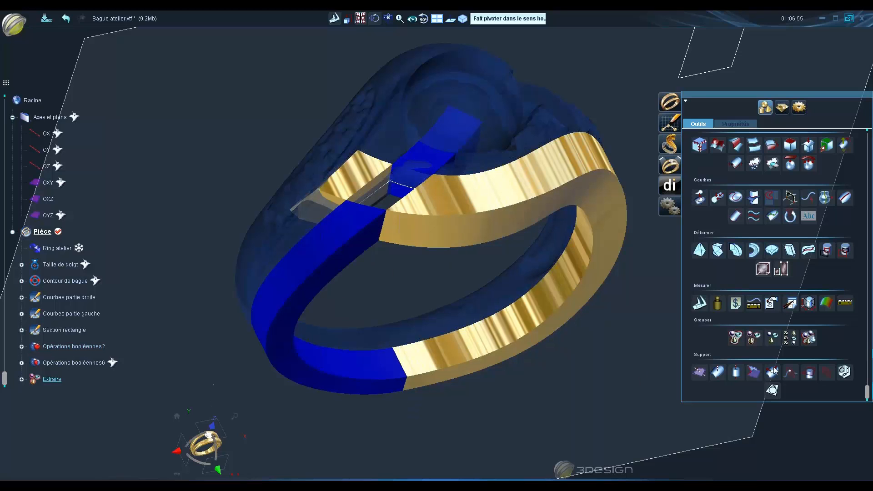
left_click(787, 343)
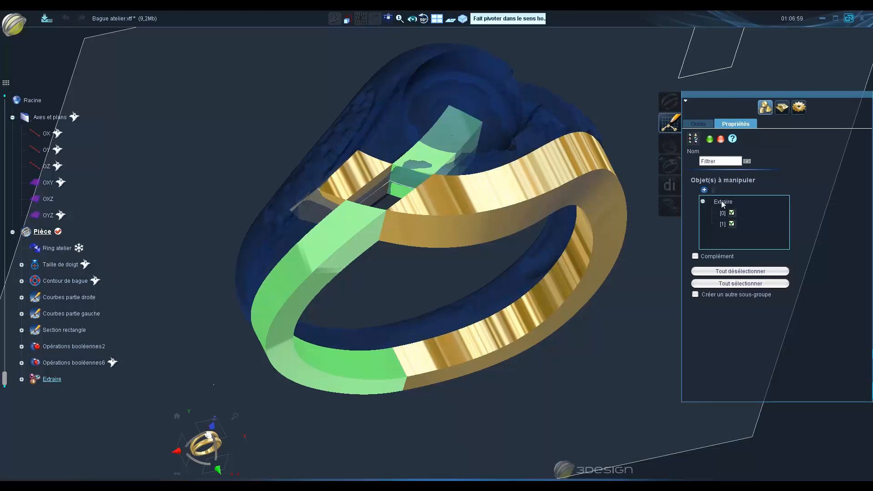
left_click(462, 144)
middle_click_drag(471, 281, 547, 280)
key("Return")
Extract the sub-elements of the other band, Opérations booléennes2, without keeping the original
left_click(490, 222)
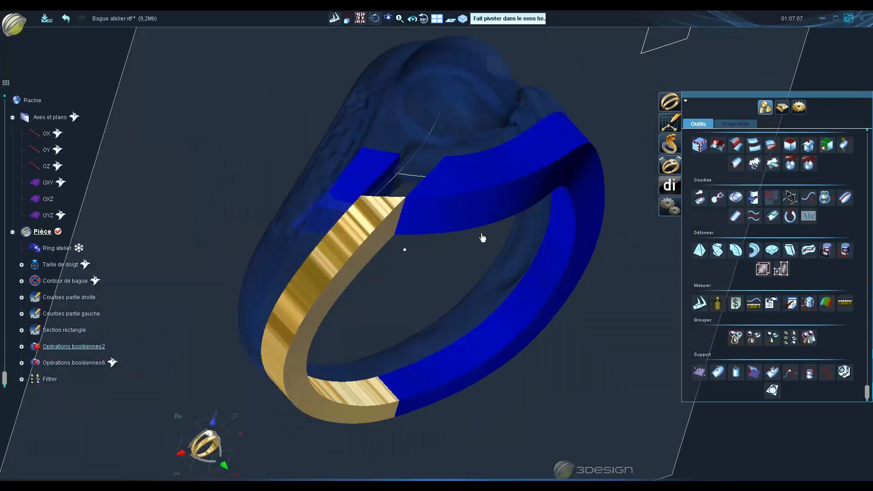
left_click(754, 337)
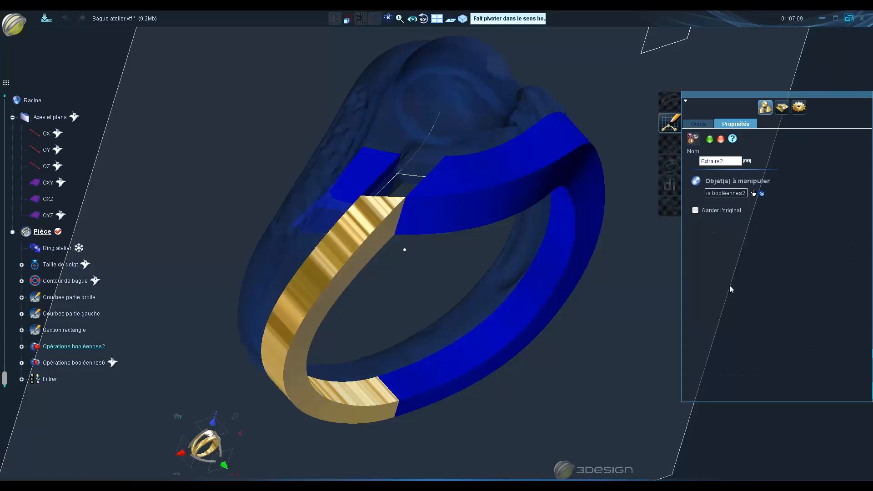
left_click(710, 139)
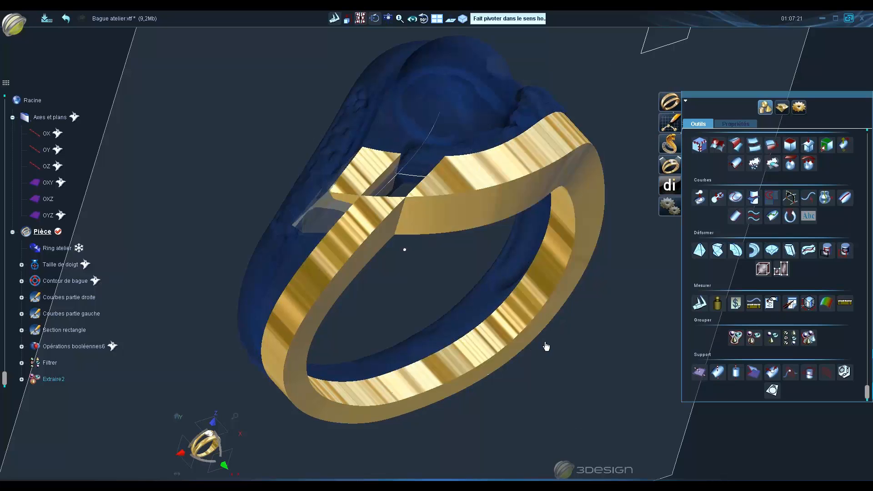
Filter Extraire2 to remove its segment beyond the crossing, and save the file
middle_click_drag(538, 219, 408, 292)
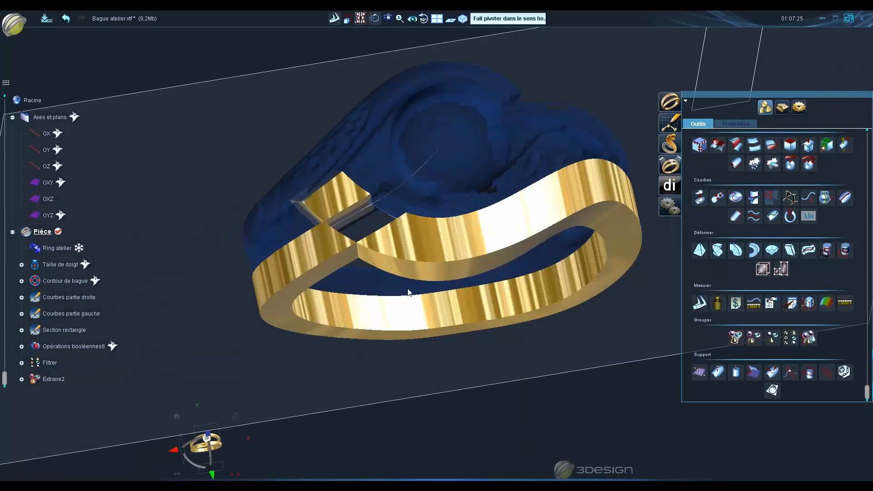
middle_click_drag(458, 304, 500, 316)
left_click(484, 289)
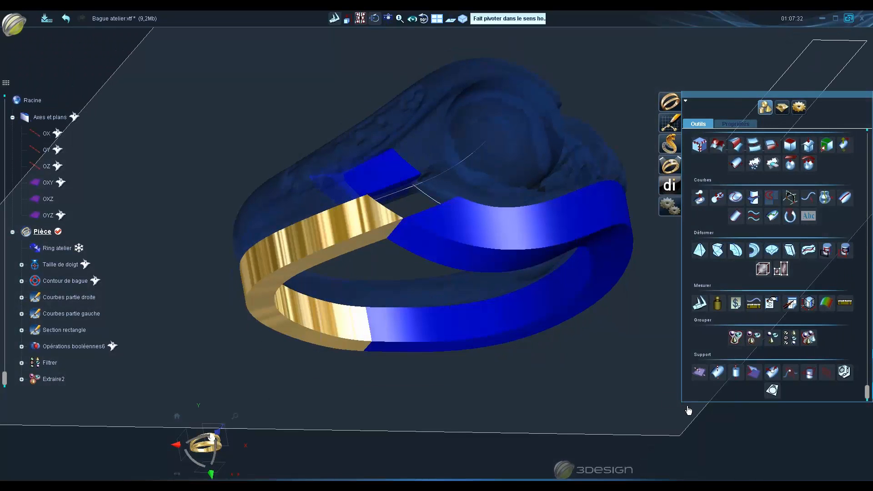
middle_click_drag(792, 410, 423, 359)
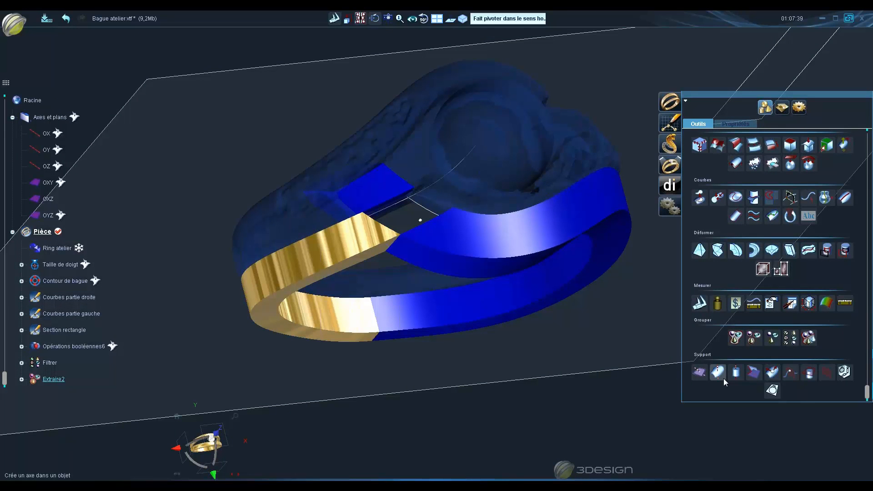
left_click(791, 339)
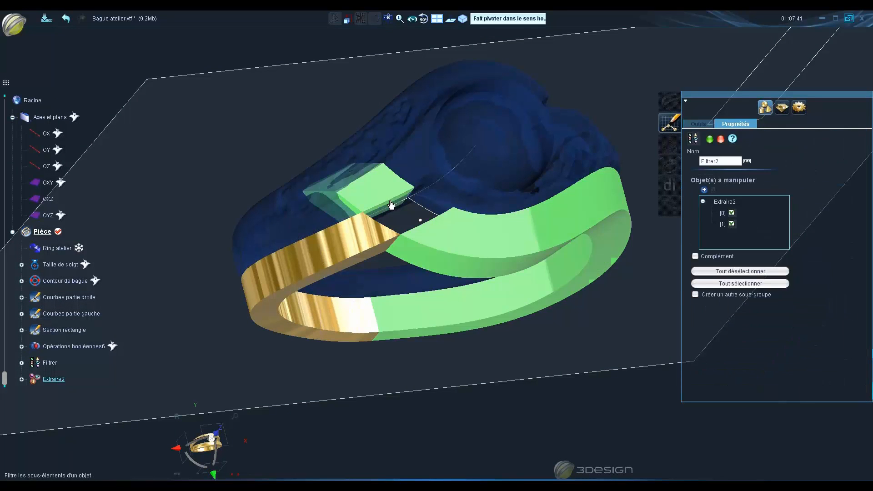
key("Return")
middle_click_drag(478, 222, 478, 204)
key("ctrl+s")
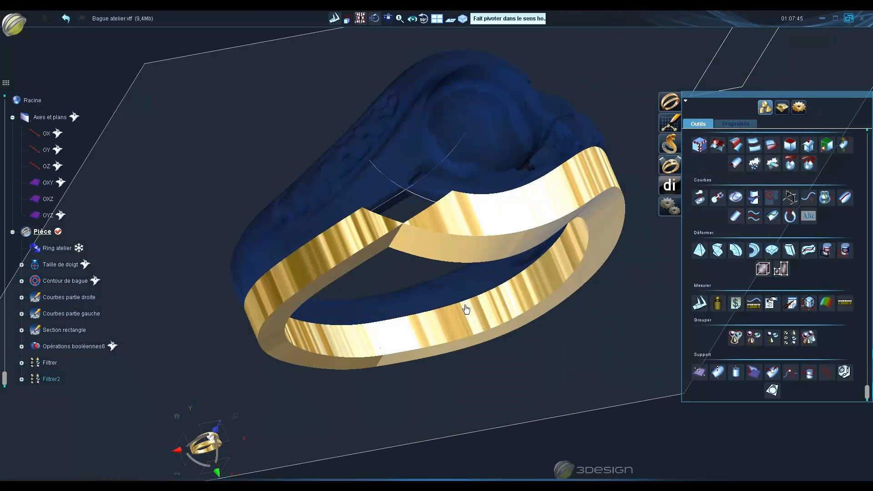
Show the crossing piece Opérations booléennes6 again between the filtered bands
right_click(78, 346)
left_click(105, 353)
middle_click_drag(454, 312, 319, 433)
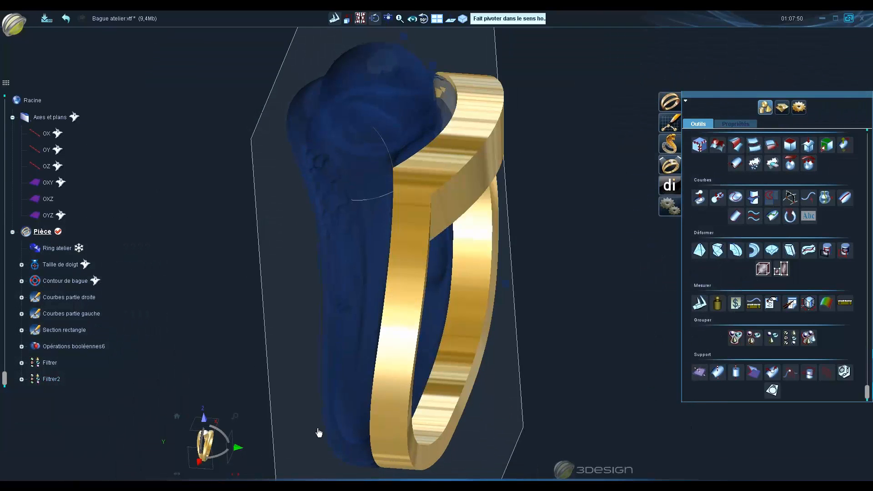
Examine the assembled bands and crossing piece from the front, back, top and side
left_click(205, 453)
middle_click_drag(635, 246, 410, 250)
left_click(226, 443)
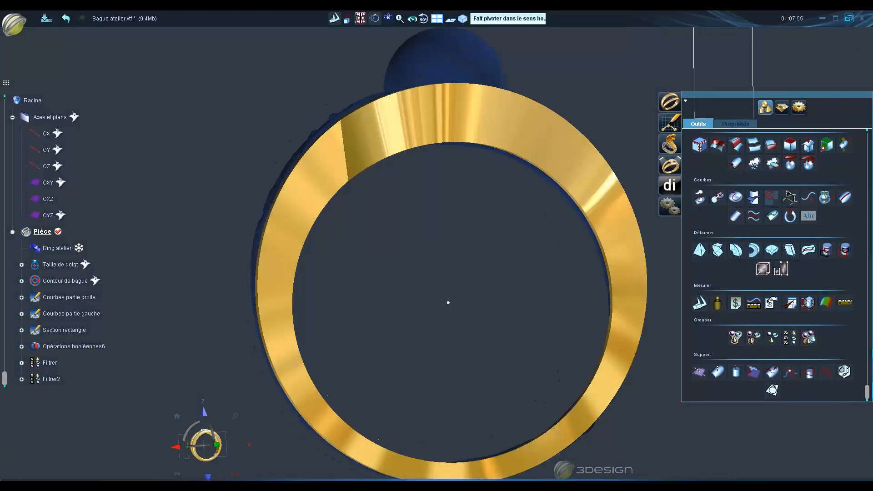
left_click(238, 445)
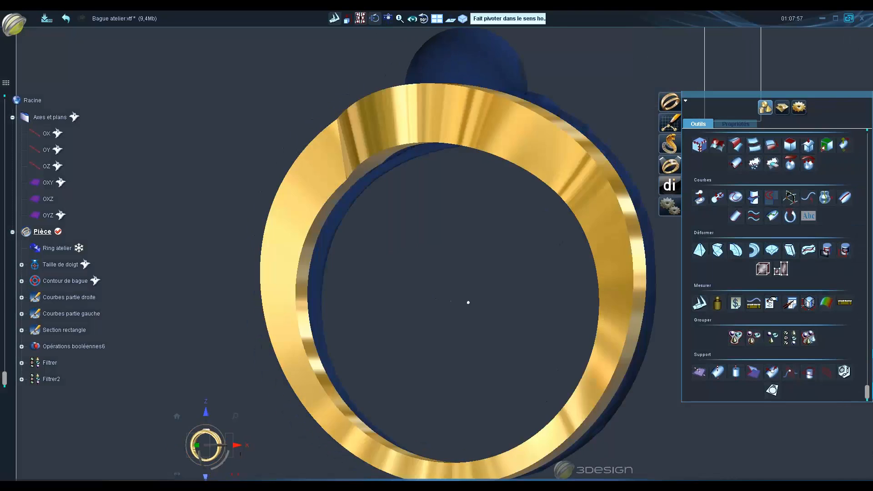
left_click(206, 412)
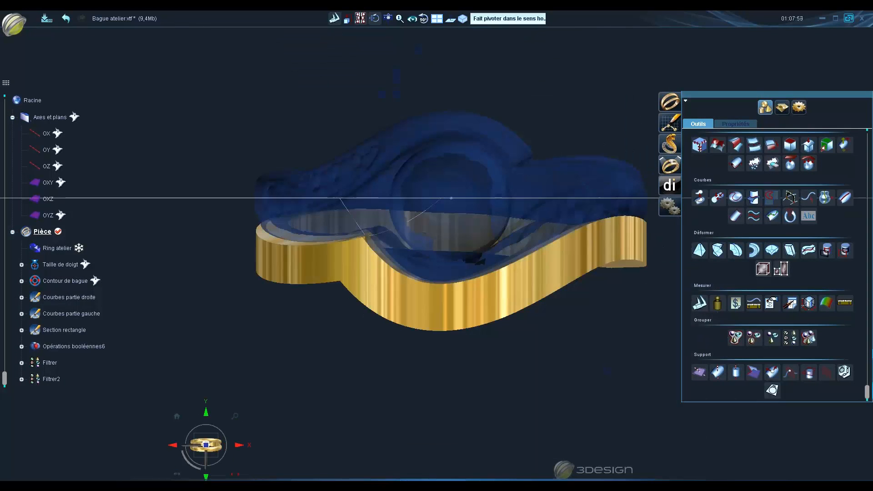
middle_click_drag(359, 450, 614, 317)
scroll(394, 317, "up", 2)
middle_click_drag(600, 389, 273, 326)
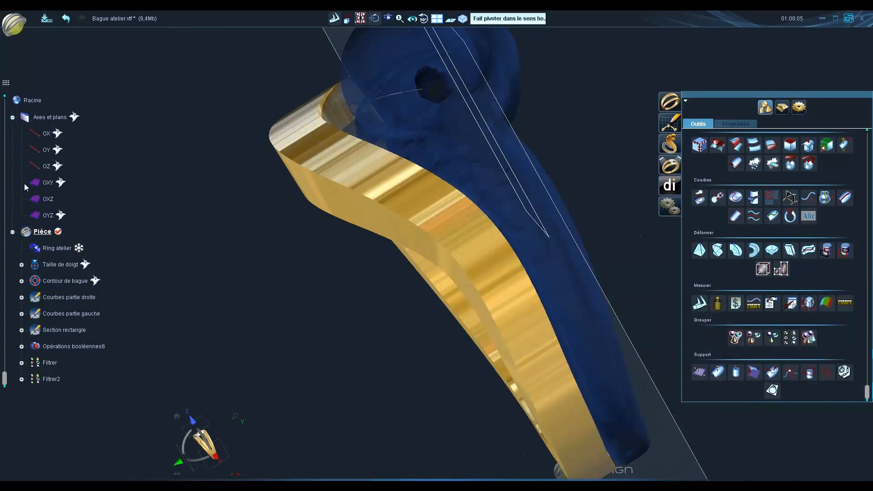
Unfreeze the scanned reference ring Ring atelier so it is fully displayed beside the bands
right_click(56, 249)
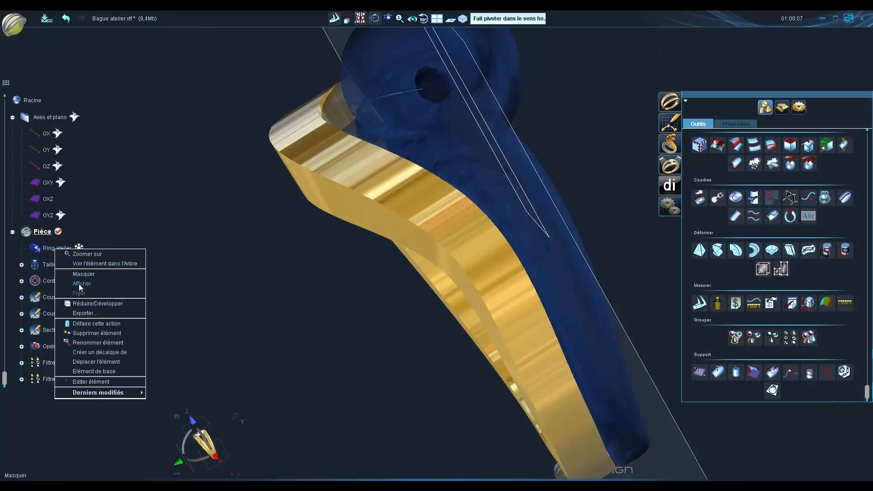
left_click(80, 276)
middle_click_drag(318, 337, 352, 385)
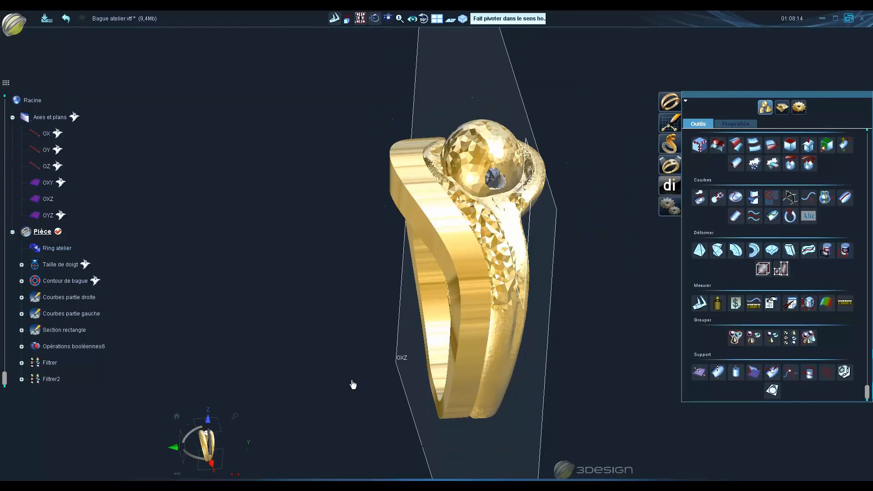
Compare the modelled band's fit against the scanned ring from the front, side and oblique angles
left_click(176, 461)
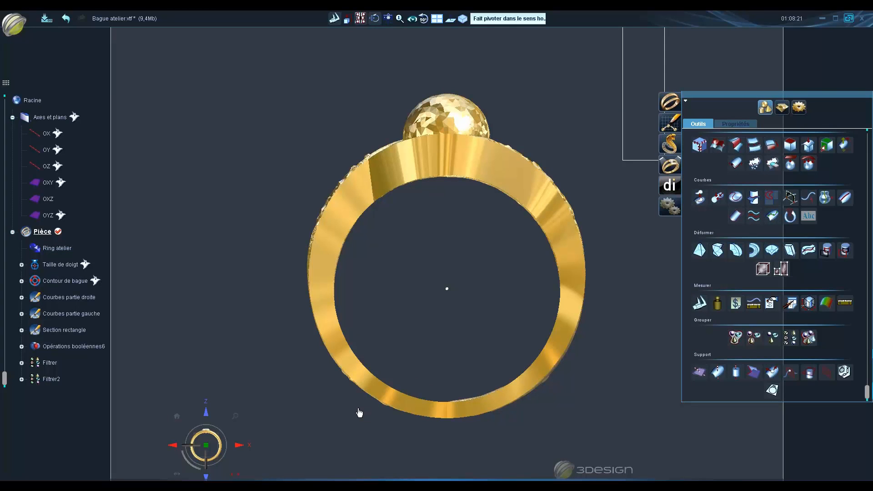
middle_click_drag(441, 232, 316, 344)
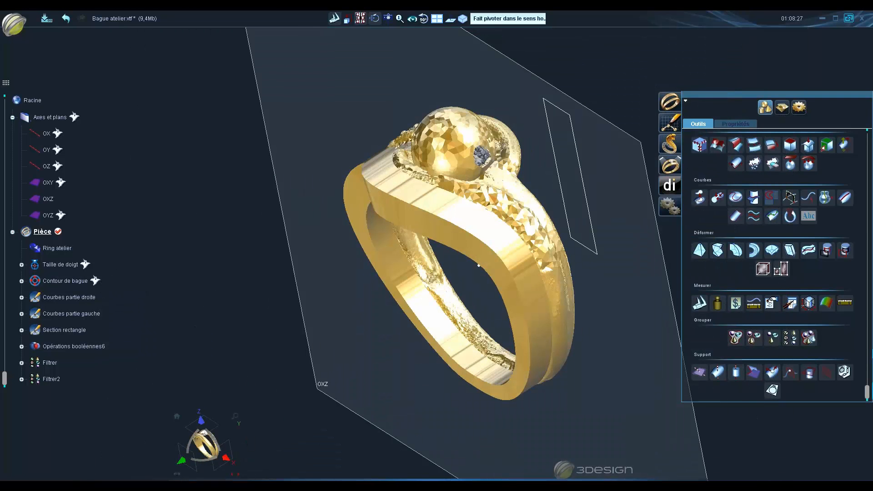
left_click(225, 457)
left_click(172, 447)
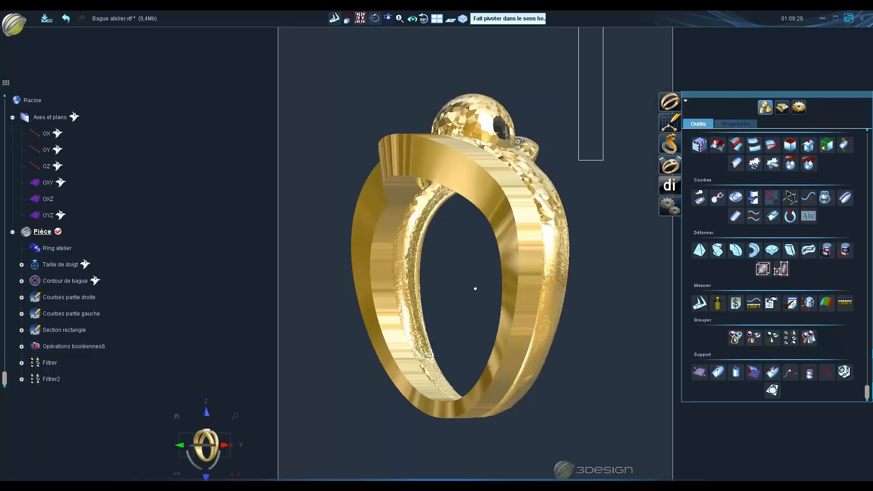
middle_click_drag(432, 277, 206, 374)
left_click(219, 461)
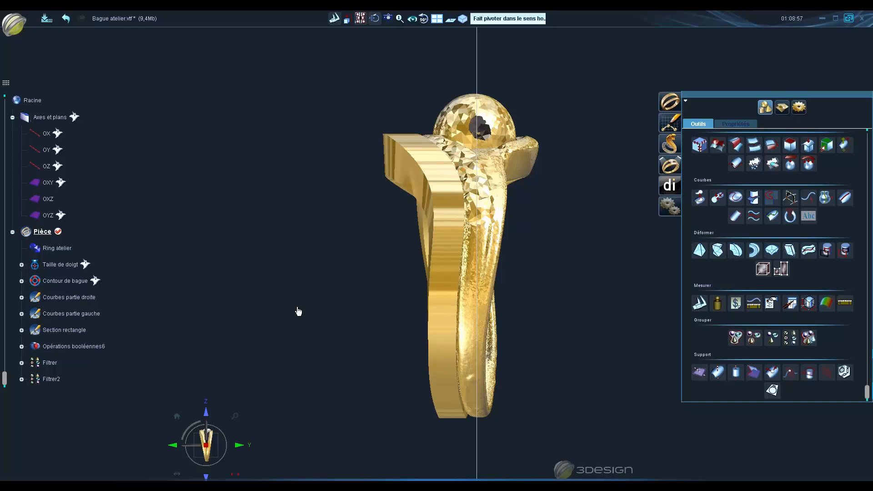
middle_click_drag(580, 348, 457, 273)
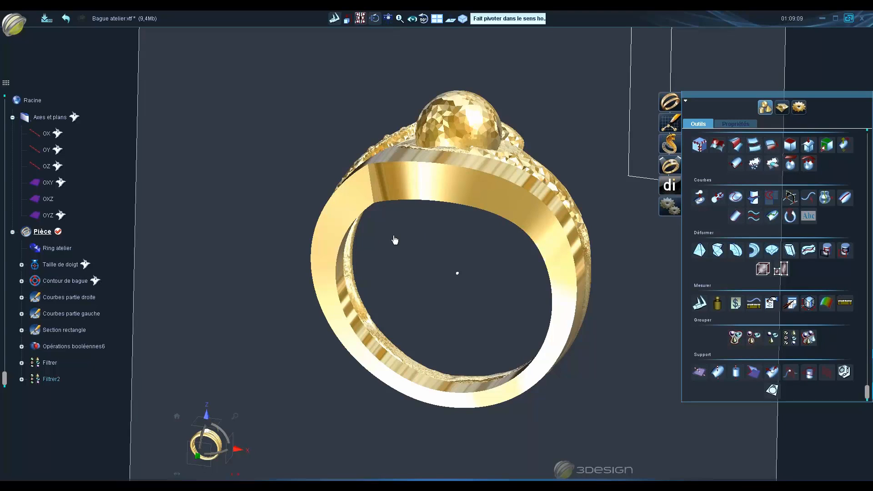
middle_click_drag(393, 297, 420, 313)
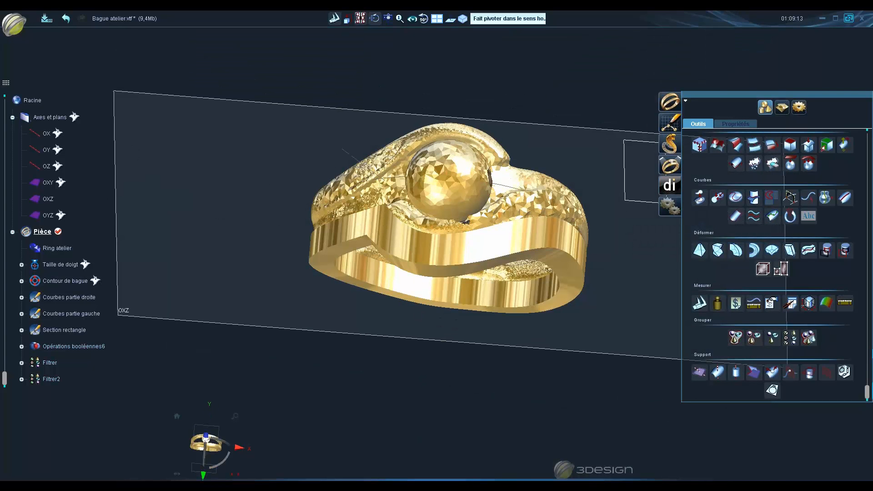
Unite the crossing piece Opérations booléennes6 with Filtrer and Filtrer2 into one band using a Boolean operation
key("ctrl+s")
left_click(353, 252)
scroll(705, 312, "up", 3)
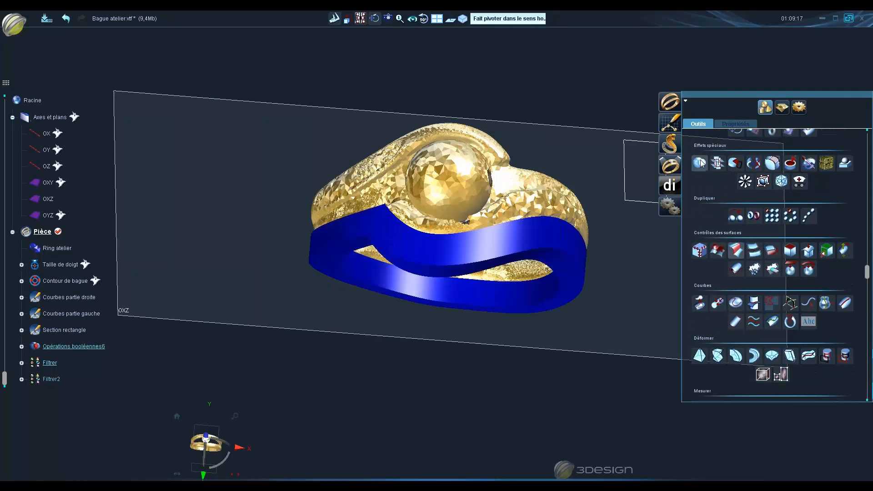
left_click(700, 163)
middle_click_drag(510, 351, 421, 223)
left_click(421, 222)
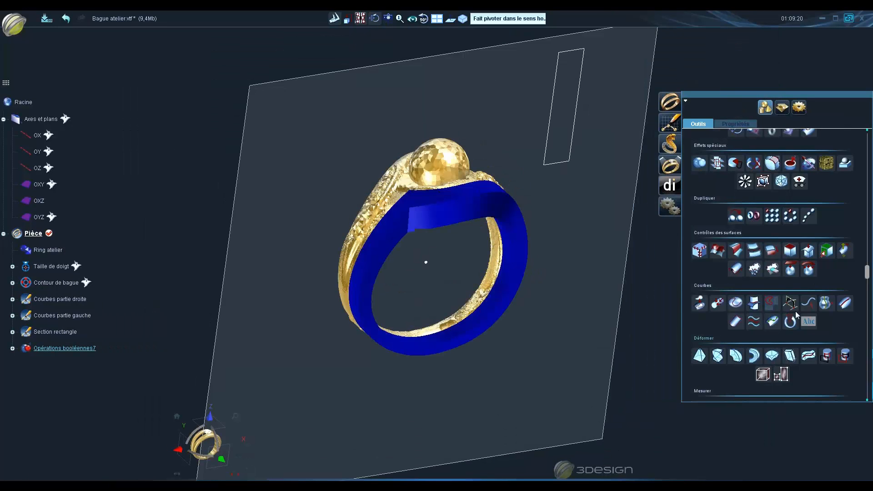
left_click(827, 250)
middle_click_drag(425, 262, 587, 318)
middle_click_drag(362, 159, 502, 387)
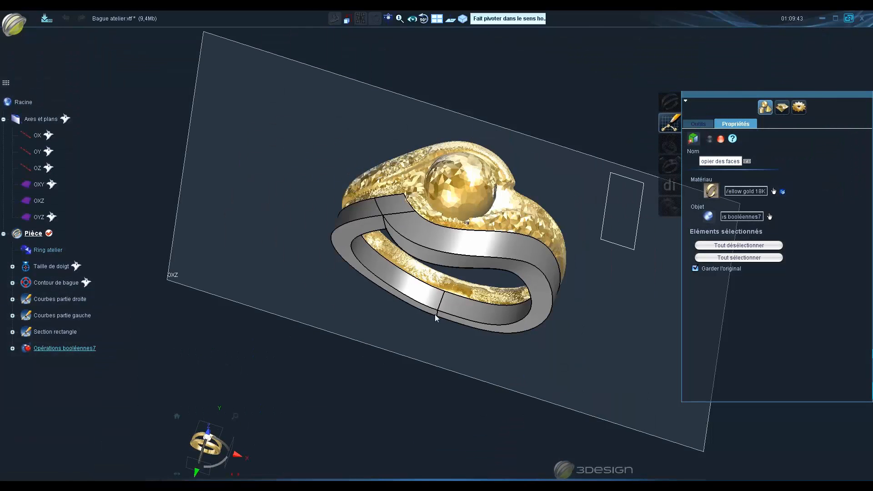
left_click(200, 472)
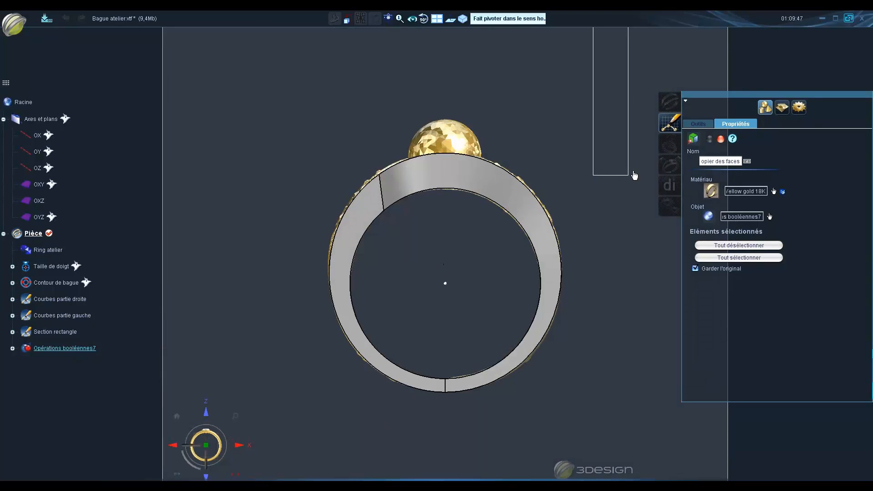
key("Return")
Examine the united band against the scanned ring from the front, the side and several oblique angles
middle_click_drag(537, 234, 470, 307)
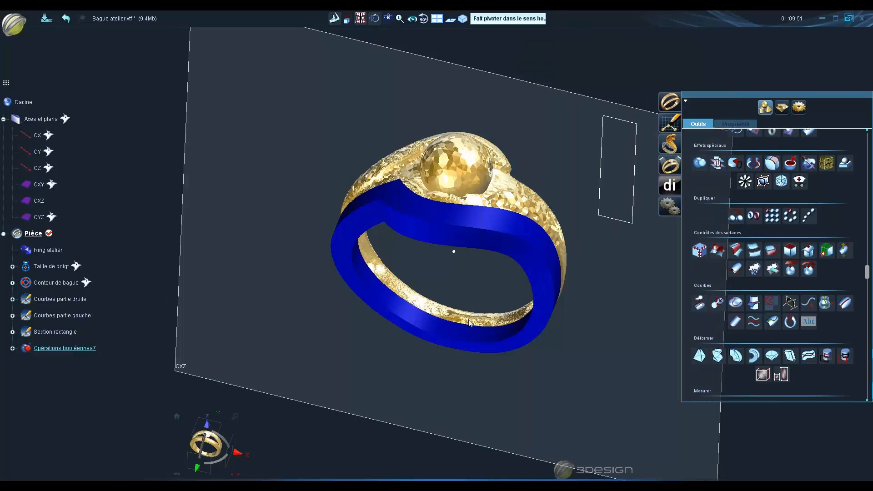
middle_click_drag(500, 352, 409, 354)
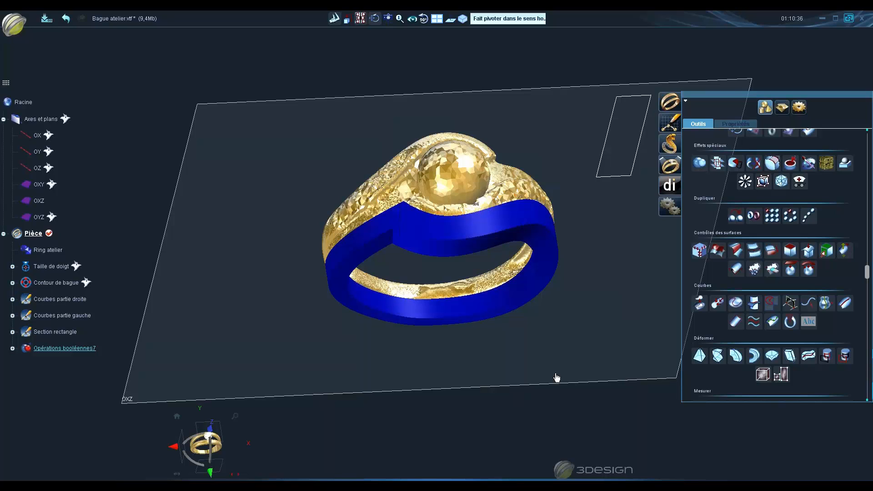
left_click(209, 473)
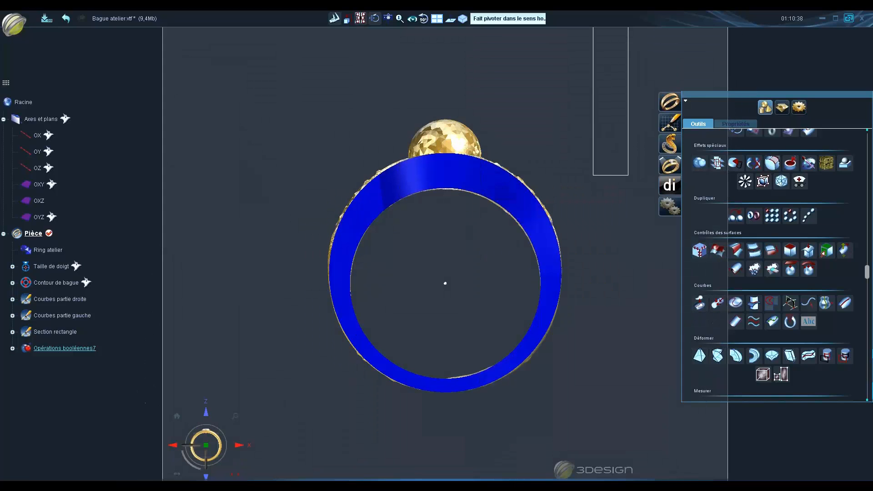
left_click(239, 445)
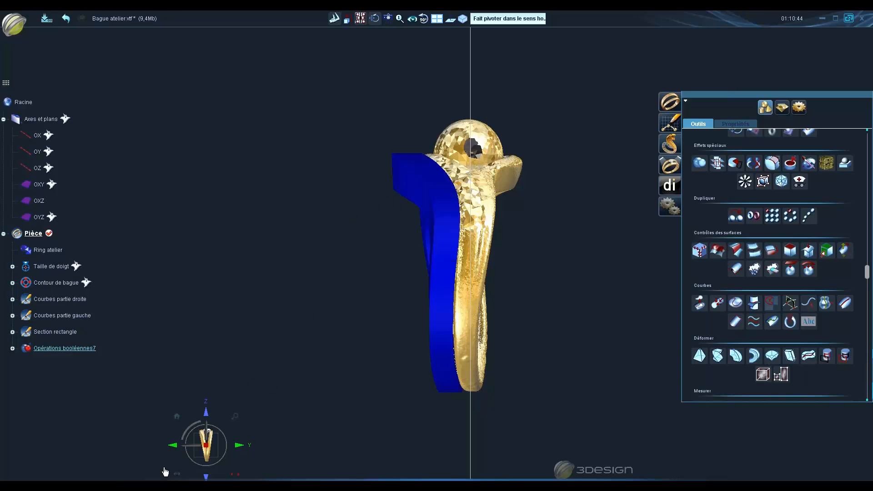
left_click(172, 448)
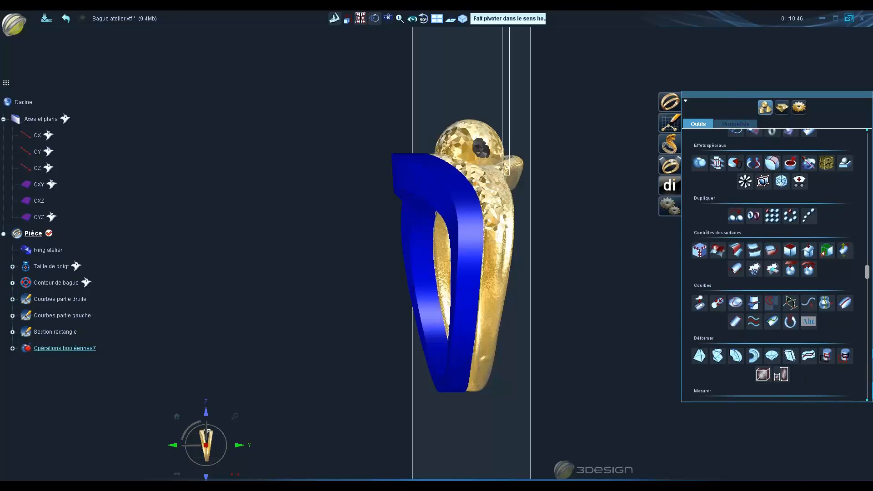
middle_click_drag(479, 246, 391, 357)
scroll(415, 281, "up", 4)
middle_click_drag(415, 280, 346, 300)
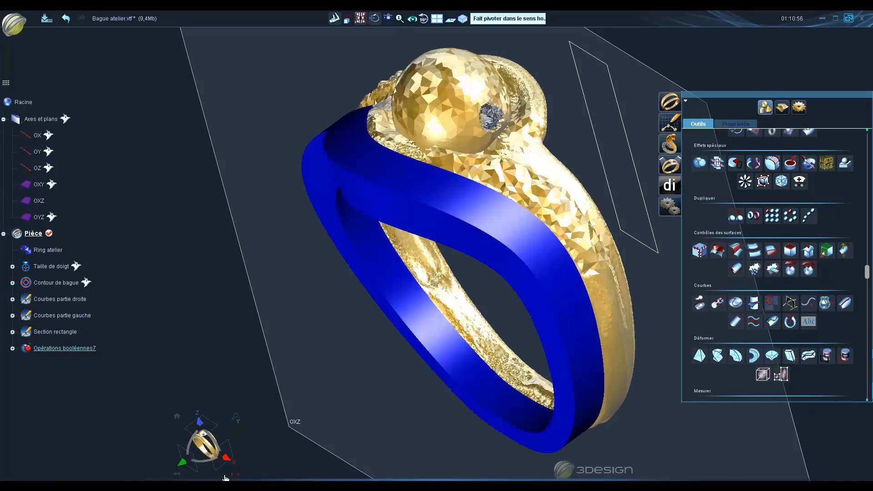
left_click(189, 467)
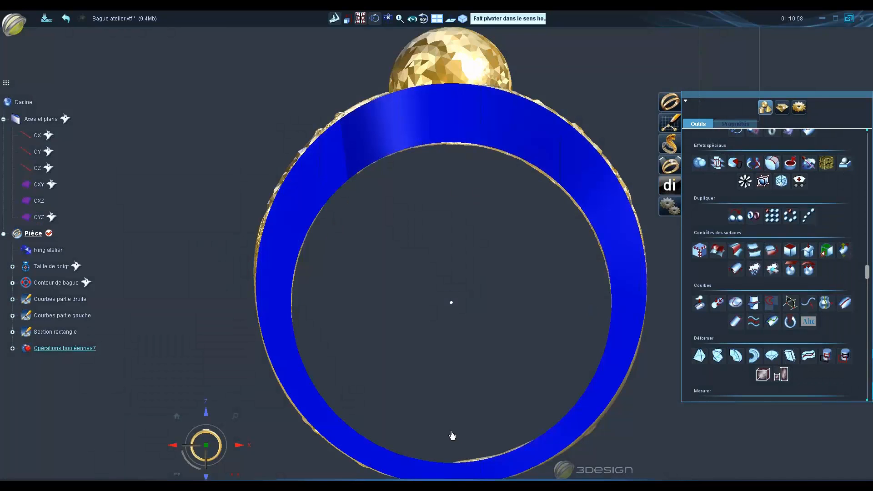
scroll(464, 355, "down", 3)
middle_click_drag(474, 288, 252, 363)
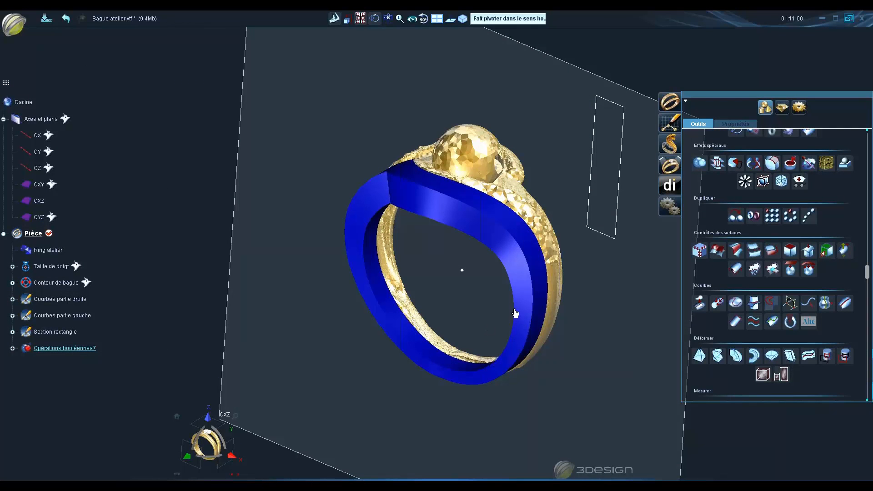
middle_click_drag(521, 307, 393, 324)
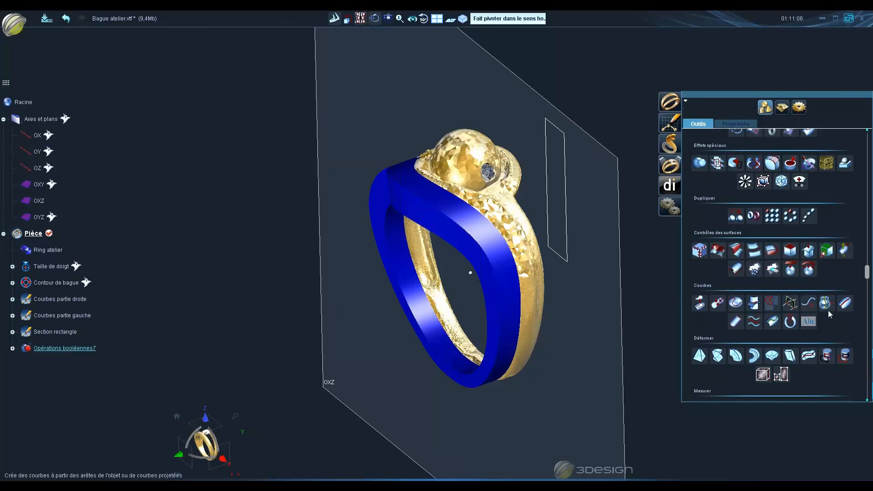
Extract a curve from the crossing half's outer front edge on Opérations booléennes7, refined to a maximum of 20 points
left_click(826, 304)
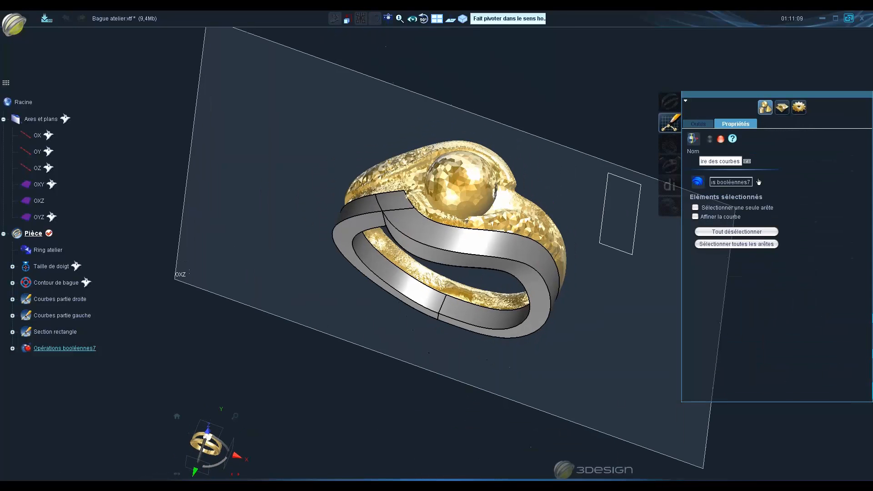
left_click(418, 240)
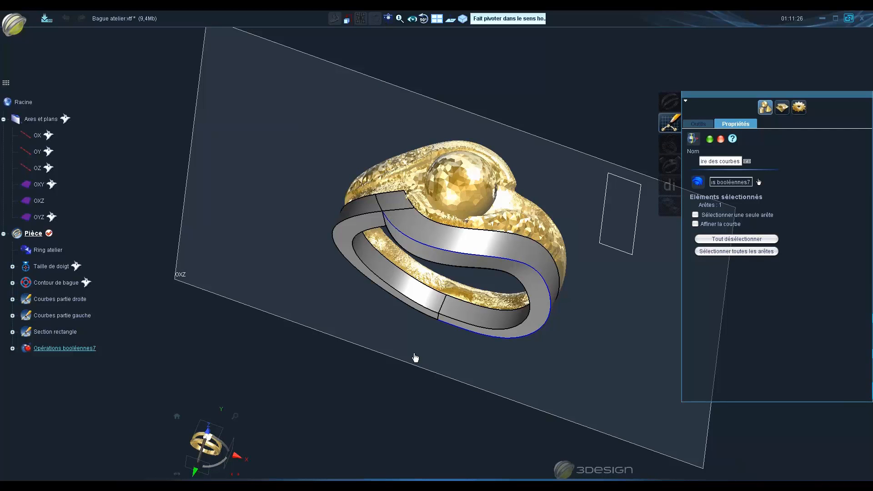
scroll(496, 286, "up", 2)
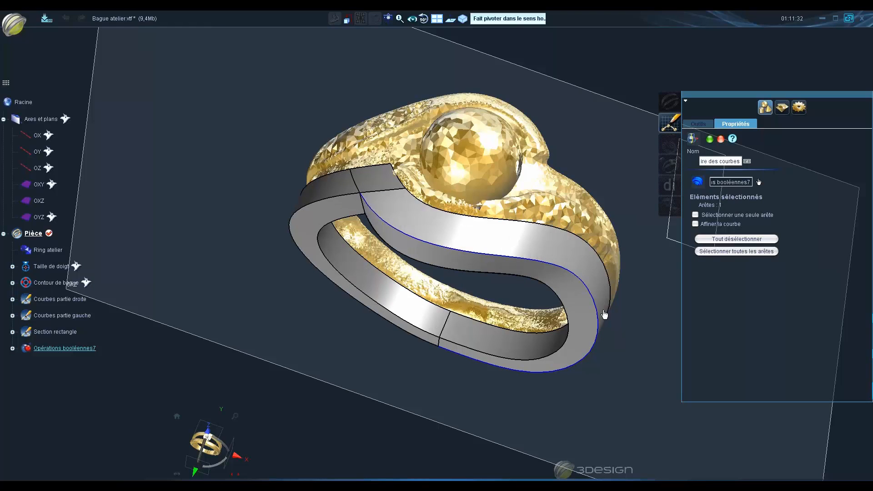
left_click(695, 225)
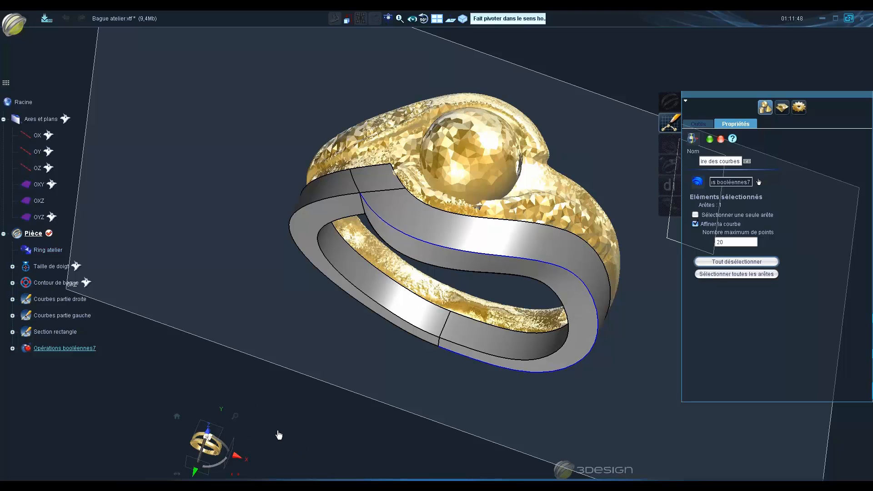
middle_click_drag(418, 409, 255, 384)
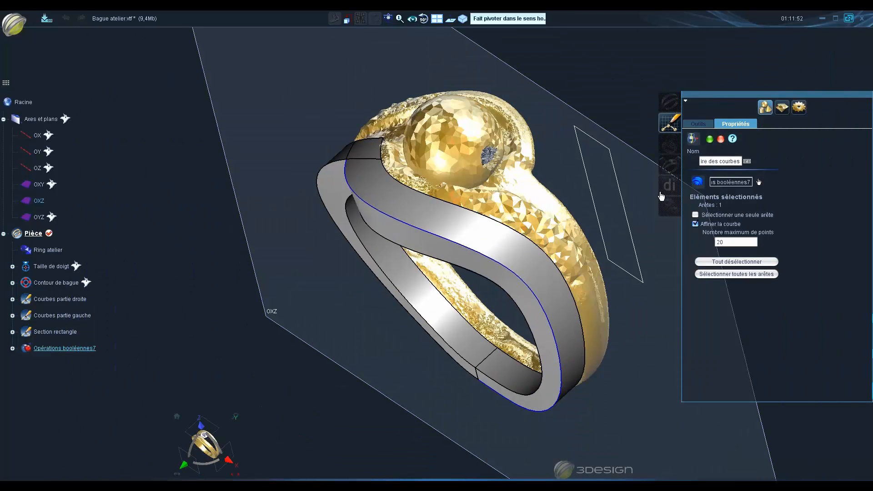
left_click(710, 141)
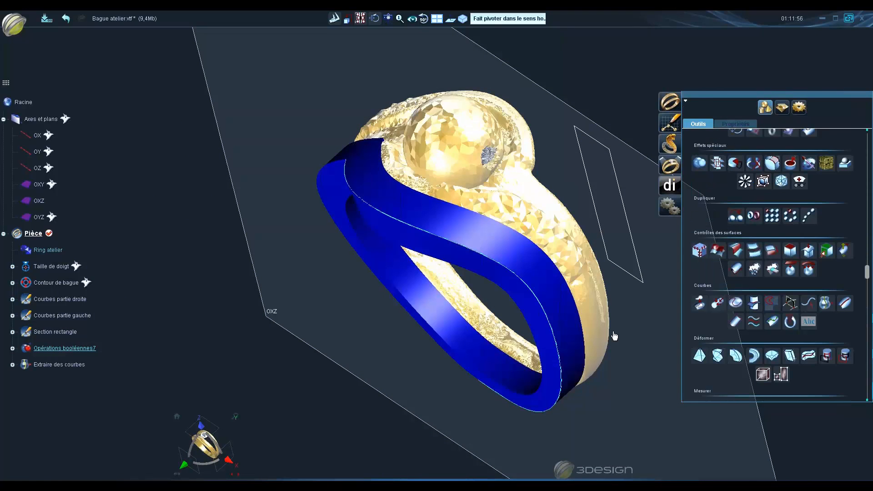
Select the crossing half's outer rear edge for a second extracted curve and hide the scanned ring Ring atelier
left_click(826, 303)
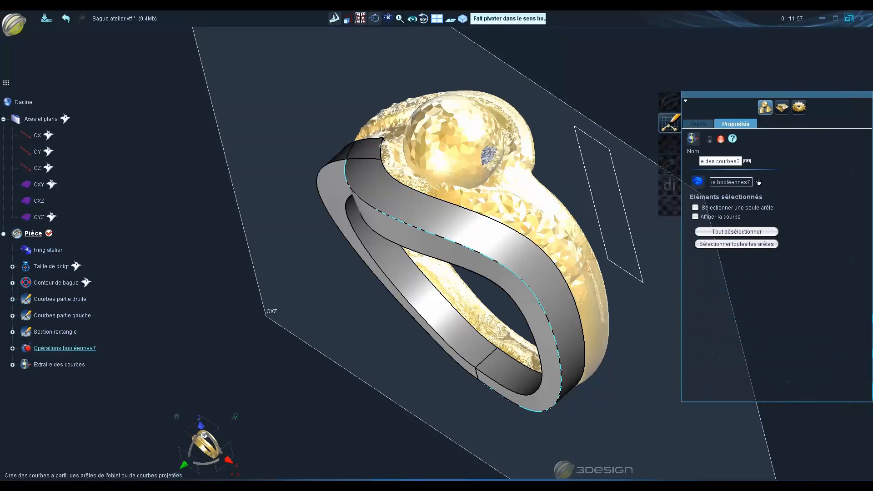
left_click(506, 223)
middle_click_drag(506, 224, 370, 290)
key("h")
scroll(413, 153, "up", 3)
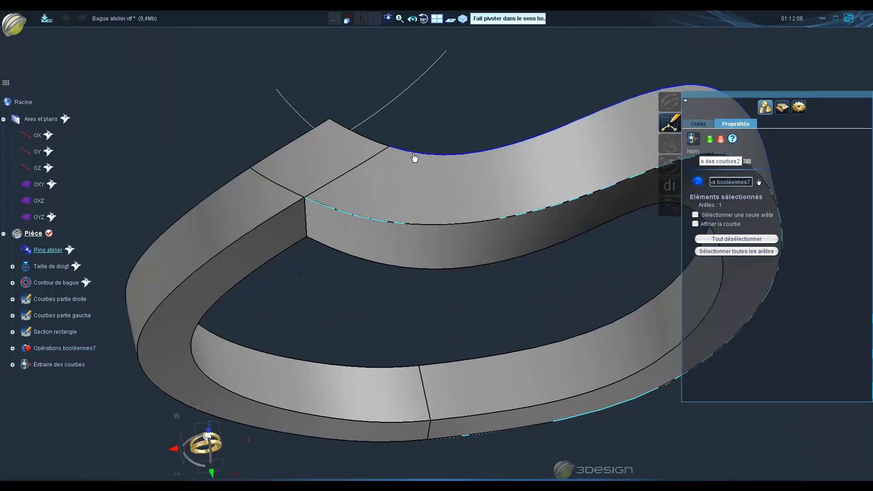
Add the short edge at the crossing tip to the rear edge selection so the curve runs to the corner
left_click(385, 145)
middle_click_drag(384, 145, 414, 306)
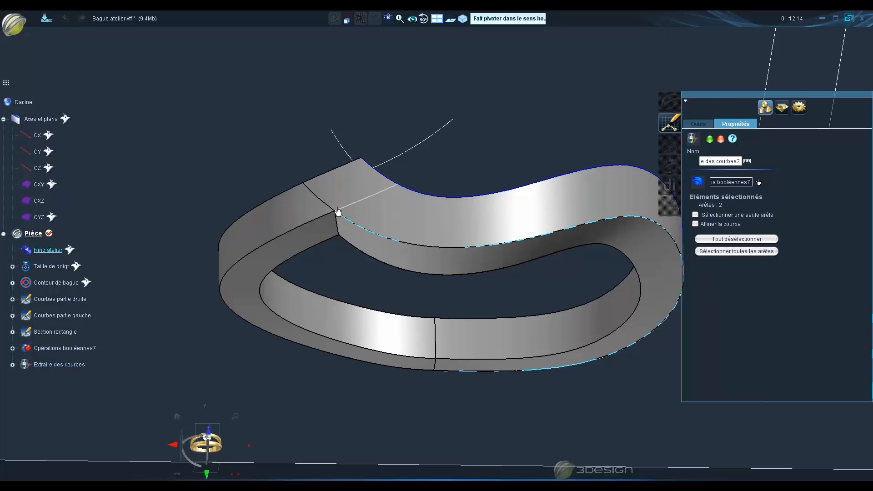
scroll(359, 191, "up", 6)
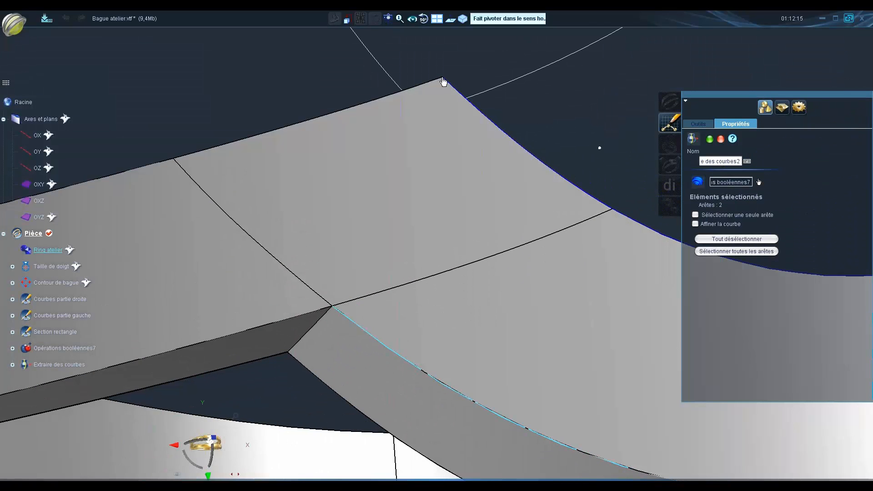
left_click(443, 82)
scroll(488, 243, "down", 6)
middle_click_drag(517, 251, 435, 286)
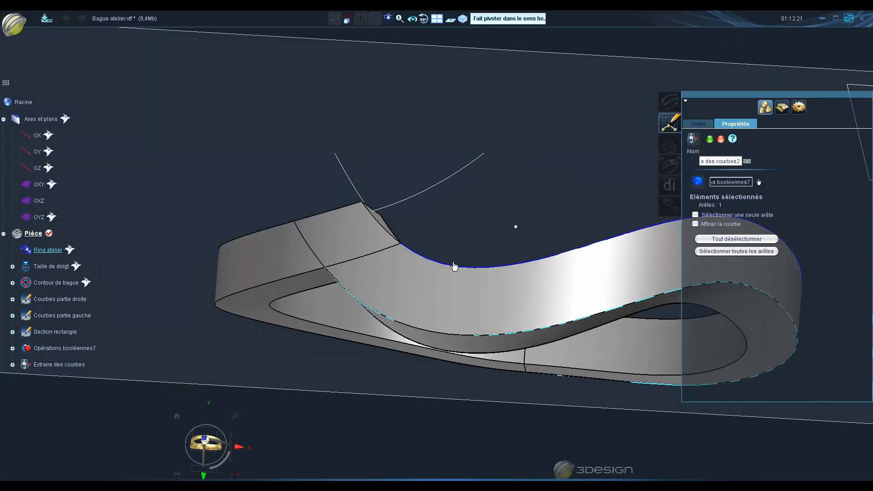
scroll(428, 257, "up", 4)
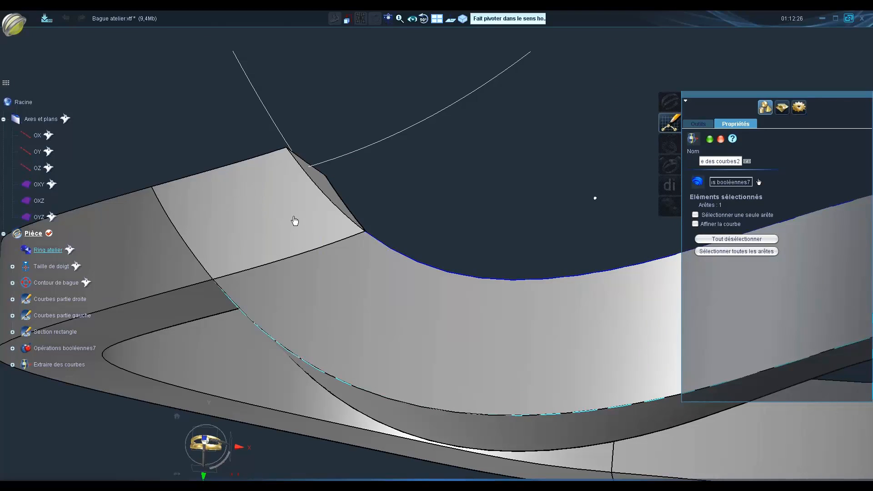
left_click(325, 199)
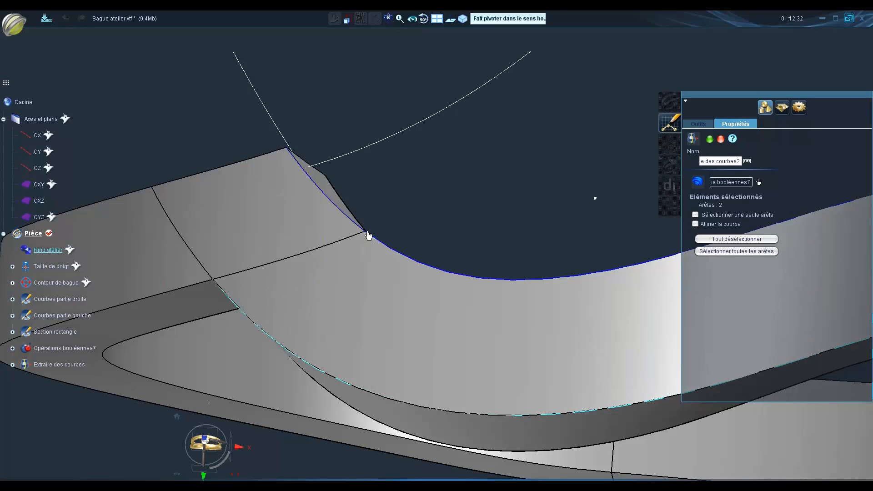
Refine the two-edge rear curve to a maximum of 20 points and complete its extraction
scroll(403, 306, "down", 4)
middle_click_drag(403, 306, 295, 423)
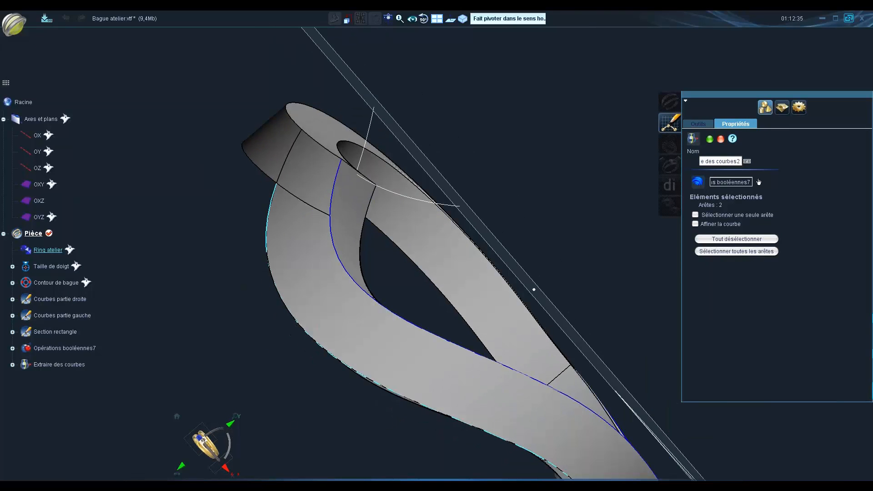
left_click(695, 224)
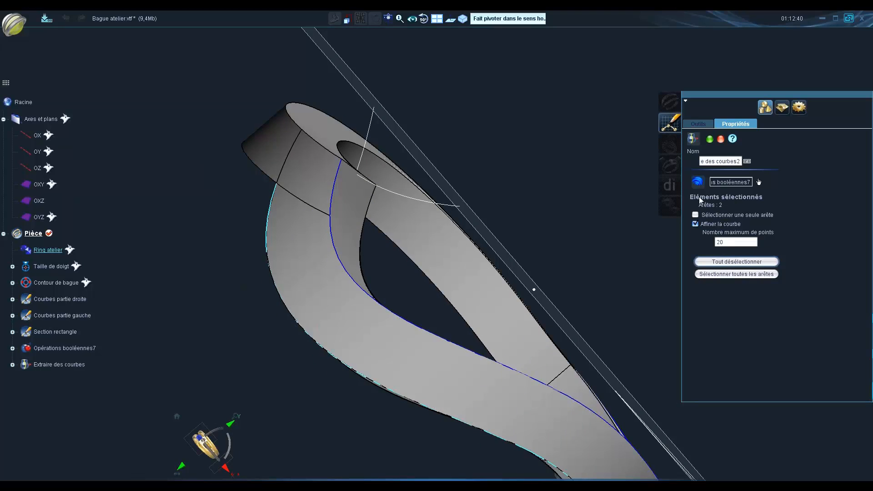
left_click(710, 139)
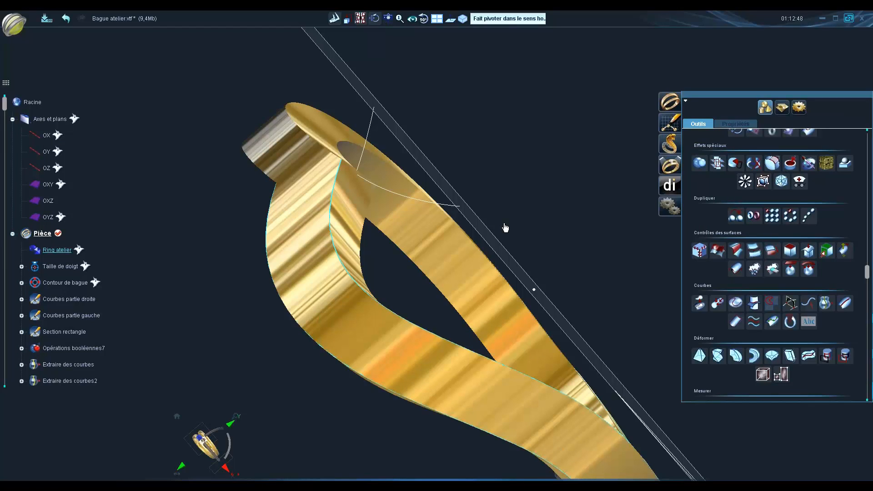
Extract a third curve from the crossing half's inner front edge, refined to a maximum of 20 points
scroll(502, 227, "down", 4)
middle_click_drag(502, 228, 595, 187)
middle_click_drag(509, 196, 717, 277)
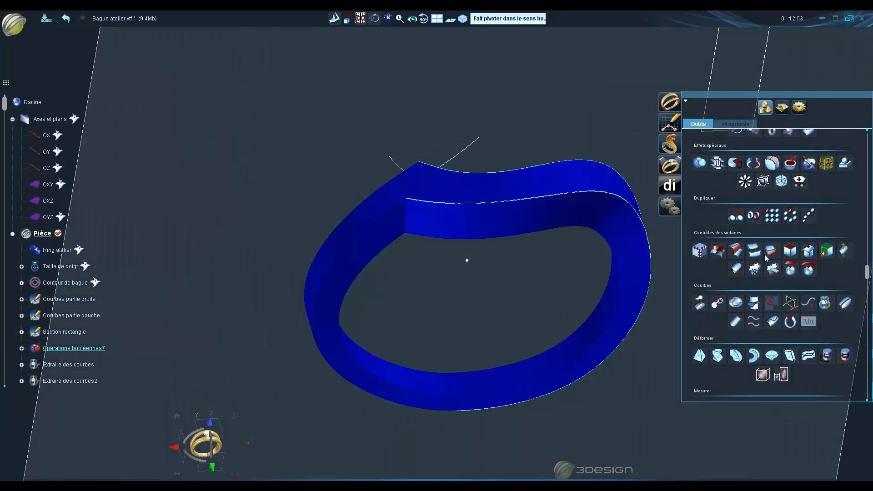
scroll(796, 185, "up", 1)
left_click(823, 355)
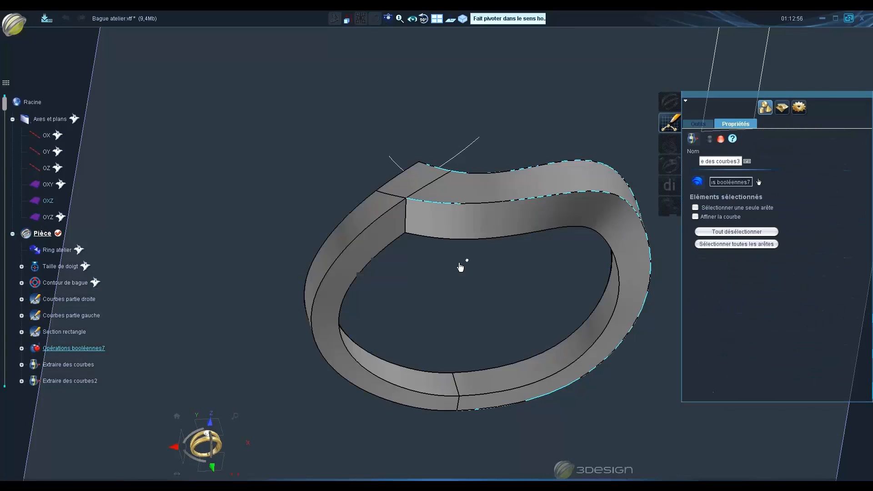
left_click(440, 244)
middle_click_drag(553, 347, 397, 297)
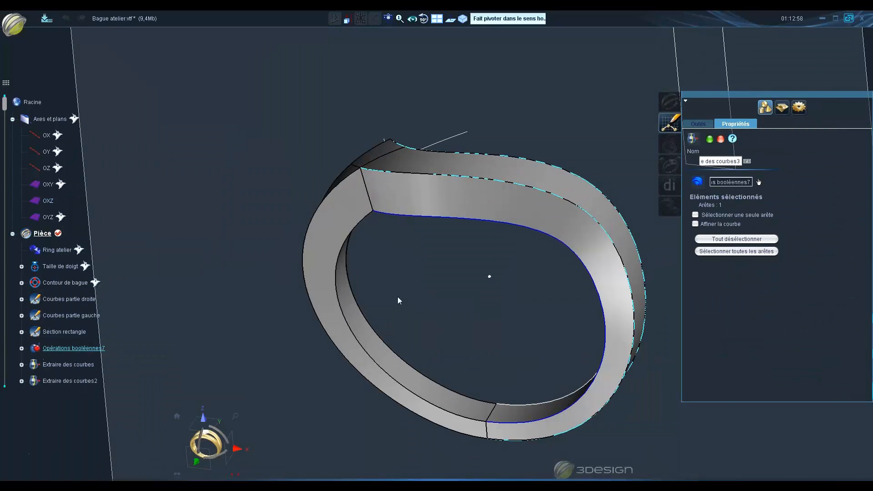
left_click(695, 224)
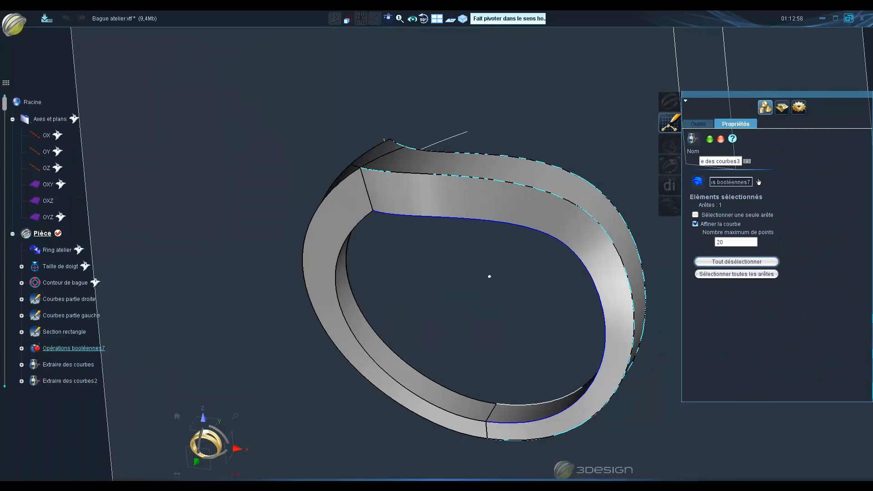
left_click(710, 139)
Extract a fourth curve from the two outer rear edges of the ring's opposite half, refined to a maximum of 20 points
middle_click_drag(350, 288, 528, 333)
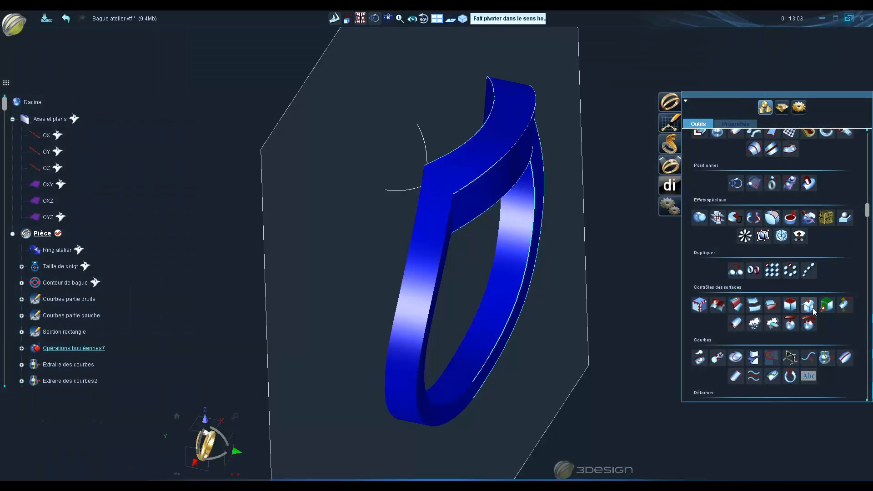
left_click(819, 359)
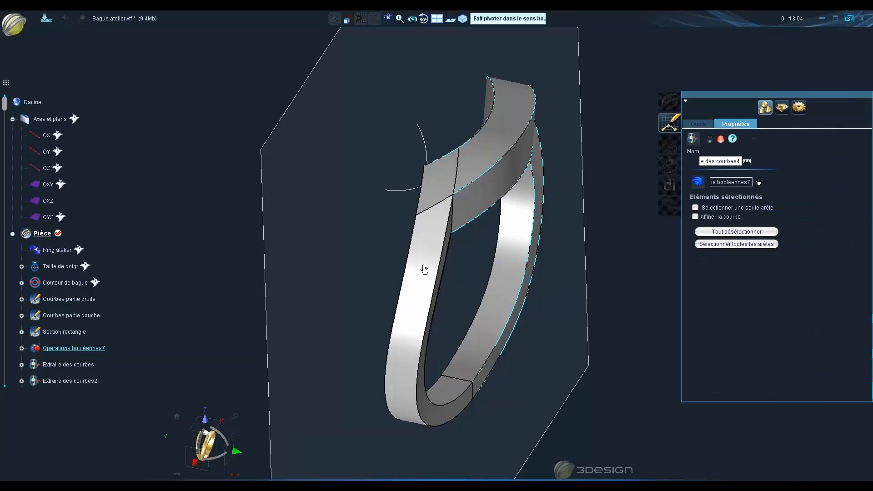
left_click(421, 203)
left_click(414, 236)
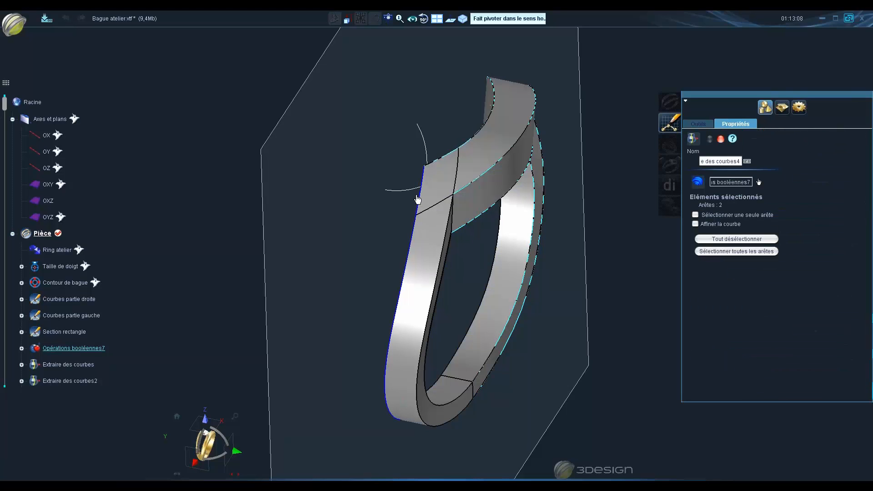
left_click(695, 224)
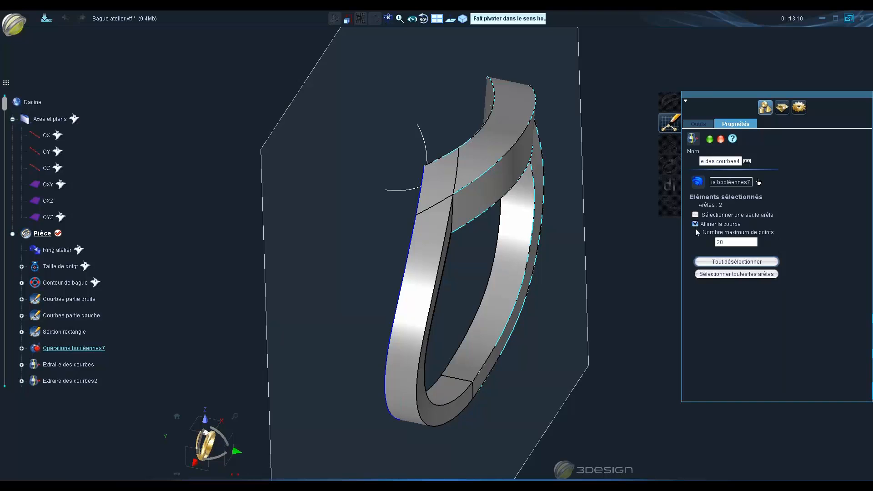
key("Return")
Extract a fifth curve from the outer front edge of the same half and enable curve refinement
left_click(822, 358)
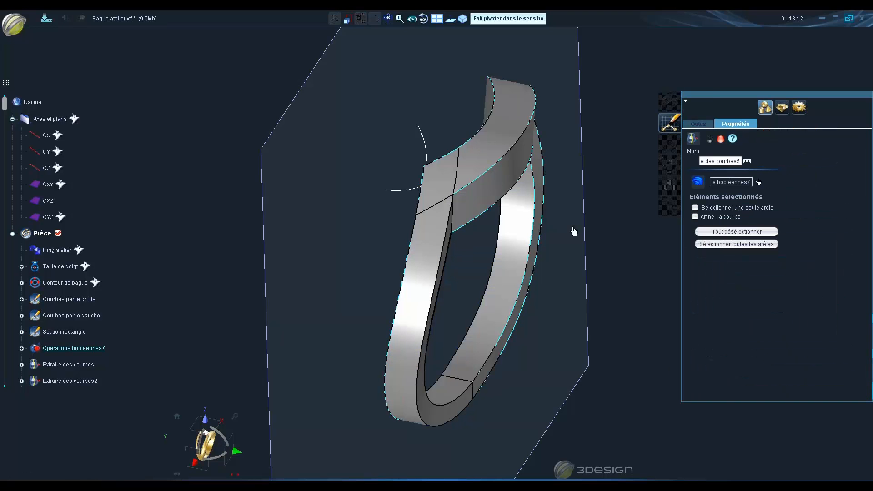
left_click(445, 246)
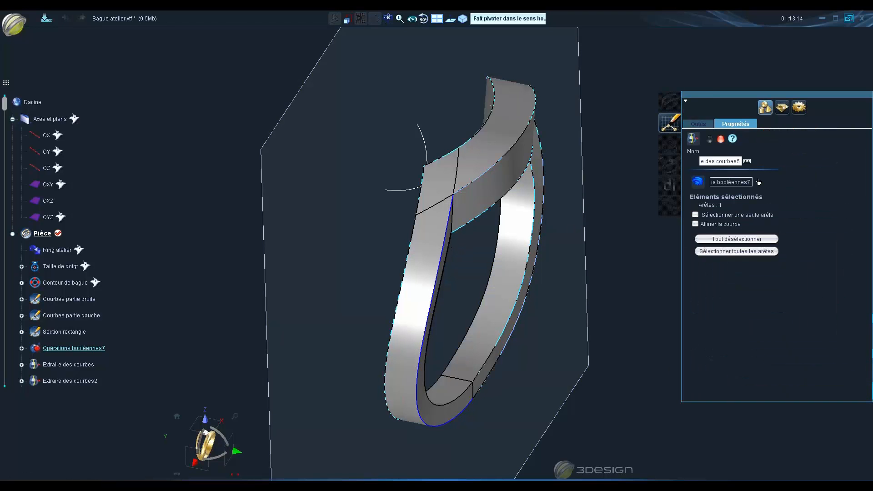
left_click(696, 225)
key("Return")
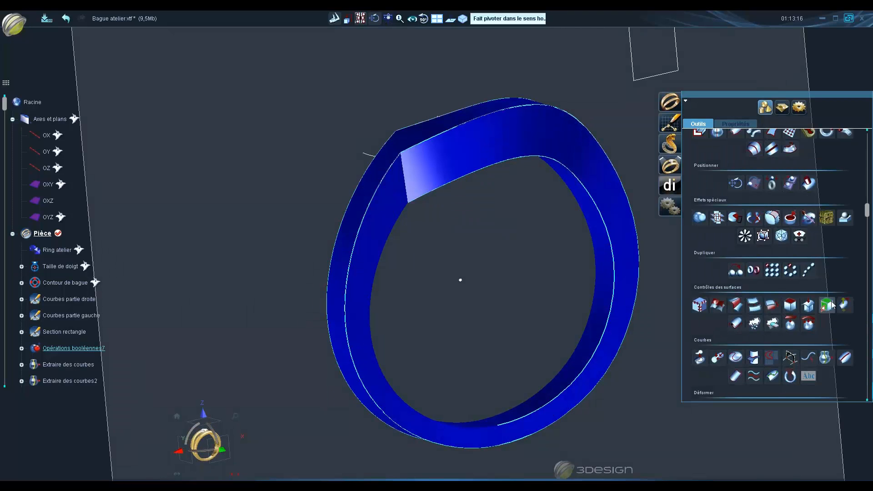
Extract a sixth curve from the inner front edge of the same half, refined to a maximum of 20 points
left_click(825, 358)
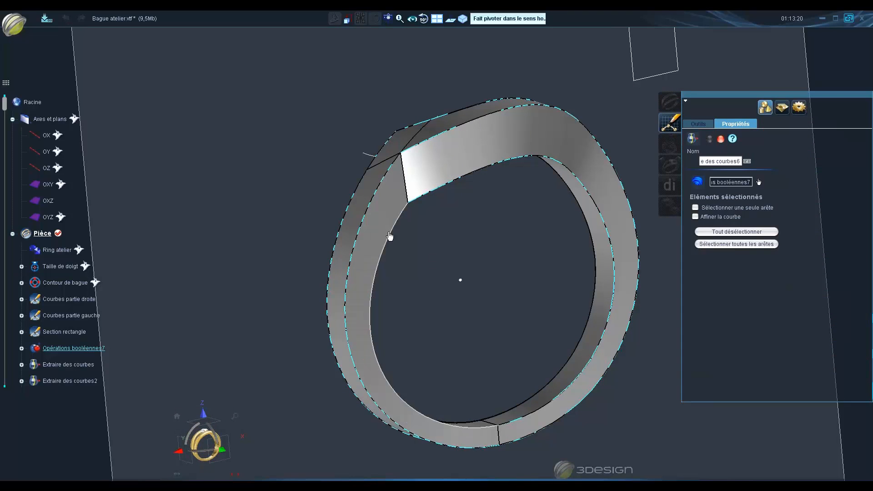
left_click(695, 217)
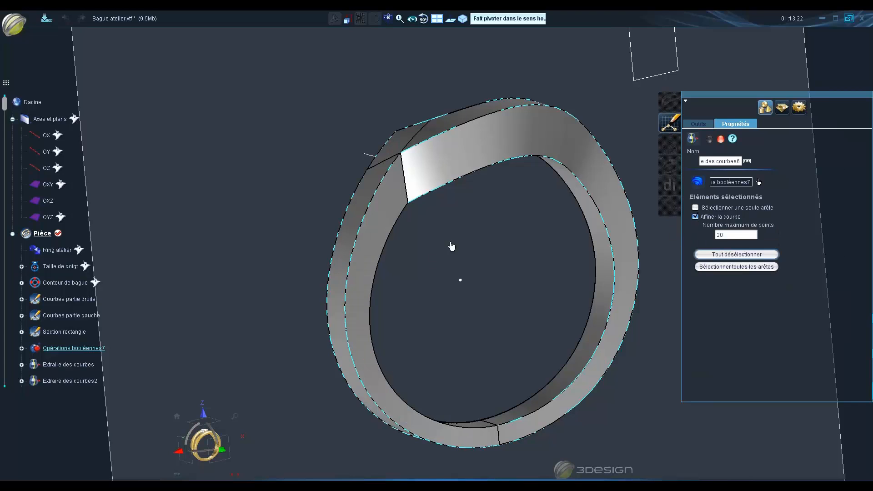
left_click(390, 242)
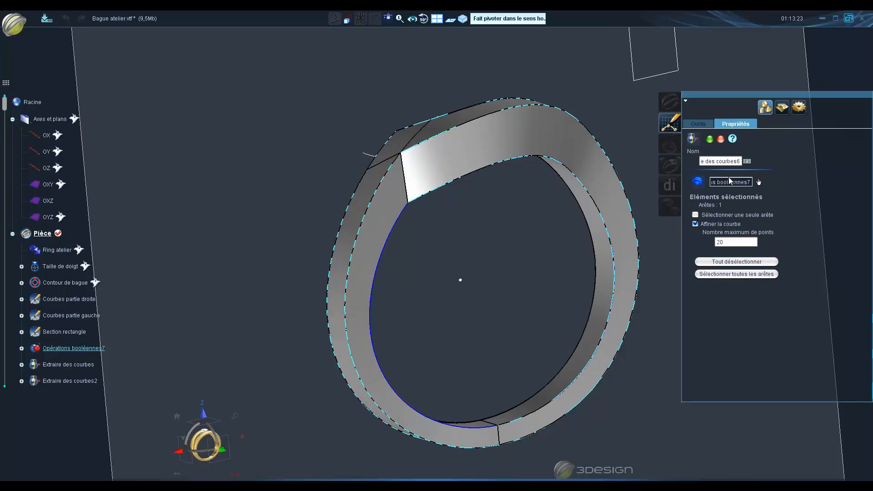
left_click(710, 139)
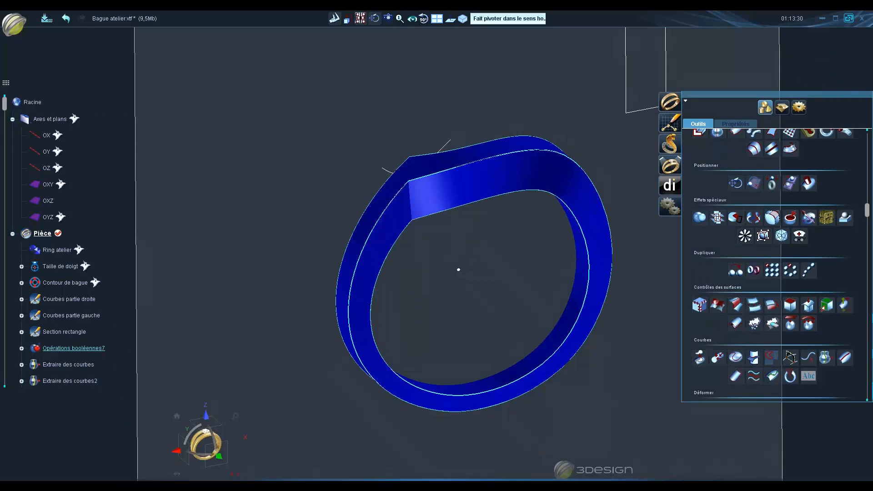
Hide the united band Opérations booléennes7 and inspect the extracted curves from the front and the side
middle_click_drag(450, 243, 666, 233)
left_click(219, 454)
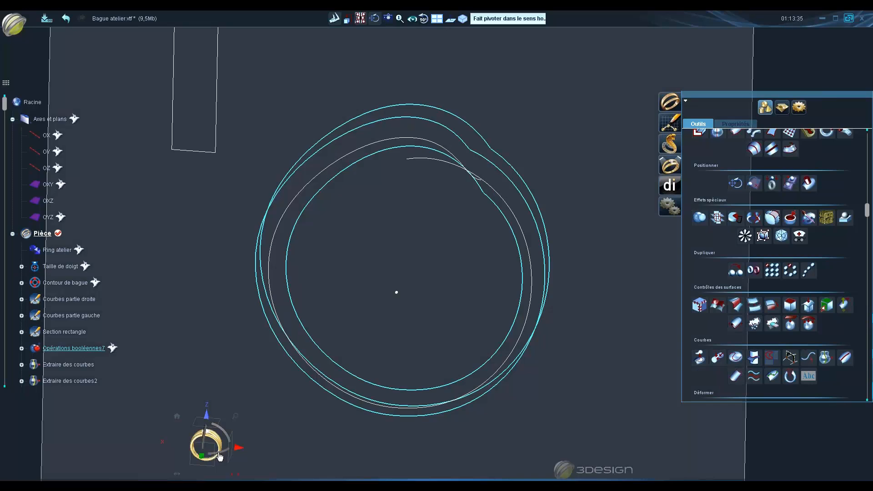
left_click(242, 451)
left_click(241, 452)
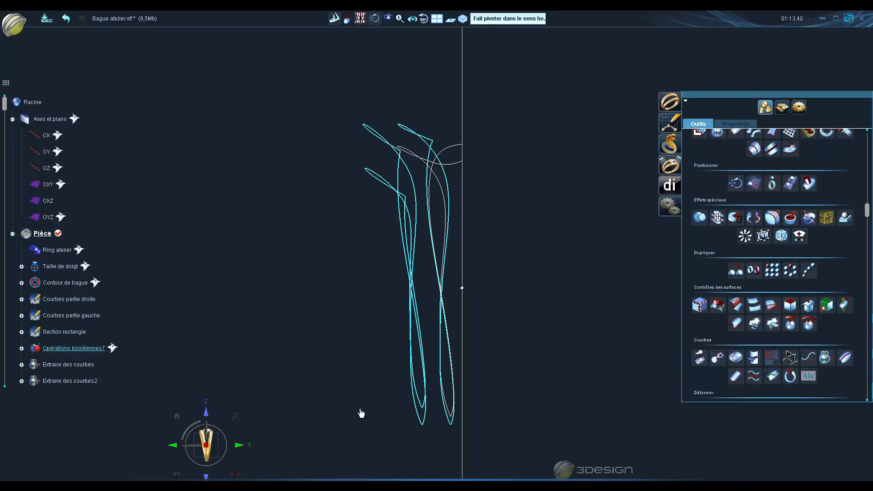
middle_click_drag(357, 311, 485, 336)
scroll(442, 358, "down", 3)
Start a sketch on plane OXZ and draw a closed symmetric profile about 2.3 mm wide and 2.3 mm high above the ring, domed with a flat base
left_click(206, 446)
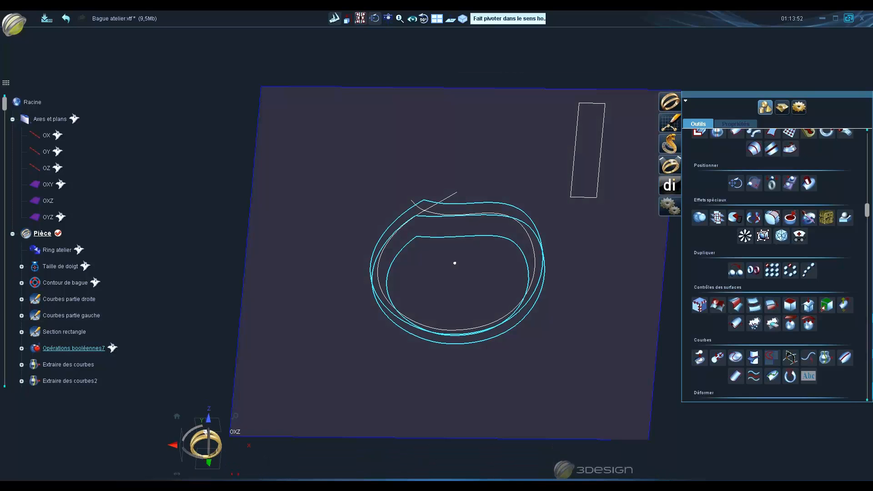
left_click(668, 125)
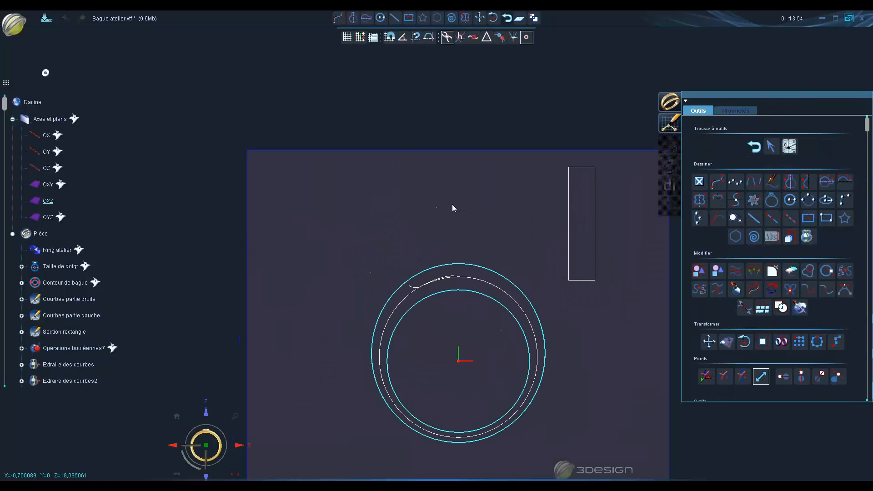
scroll(455, 220, "up", 4)
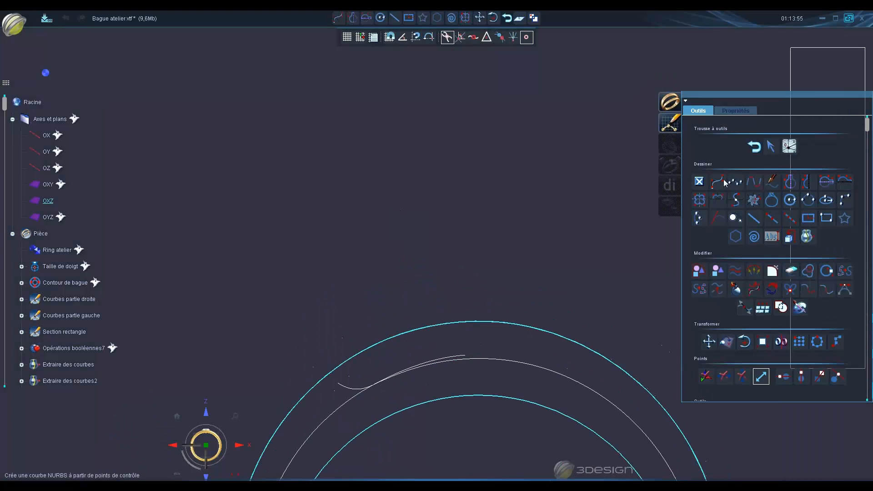
left_click(784, 183)
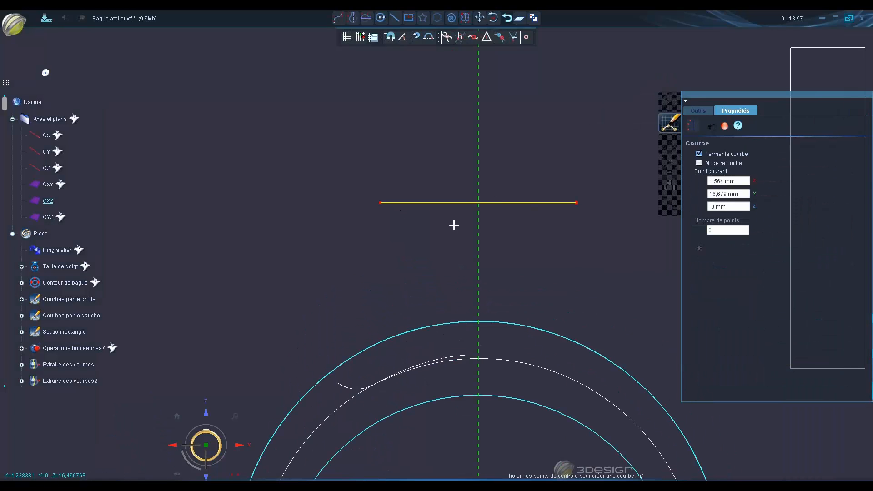
left_click(457, 104)
left_click(450, 123)
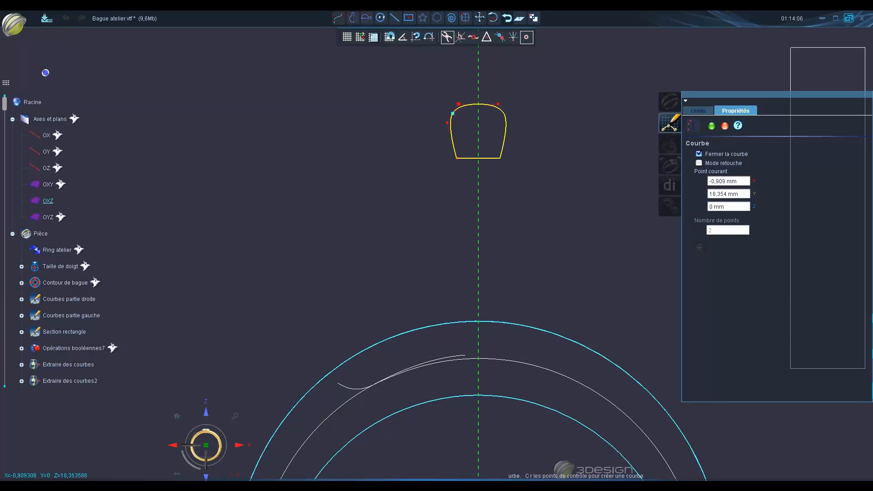
double_click(457, 158)
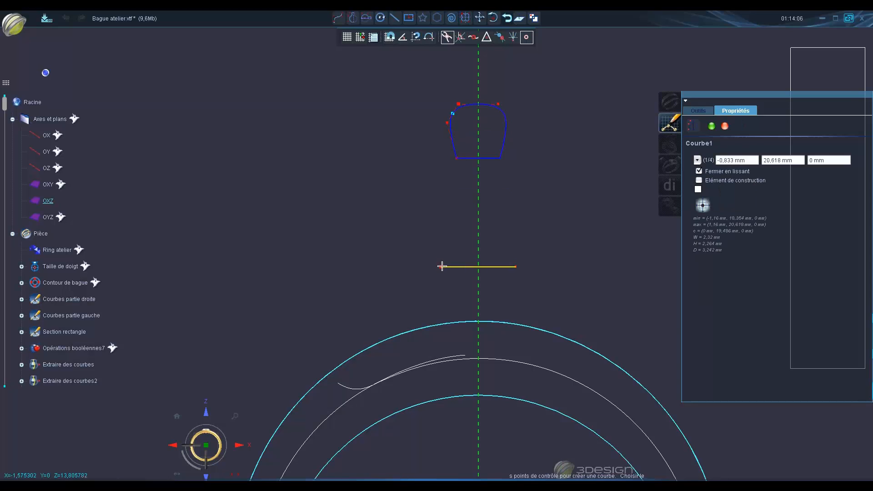
scroll(440, 267, "up", 1)
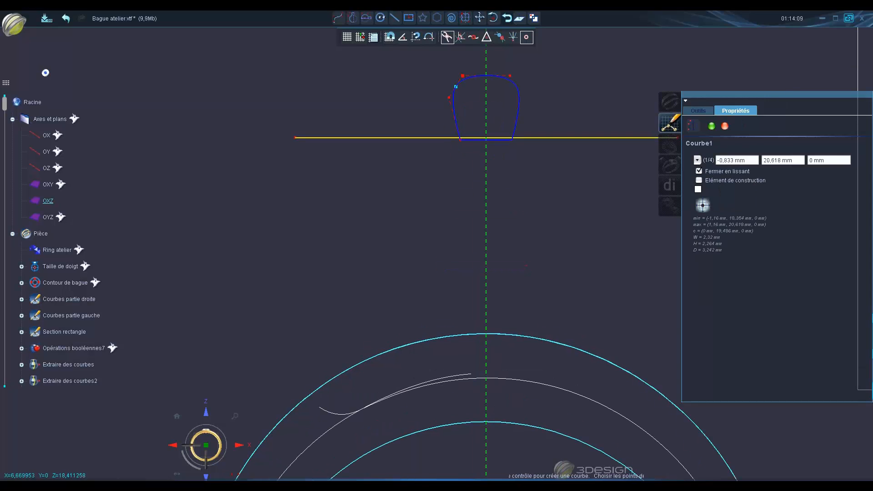
left_click(712, 128)
Lock depth movement of the profile's control points and unlock their horizontal and vertical movement
left_click(755, 148)
left_click(450, 98)
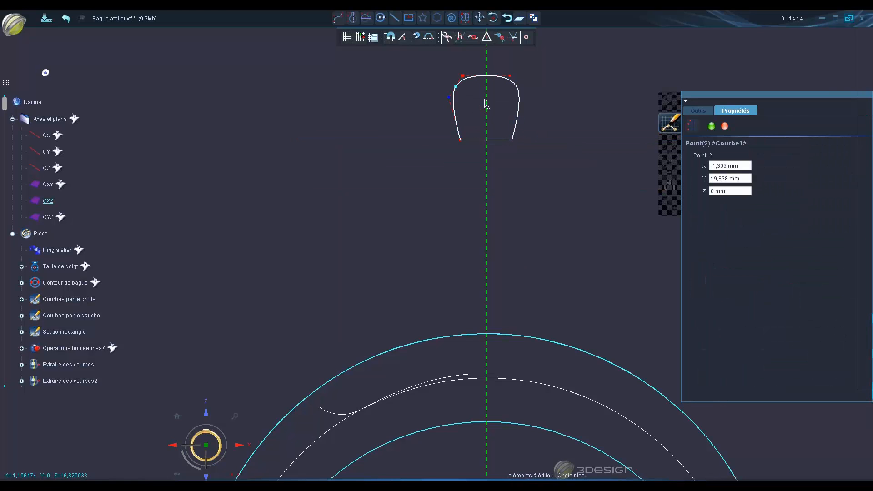
middle_click_drag(484, 99, 457, 151)
right_click_drag(481, 216, 273, 290)
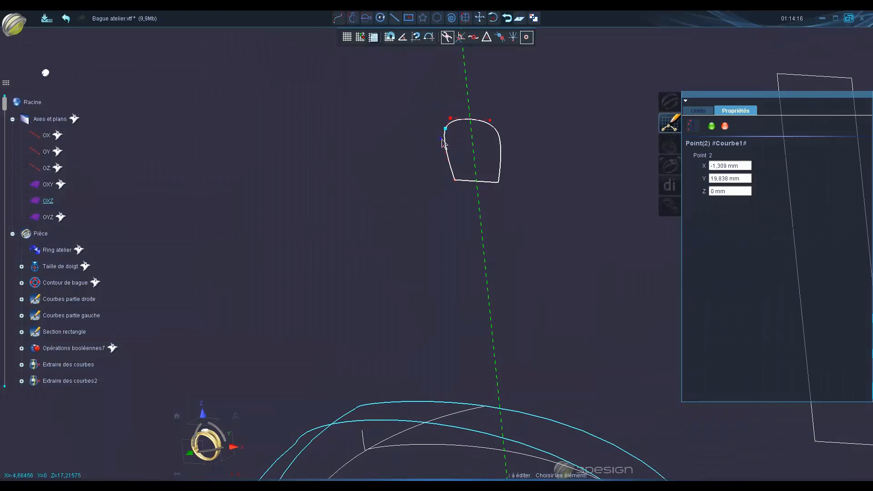
left_click(187, 453)
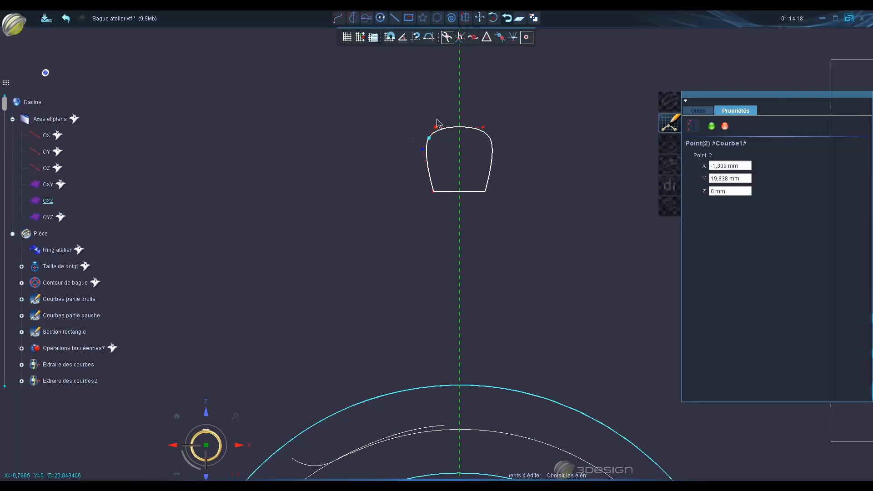
scroll(537, 234, "down", 3)
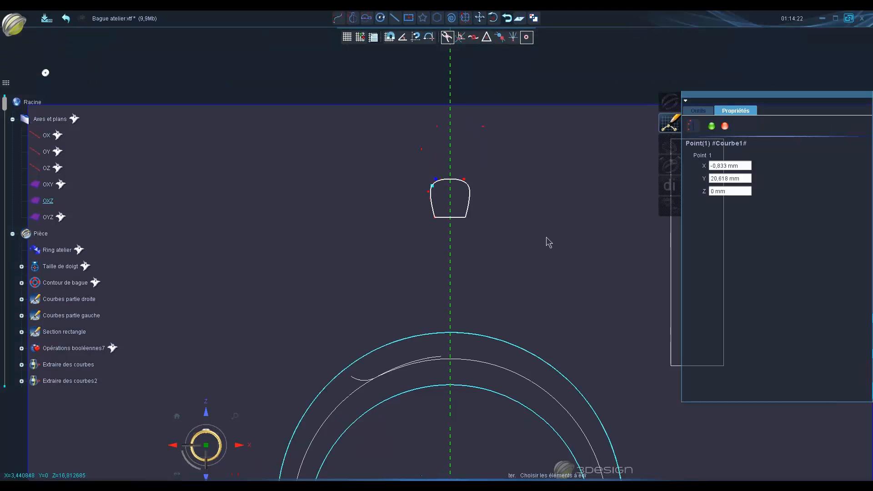
right_click_drag(415, 195, 473, 364)
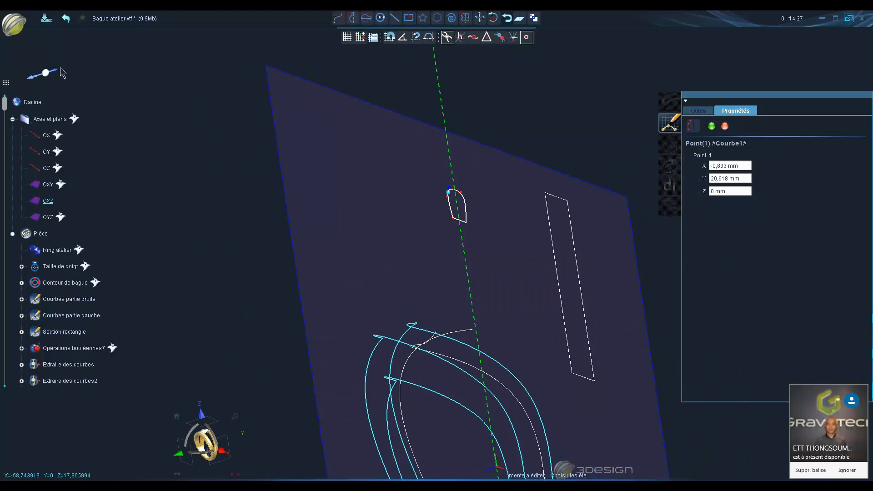
left_click(702, 114)
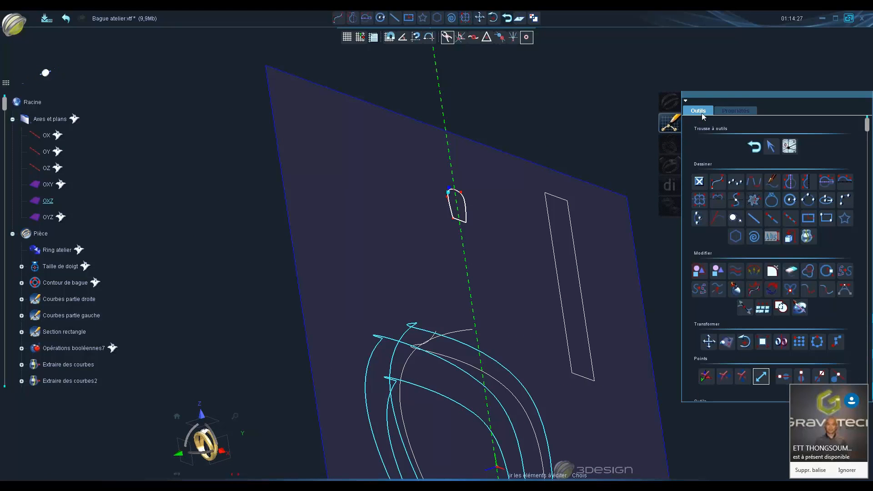
scroll(771, 285, "down", 1)
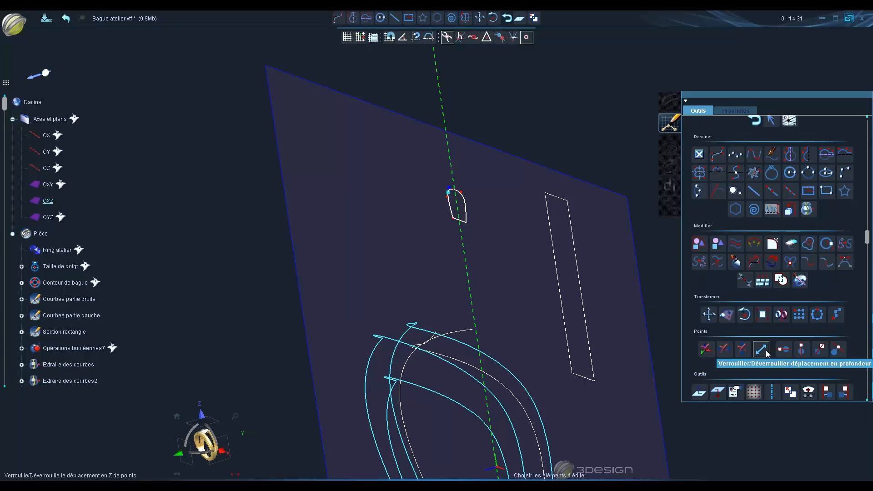
left_click(726, 350)
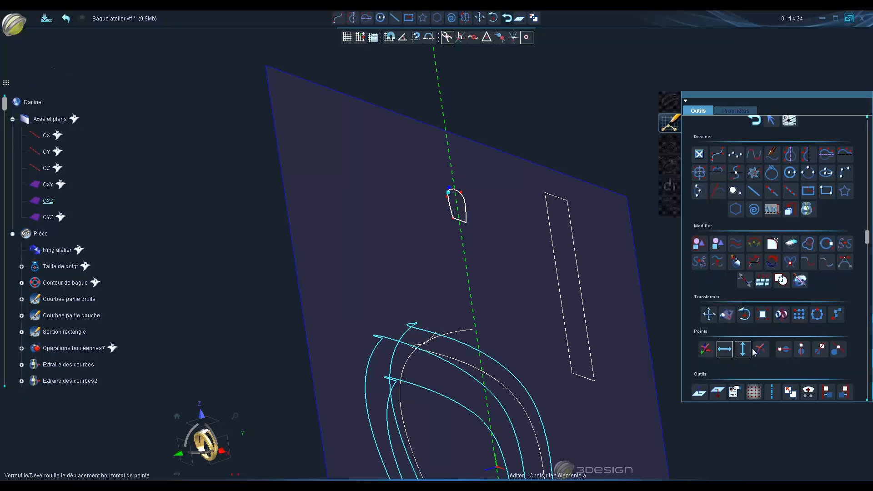
Widen the profile's shoulders by adjusting its side and top control points, placing the top point at about X -0.816 mm, Y 20.599 mm
left_click(179, 453)
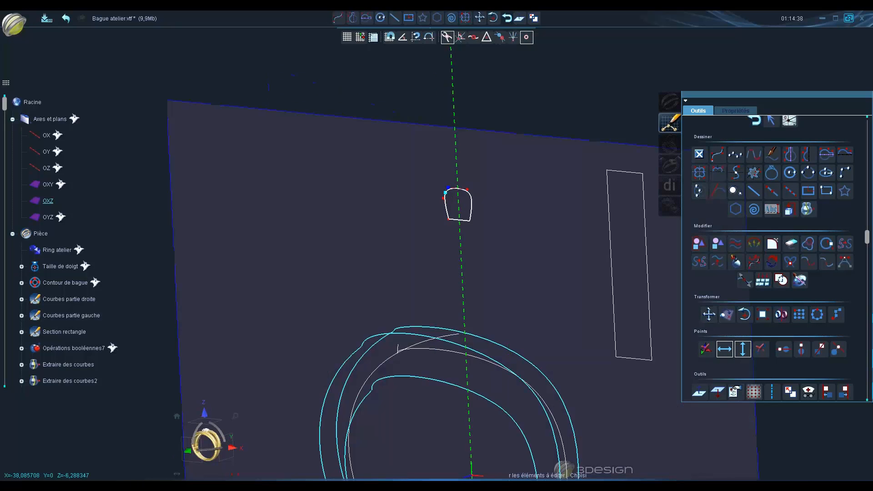
middle_click_drag(449, 195, 453, 265)
scroll(453, 265, "up", 1)
scroll(453, 269, "up", 5)
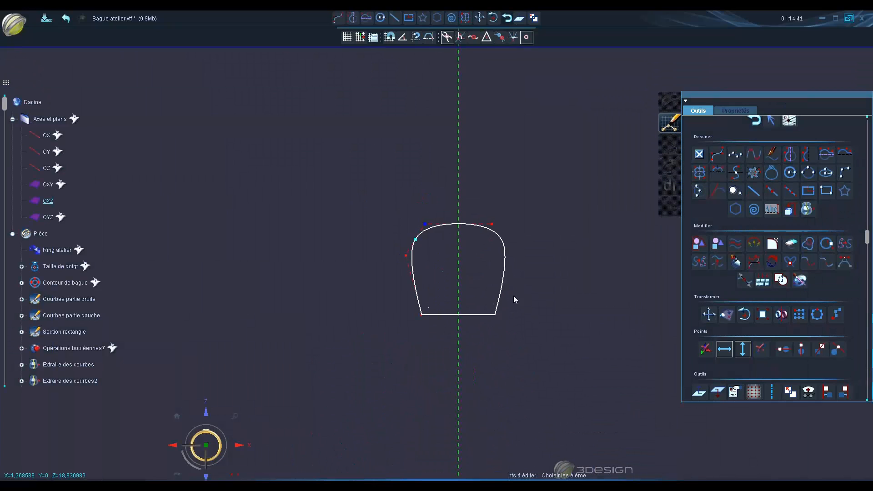
mouse_move(419, 206)
left_mouse_down()
mouse_move(417, 189)
mouse_move(441, 230)
mouse_move(423, 220)
left_mouse_up()
left_click_drag(392, 255, 378, 258)
left_click_drag(422, 220, 419, 206)
left_click_drag(378, 258, 380, 250)
left_click_drag(419, 206, 421, 211)
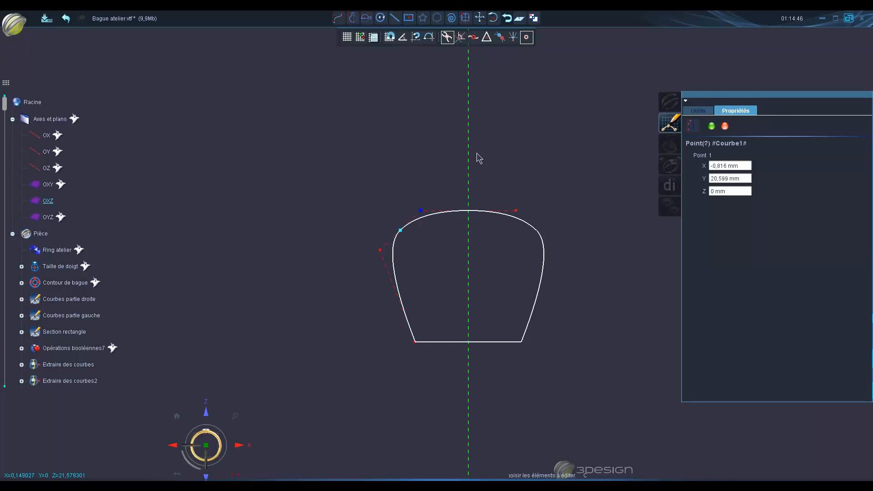
left_click(712, 126)
Move the closed profile curve's start point to the middle of its flat base, about 0.299 from the origin
scroll(584, 238, "down", 7)
left_click(465, 279)
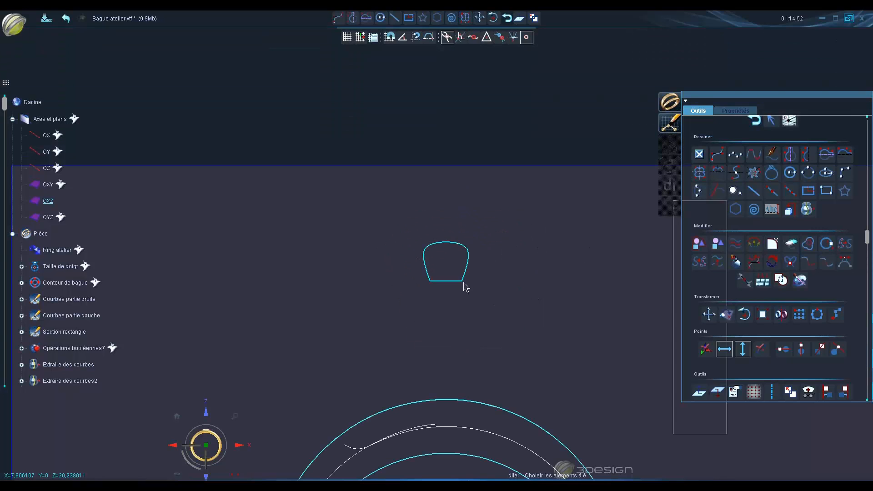
left_click(700, 111)
scroll(436, 264, "up", 5)
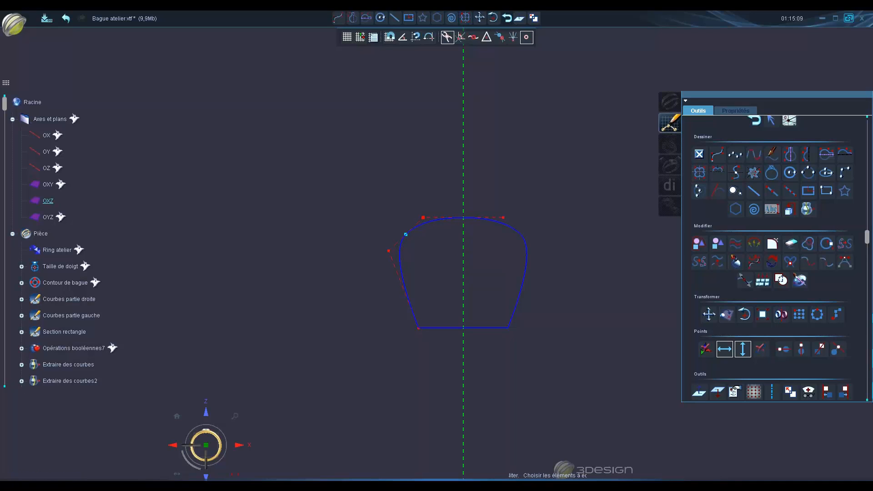
left_click(827, 246)
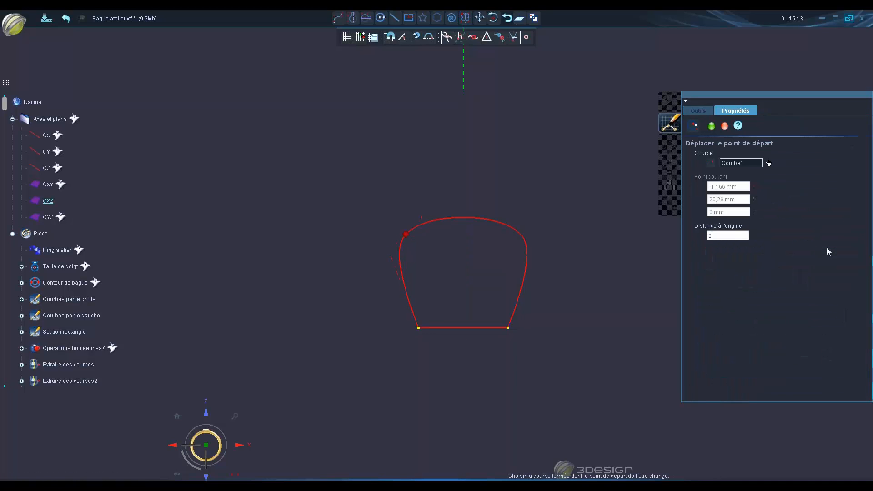
left_click(462, 328)
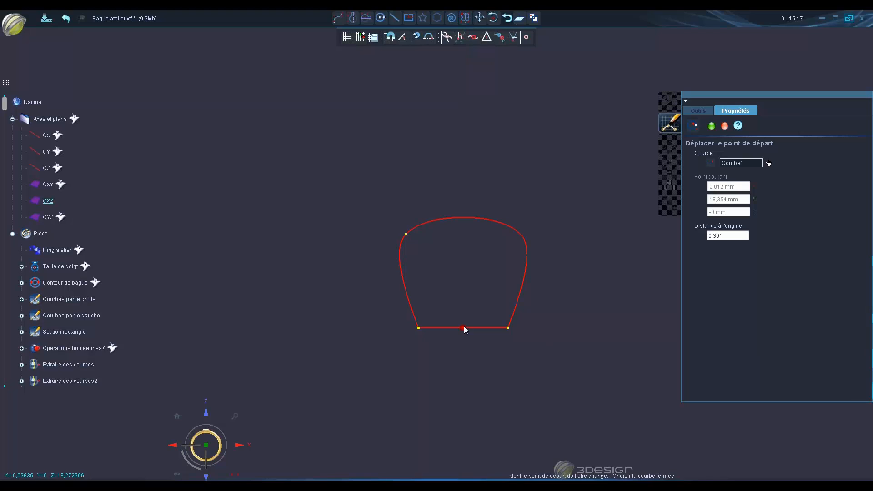
left_click_drag(464, 326, 463, 326)
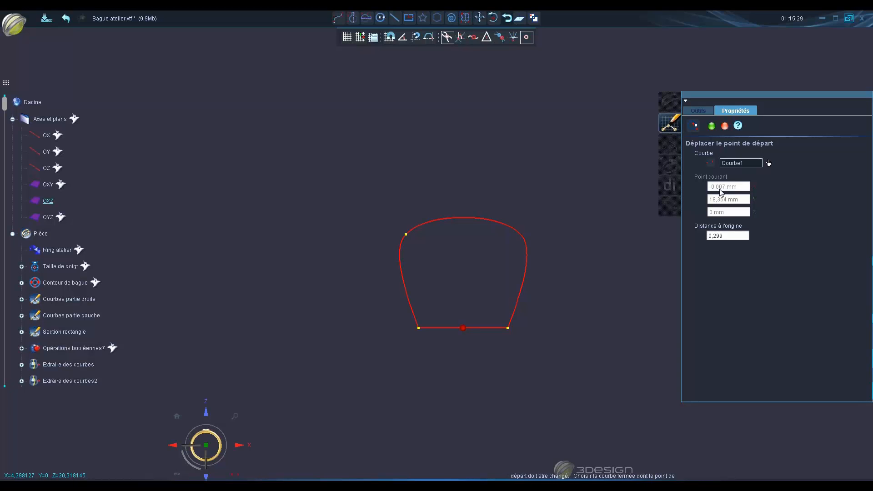
left_click(711, 126)
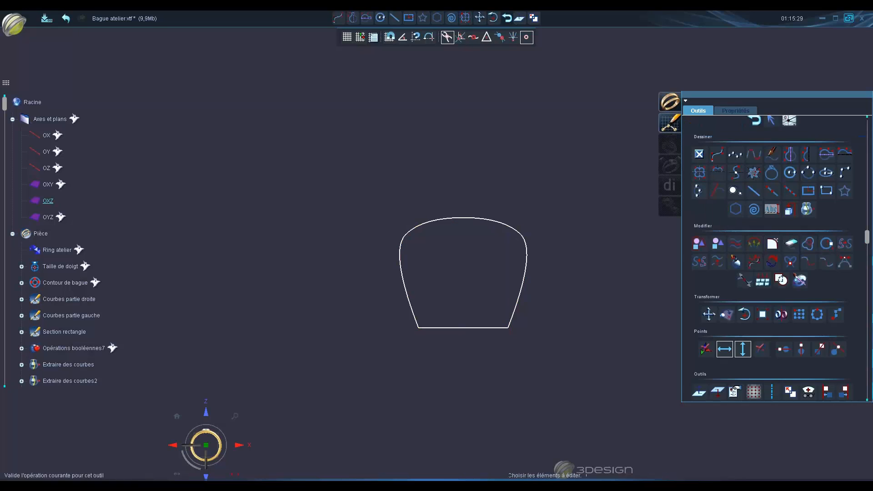
Examine the profile curve and its control points from an oblique view above the extracted ring curves
scroll(577, 242, "down", 5)
middle_click_drag(578, 242, 481, 249)
left_click(482, 254)
middle_click_drag(535, 238, 510, 345)
scroll(523, 345, "up", 3)
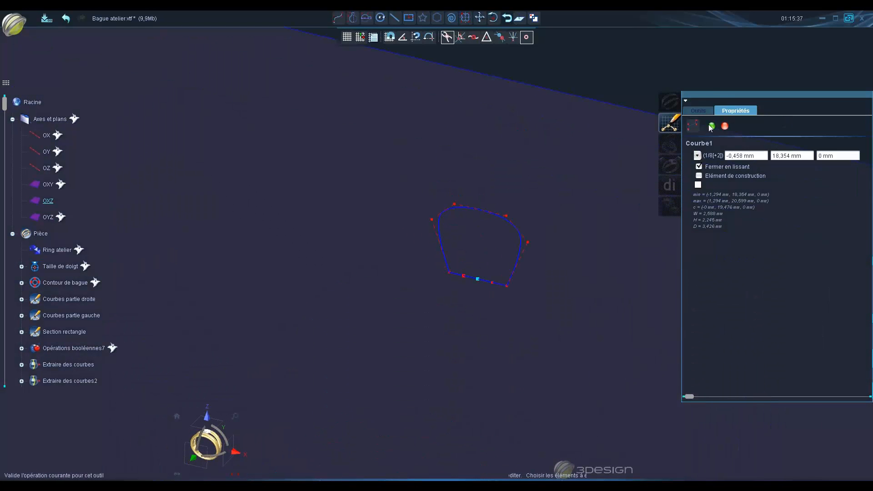
scroll(435, 253, "down", 4)
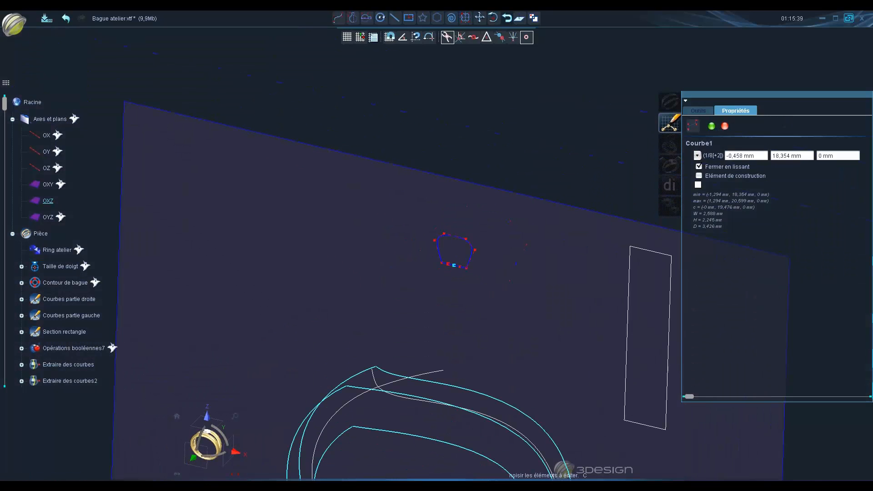
left_click(709, 113)
scroll(483, 312, "up", 2)
scroll(484, 312, "down", 4)
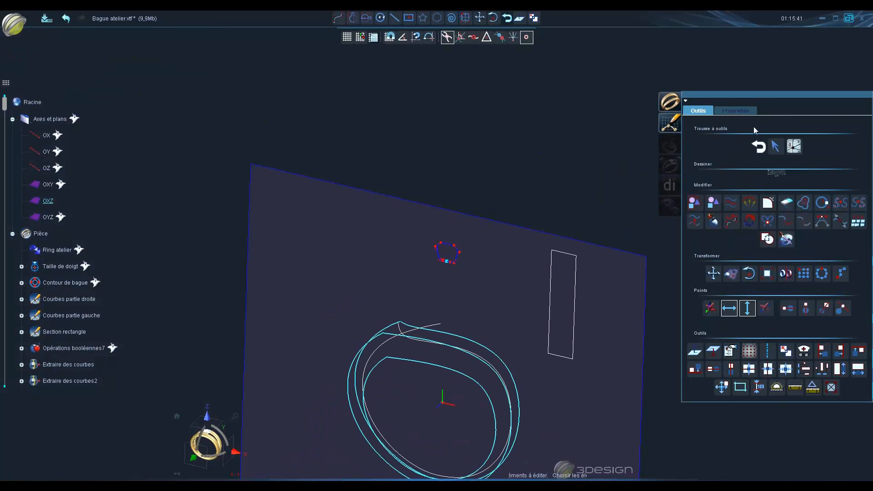
scroll(658, 301, "up", 2)
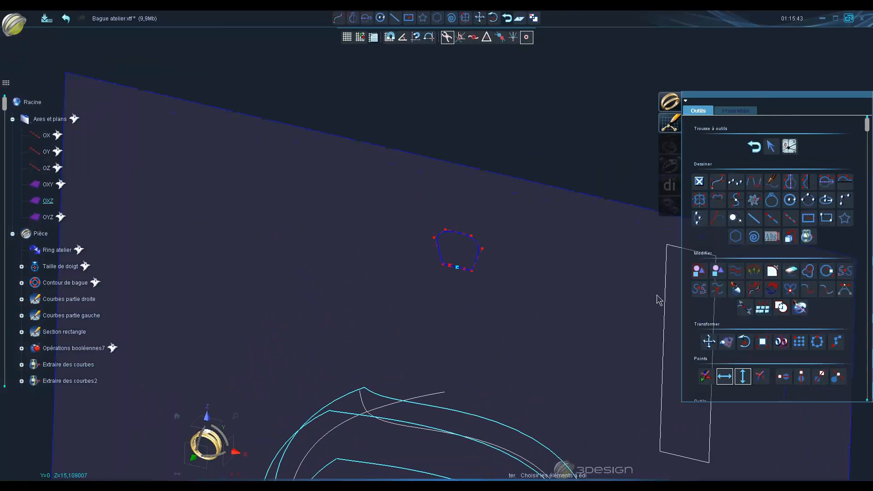
Exit the profile sketch and save the ring file
left_click(755, 147)
scroll(568, 323, "up", 3)
mouse_move(569, 323)
middle_mouse_down()
mouse_move(534, 355)
mouse_move(553, 339)
middle_mouse_up()
middle_click_drag(141, 285, 179, 279)
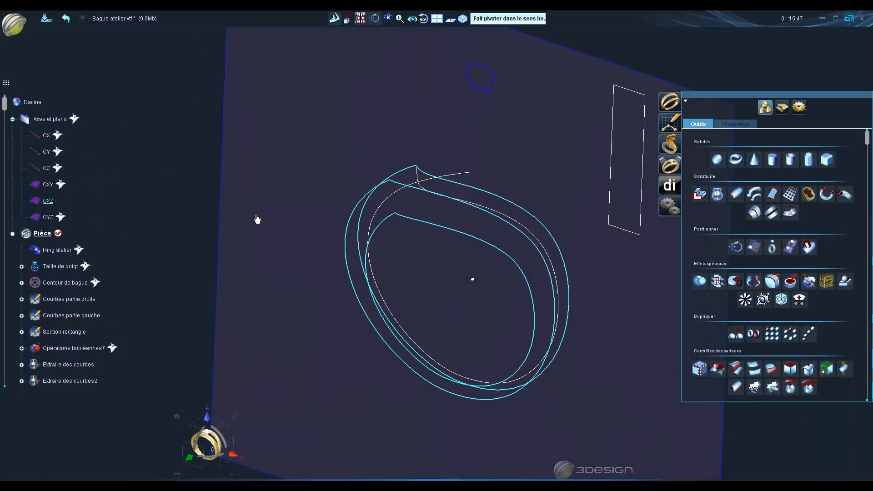
key("ctrl+s")
Set up a Balayer sweep in Yellow gold 18K with the right half's three extracted edge curves as rails
middle_click_drag(261, 217, 444, 150)
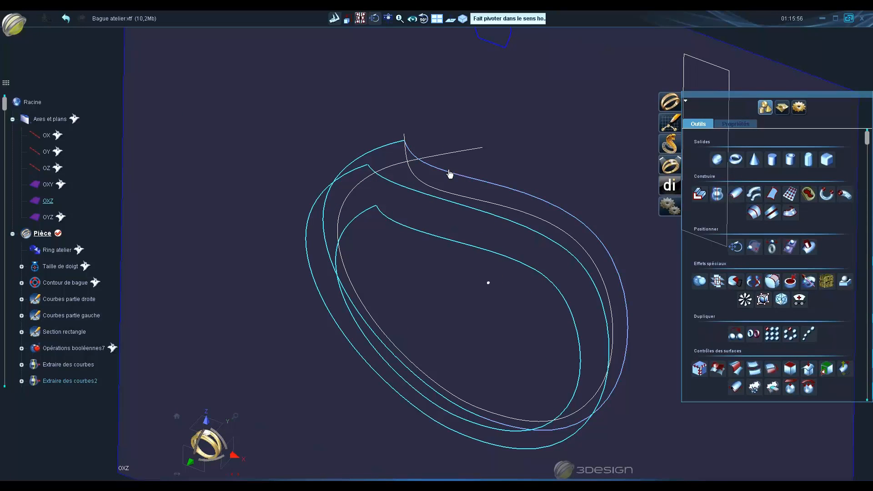
left_click(449, 172)
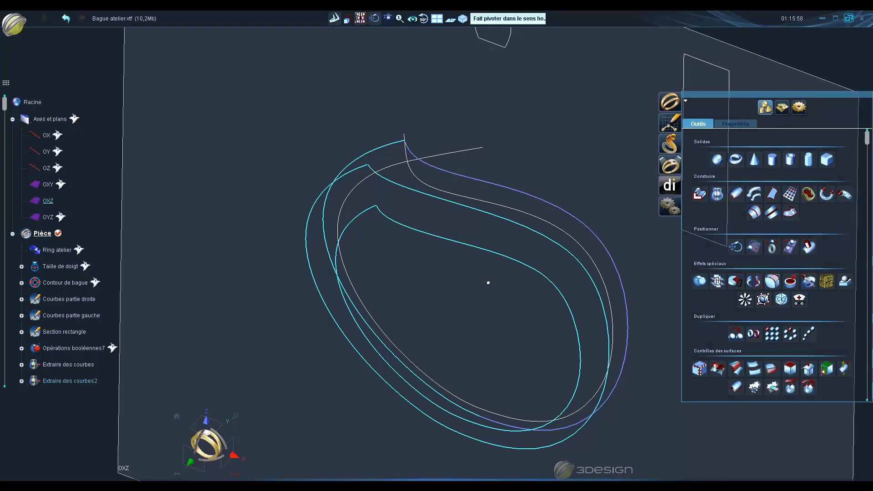
left_click(393, 183, "ctrl")
middle_click_drag(489, 331, 428, 326)
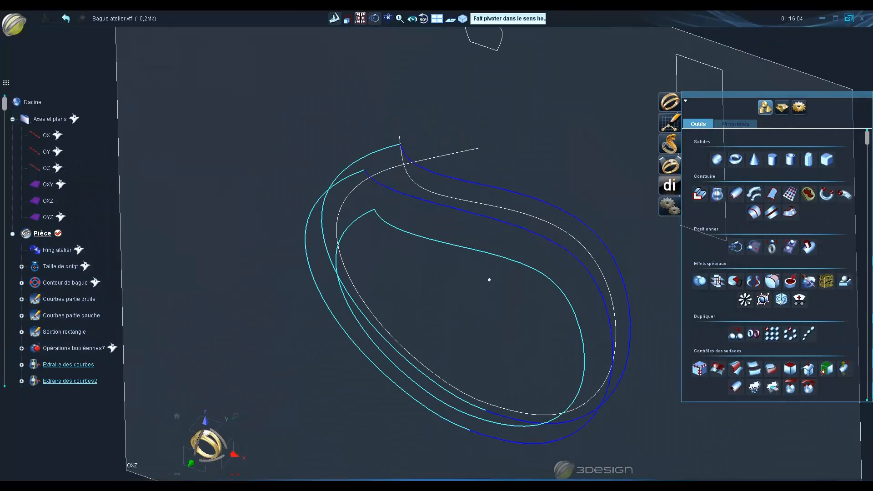
left_click(429, 241)
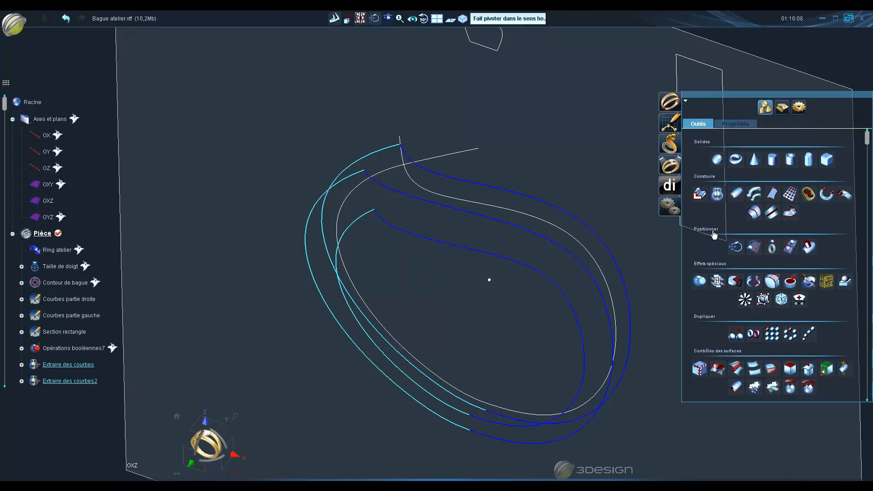
left_click(736, 196)
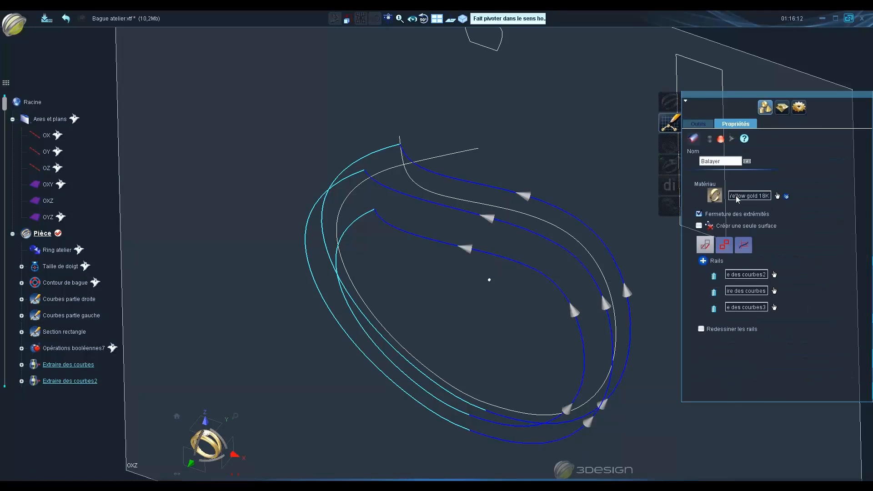
middle_click_drag(561, 291, 659, 341)
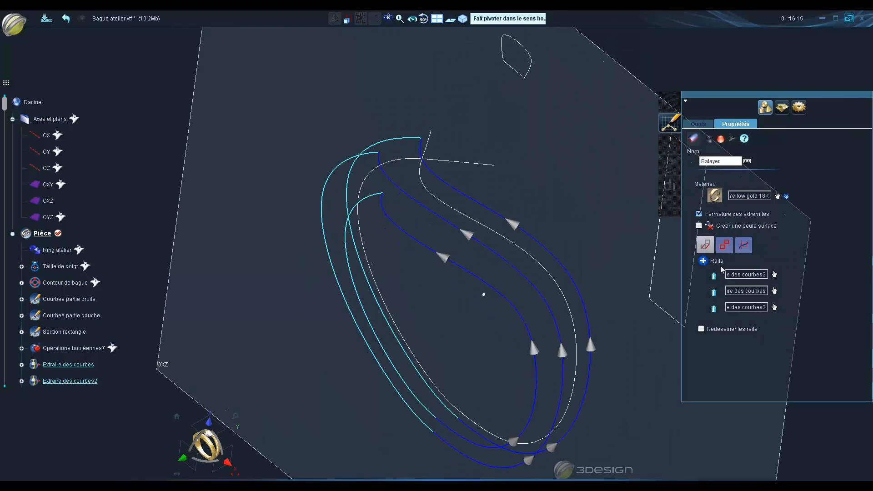
Assign the domed curve Courbe1 as the sweep's profile at position [0] and create the right half of the band
left_click(724, 248)
left_click(748, 281)
left_click(524, 81)
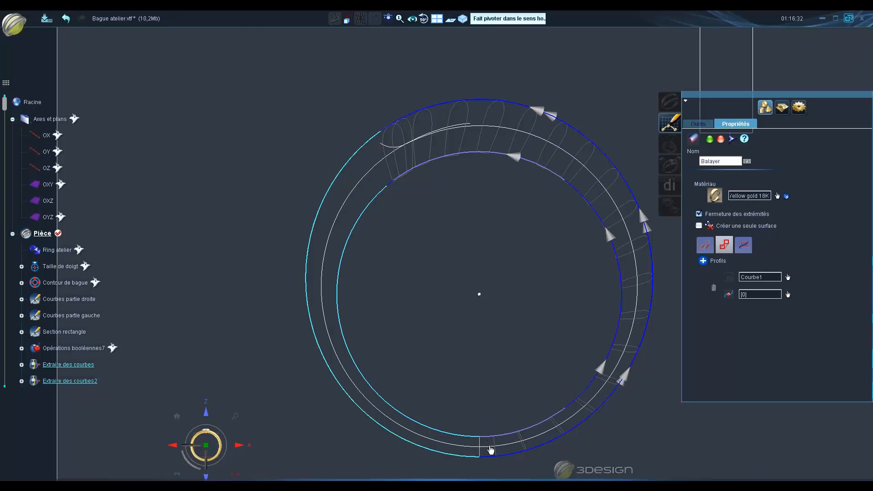
left_click(485, 443)
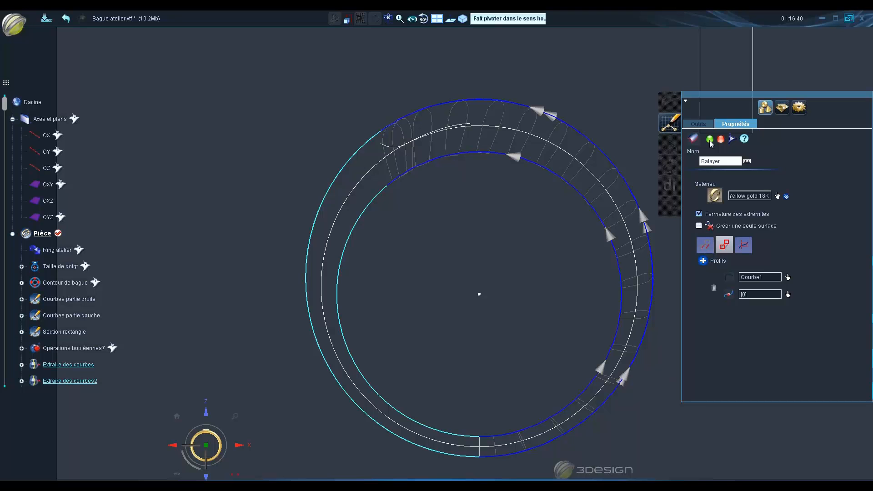
scroll(569, 204, "down", 4)
middle_click_drag(523, 227, 308, 397)
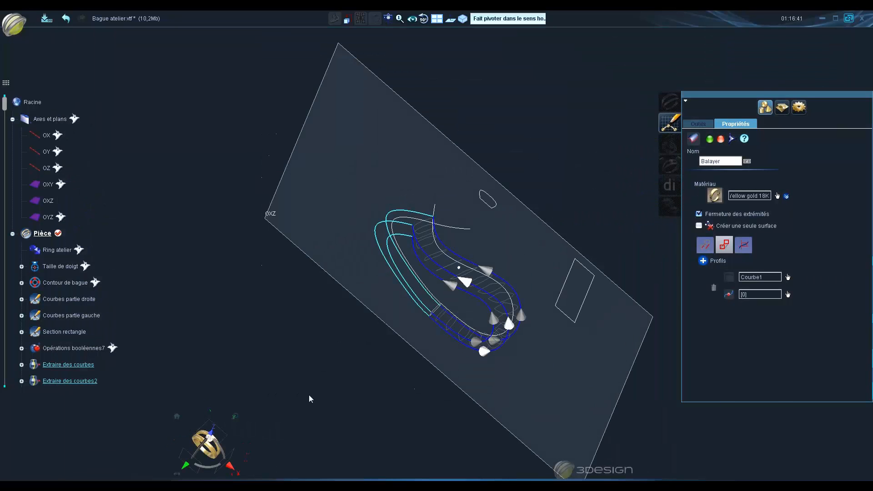
scroll(366, 377, "up", 3)
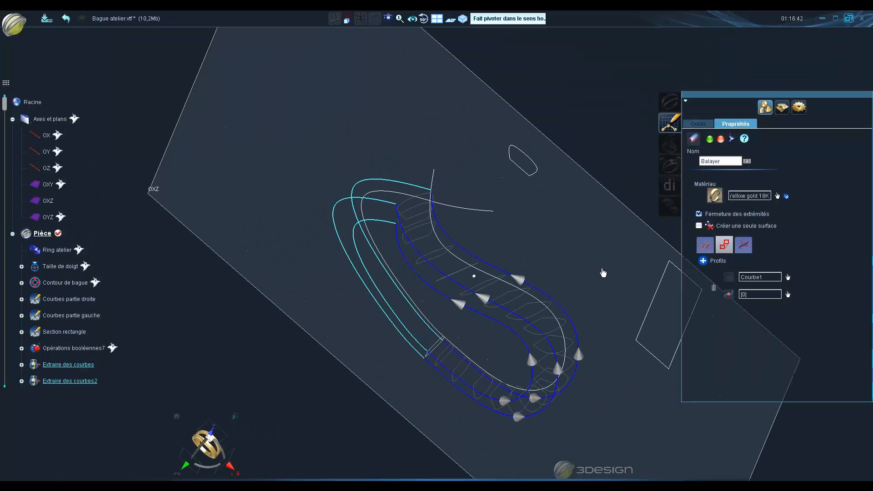
left_click(710, 139)
Set up a second Balayer sweep with the left half's three extracted edge curves as rails
middle_click_drag(488, 200, 418, 336)
left_click(381, 248)
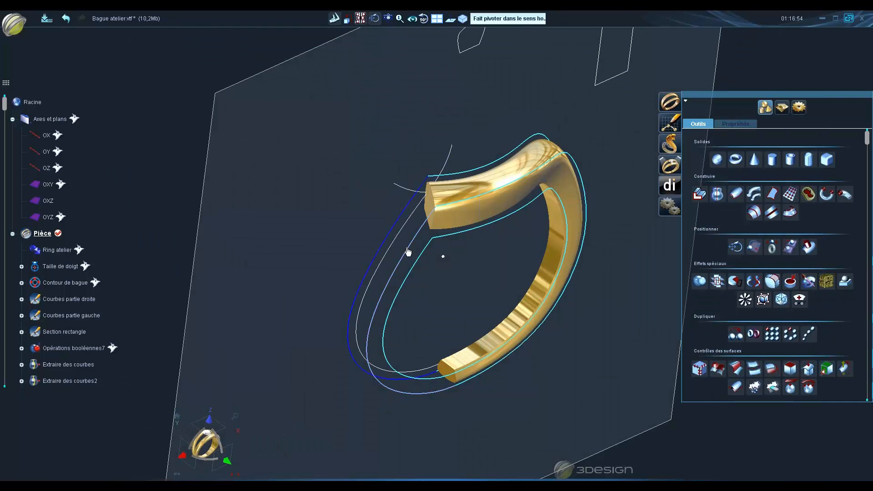
left_click(401, 263)
middle_click_drag(401, 264, 461, 348)
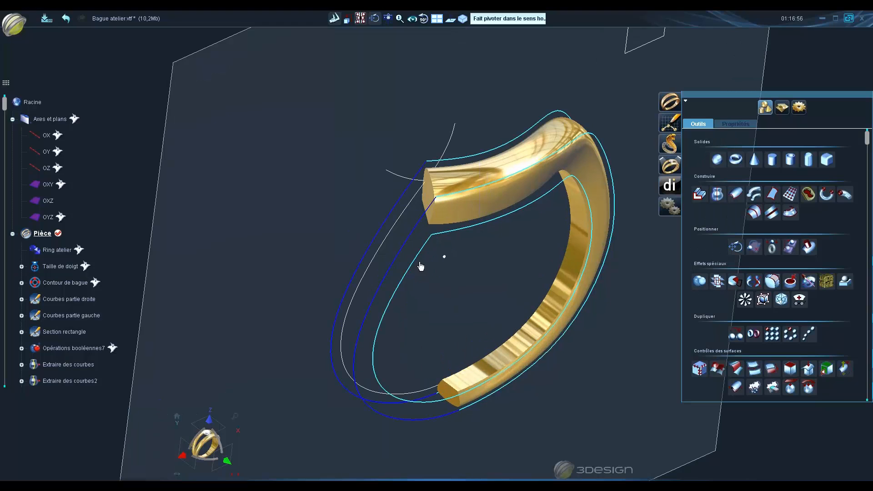
scroll(417, 269, "down", 3)
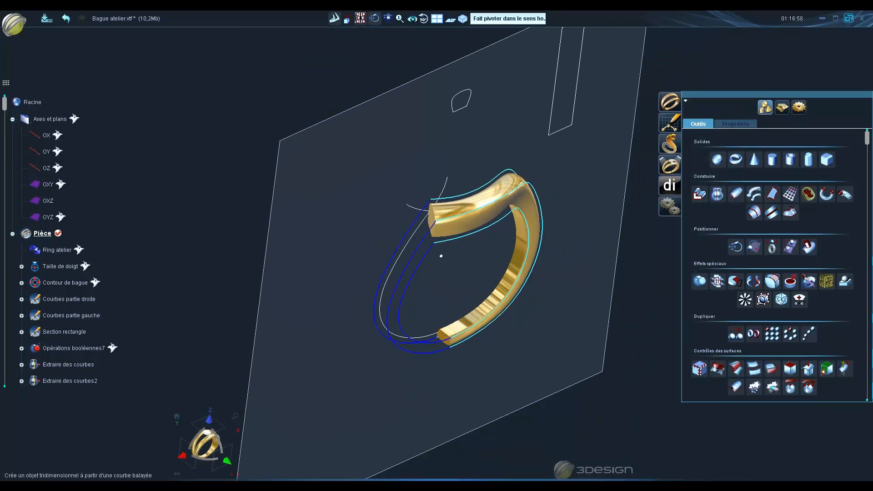
left_click(737, 195)
scroll(491, 325, "up", 3)
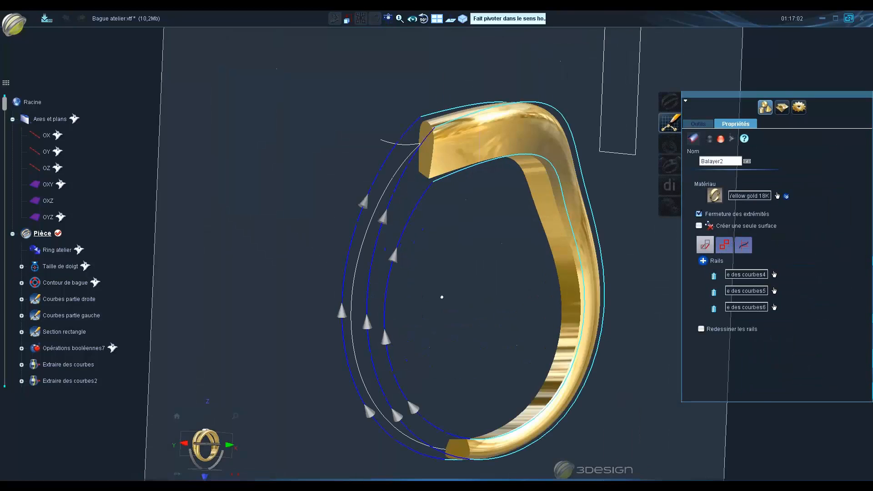
scroll(491, 324, "down", 3)
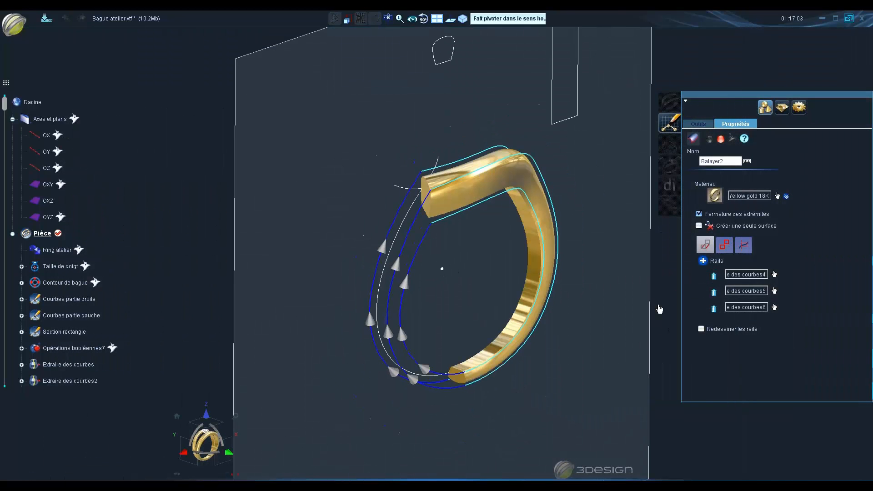
Use the same domed curve as the second sweep's profile and create the left half of the band
left_click(725, 245)
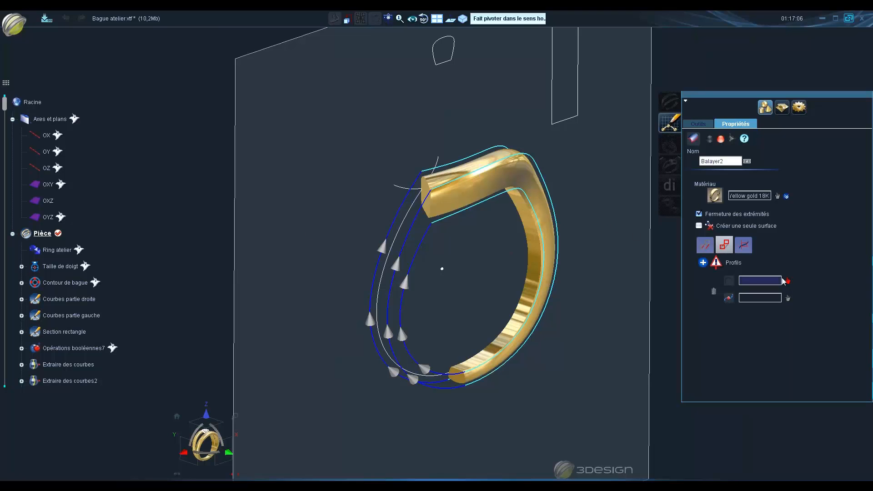
left_click(432, 59)
middle_click_drag(443, 181, 140, 292)
left_click(710, 141)
Inspect the two swept band halves and their junctions from the front and the side
middle_click_drag(509, 193, 335, 269)
scroll(439, 309, "up", 3)
left_click(222, 459)
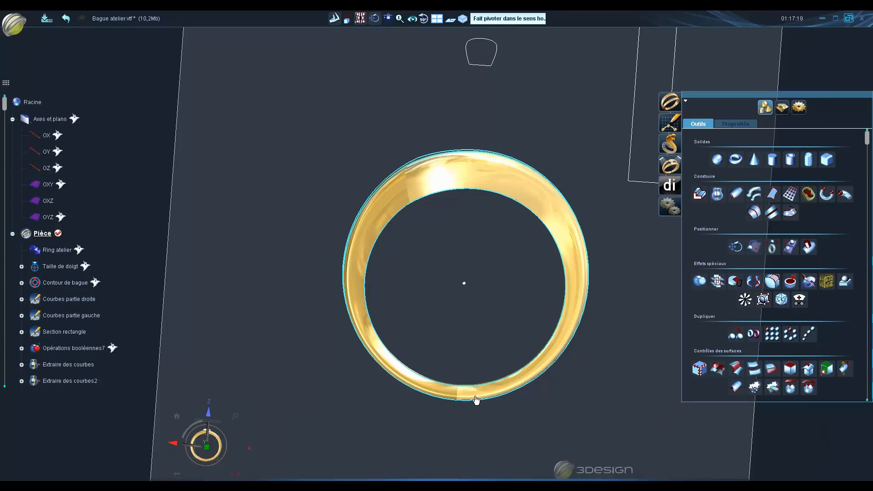
scroll(447, 328, "down", 3)
left_click(211, 450)
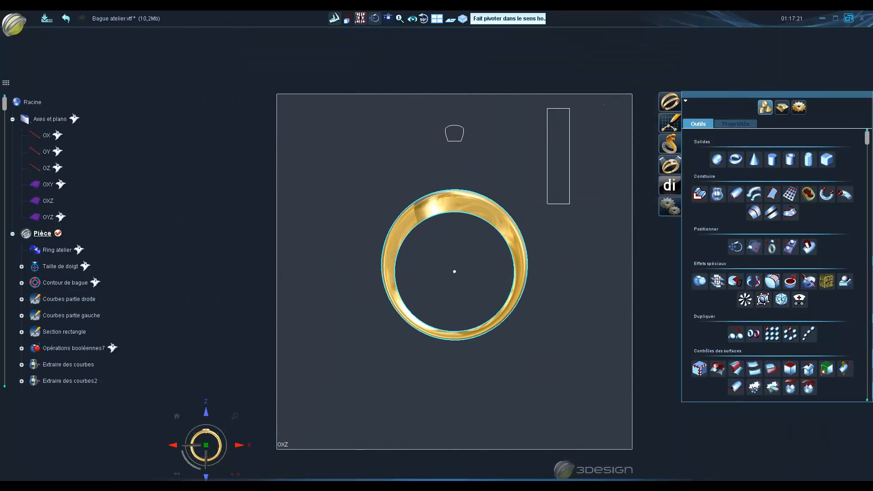
scroll(462, 278, "up", 2)
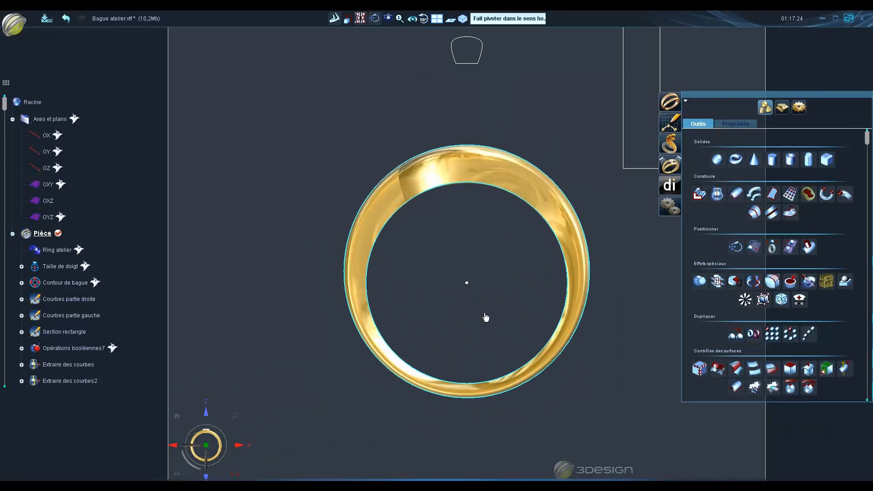
left_click(237, 447)
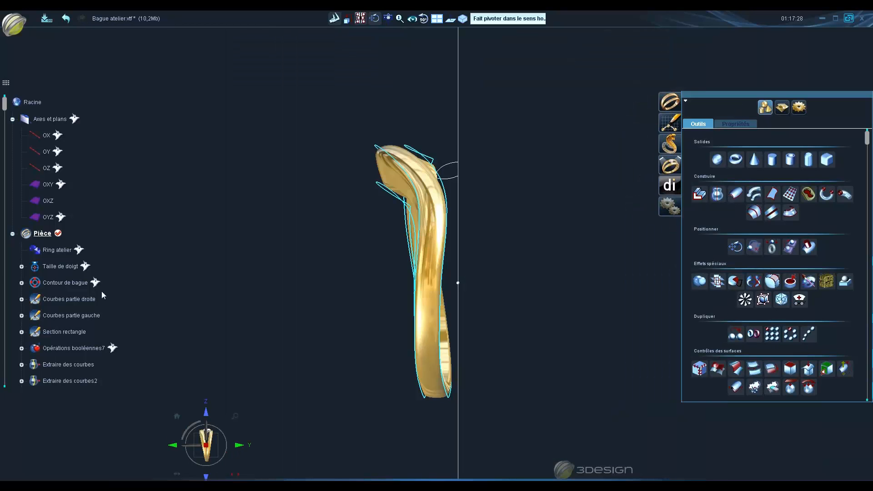
Show the scanned ring Ring atelier and check the new band's fit against it from several angles
right_click(58, 250)
left_click(90, 285)
middle_click_drag(382, 202, 561, 370)
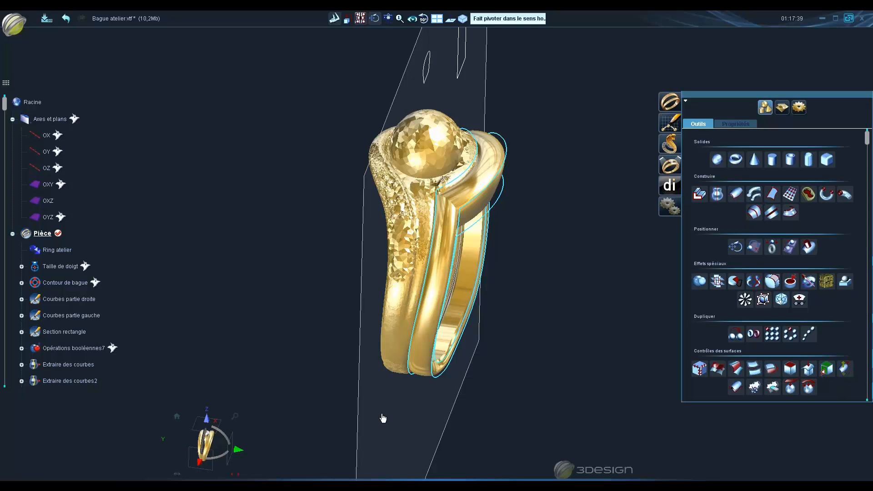
left_click(215, 462)
middle_click_drag(614, 233, 387, 277)
middle_click_drag(489, 309, 499, 151)
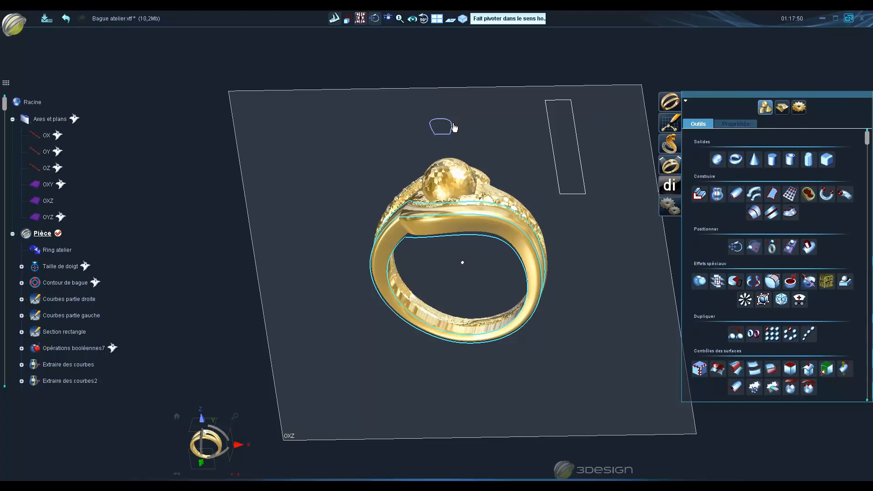
Show the Opérations booléennes7 body in place of the two sweeps and compare it with the scanned ring
scroll(23, 379, "down", 3)
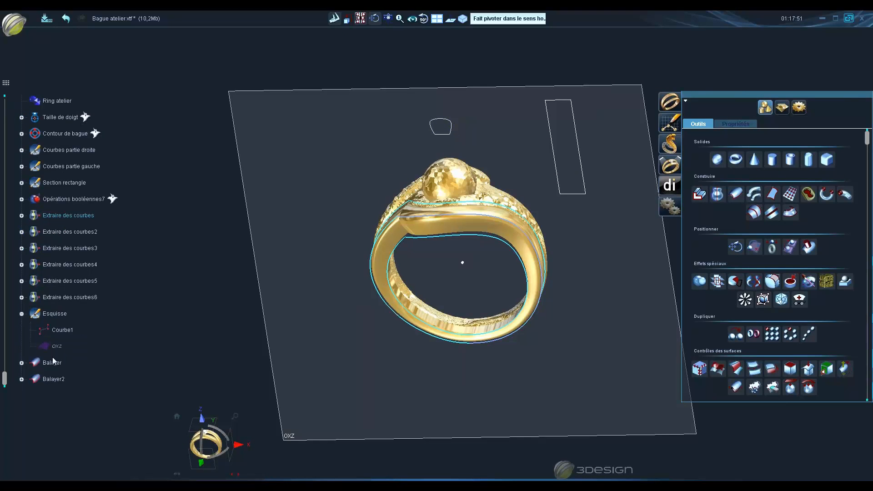
left_click(21, 313)
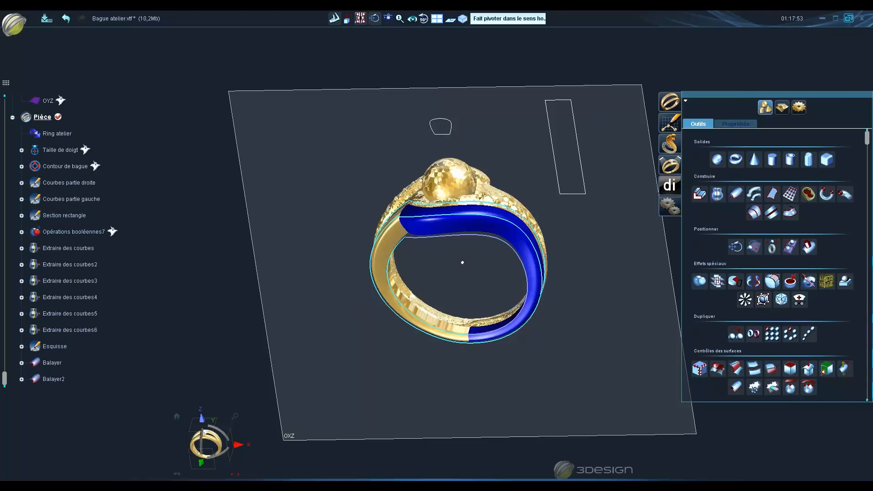
right_click(67, 230)
left_click(102, 264)
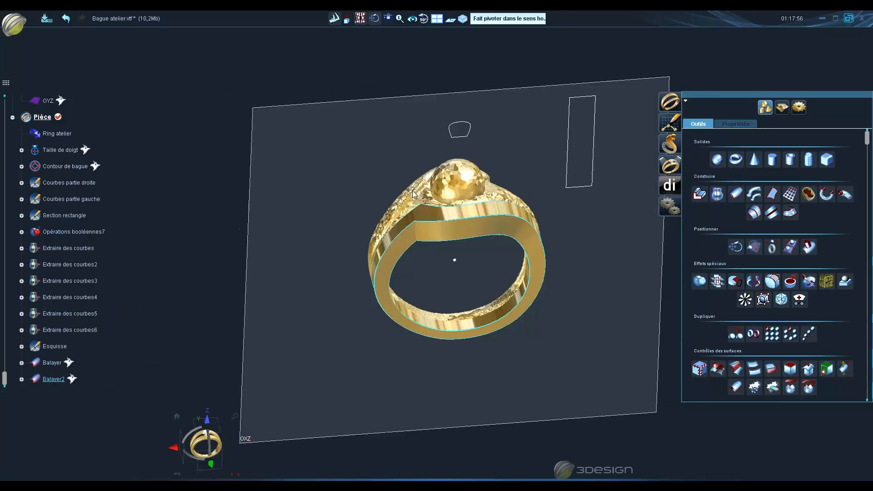
middle_click_drag(511, 319, 387, 328)
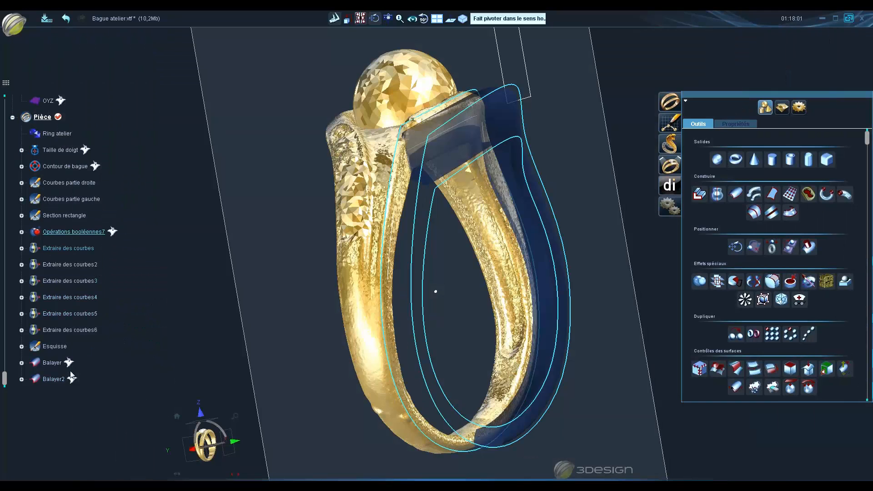
Redisplay Balayer and Balayer2 with the Opérations booléennes7 body hidden, and view the domed band on the ring
right_click(65, 363)
left_click(90, 354)
right_click(65, 380)
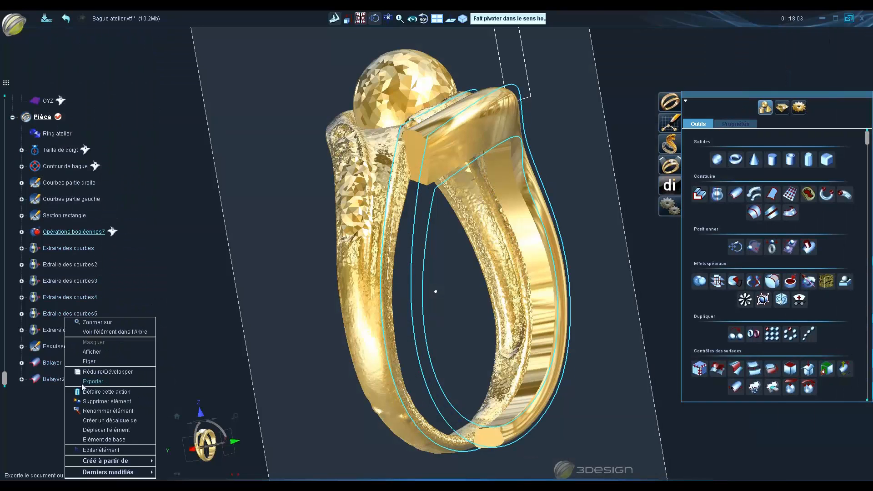
left_click(94, 355)
scroll(473, 205, "down", 3)
middle_click_drag(555, 77, 466, 125)
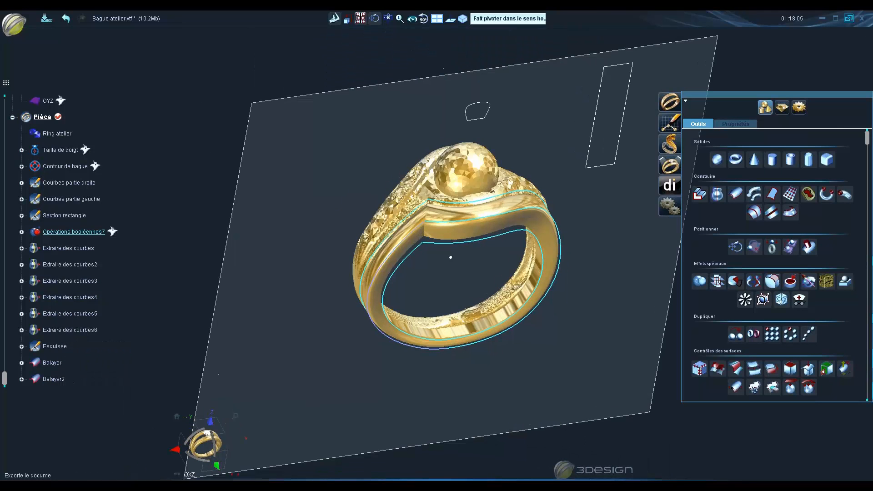
Edit the domed profile in Esquisse, raising its two upper control points to Y 20.999 mm, and update both sweeps
double_click(467, 115)
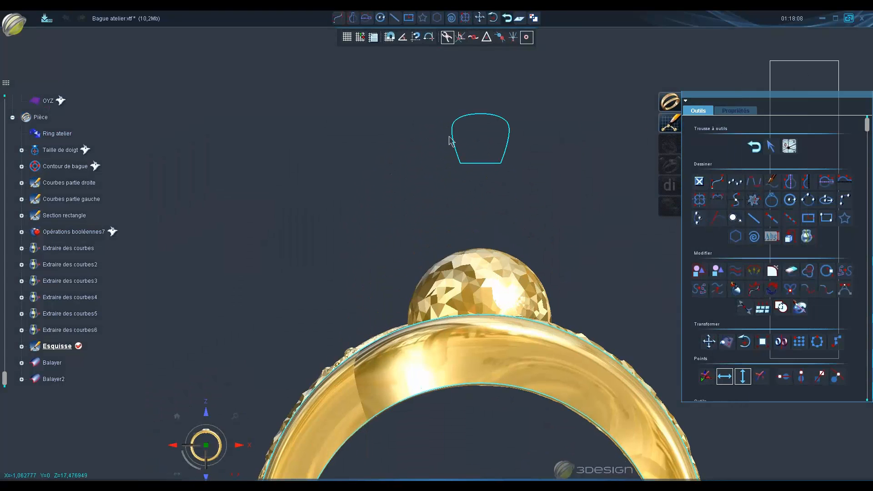
left_click(450, 141)
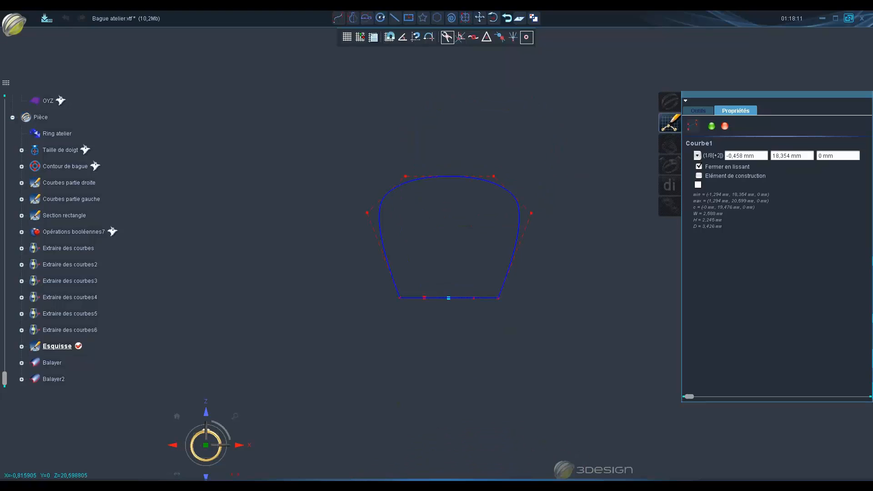
left_click(406, 176)
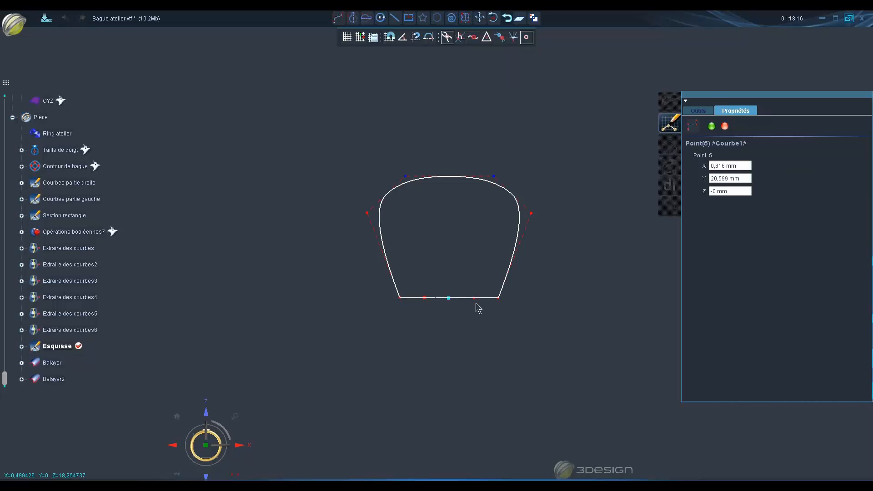
key("Up")
key("Up")
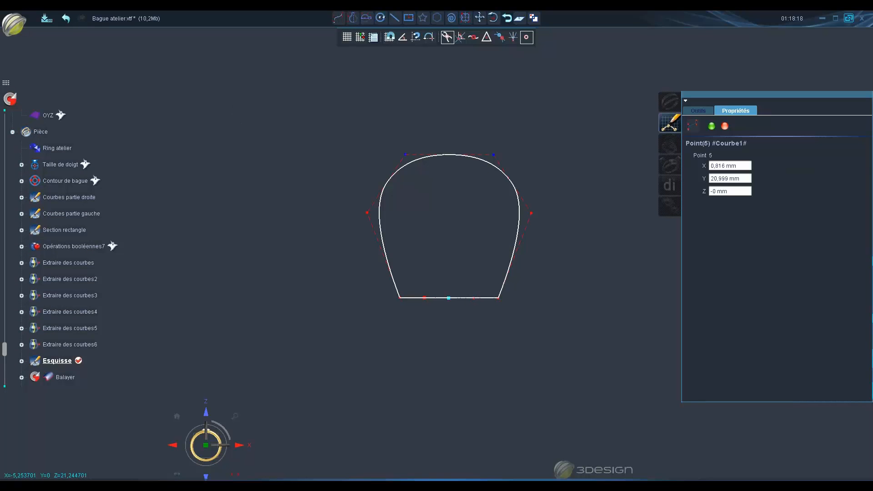
left_click(10, 99)
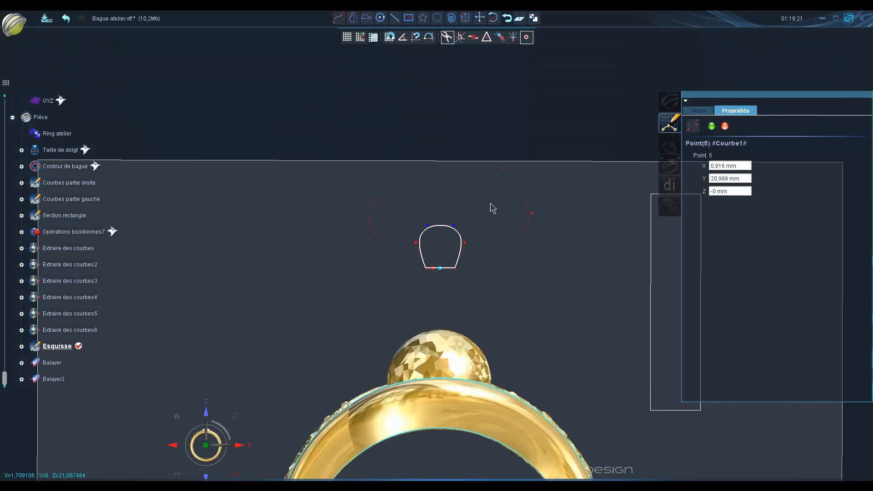
mouse_move(489, 370)
middle_mouse_down()
mouse_move(514, 432)
mouse_move(437, 382)
mouse_move(460, 252)
mouse_move(596, 336)
mouse_move(348, 367)
mouse_move(423, 295)
mouse_move(459, 314)
middle_mouse_up()
scroll(514, 432, "up", 3)
scroll(514, 433, "down", 4)
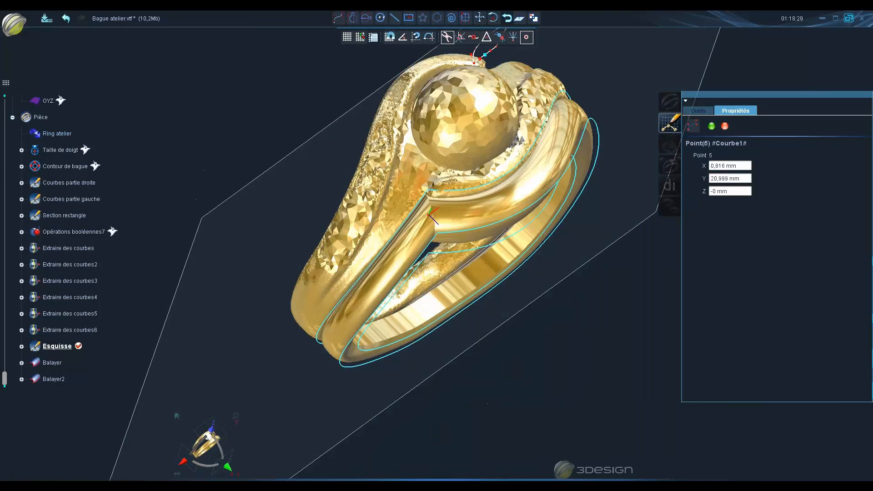
left_click(711, 127)
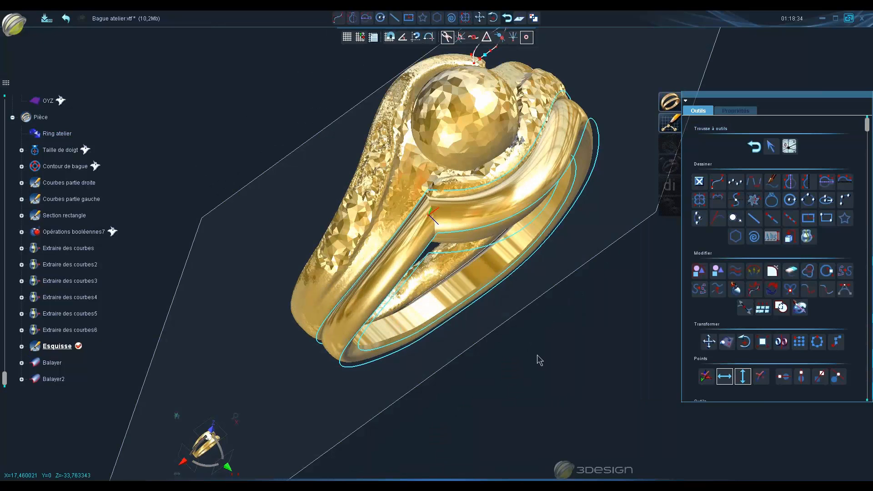
Examine the junction of the two band halves at the base of the ring from the front and from below
mouse_move(504, 367)
middle_mouse_down()
mouse_move(590, 292)
mouse_move(568, 273)
middle_mouse_up()
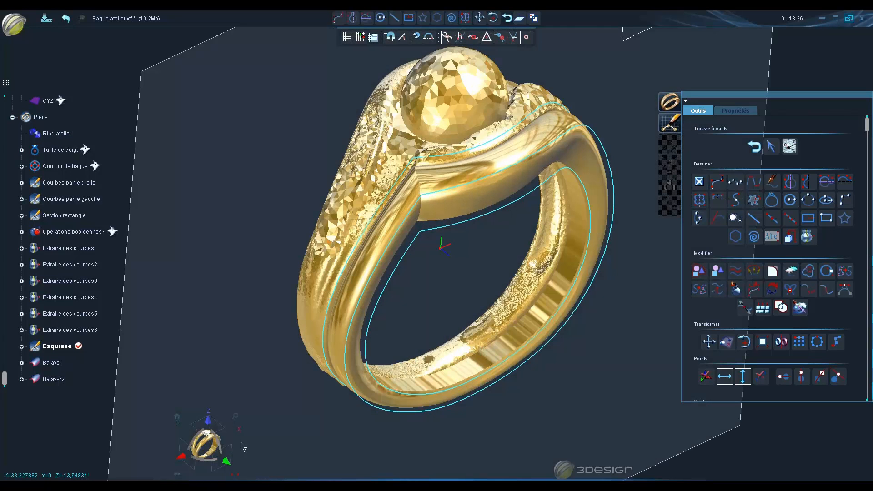
left_click(226, 461)
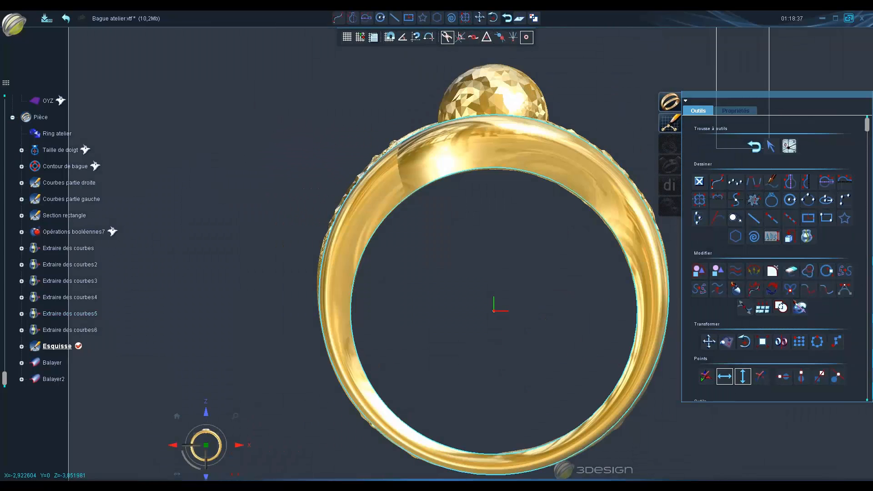
scroll(507, 261, "down", 3)
middle_click_drag(507, 261, 521, 306)
scroll(520, 306, "up", 2)
left_click(210, 464)
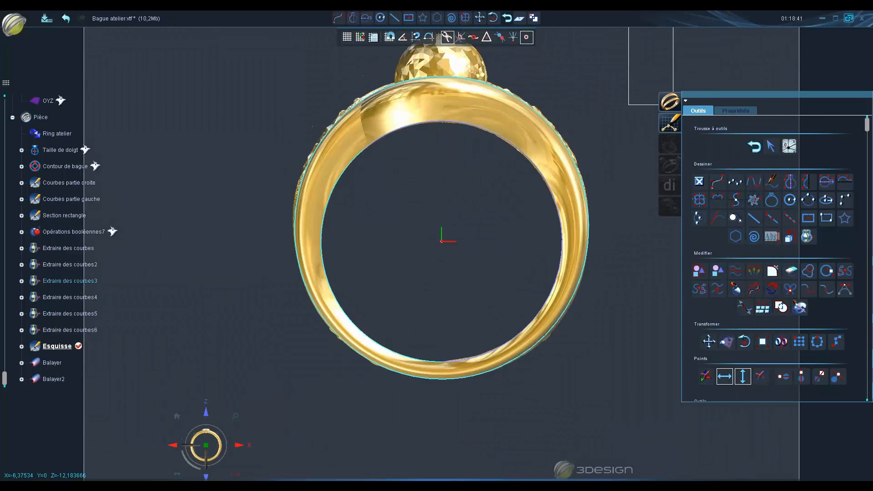
middle_click_drag(495, 372, 491, 293)
scroll(491, 293, "up", 5)
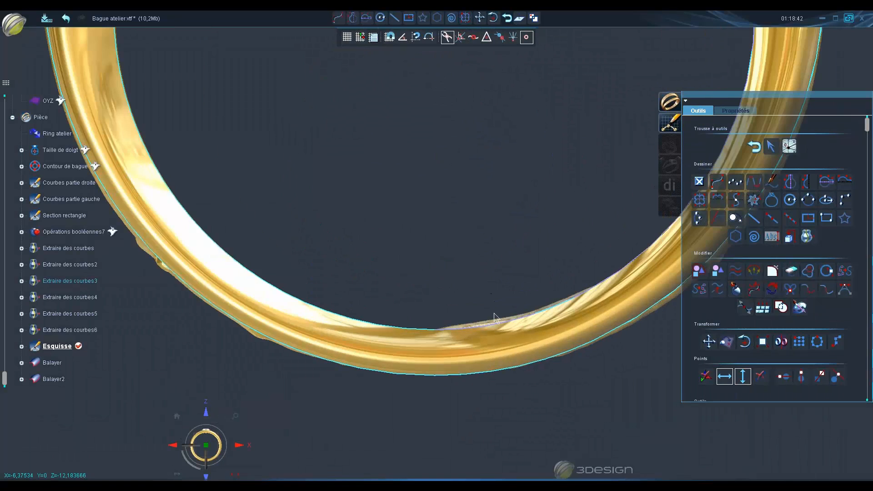
left_click(448, 356)
left_click(453, 351)
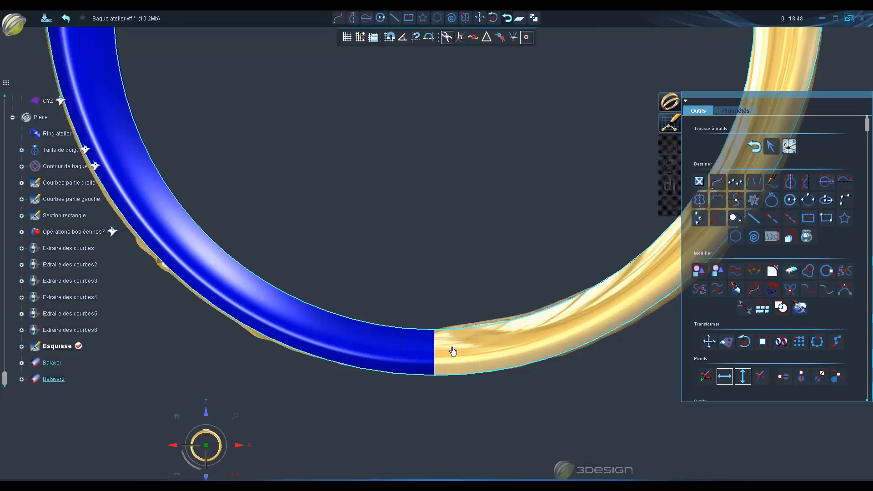
left_click(206, 476)
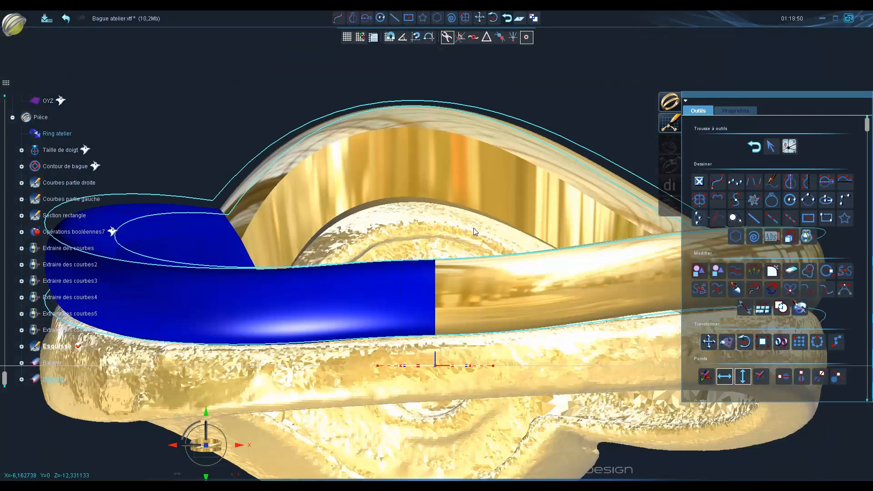
scroll(473, 233, "up", 5)
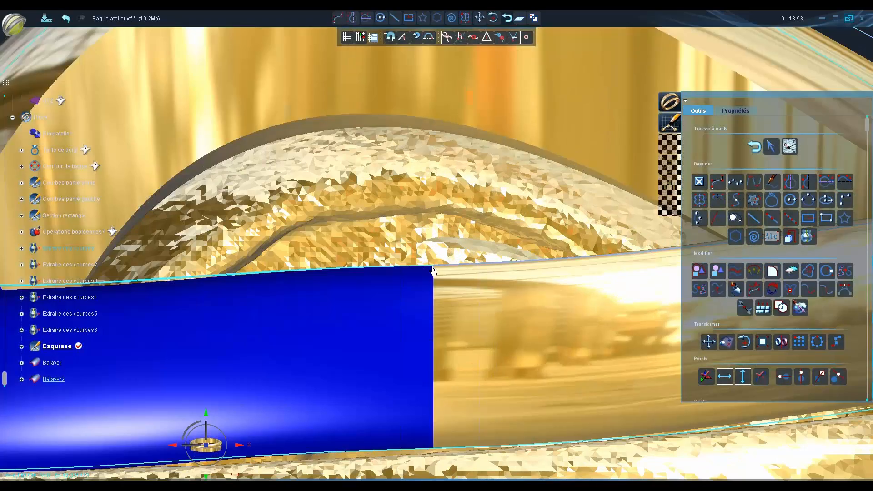
scroll(434, 274, "down", 5)
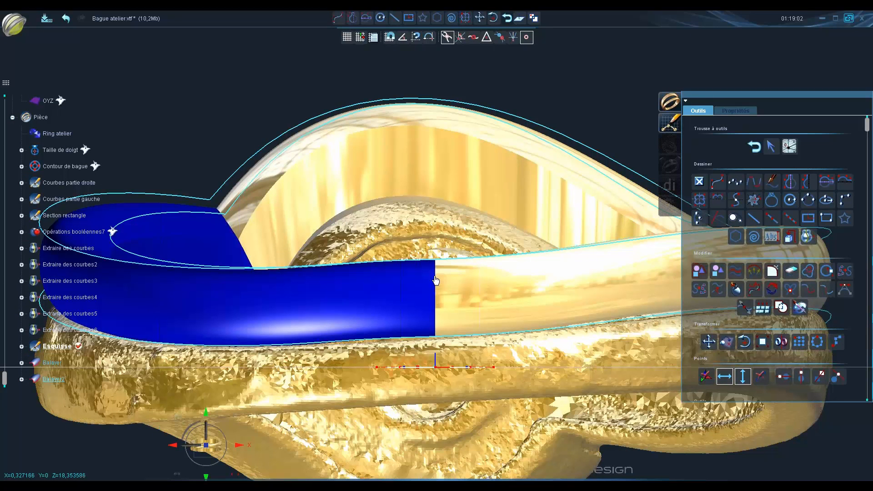
Examine the more domed band against the scanned ring from the front, the side and oblique angles
scroll(436, 280, "down", 4)
middle_click_drag(425, 112, 578, 387)
scroll(295, 377, "down", 3)
left_click(209, 459)
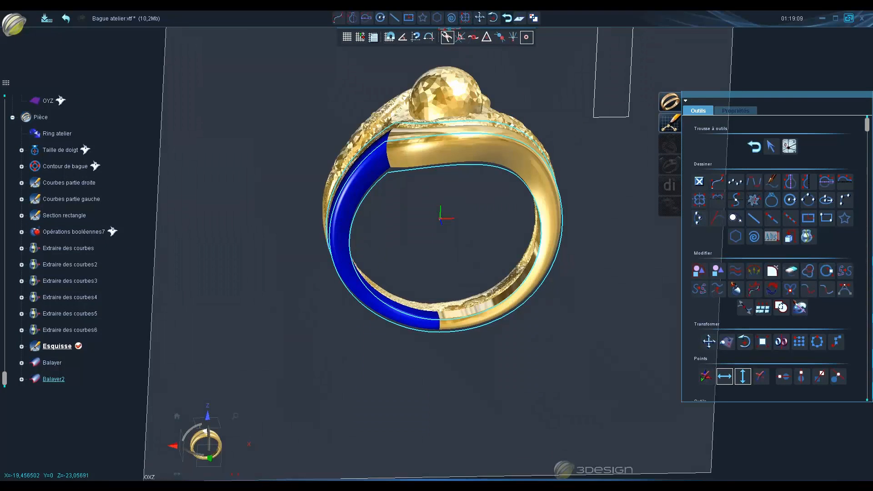
left_click(173, 446)
middle_click_drag(521, 265, 243, 363)
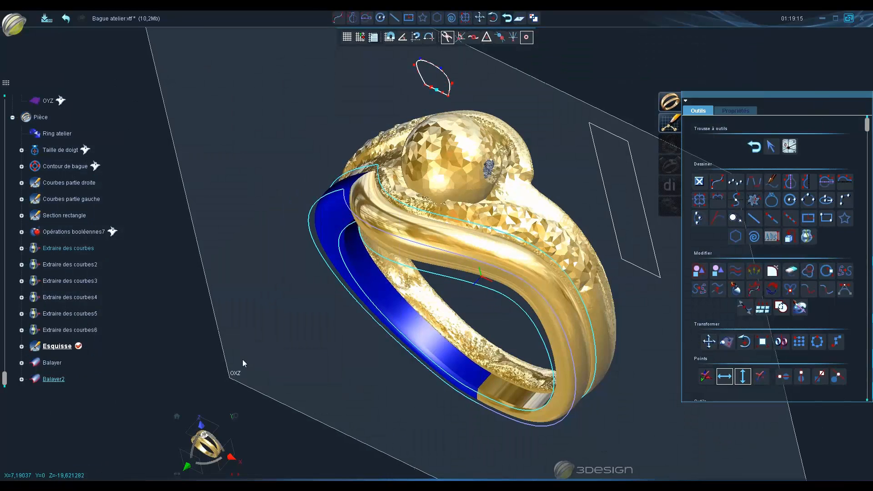
left_click(201, 426)
left_click(180, 421)
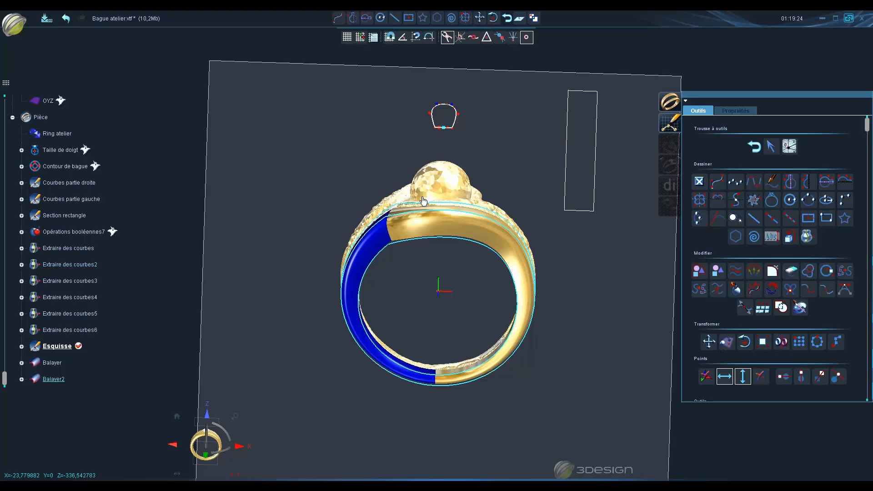
left_click(204, 457)
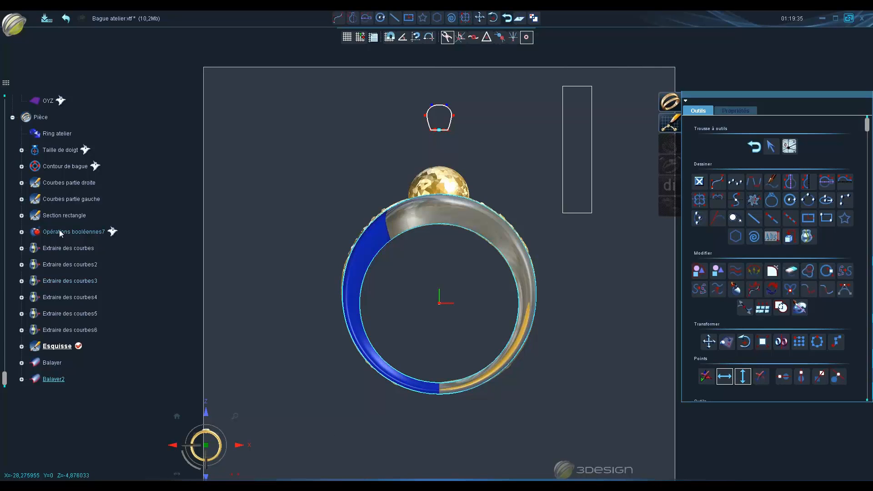
middle_click_drag(449, 231, 265, 321)
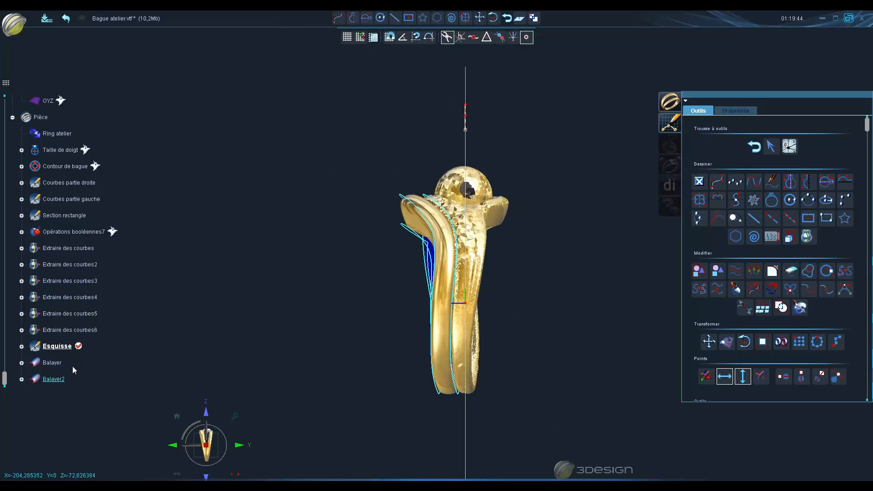
middle_click_drag(286, 234, 359, 293)
Hide the six extracted curves, Extraire des courbes through Extraire des courbes6, and view the band from the front
left_click(82, 249)
left_click(84, 329, "shift")
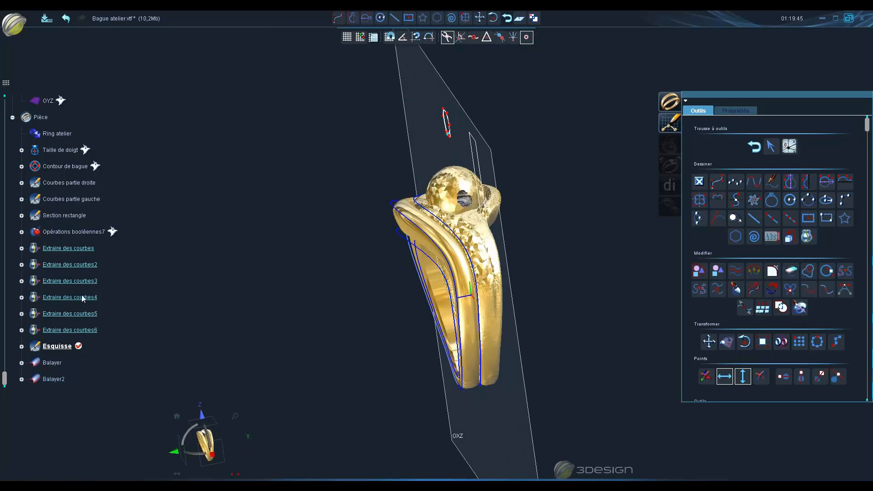
right_click(72, 249)
left_click(115, 274)
middle_click_drag(305, 330, 289, 421)
scroll(386, 345, "up", 4)
left_click(202, 467)
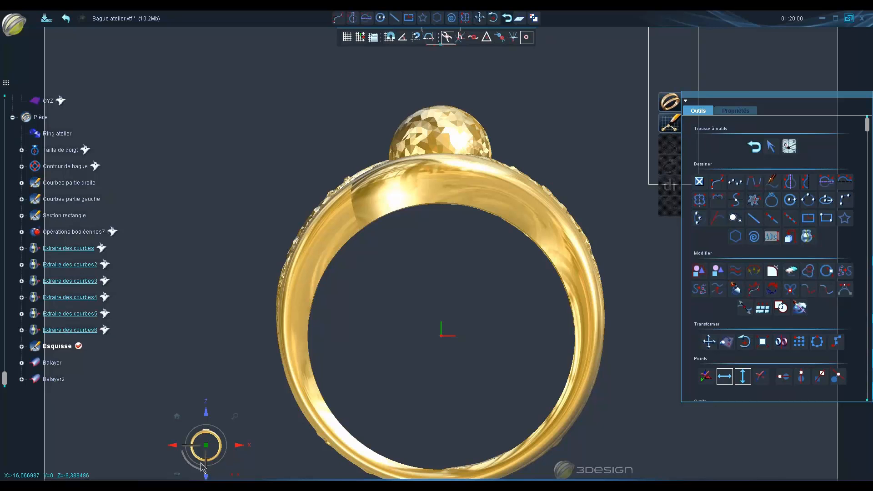
Switch the scanned ring Ring atelier to the frozen display state so that the band stands out against it
middle_click_drag(554, 193, 646, 341)
left_click(415, 185)
key("space")
middle_click_drag(482, 252, 529, 394)
middle_click_drag(462, 366, 500, 277)
scroll(512, 312, "down", 2)
key("space")
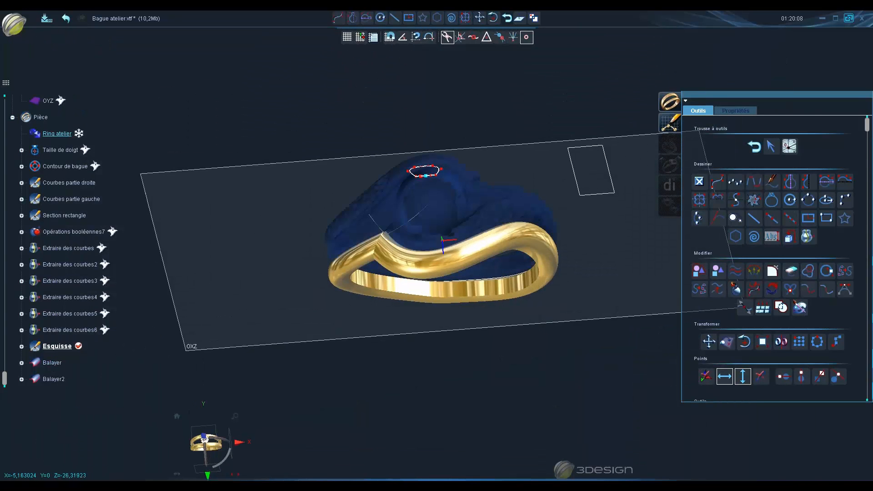
Check the band's crossing and inner side up close, and leave the profile sketch
middle_click_drag(409, 337, 437, 288)
scroll(437, 289, "up", 3)
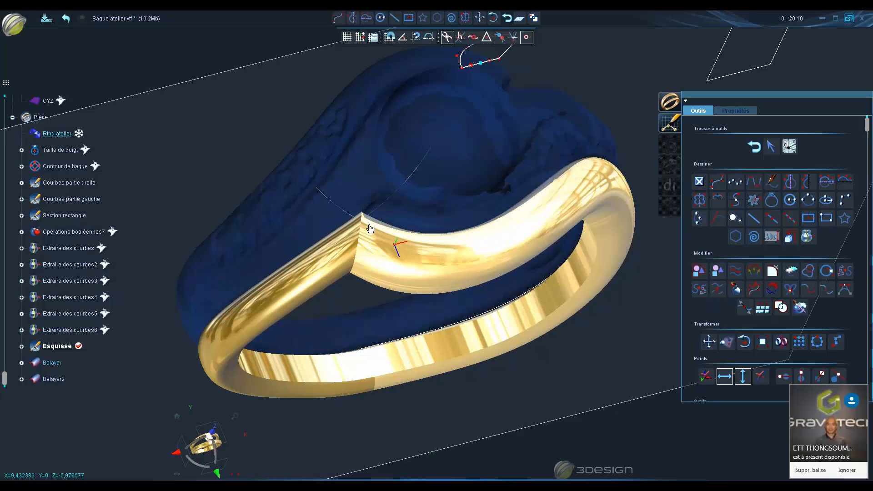
middle_click_drag(448, 318, 432, 160)
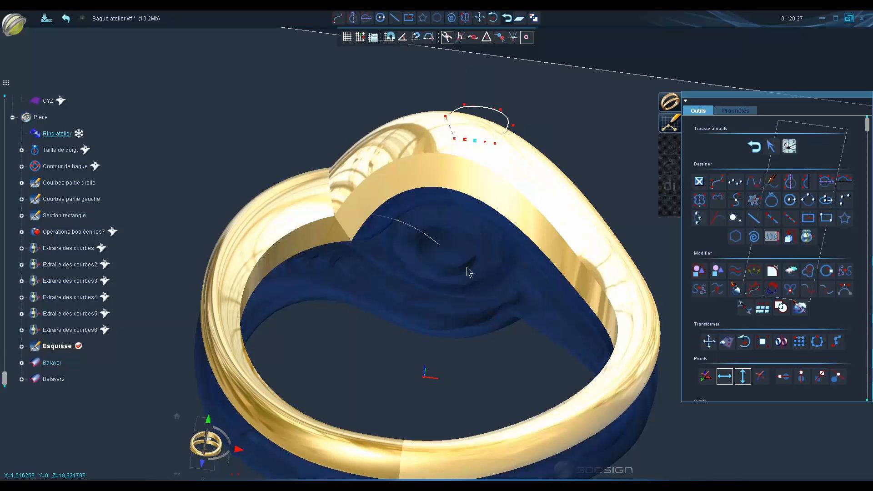
left_click(755, 147)
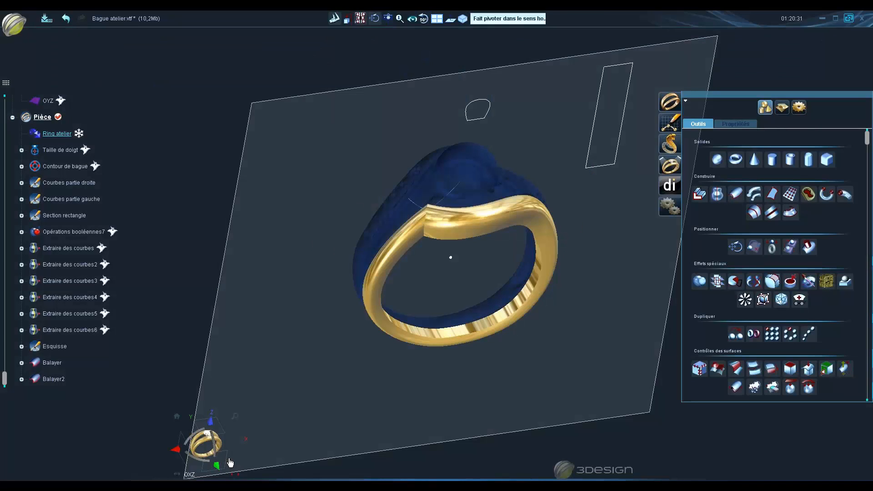
Examine the band beside the frozen scanned ring from the front and from above
left_click(230, 461)
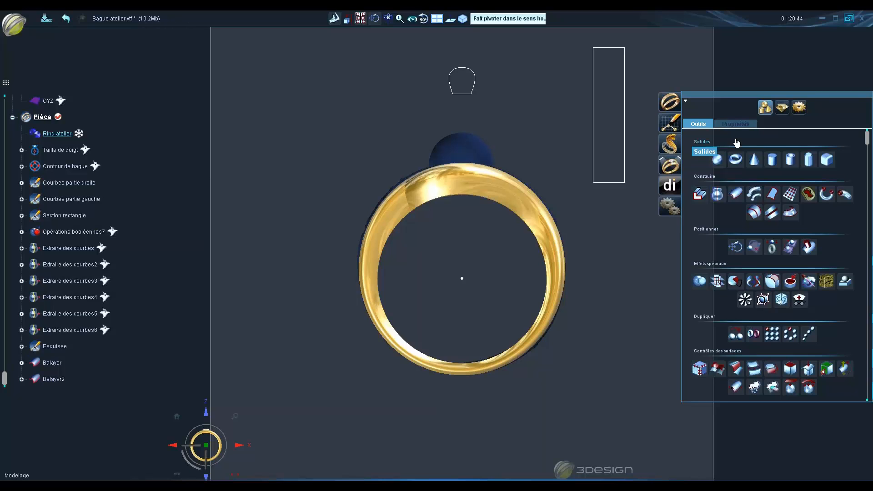
middle_click_drag(482, 157, 288, 421)
left_click(220, 444)
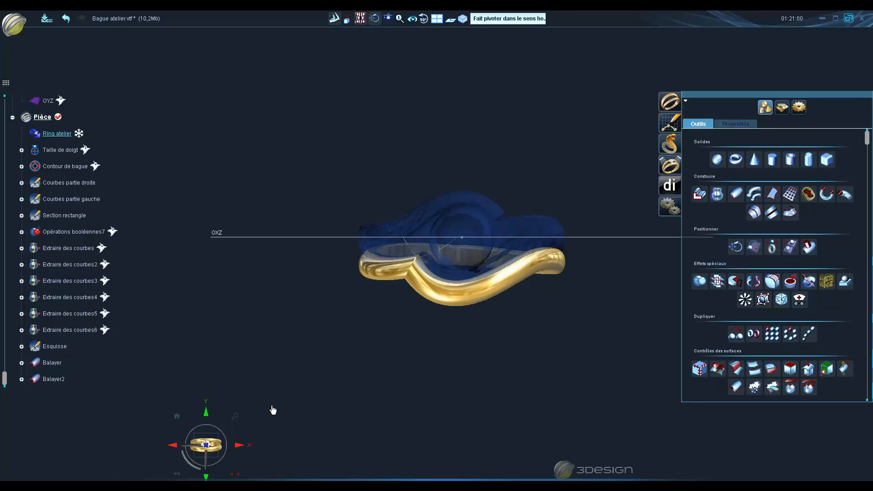
scroll(588, 346, "up", 2)
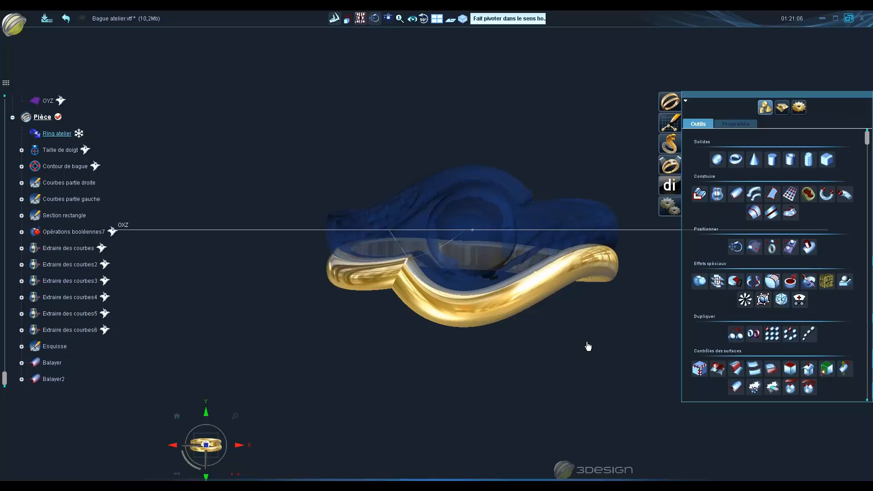
Import the two swept halves, Balayer and Balayer2, together as one object for subdivision modelling
scroll(462, 308, "down", 2)
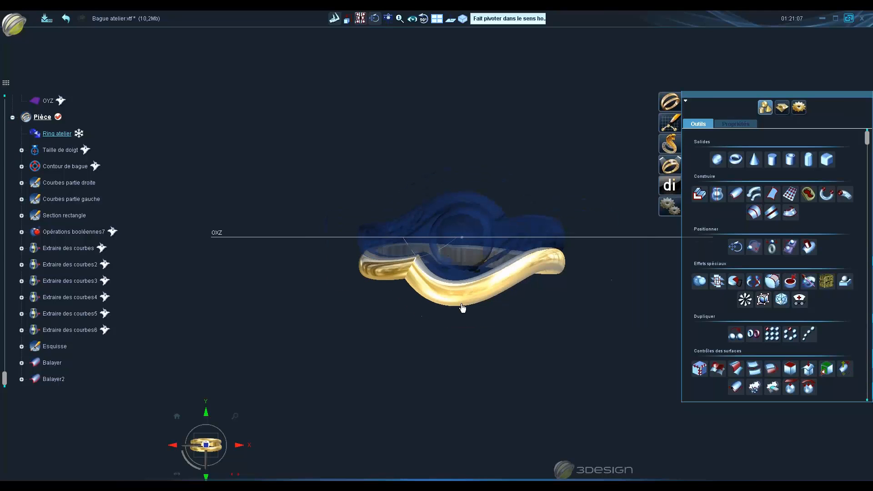
middle_click_drag(462, 308, 489, 200)
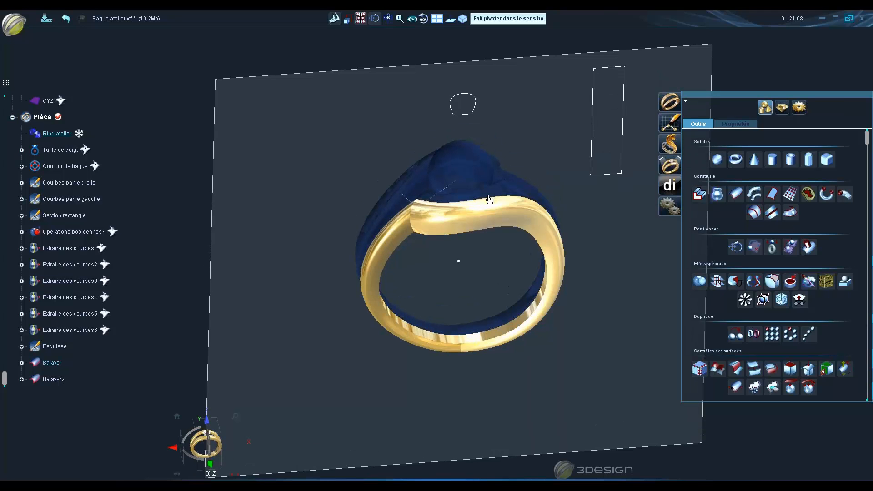
left_click(222, 458)
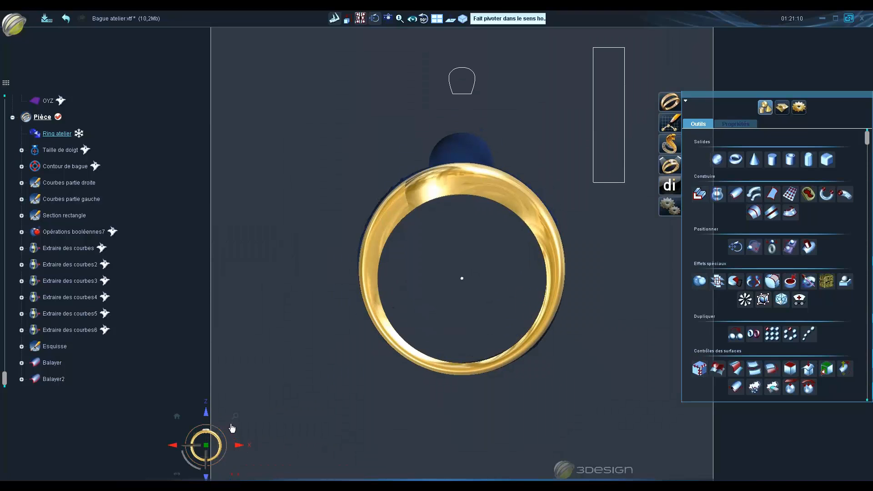
scroll(285, 374, "up", 2)
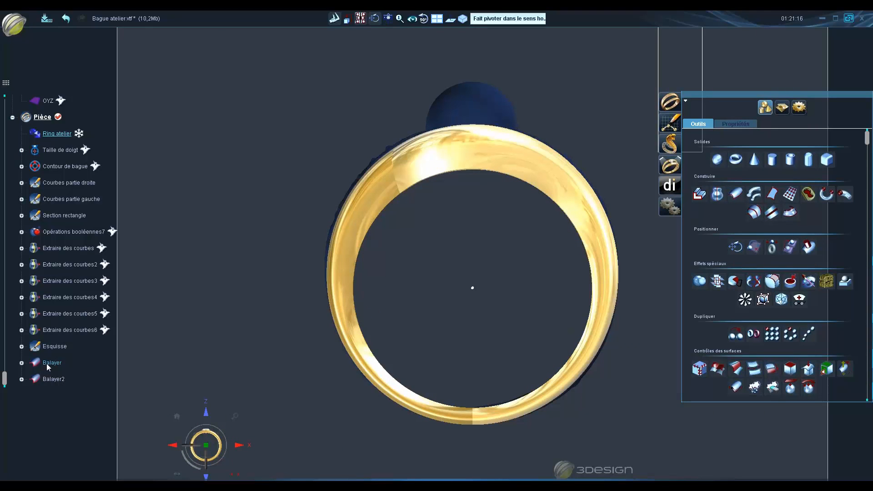
left_click(50, 363)
left_click(52, 379, "ctrl")
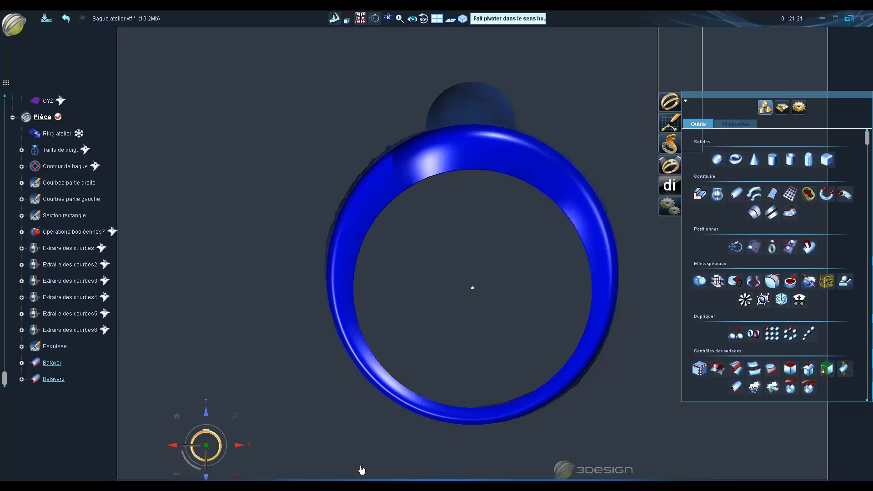
left_click(672, 151)
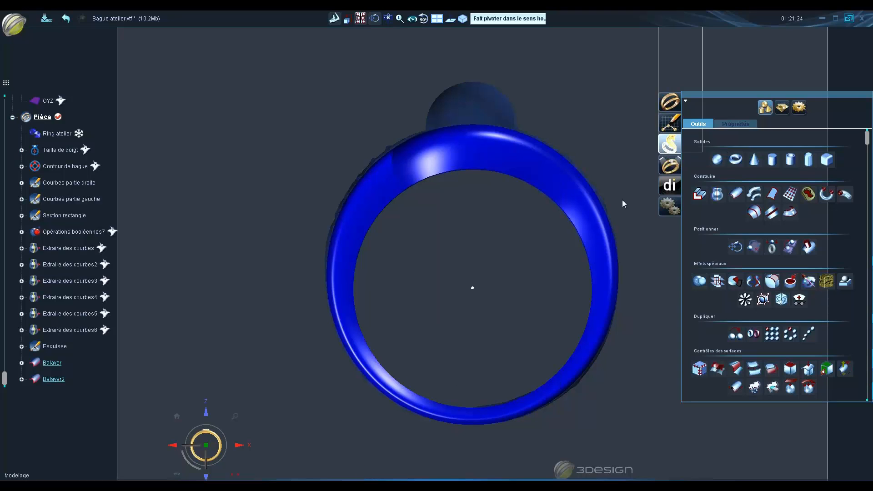
left_click(601, 208)
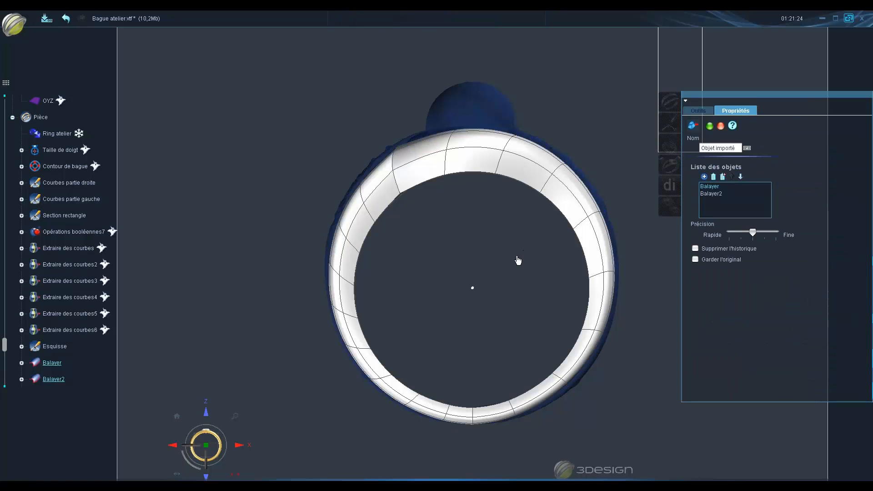
Raise the import precision one notch towards Fine so the mesh follows the band more closely, and validate the imported object
middle_click_drag(471, 227, 337, 354)
left_click(203, 464)
middle_click_drag(561, 246, 369, 220)
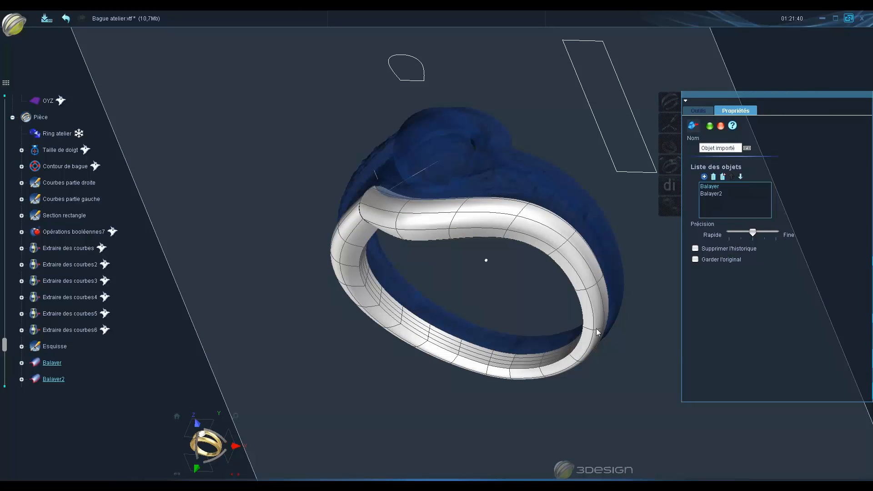
left_click(197, 467)
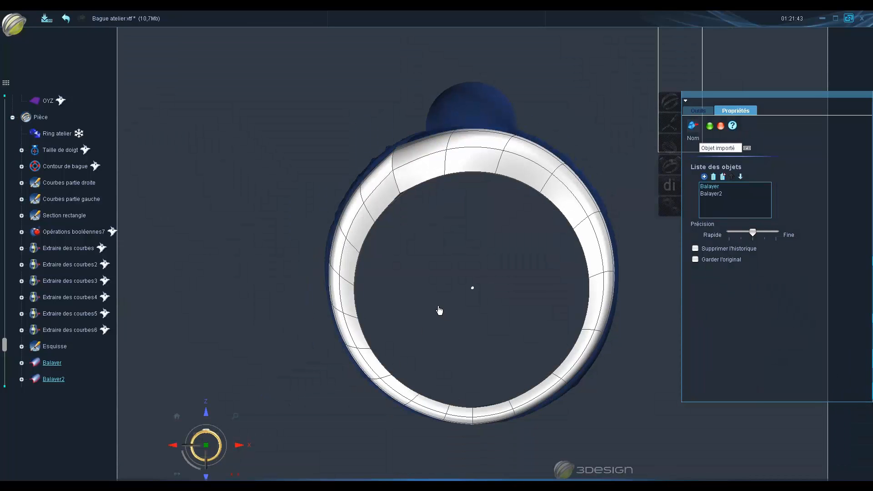
middle_click_drag(477, 262, 245, 345)
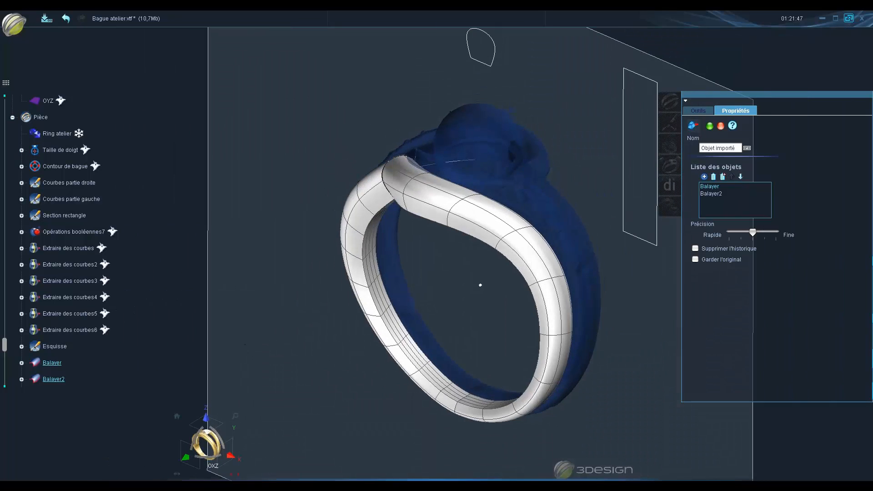
left_click(187, 456)
left_click_drag(753, 230, 765, 234)
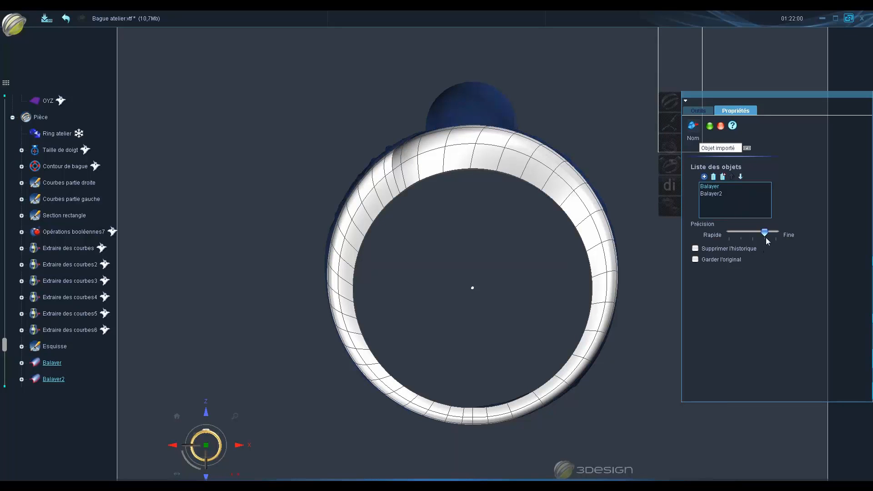
mouse_move(765, 237)
left_mouse_down()
mouse_move(775, 234)
mouse_move(766, 234)
left_mouse_up()
left_click(710, 126)
Enter element selection on the imported band and select one half to check whether the halves are connected, clearing the selection again
middle_click_drag(479, 98, 563, 352)
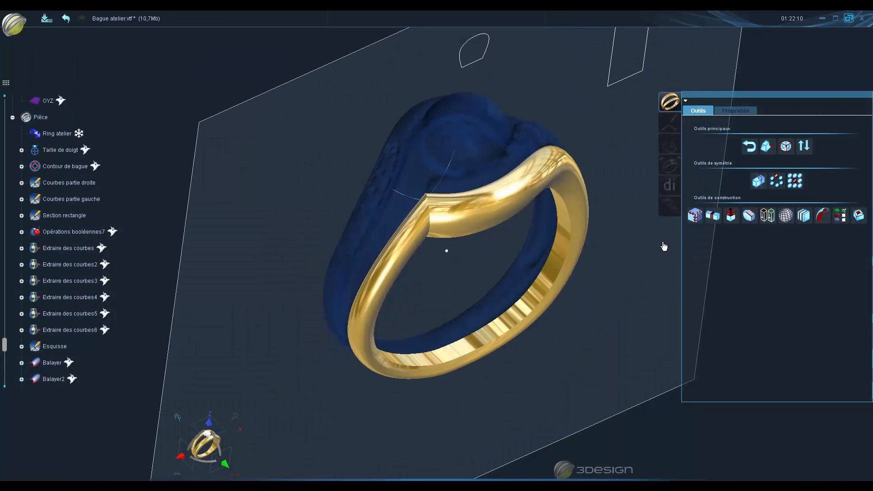
left_click(785, 151)
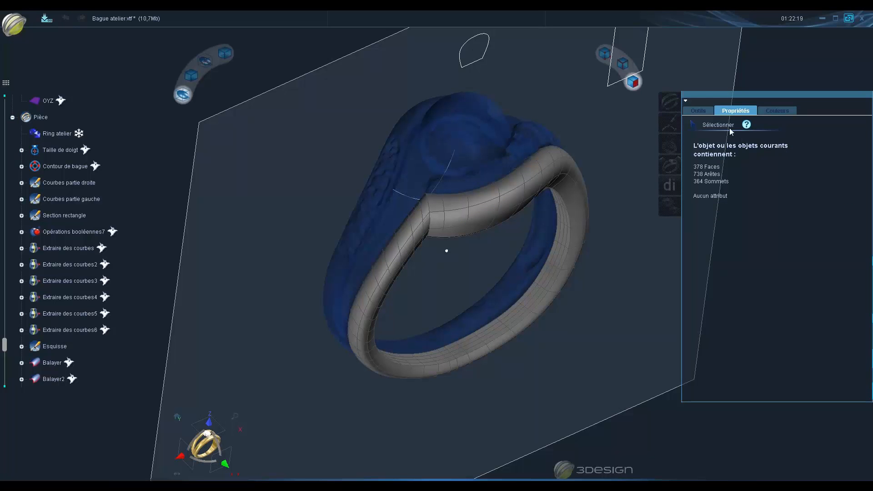
right_click_drag(530, 250, 398, 337)
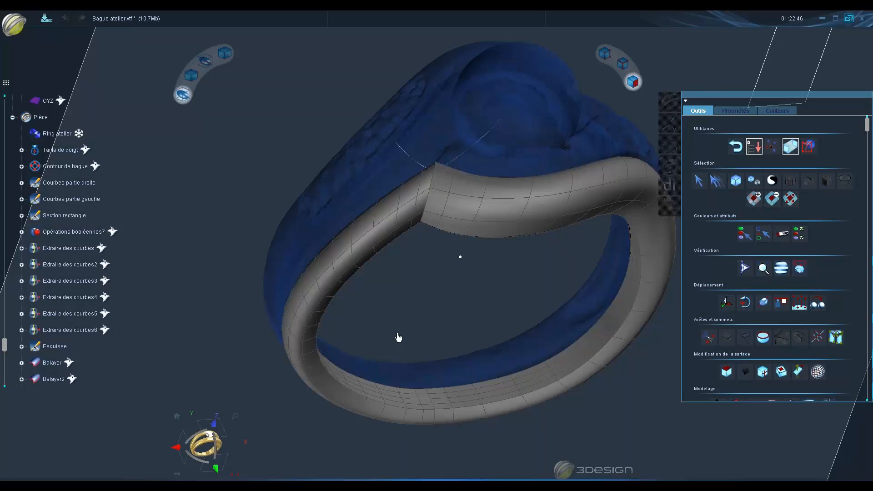
left_click(463, 209)
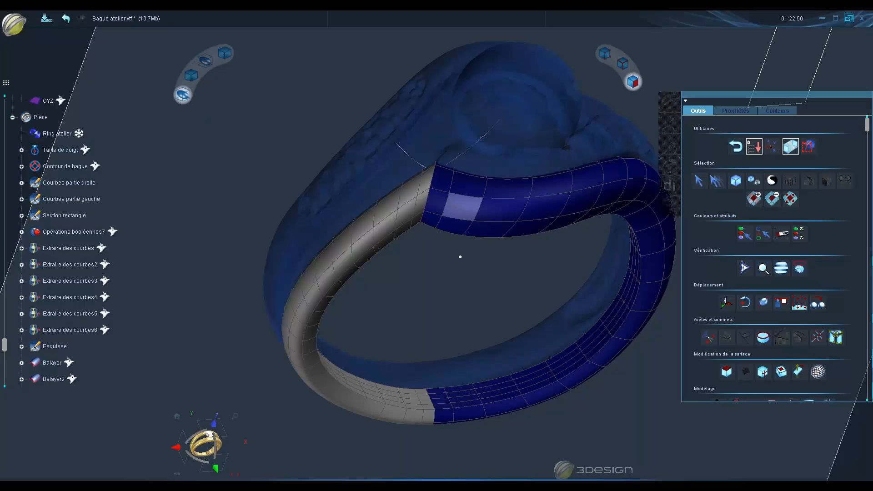
left_click(444, 292)
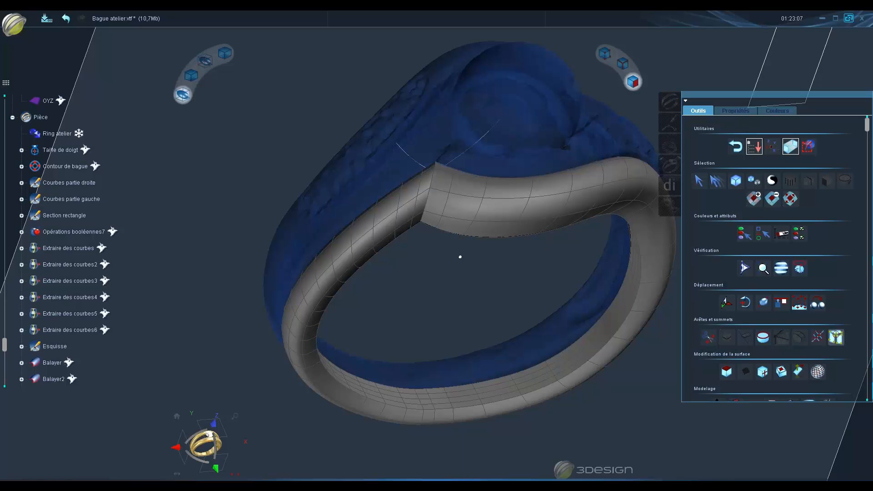
Join the coincident vertices where the two halves meet, at the crossing and the base, using Raccorder des sommets
left_click(837, 338)
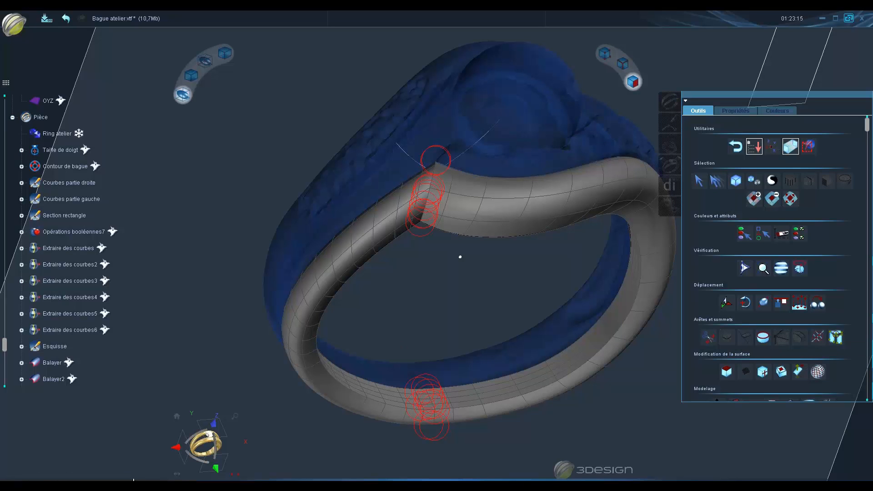
left_click_drag(225, 469, 223, 461)
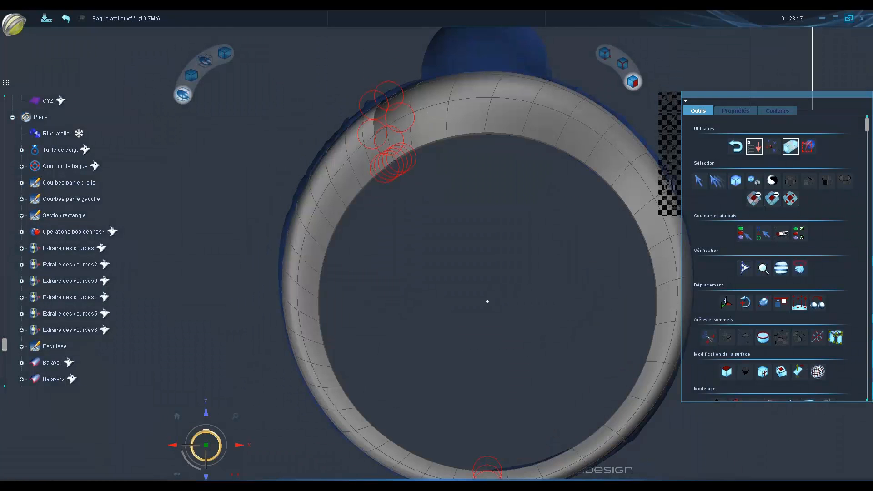
middle_click_drag(495, 249, 448, 314)
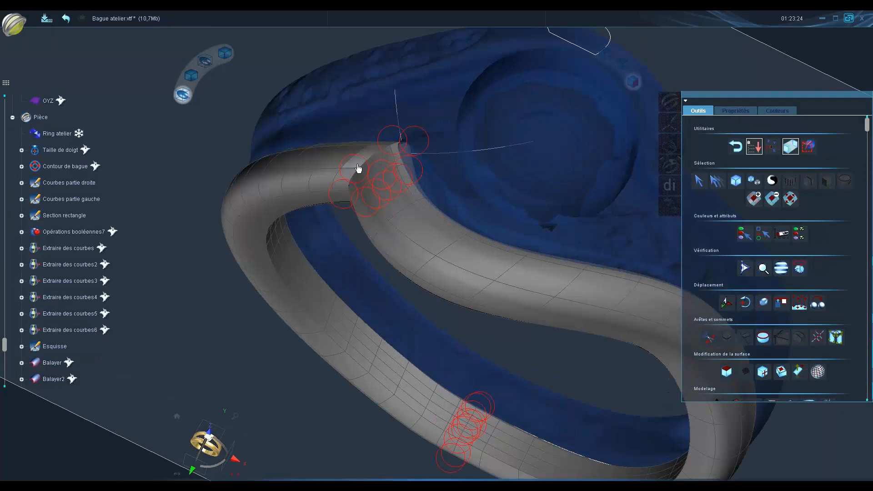
left_click(732, 114)
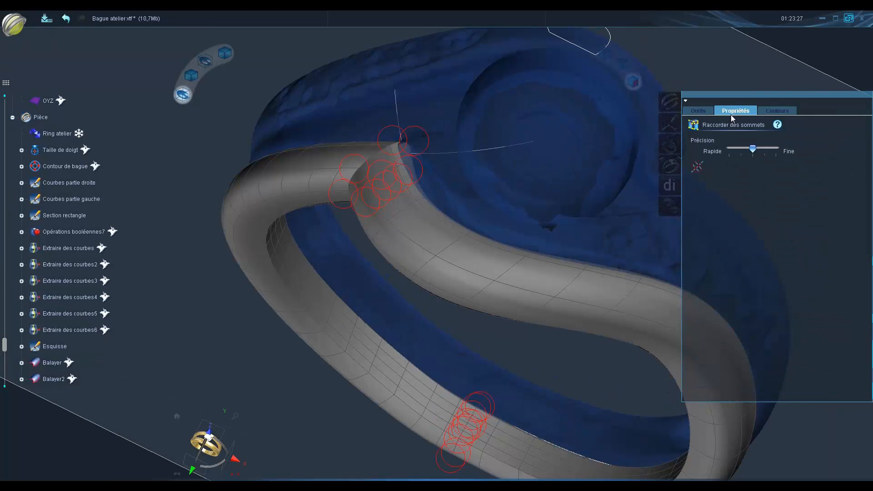
left_click(697, 167)
scroll(407, 296, "down", 3)
middle_click_drag(407, 296, 523, 150)
left_click(205, 444)
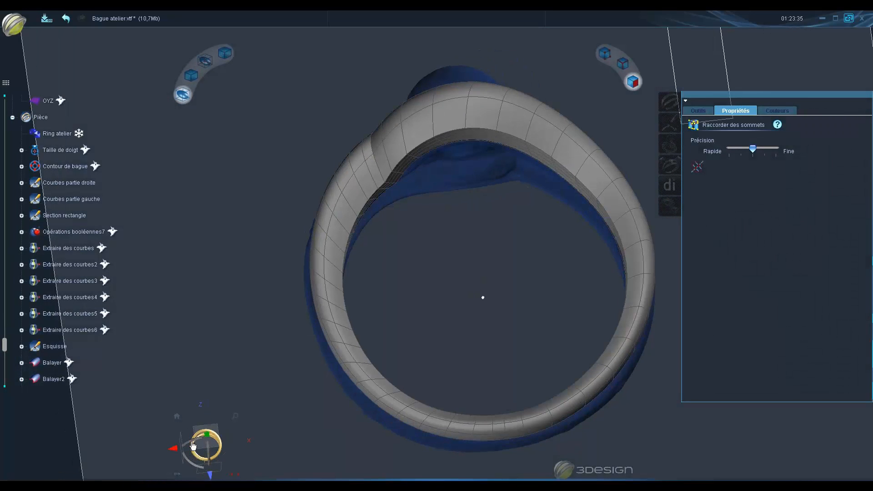
middle_click_drag(364, 255, 528, 282)
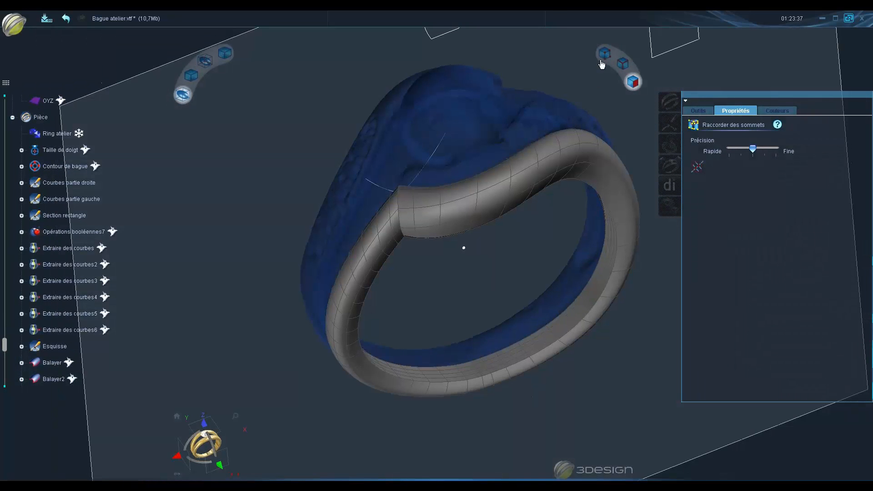
Display the band's vertices and examine their layout around the crossing and along the inner side
left_click(604, 54)
middle_click_drag(416, 358, 509, 336)
left_click(220, 457)
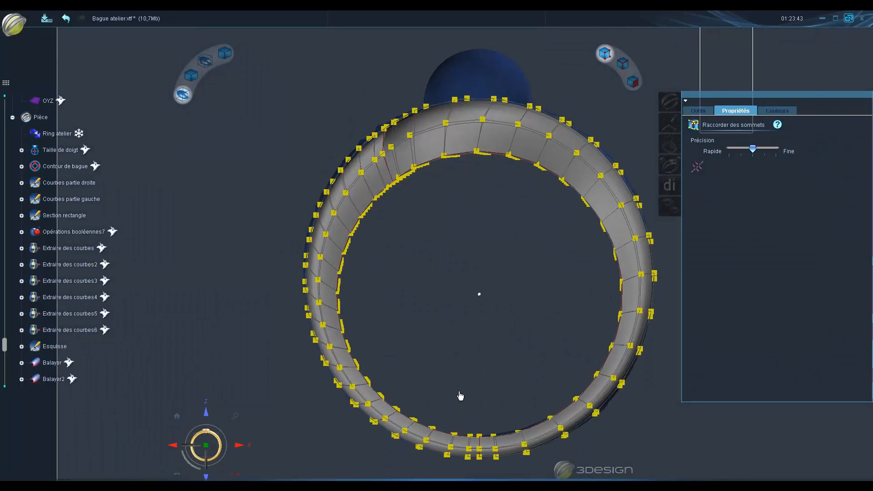
left_click(696, 111)
middle_click_drag(423, 190, 450, 309)
scroll(450, 309, "up", 3)
middle_click_drag(484, 365, 453, 177)
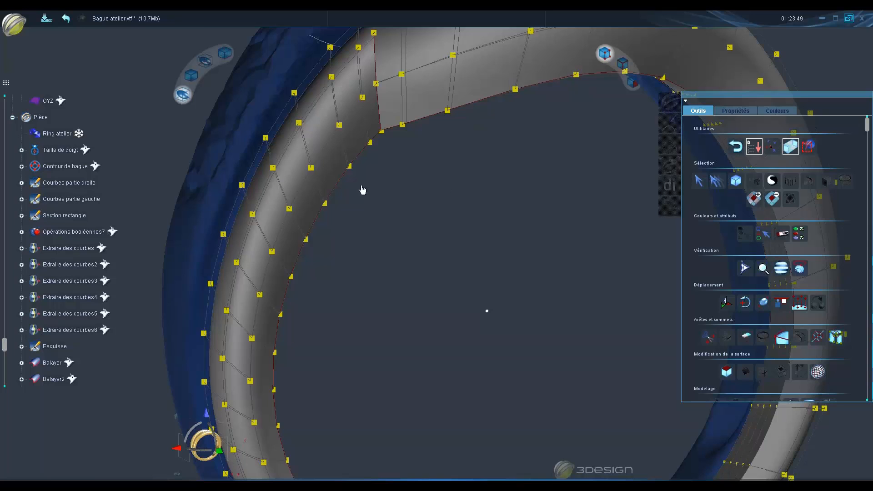
scroll(362, 287, "down", 3)
middle_click_drag(466, 288, 517, 338)
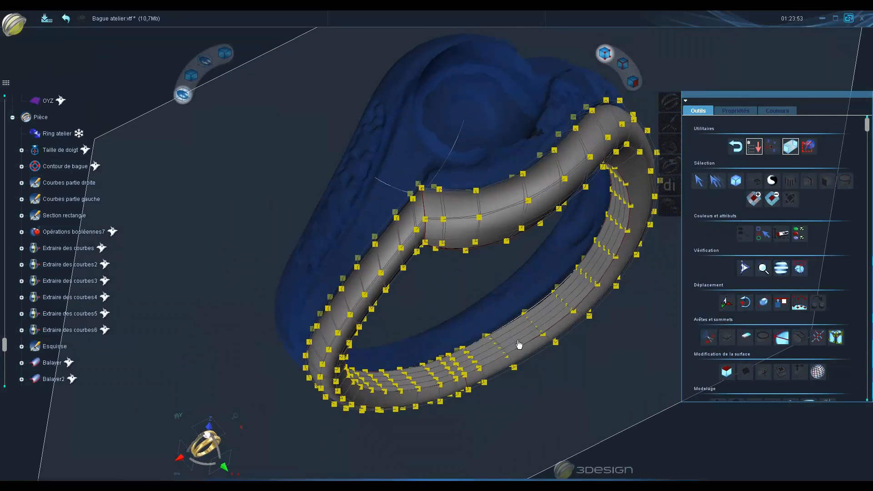
Switch to edge selection and show the band as its faceted control mesh, checking the edges around the crossing
left_click(625, 64)
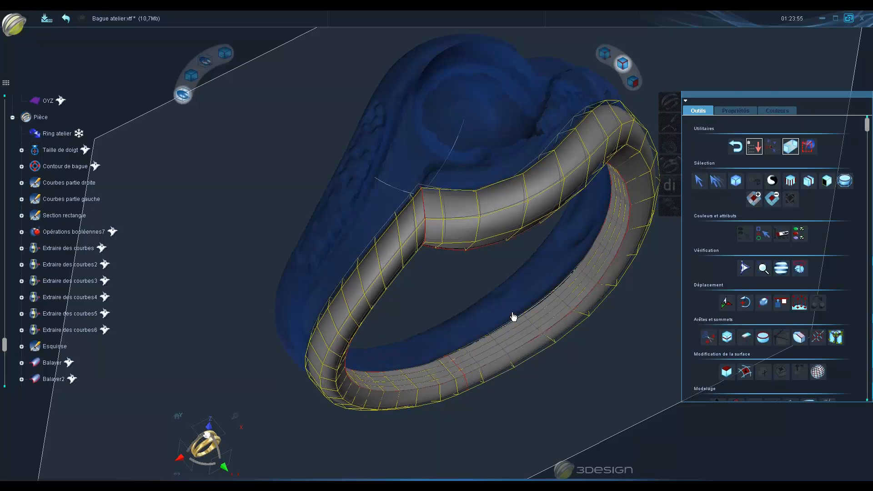
middle_click_drag(524, 246, 610, 362)
middle_click_drag(484, 317, 373, 258)
scroll(373, 255, "up", 5)
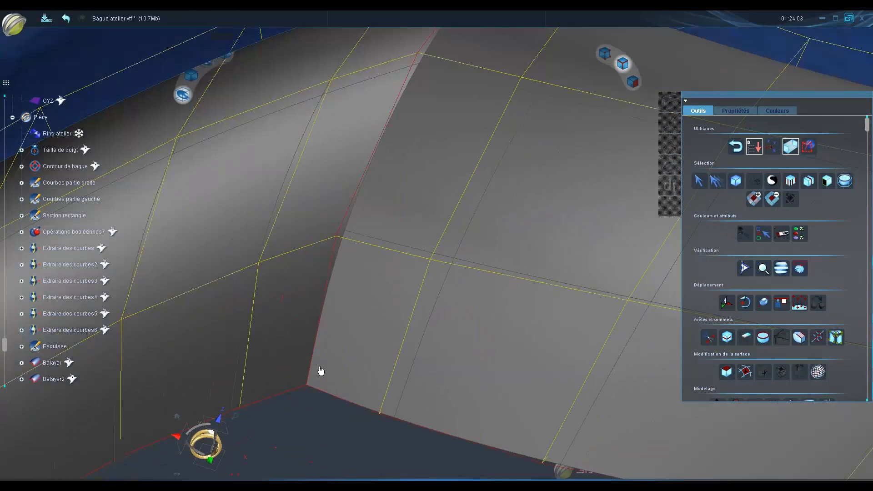
left_click(190, 76)
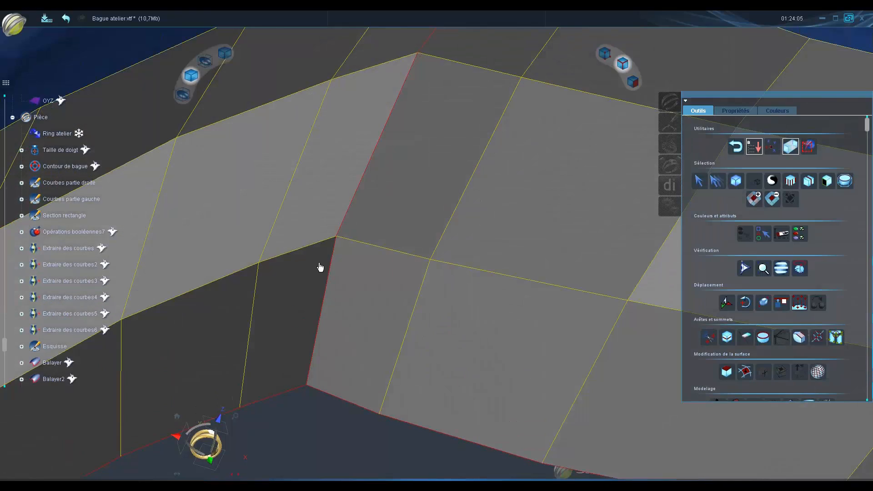
scroll(320, 268, "down", 8)
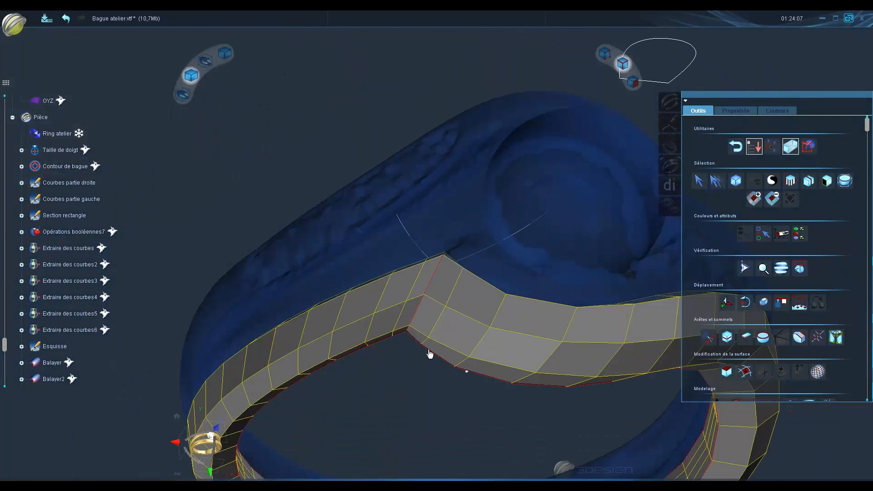
scroll(429, 350, "down", 3)
middle_click_drag(428, 350, 406, 129)
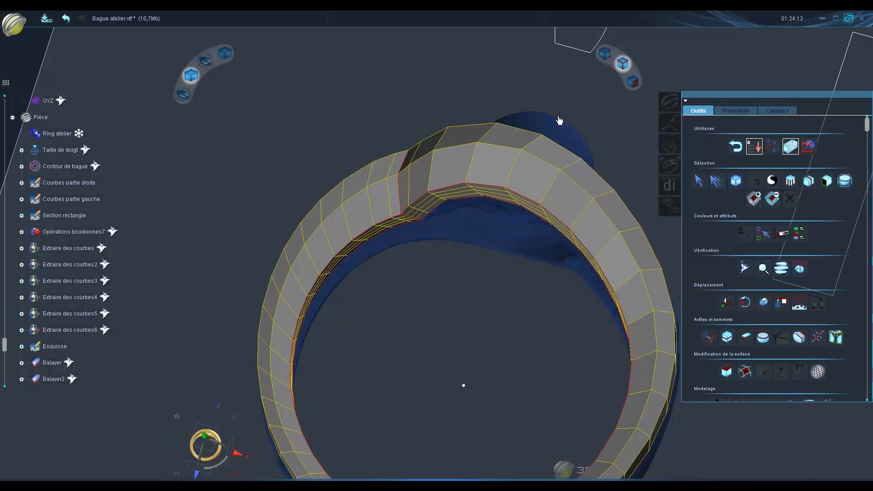
scroll(556, 126, "down", 4)
mouse_move(452, 185)
middle_mouse_down()
mouse_move(432, 269)
mouse_move(484, 256)
mouse_move(511, 259)
middle_mouse_up()
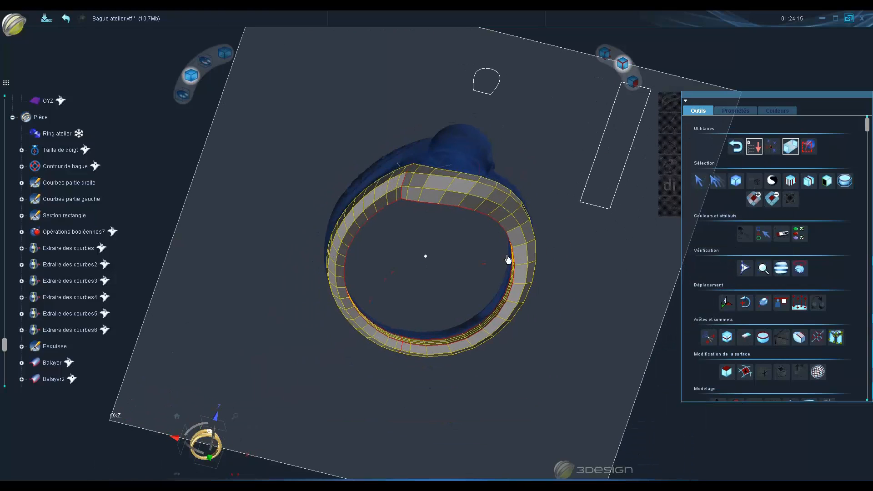
Select all the red-marked sharp edges of the band and hide the scanned ring Ring atelier
left_click(844, 186)
scroll(452, 307, "up", 4)
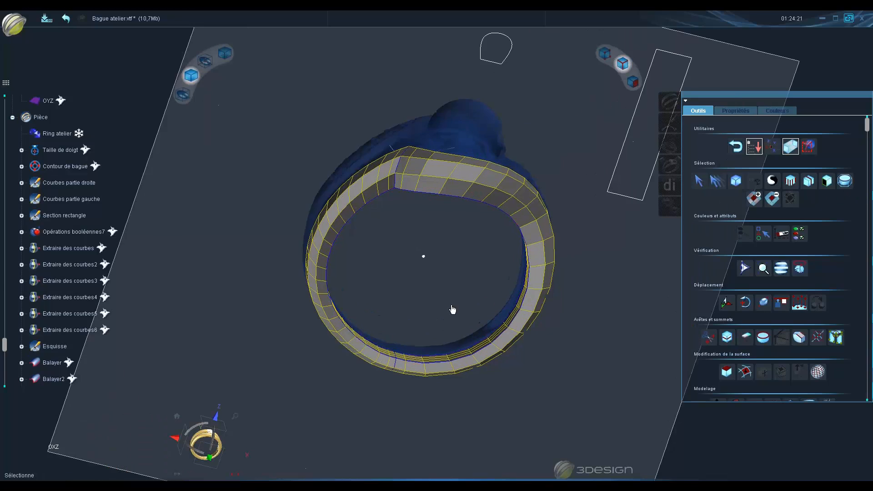
middle_click_drag(401, 264, 500, 254)
right_click(47, 134)
left_click(83, 155)
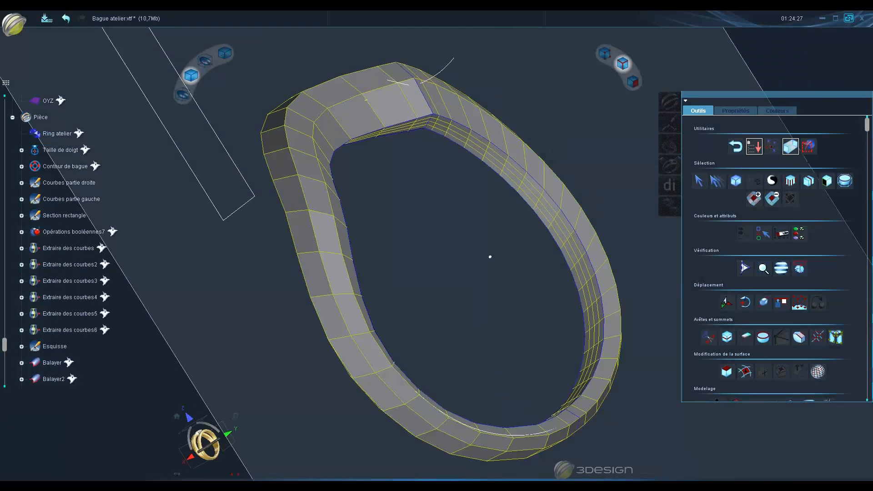
Chamfer the selected sharp edges of the band with a length of 0.2 mm
middle_click_drag(509, 236, 428, 375)
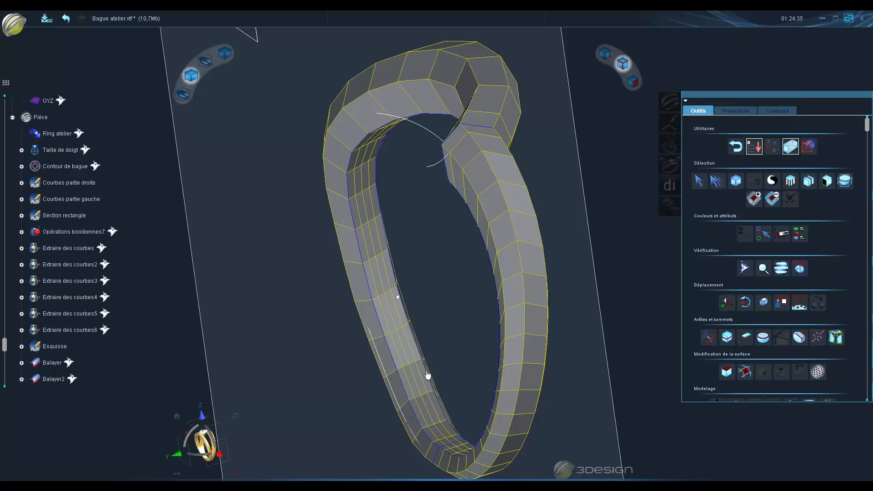
left_click(802, 342)
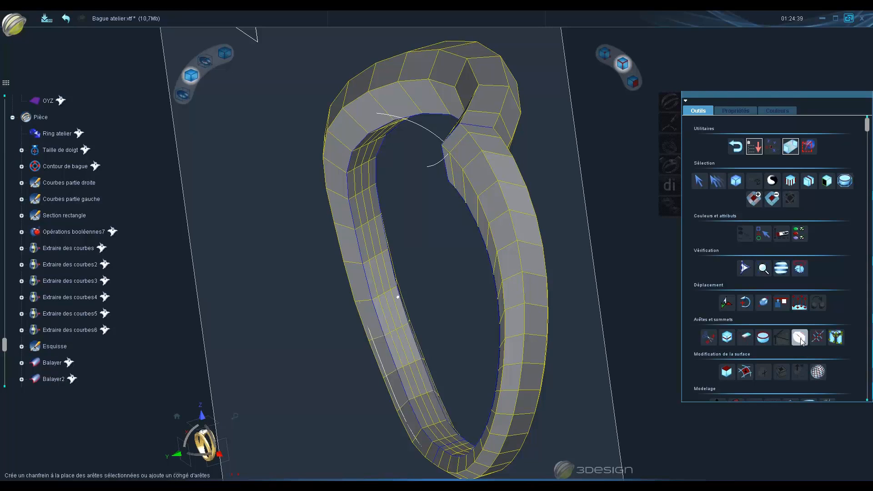
middle_click_drag(614, 301, 172, 366)
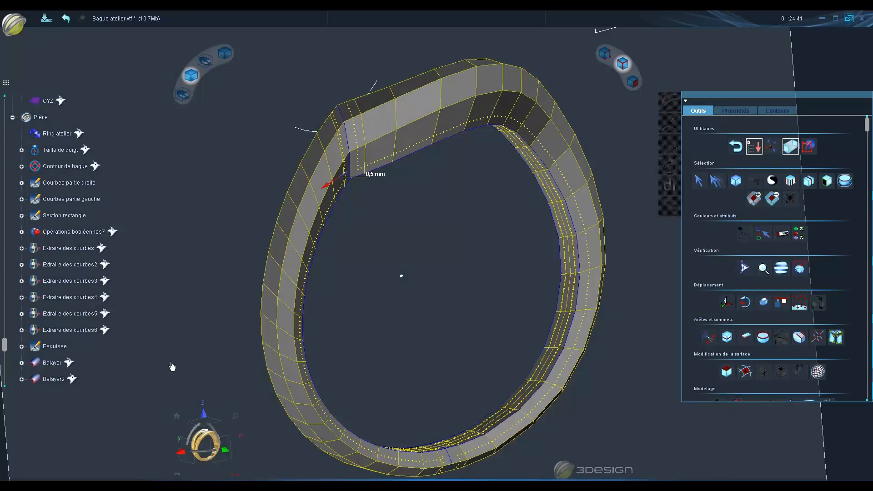
left_click(210, 460)
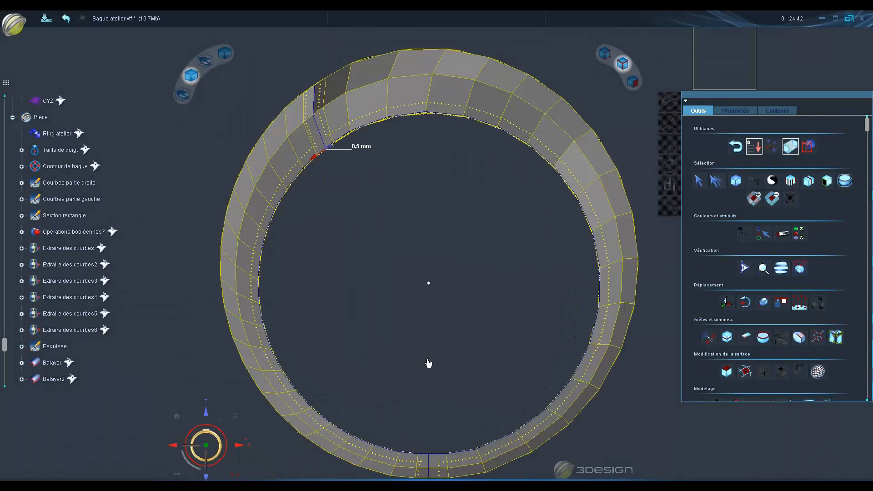
left_click(743, 111)
scroll(365, 193, "up", 5)
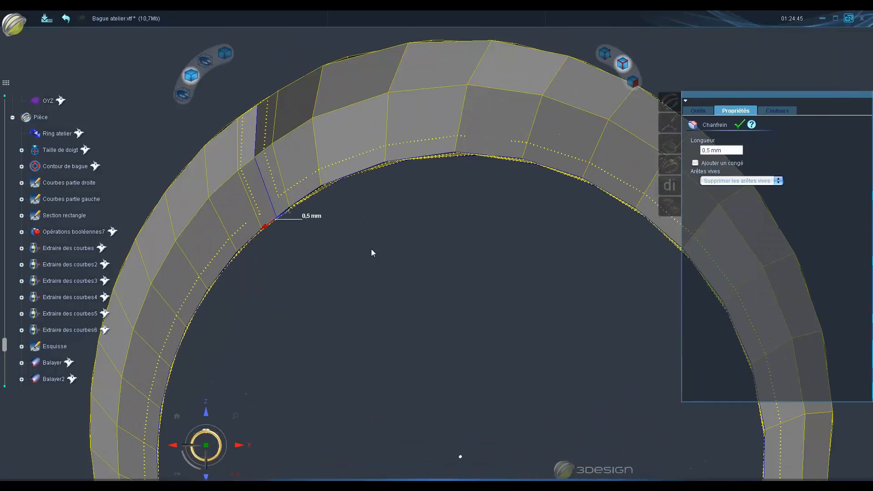
left_click(736, 146)
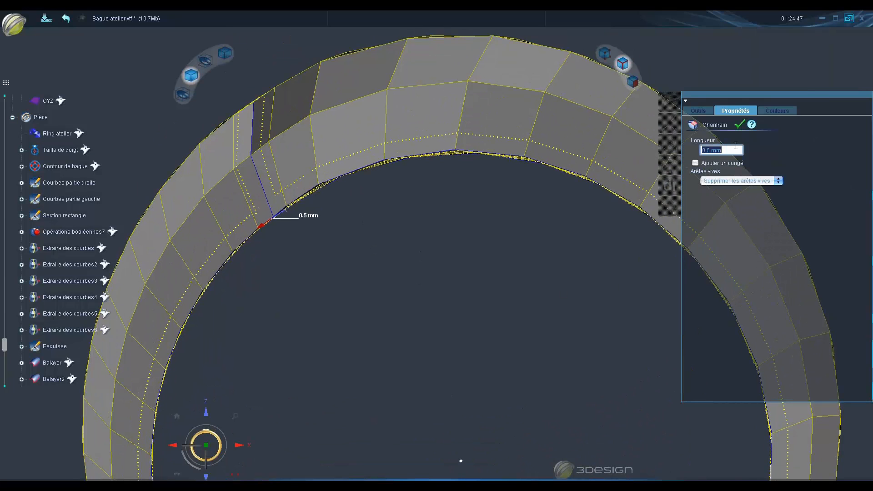
type("0.2")
key("Return")
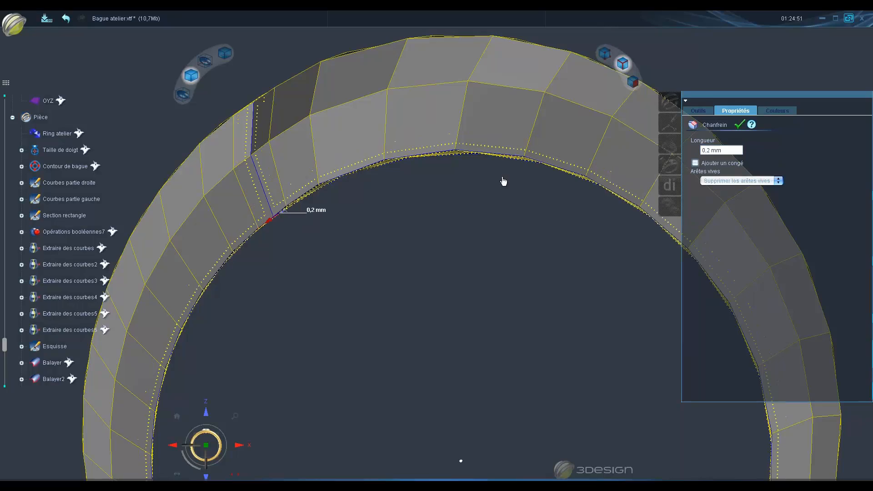
middle_click_drag(325, 156, 341, 202)
middle_click_drag(296, 238, 584, 235)
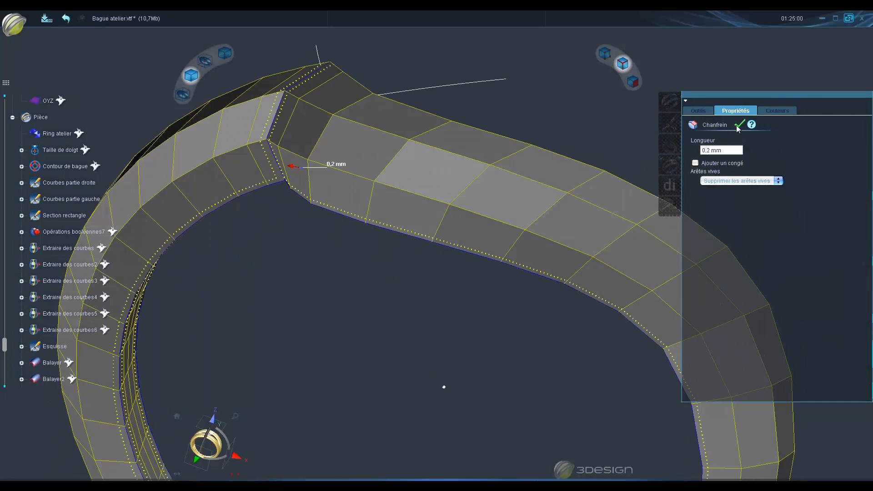
left_click(739, 127)
Display the band as its smooth subdivision surface, switch to face selection and clear the selection
middle_click_drag(568, 363, 476, 305)
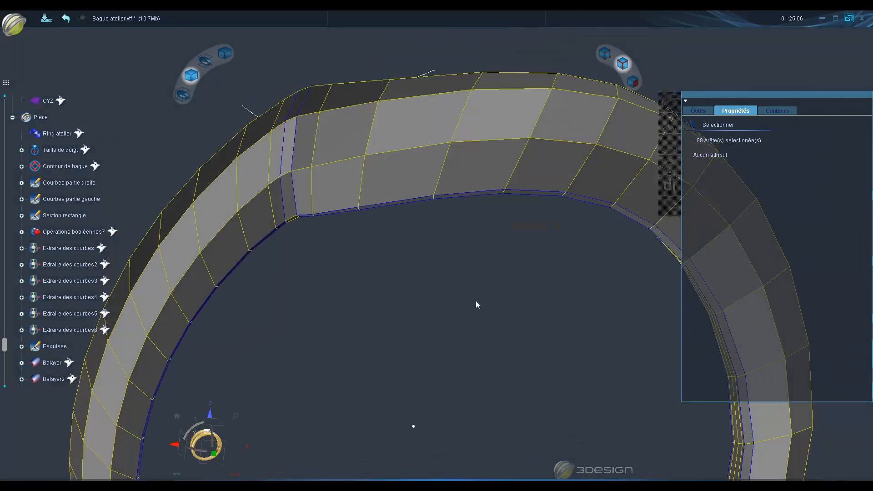
left_click(183, 94)
middle_click_drag(470, 318, 375, 354)
left_click(633, 82)
left_click(506, 320)
Leave the subdivision surface module and examine the resulting gold band from the front and from above
left_click(702, 112)
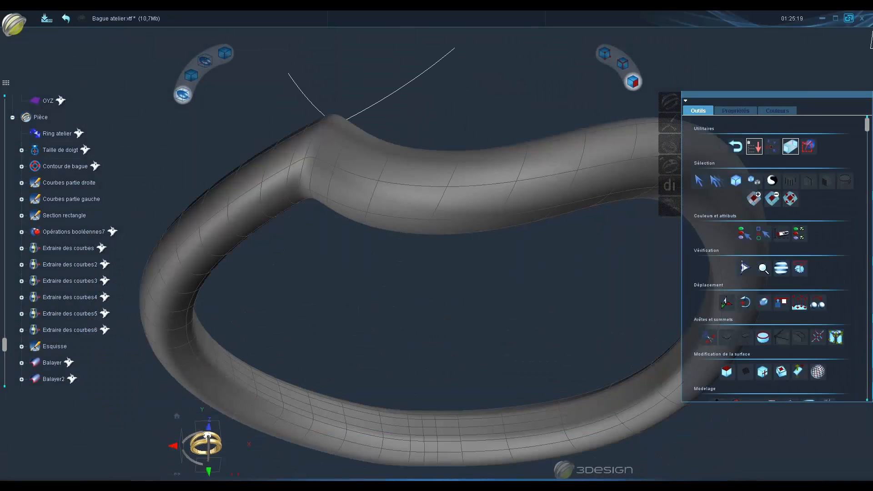
left_click(734, 148)
scroll(479, 313, "down", 5)
middle_click_drag(479, 313, 415, 253)
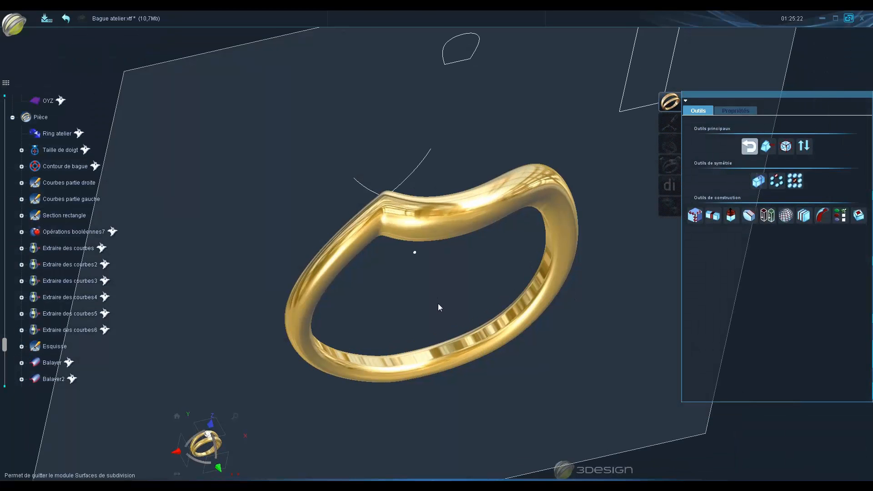
middle_click_drag(440, 306, 473, 237)
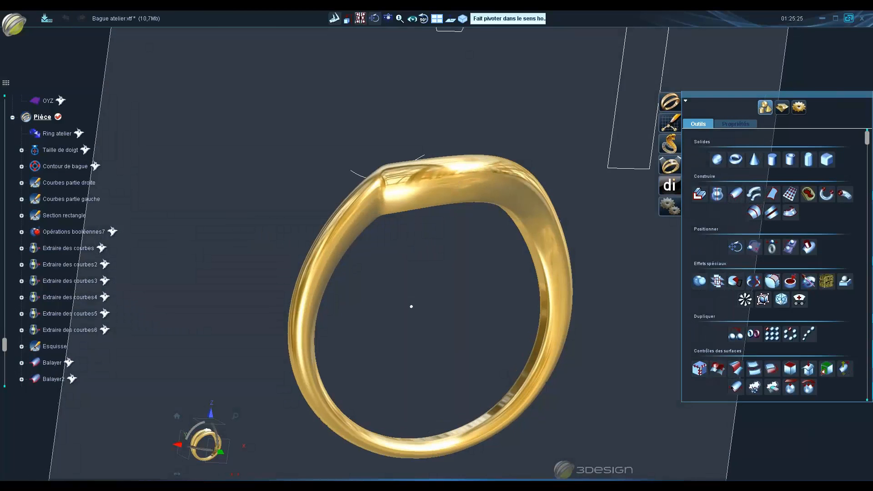
left_click(222, 457)
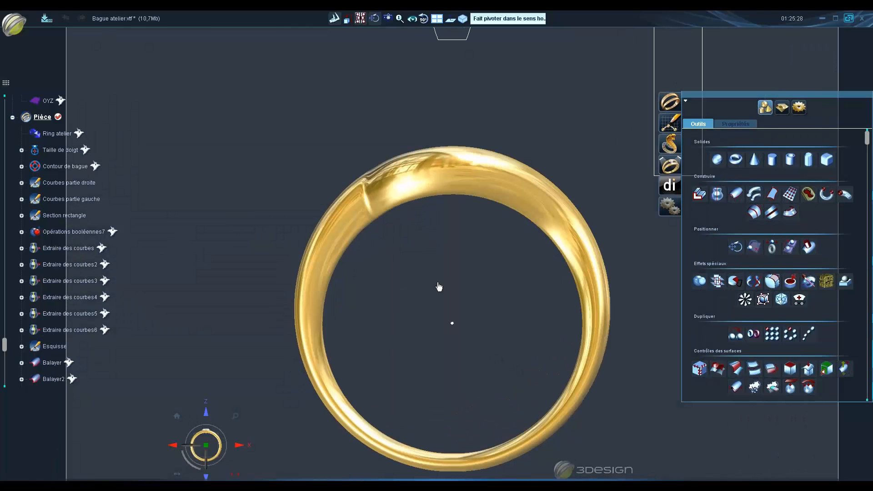
middle_click_drag(437, 284, 411, 253)
scroll(408, 256, "up", 3)
scroll(408, 253, "down", 3)
right_click_drag(408, 253, 455, 386)
Show the hidden scanned ring Ring atelier again alongside the band
right_click(48, 136)
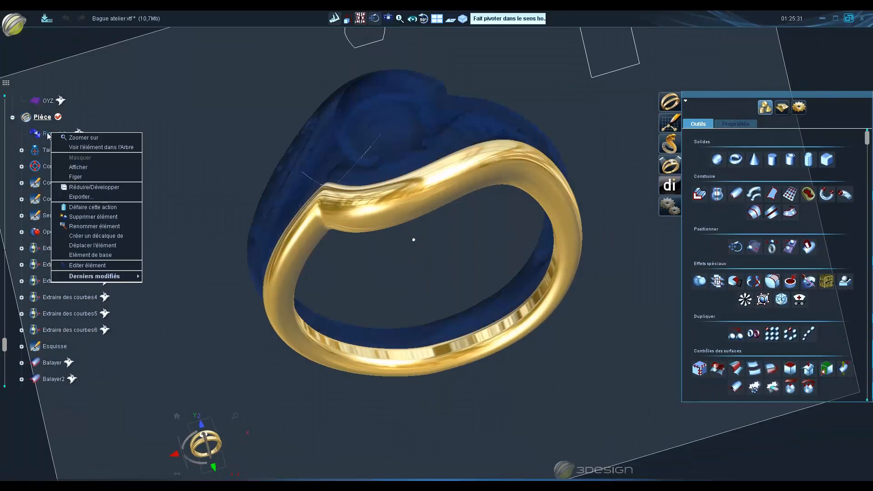
left_click(85, 168)
right_click_drag(237, 273, 402, 340)
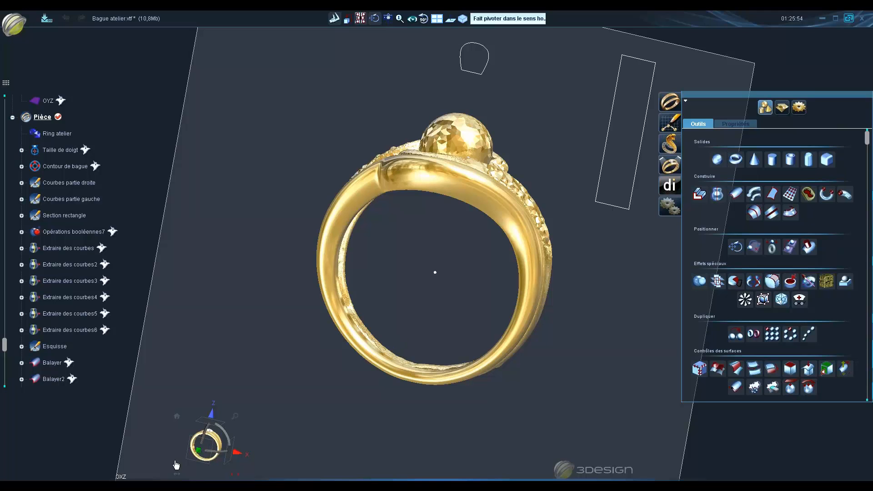
Examine how the band fits against the scanned ring from the front, side and top
left_click(208, 442)
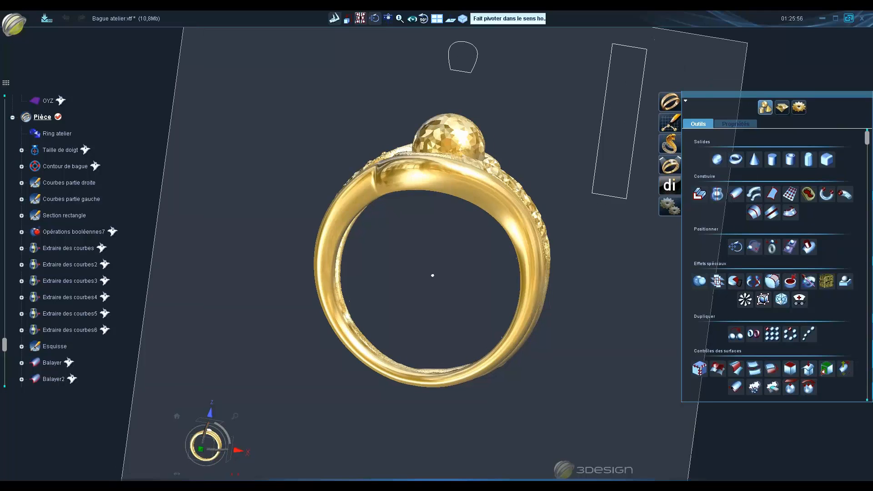
middle_click_drag(442, 240, 389, 306)
scroll(389, 305, "up", 3)
mouse_move(509, 290)
middle_mouse_down()
mouse_move(477, 405)
mouse_move(353, 408)
mouse_move(436, 466)
mouse_move(384, 452)
mouse_move(467, 371)
mouse_move(375, 368)
mouse_move(547, 371)
mouse_move(496, 345)
mouse_move(444, 241)
mouse_move(419, 414)
middle_mouse_up()
scroll(419, 414, "down", 4)
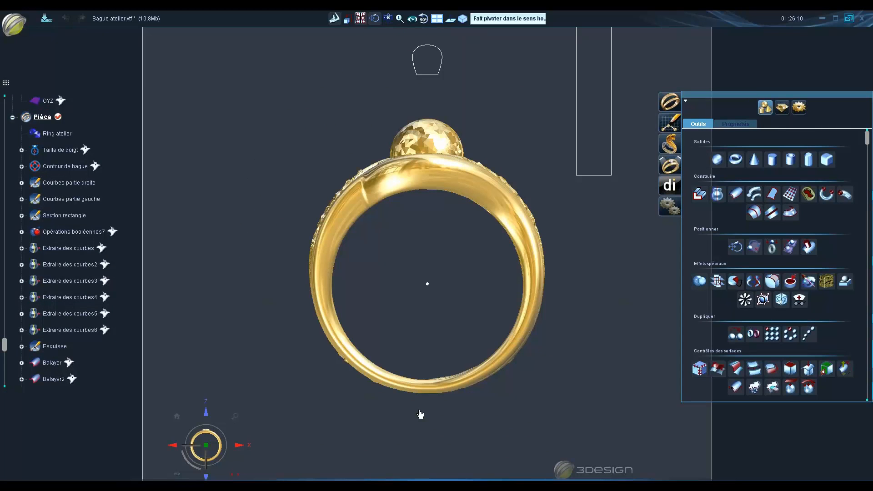
left_click(235, 452)
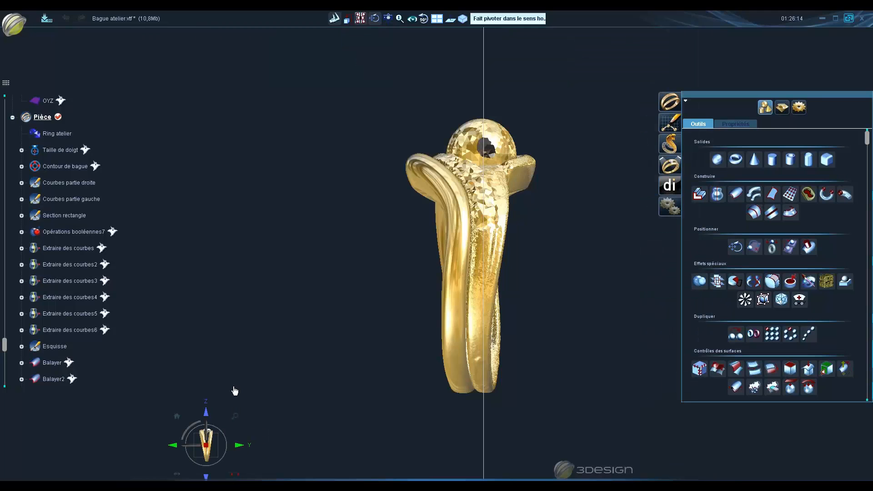
middle_click_drag(434, 278, 546, 341)
left_click_drag(5, 346, 6, 381)
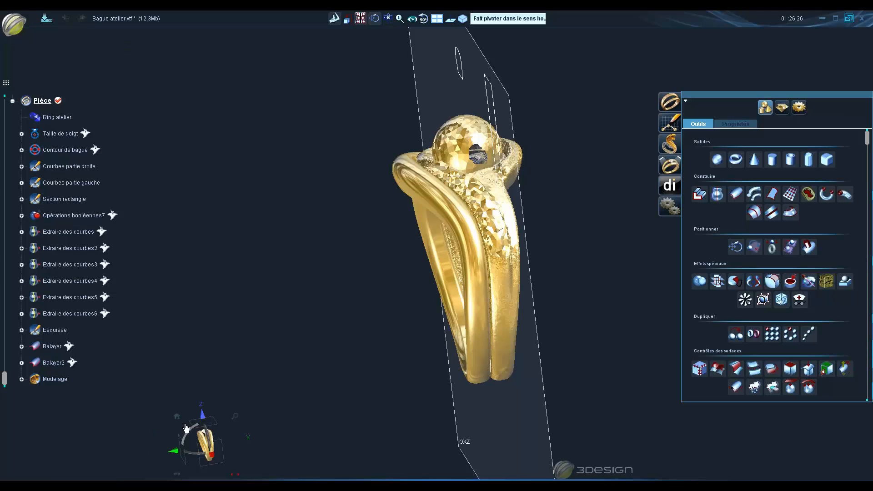
left_click(203, 425)
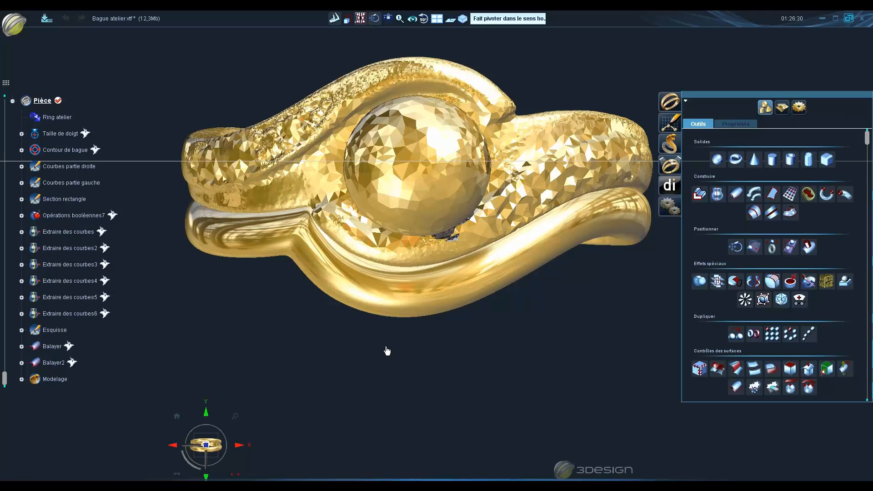
Select the Modelage band and hide the scanned ring Ring atelier
left_click(401, 307)
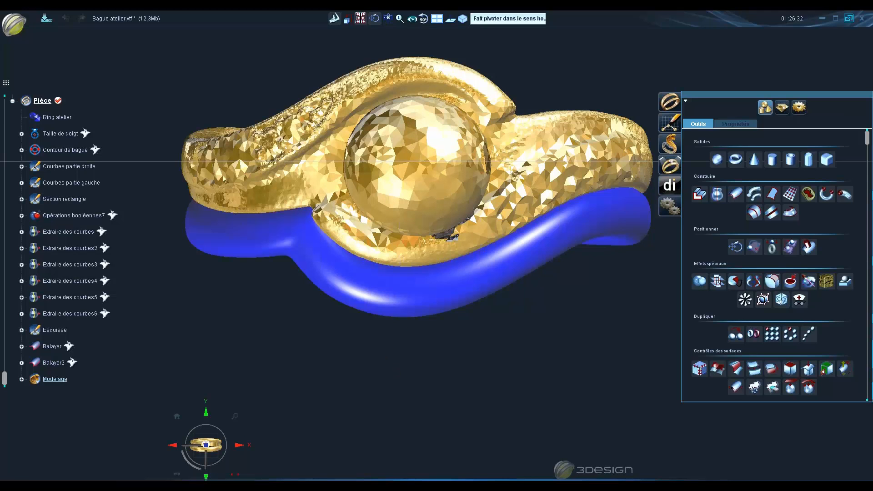
scroll(406, 250, "down", 3)
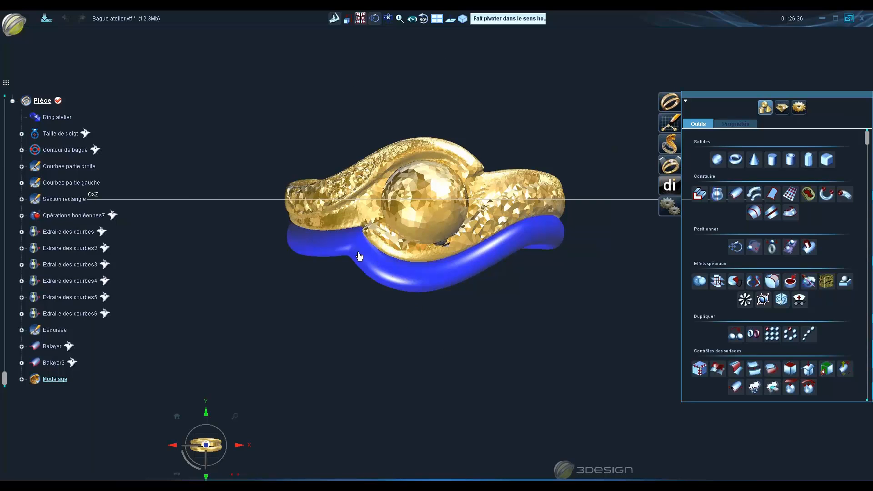
scroll(455, 350, "down", 2)
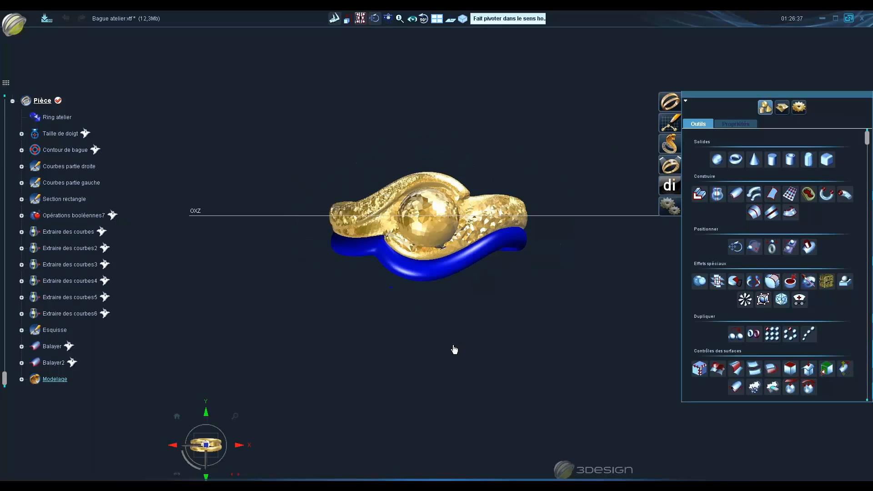
scroll(456, 347, "up", 4)
middle_click_drag(458, 344, 484, 224)
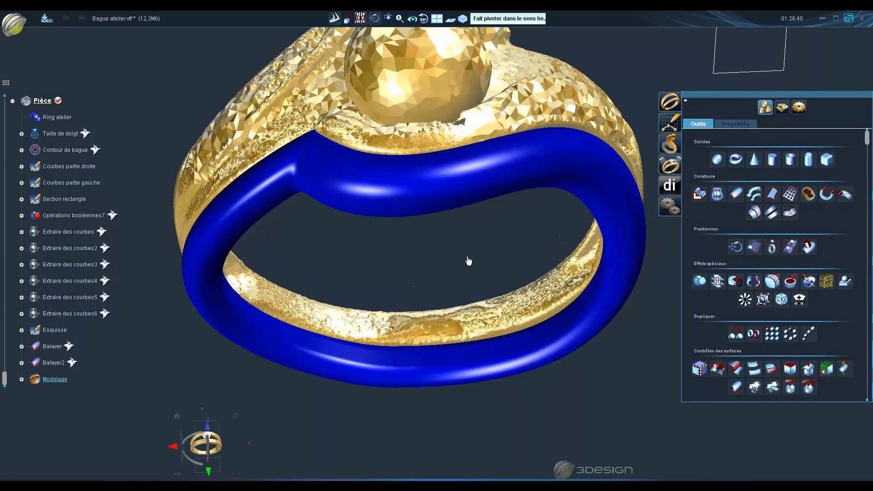
middle_click(464, 120)
scroll(406, 331, "down", 4)
middle_click_drag(406, 331, 405, 324)
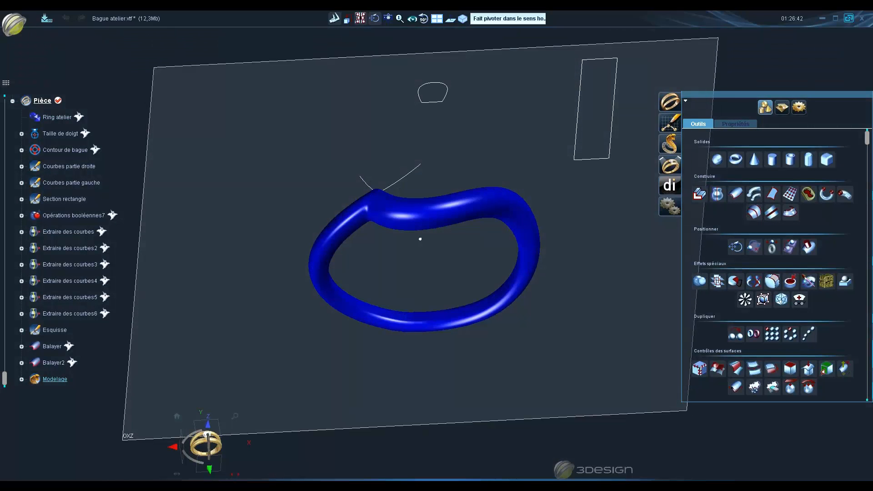
Show the swept halves Balayer and Balayer2 in place of the Modelage band, and select Balayer
left_click(65, 346)
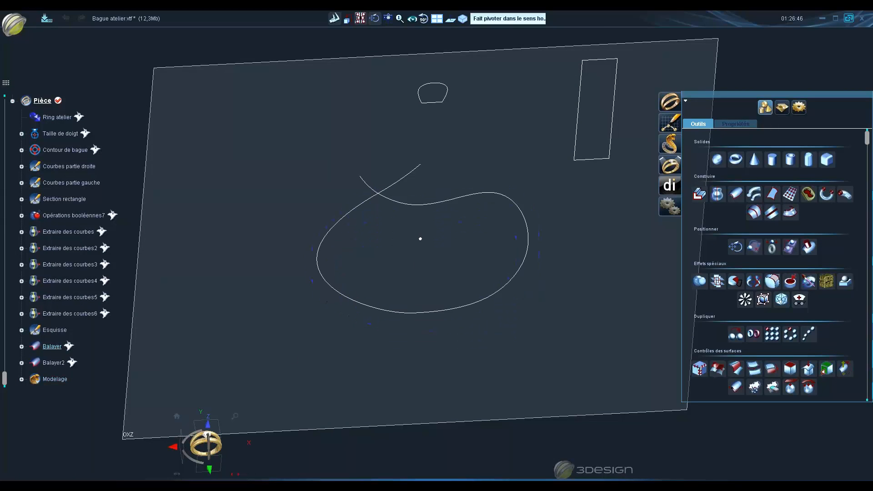
right_click(50, 347)
left_click(75, 340)
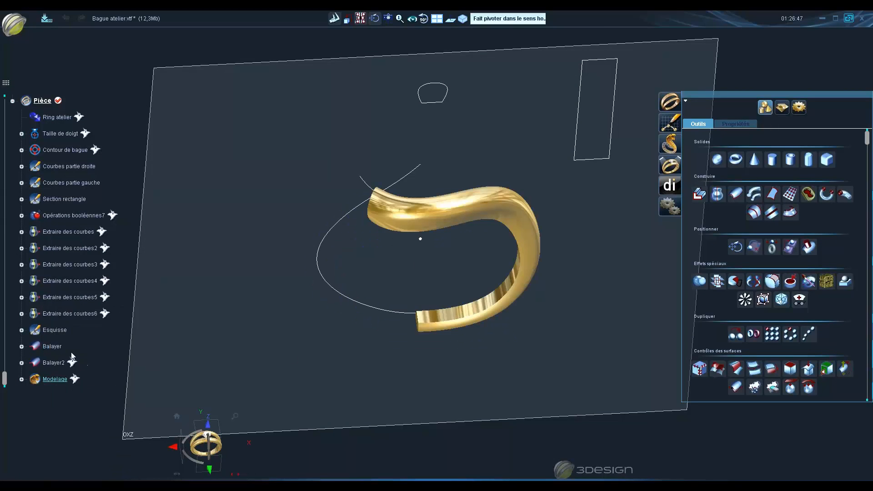
right_click(59, 345)
key("Escape")
mouse_move(430, 393)
middle_mouse_down()
mouse_move(423, 228)
mouse_move(433, 390)
middle_mouse_up()
left_click(437, 225)
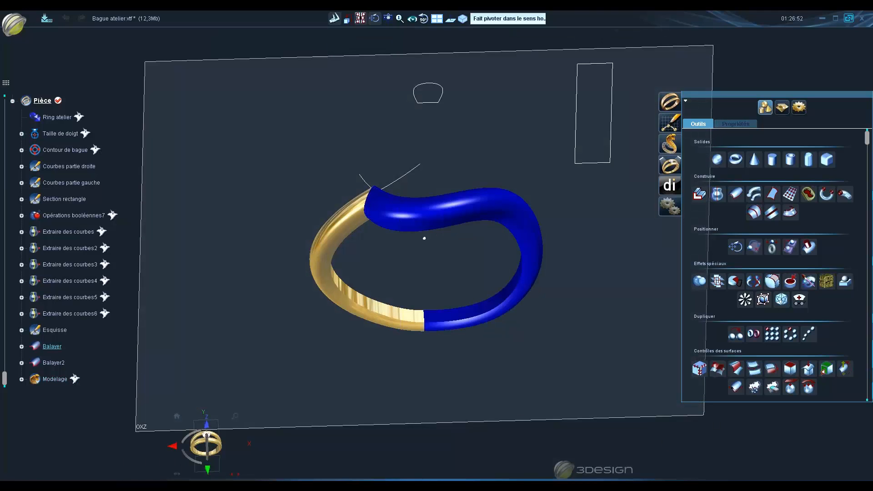
left_click(826, 368)
middle_click_drag(591, 309, 523, 195)
left_click(720, 139)
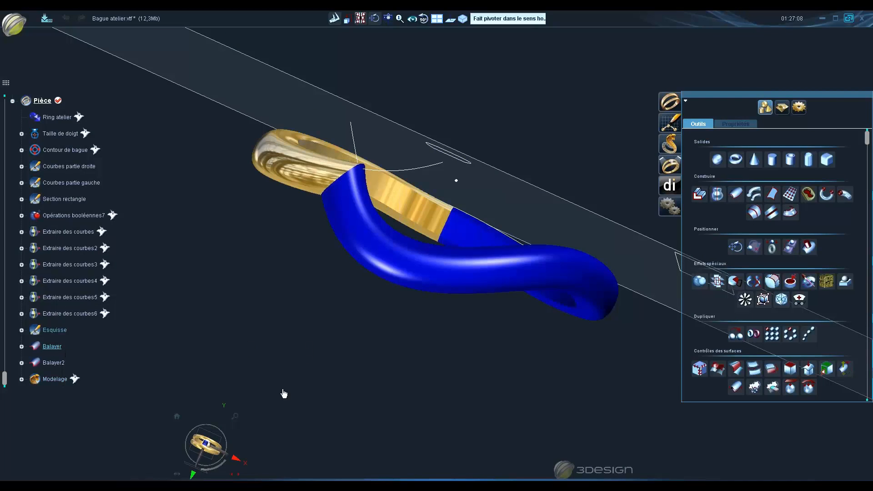
left_click(204, 446)
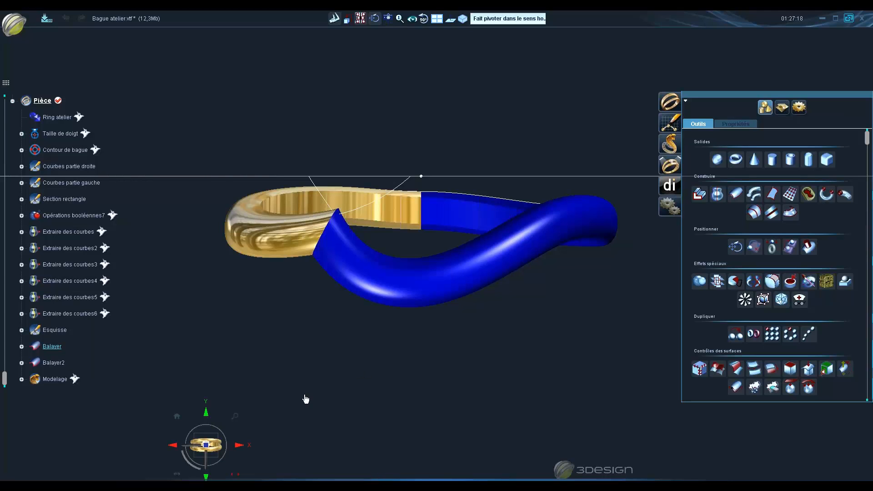
scroll(476, 415, "up", 3)
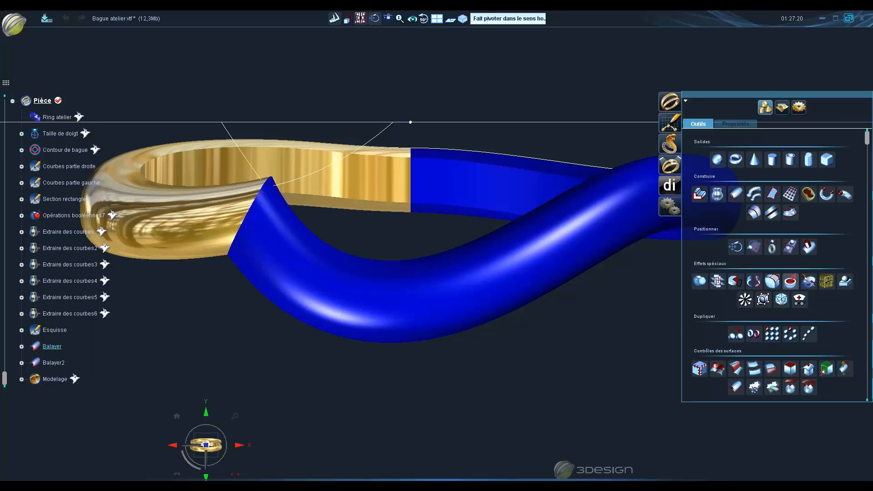
left_click(782, 107)
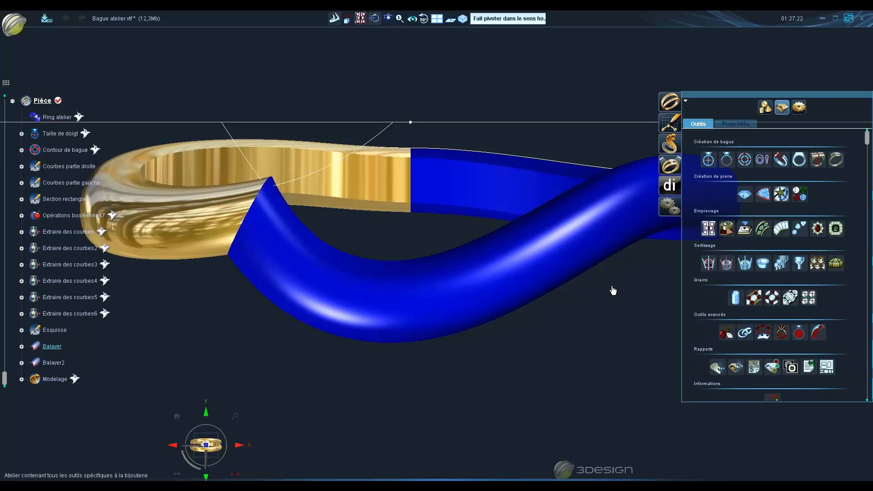
scroll(511, 279, "down", 3)
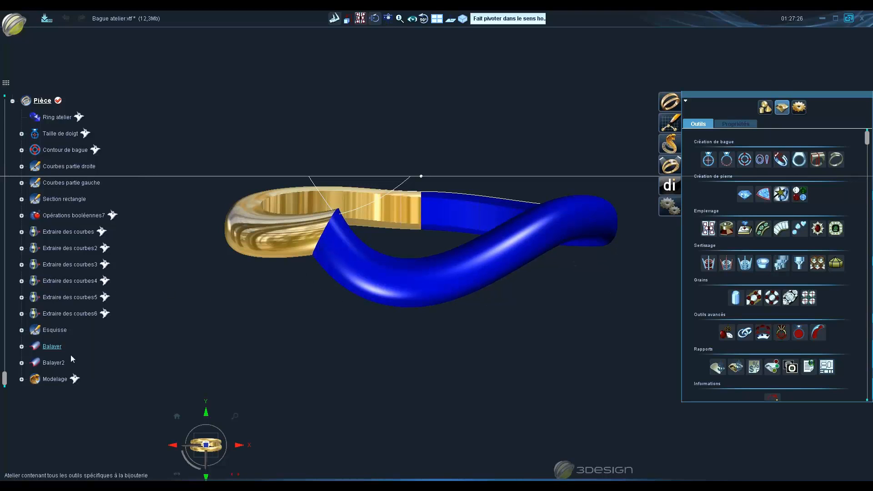
mouse_move(309, 366)
middle_mouse_down()
mouse_move(343, 353)
mouse_move(415, 283)
mouse_move(408, 244)
mouse_move(287, 367)
mouse_move(375, 405)
mouse_move(420, 390)
mouse_move(379, 303)
mouse_move(228, 293)
mouse_move(356, 282)
mouse_move(393, 227)
mouse_move(384, 318)
mouse_move(359, 257)
middle_mouse_up()
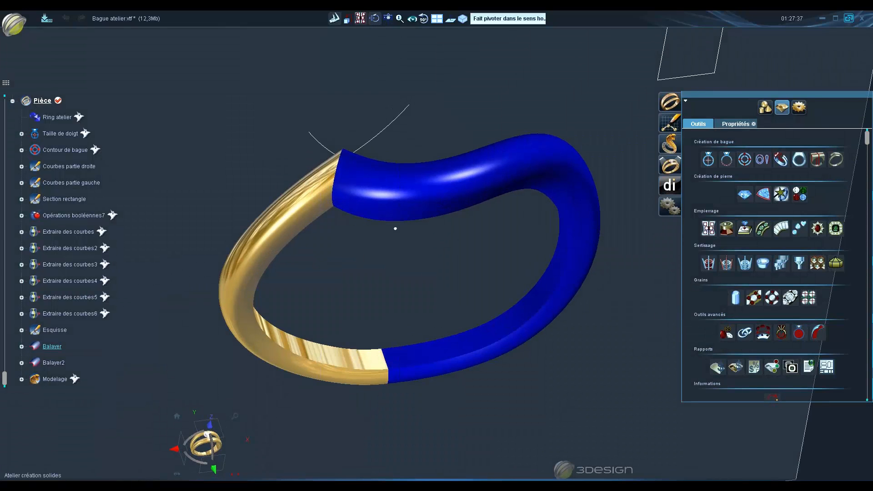
Extract an iso-u isoparametric curve at u 0,5 and v 0,5 along the outer surface of Balayer
left_click(765, 107)
scroll(792, 276, "down", 2)
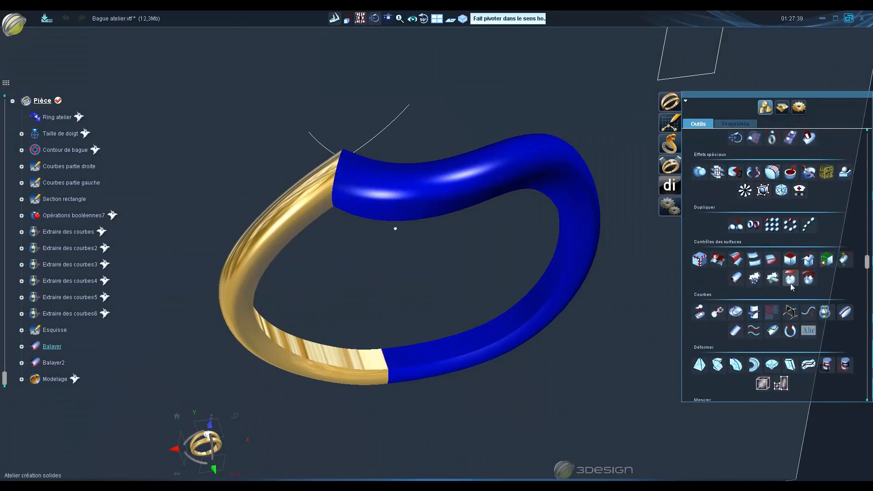
left_click(848, 317)
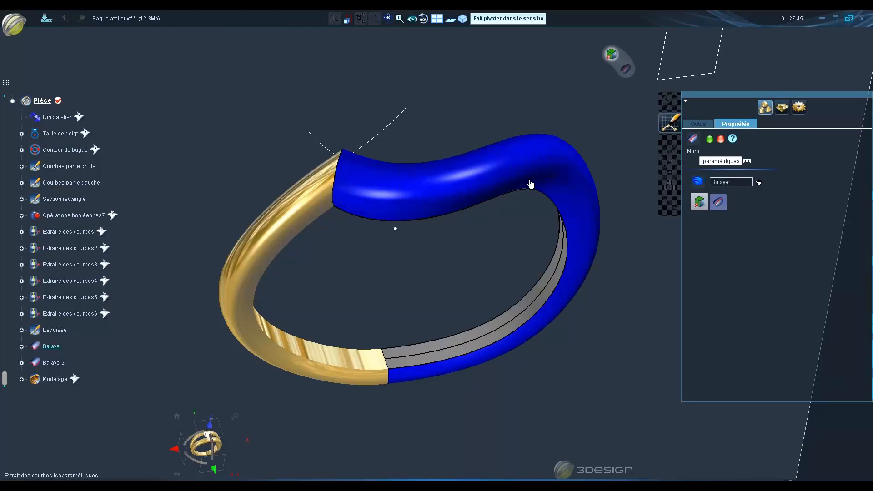
left_click(719, 202)
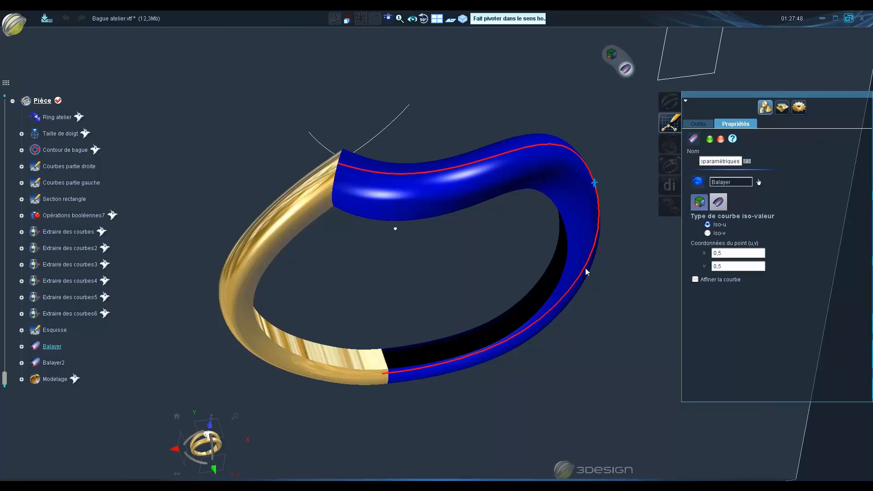
middle_click_drag(587, 272, 432, 387)
key("Escape")
middle_click_drag(429, 350, 537, 416)
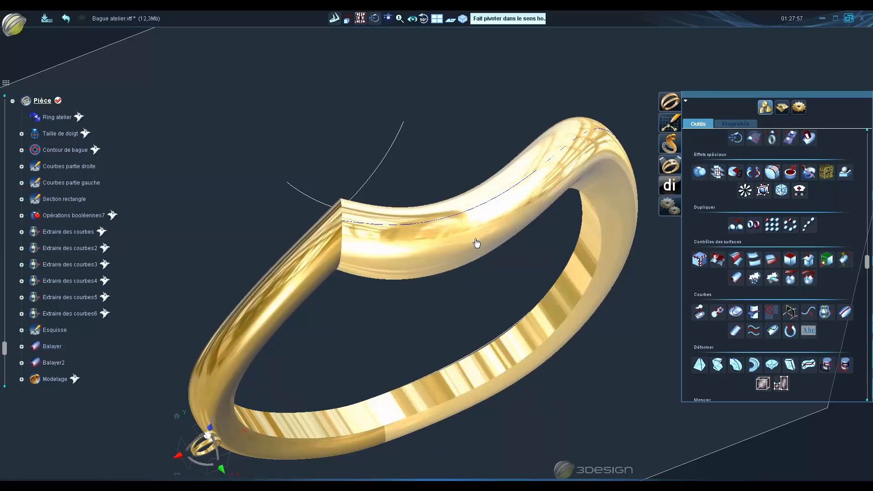
Freeze the swept half Balayer and bring up the jewellery-specific tools
left_click(495, 213)
middle_click_drag(497, 276, 514, 196)
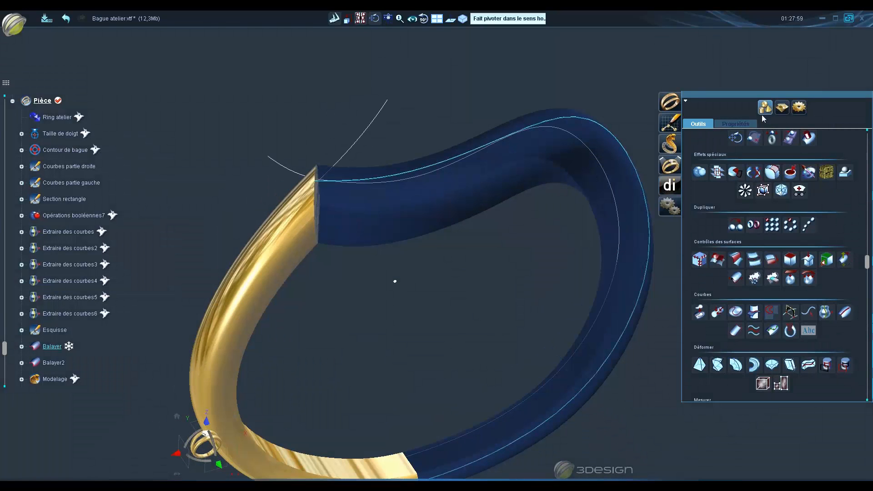
left_click(781, 109)
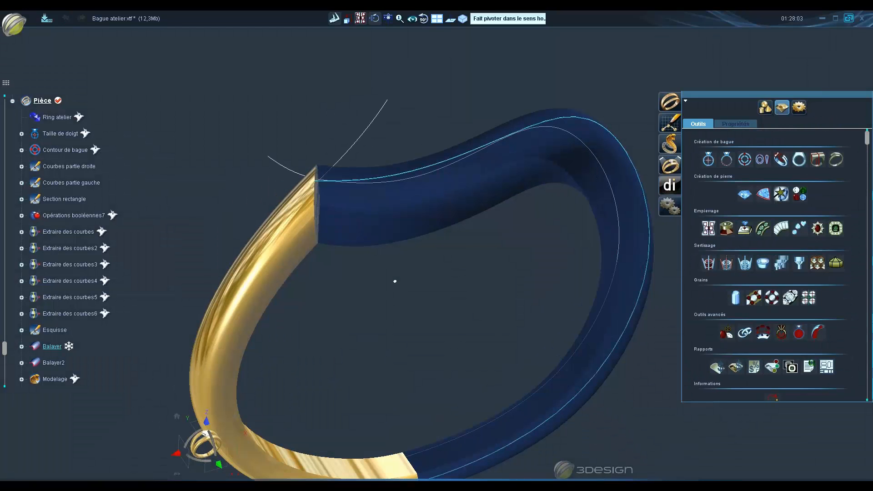
middle_click_drag(477, 261, 464, 334)
scroll(15, 354, "down", 1)
Start a variable channel setting (Serti rail variable) along the extracted isoparametric curve and change its starting point
left_click(91, 380)
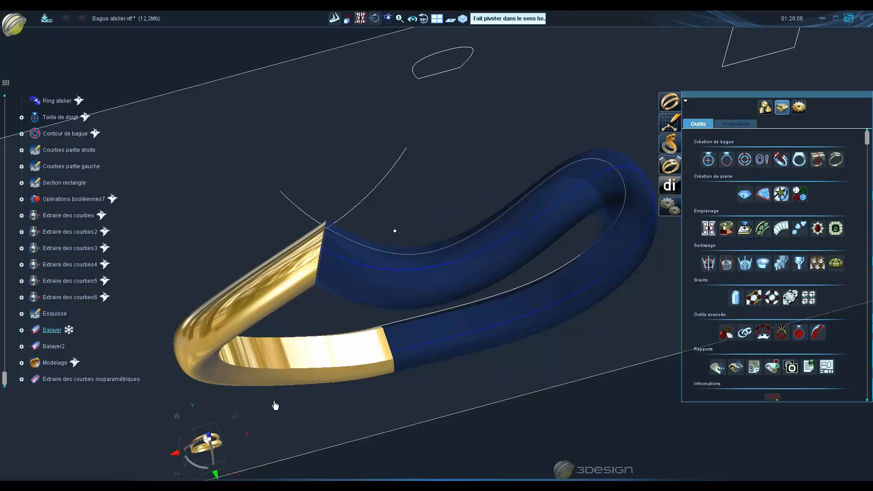
left_click(763, 230)
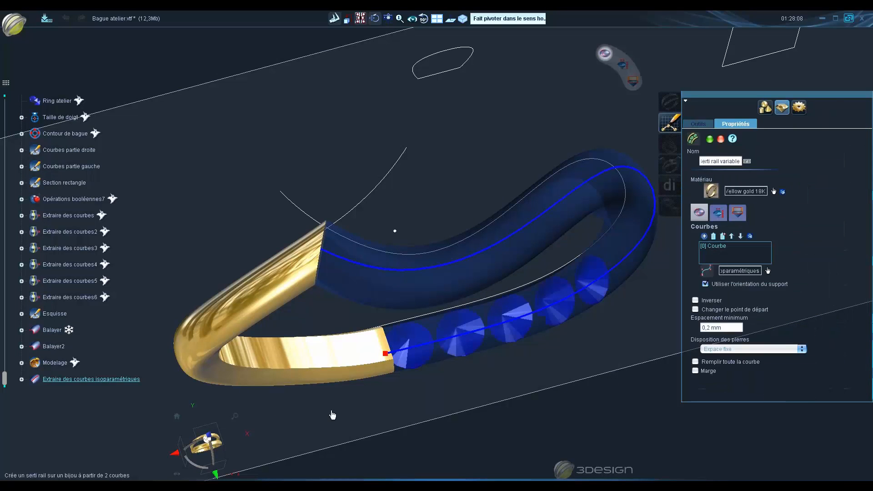
middle_click_drag(524, 411, 445, 317)
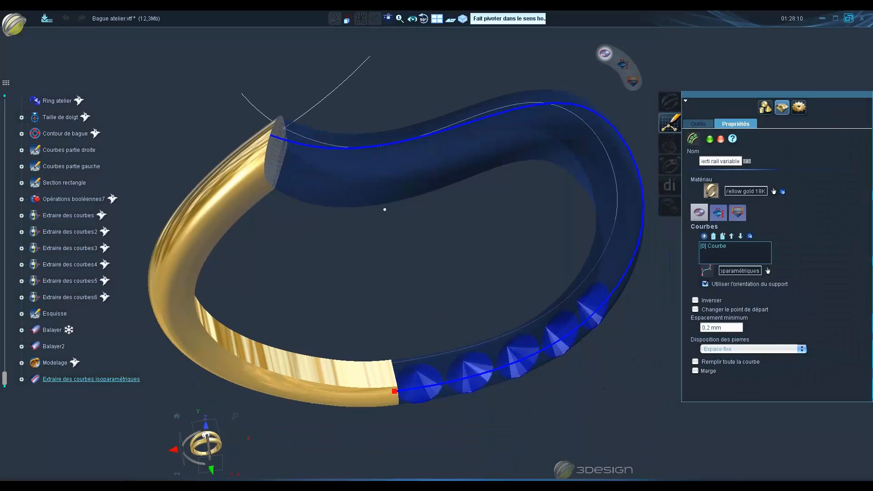
left_click(217, 477)
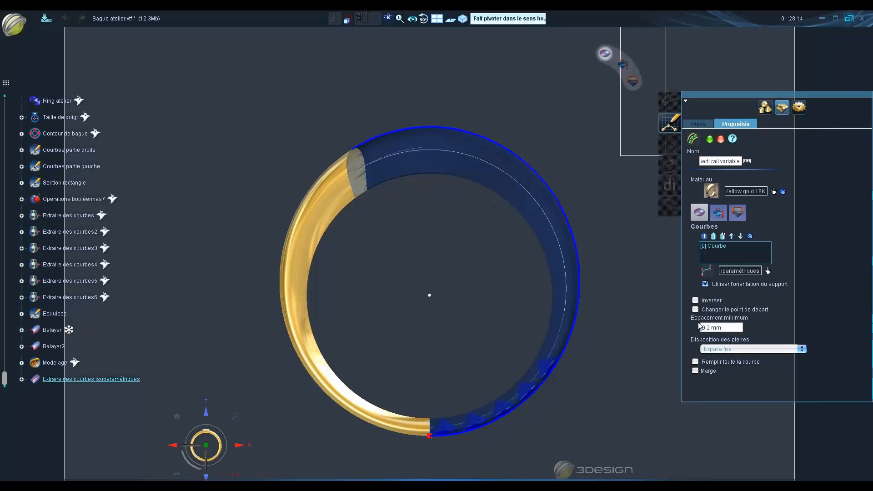
left_click(695, 310)
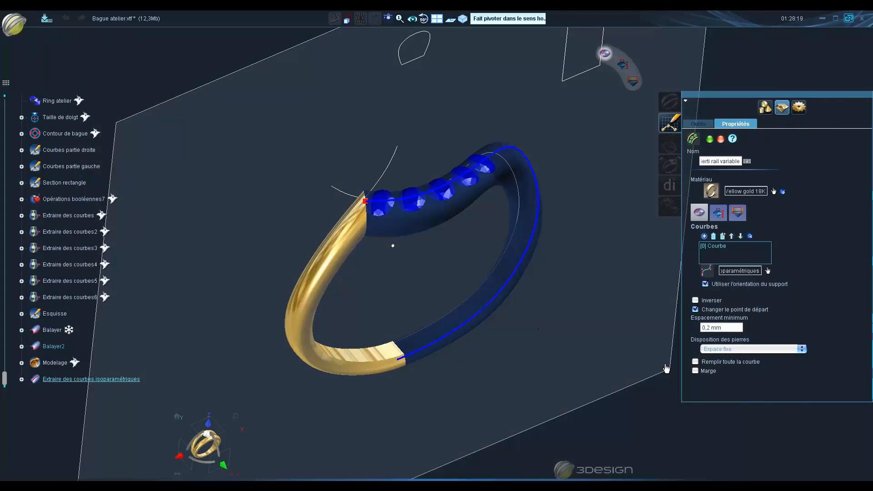
Enable the margin for the stone row and set it to 2,5 mm at the start
left_click(695, 371)
left_click(744, 388)
type("1,1 mm")
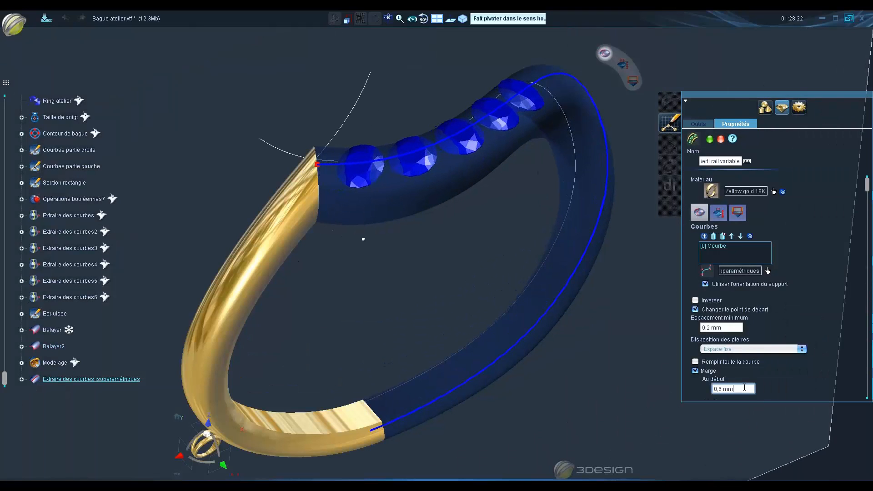
scroll(744, 388, "up", 12)
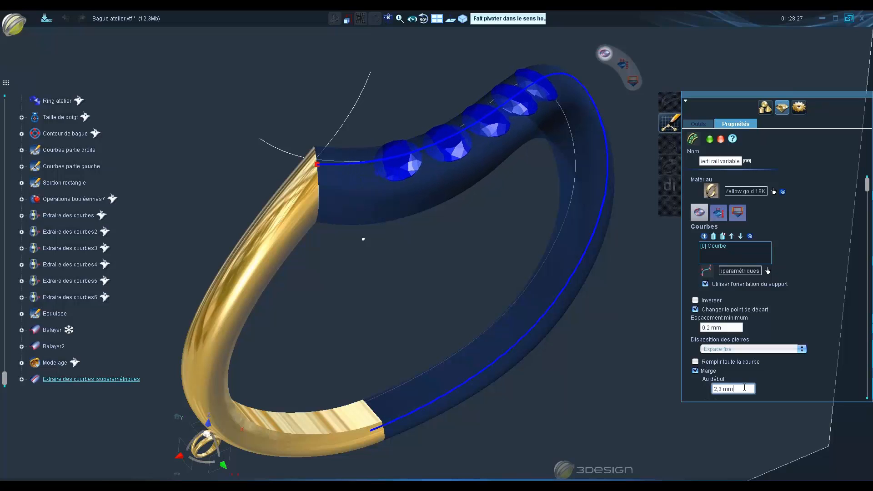
scroll(744, 387, "up", 1)
Show the hidden scanned ring Ring atelier alongside the row of stones
right_click(80, 99)
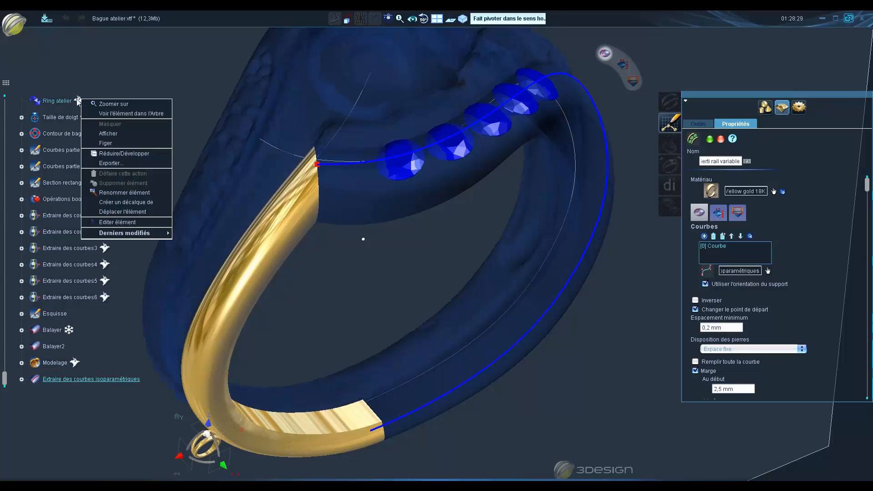
left_click(107, 134)
middle_click_drag(416, 212, 662, 275)
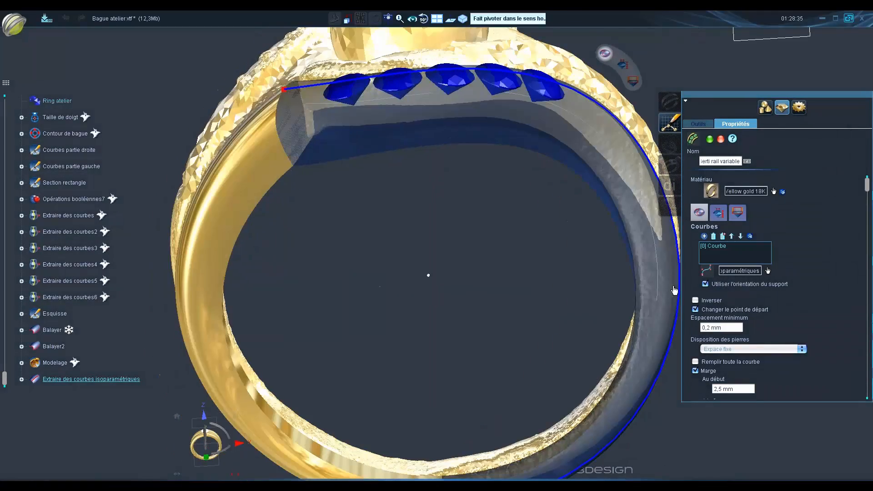
Set the initial stone size to 1,5 mm and the number of stones to 10, and validate the setting
left_click(718, 214)
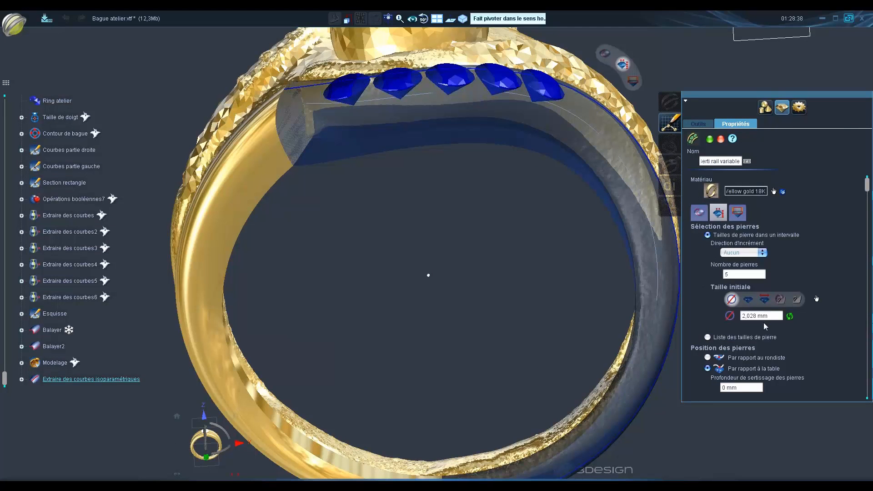
type("1,5")
key("Return")
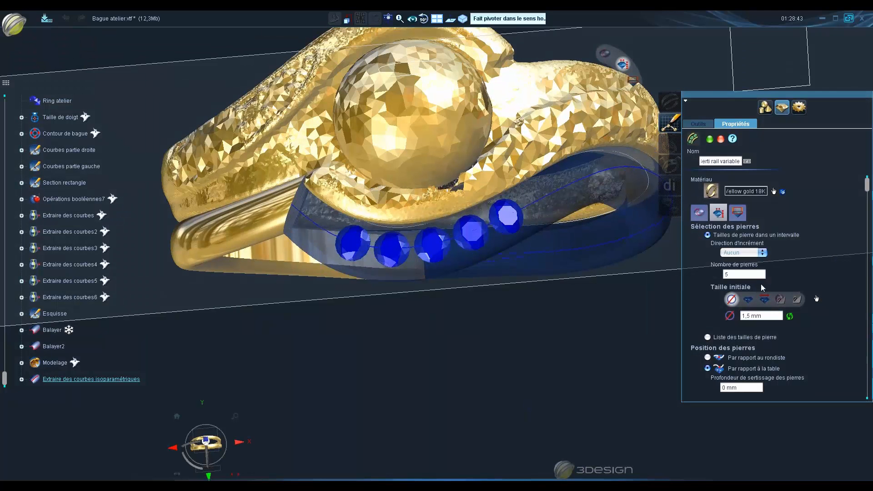
left_click(754, 275)
type("8")
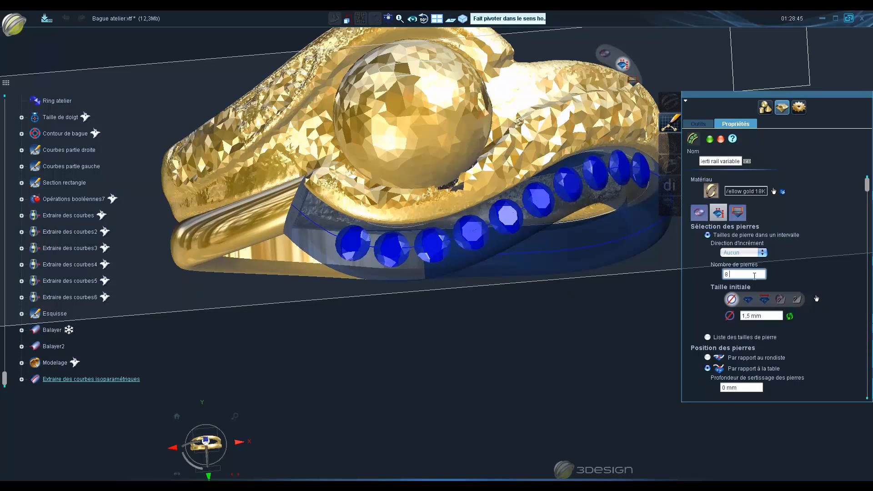
middle_click_drag(557, 352, 550, 271)
key("Return")
scroll(561, 254, "down", 4)
middle_click_drag(574, 300, 300, 356)
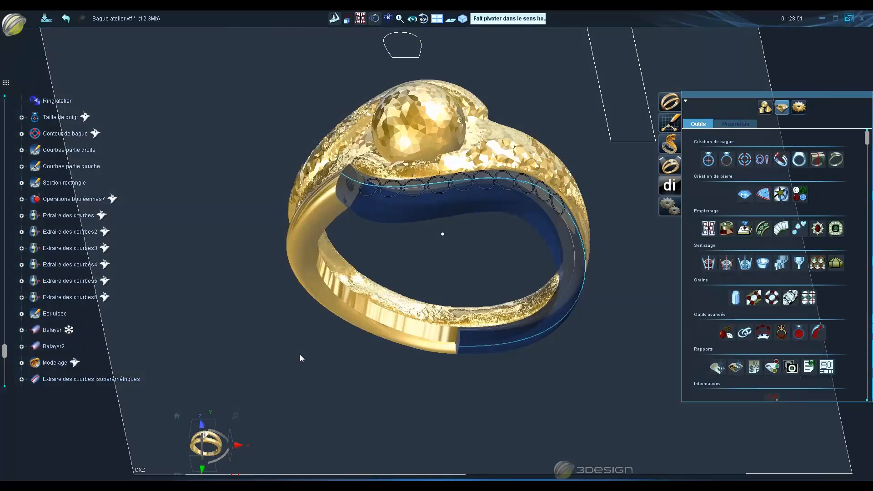
Start a multiple drilling (Perçage multiple) for the stones of the variable channel setting
scroll(424, 196, "up", 4)
middle_click_drag(425, 200, 423, 242)
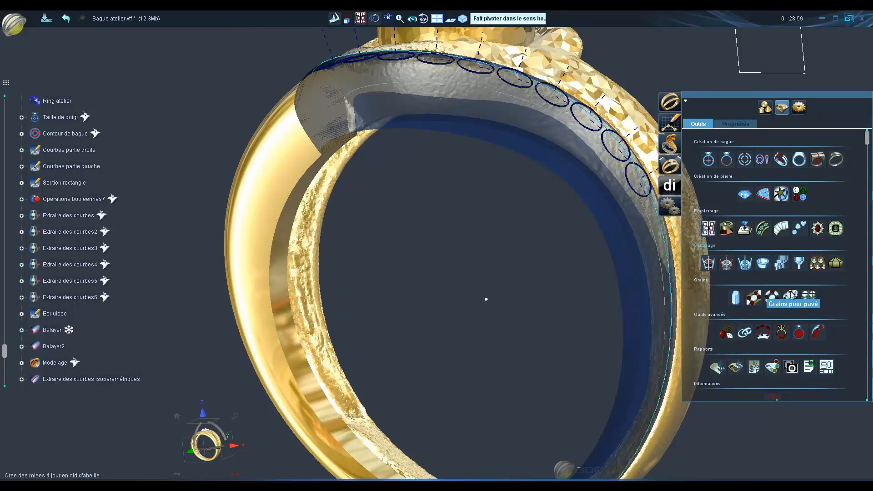
left_click(781, 263)
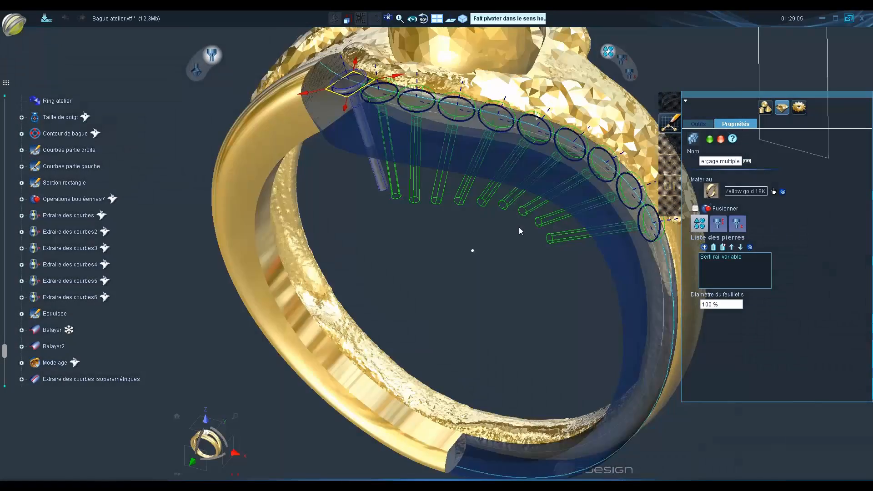
Examine the direction and depth of the drill holes through the band from the front and in perspective
middle_click_drag(519, 227, 546, 352)
scroll(546, 351, "down", 3)
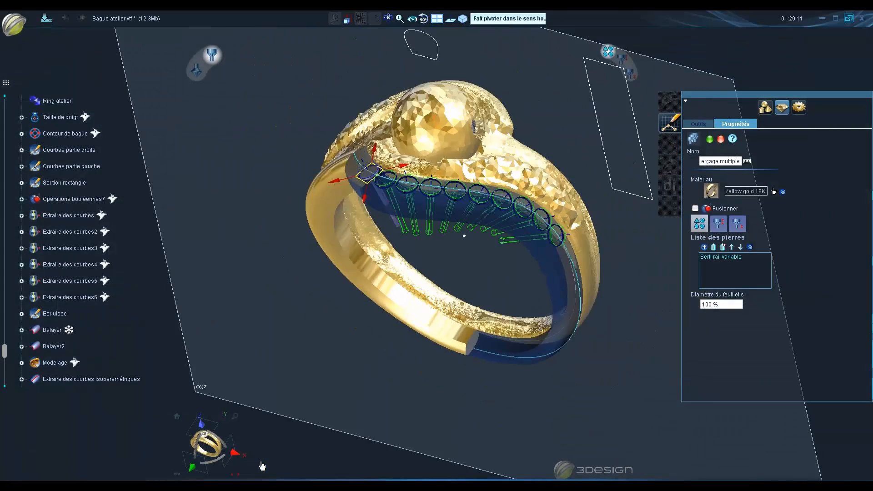
left_click(199, 469)
middle_click_drag(344, 171, 334, 303)
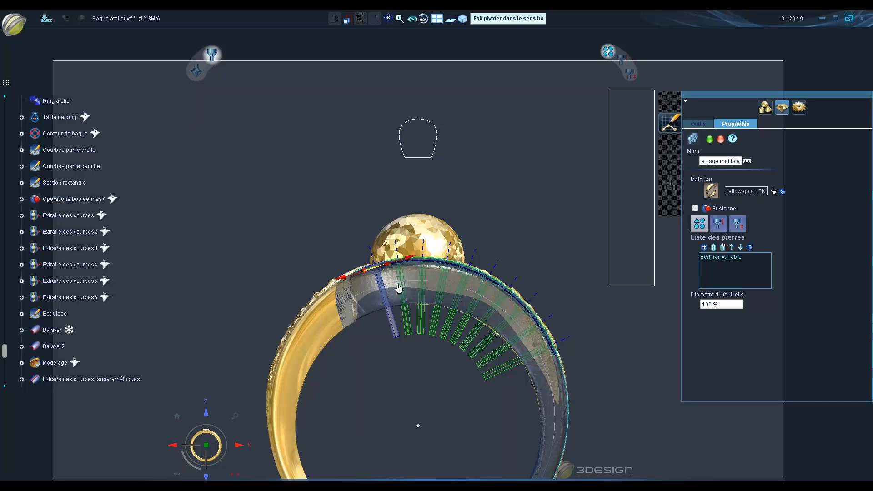
middle_click_drag(492, 281, 339, 378)
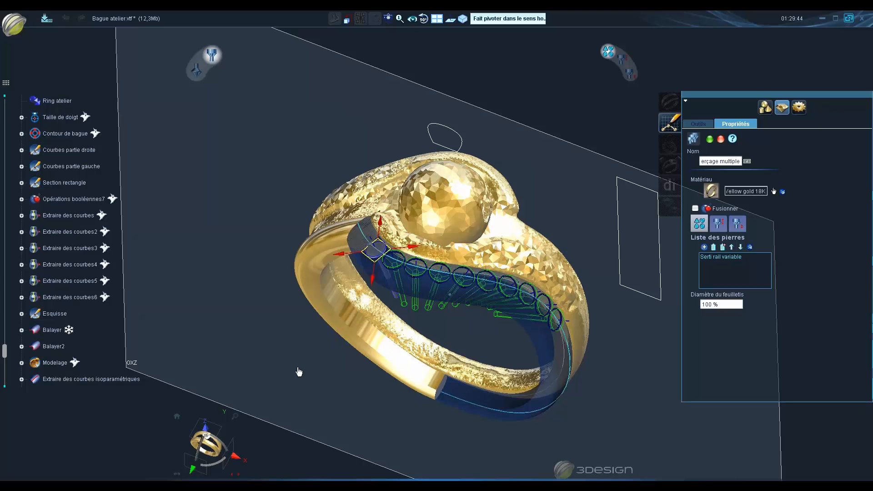
middle_click_drag(476, 325, 370, 352)
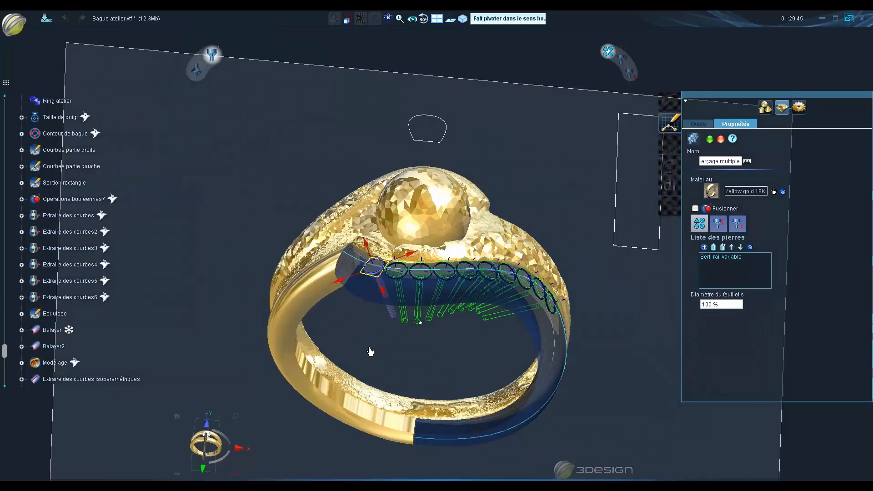
left_click(209, 464)
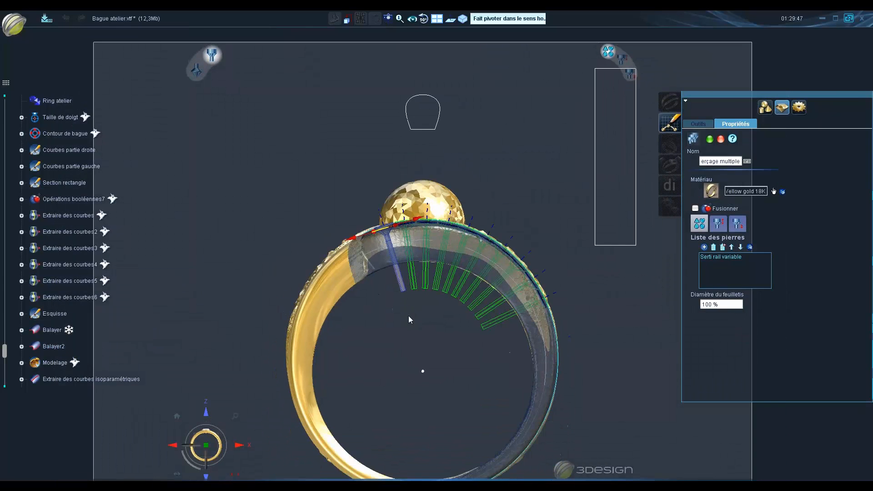
scroll(408, 315, "up", 3)
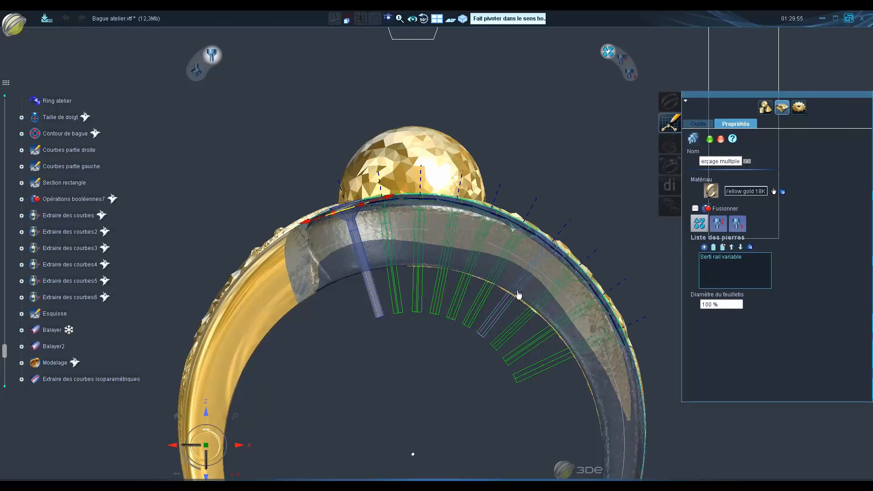
scroll(520, 271, "down", 3)
middle_click_drag(521, 270, 353, 336)
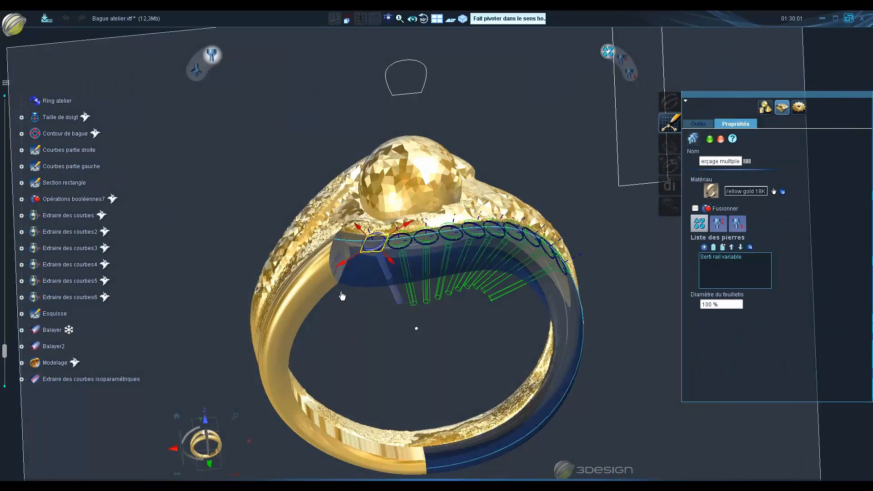
middle_click_drag(321, 387, 439, 379)
Inspect the drill holes through the band, validate the multiple drilling and restore the frozen Balayer band to normal display
middle_click_drag(428, 383, 621, 158)
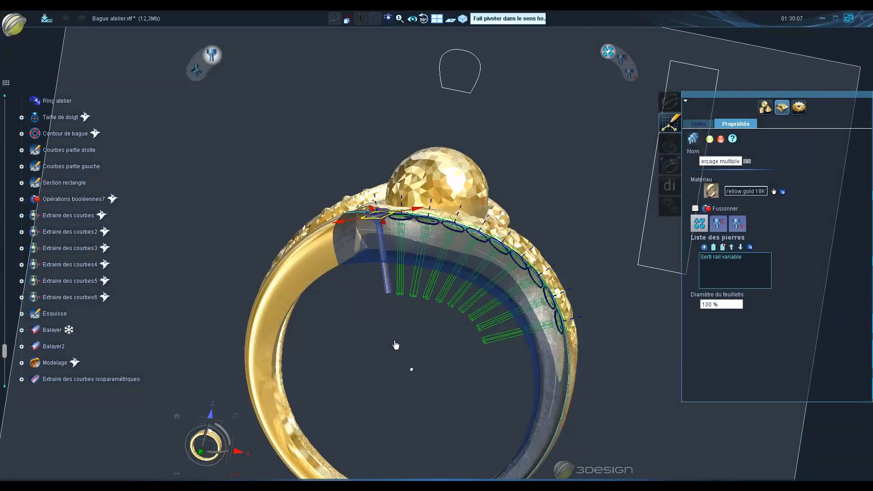
scroll(396, 331, "up", 5)
middle_click_drag(397, 330, 421, 257)
right_click(72, 334)
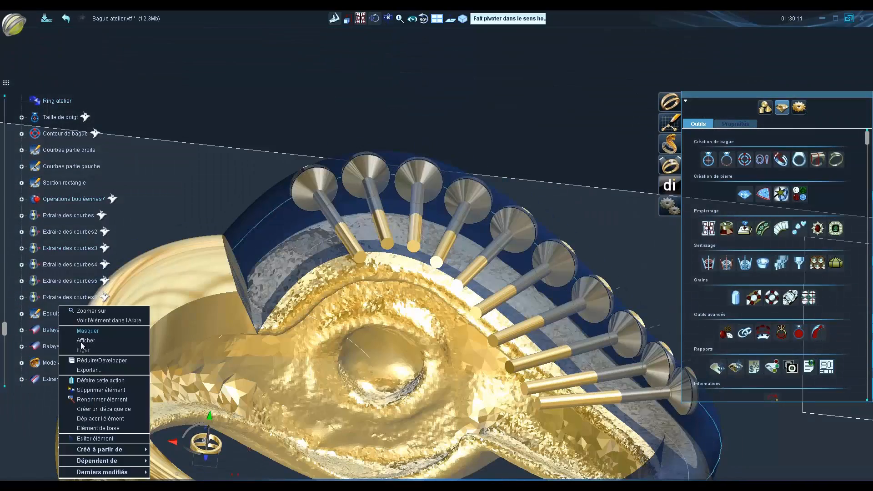
left_click(82, 341)
Hide the scanned ring Ring atelier and the Balayer2 band so only the band half with the stones is displayed
middle_click_drag(459, 350, 336, 269)
middle_click(69, 100)
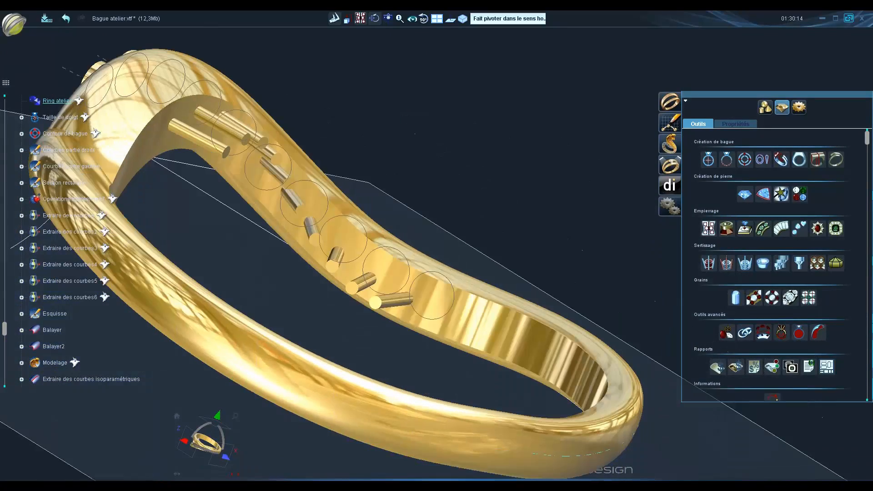
middle_click_drag(450, 405, 463, 377)
middle_click(502, 375)
middle_click_drag(382, 387, 80, 285)
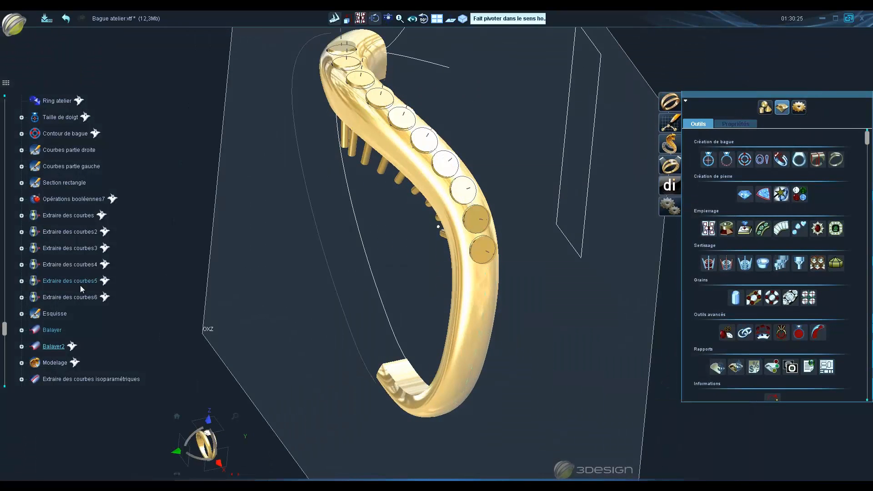
Start a new sketch on the OXY plane and display its grid
left_click(217, 461)
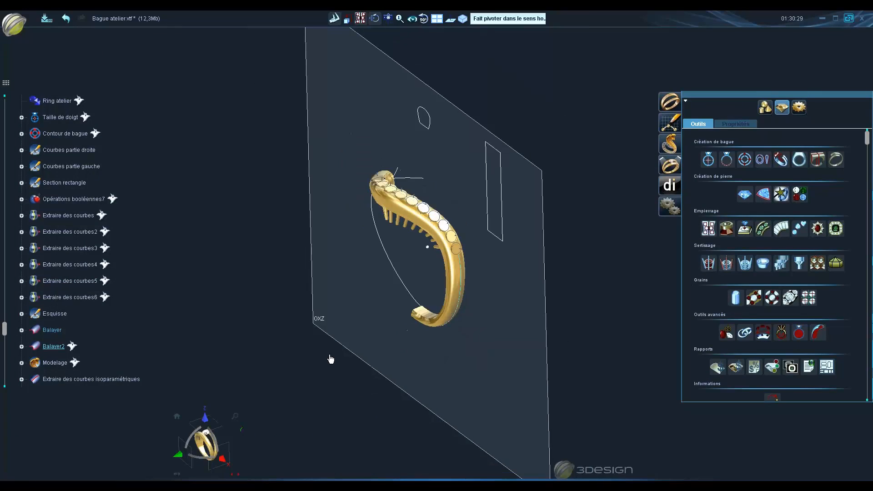
scroll(44, 175, "up", 3)
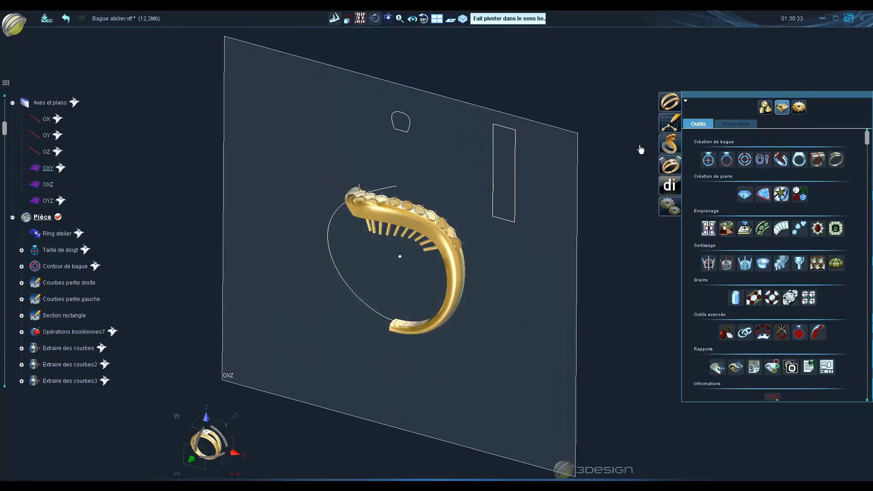
left_click(669, 122)
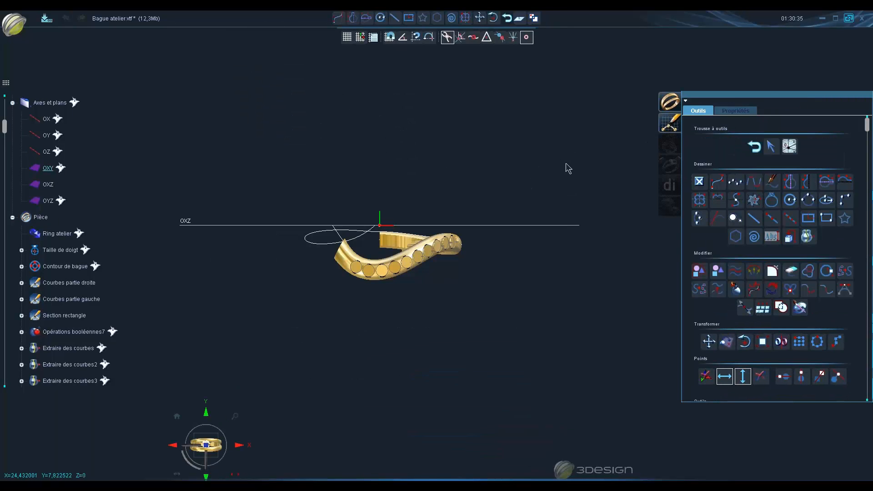
left_click(346, 37)
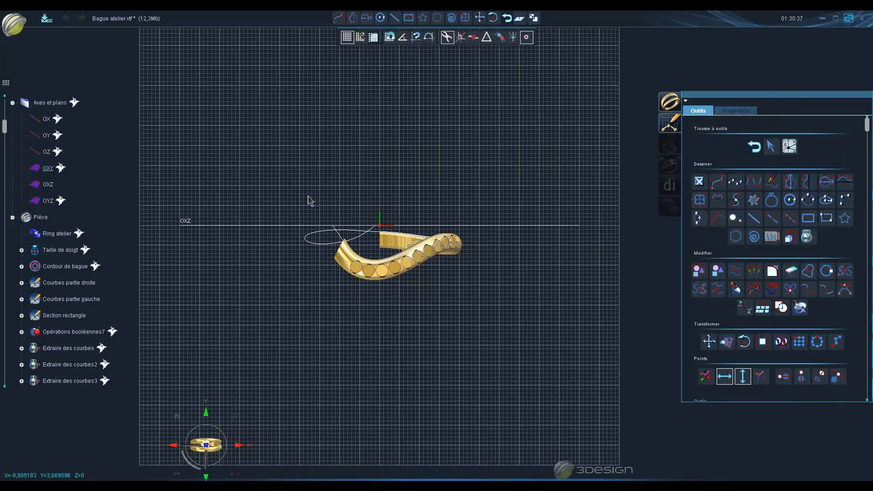
scroll(308, 200, "up", 3)
middle_click_drag(313, 213, 388, 212)
scroll(387, 212, "up", 2)
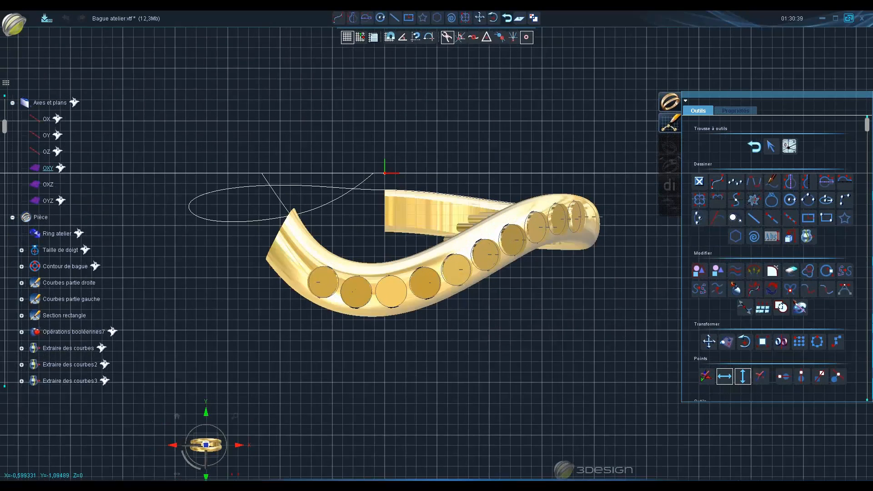
Start the Point tool with grid snapping enabled and freeze the Balayer band so the drill holes can be seen through it
left_click(701, 182)
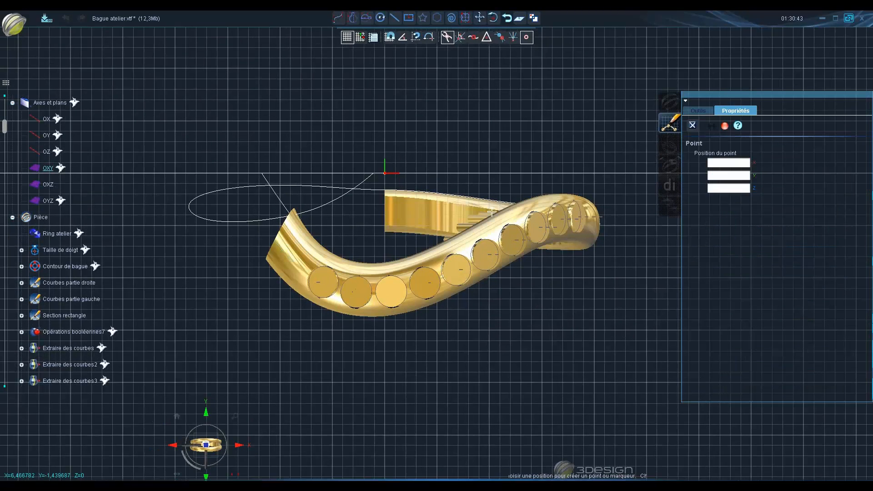
left_click(363, 153)
left_click(349, 42)
left_click(349, 42)
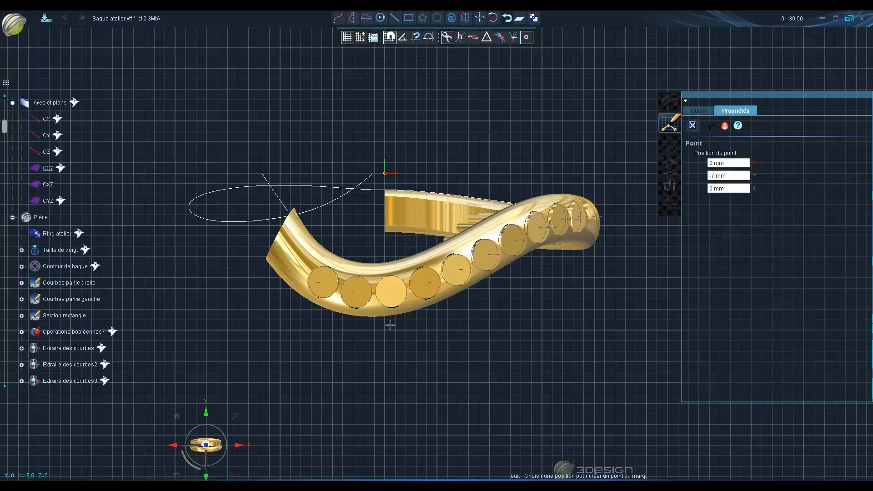
scroll(433, 250, "up", 5)
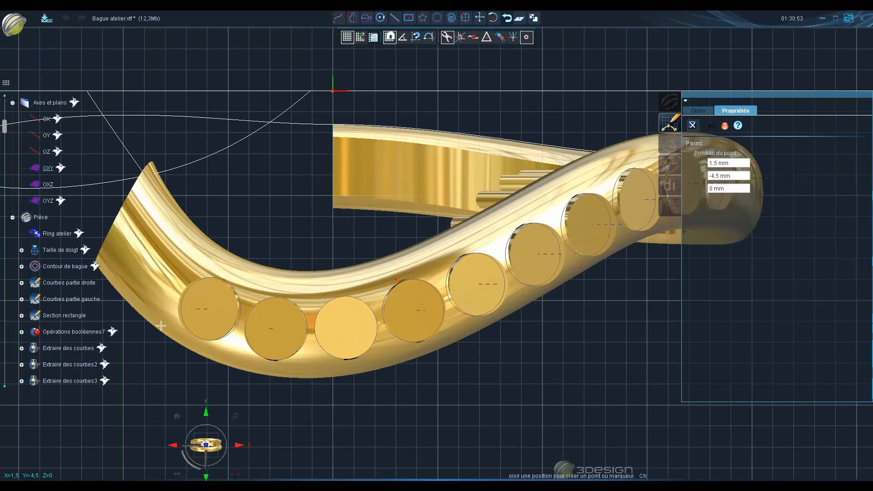
scroll(65, 296, "down", 4)
right_click(58, 280)
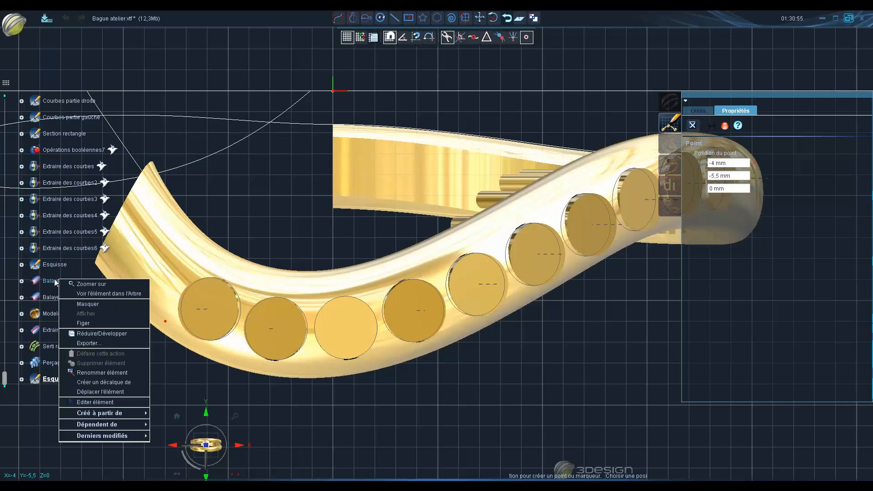
left_click(86, 323)
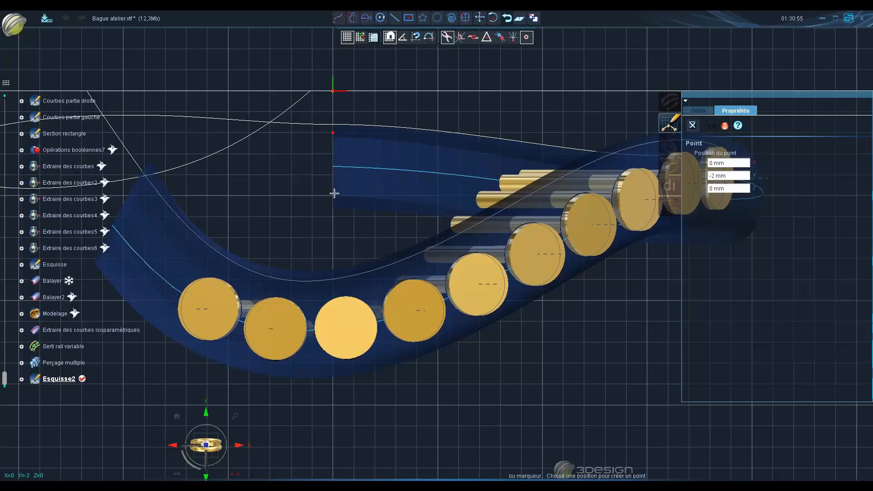
Place a point at X 0, Y -4,5 mm on the OXY plane and leave the sketch
left_click(332, 132)
middle_click_drag(403, 138, 638, 303)
left_click(712, 127)
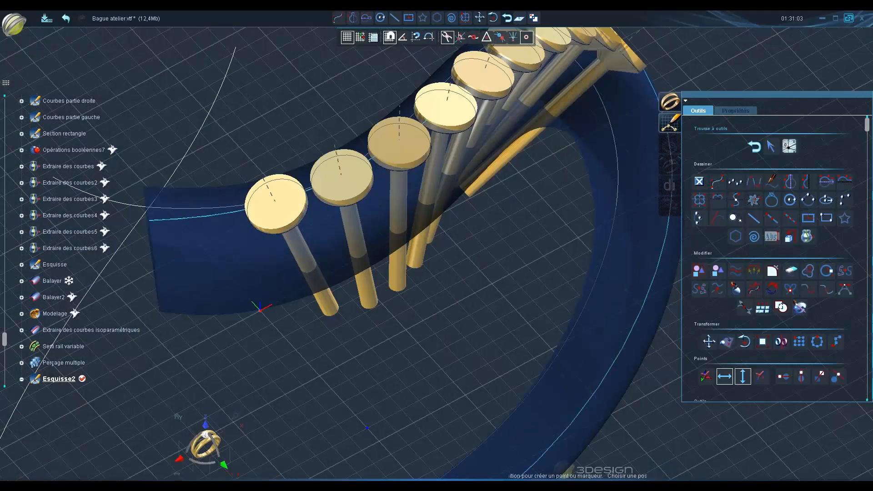
left_click(753, 147)
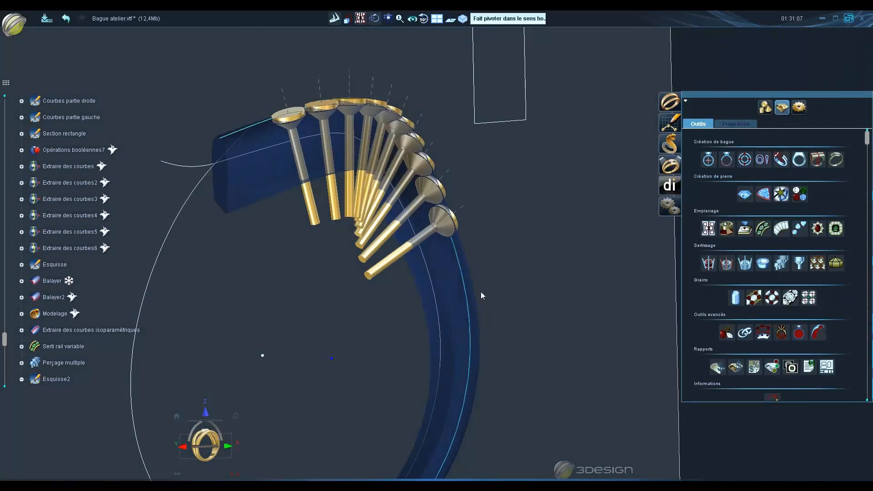
Open the multiple drilling (Perçage multiple) for editing and display its tube height and direction settings
left_click(372, 260)
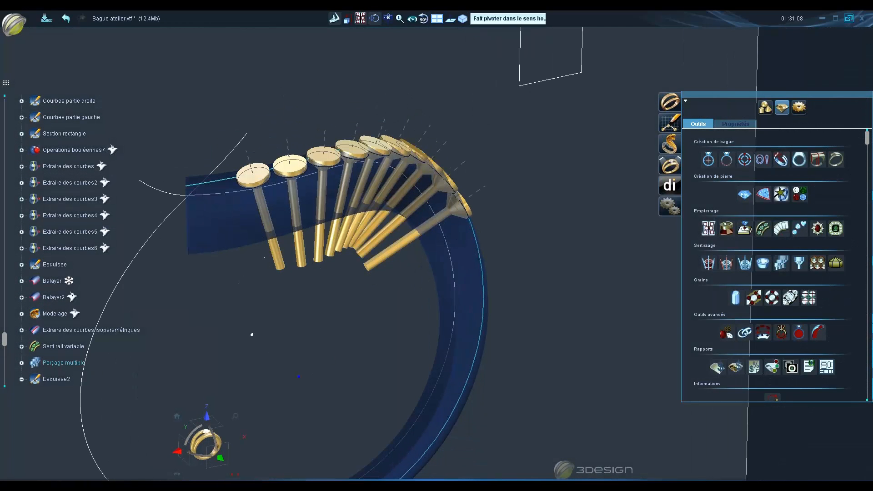
left_click(372, 254)
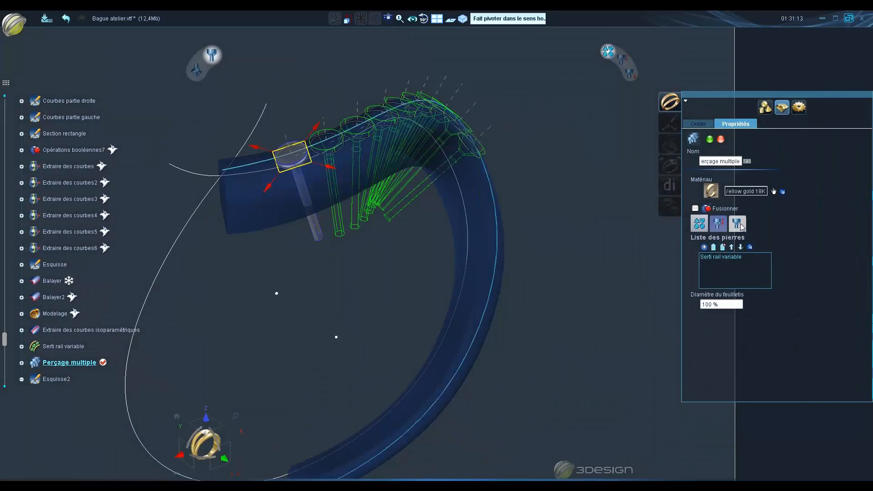
left_click(739, 225)
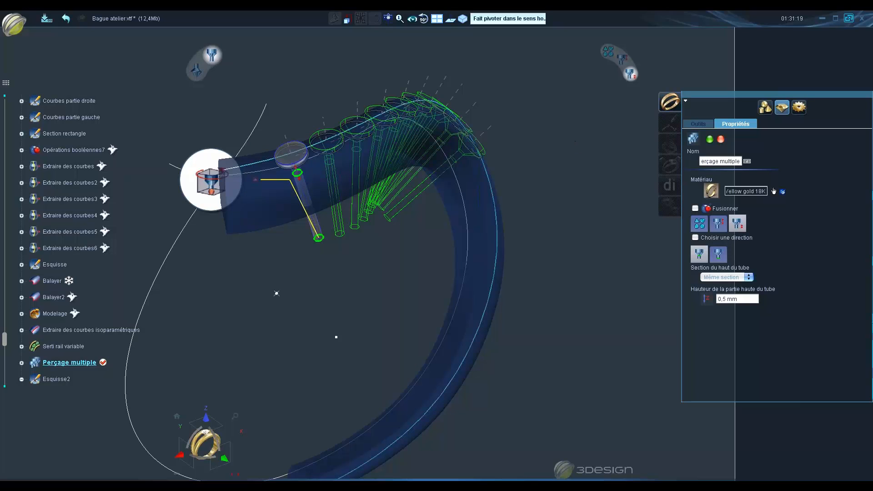
left_click(226, 466)
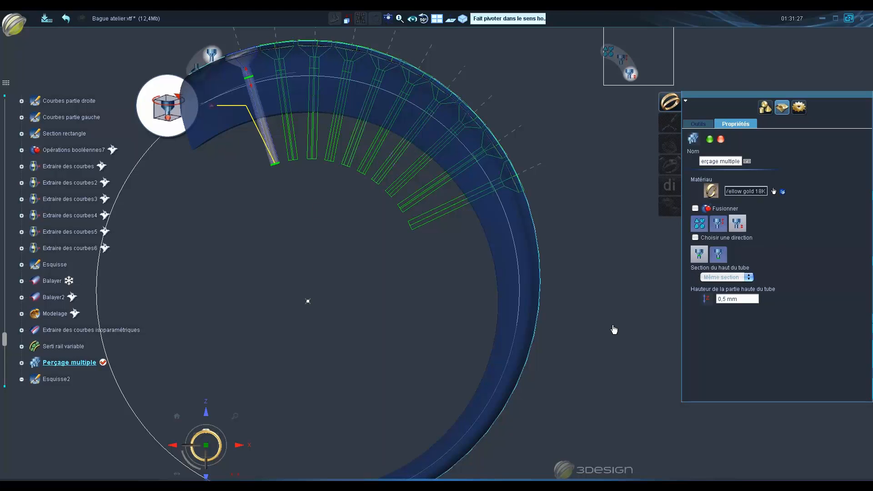
middle_click_drag(375, 247, 421, 369)
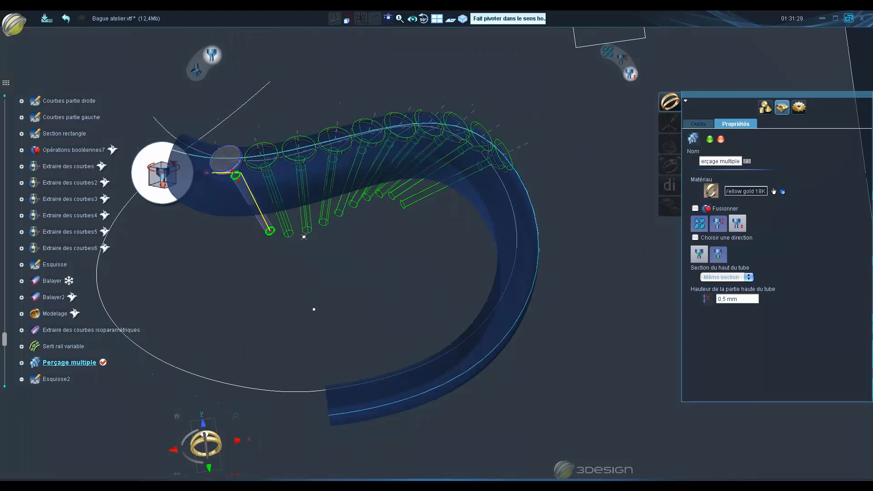
Enable a chosen direction for the drill holes, aim them at the sketched Point1 and validate the drilling
left_click(695, 238)
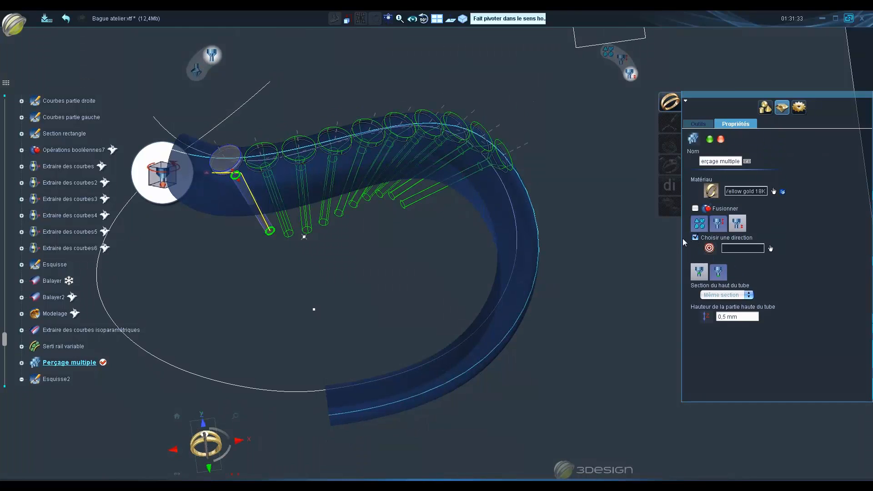
left_click(735, 251)
middle_click_drag(385, 325, 269, 470)
left_click(385, 339)
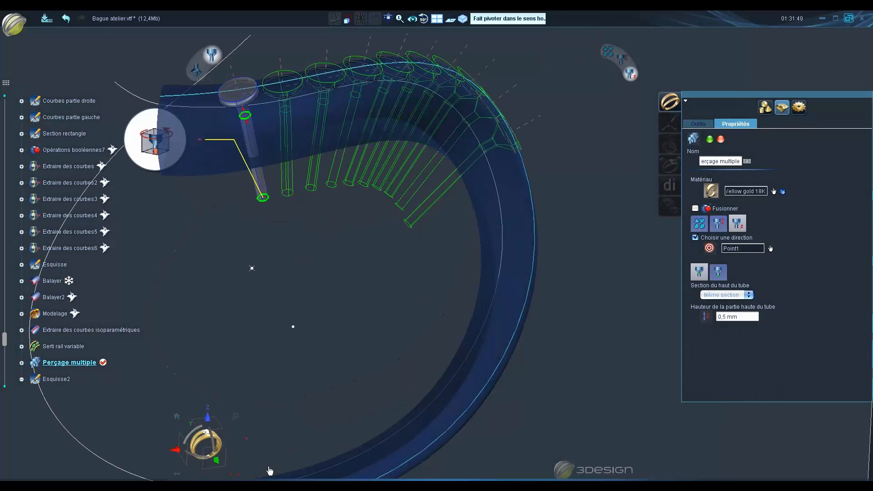
left_click(221, 464)
scroll(314, 366, "down", 3)
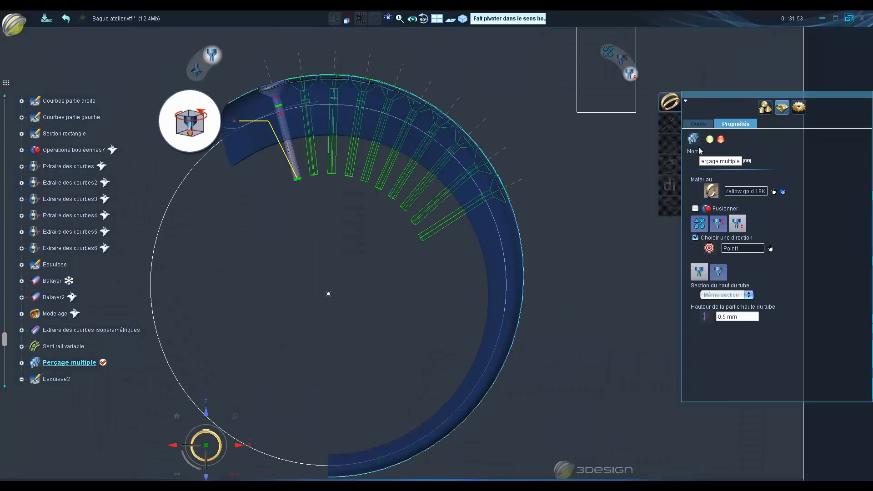
key("Return")
Reopen the sketch Esquisse2 and move its Point1 to Y -3,9 mm
middle_click_drag(376, 211, 551, 381)
double_click(353, 336)
scroll(338, 295, "up", 4)
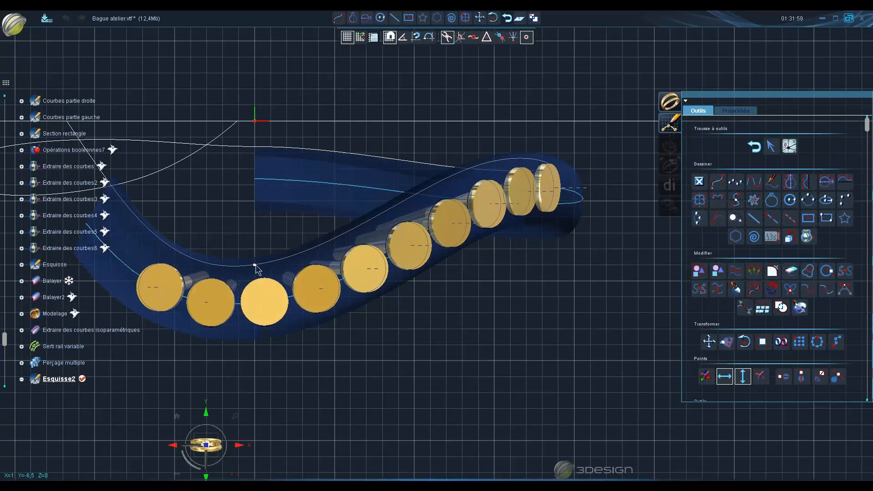
left_click(255, 265)
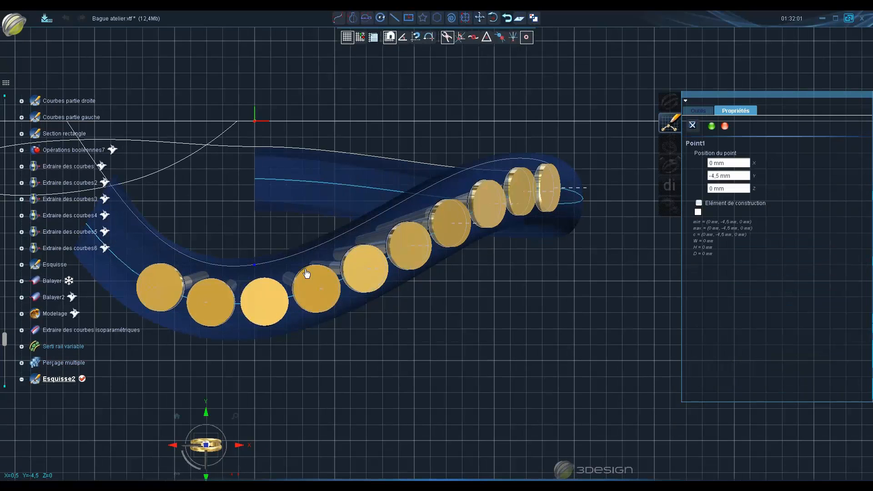
middle_click_drag(265, 170, 351, 185)
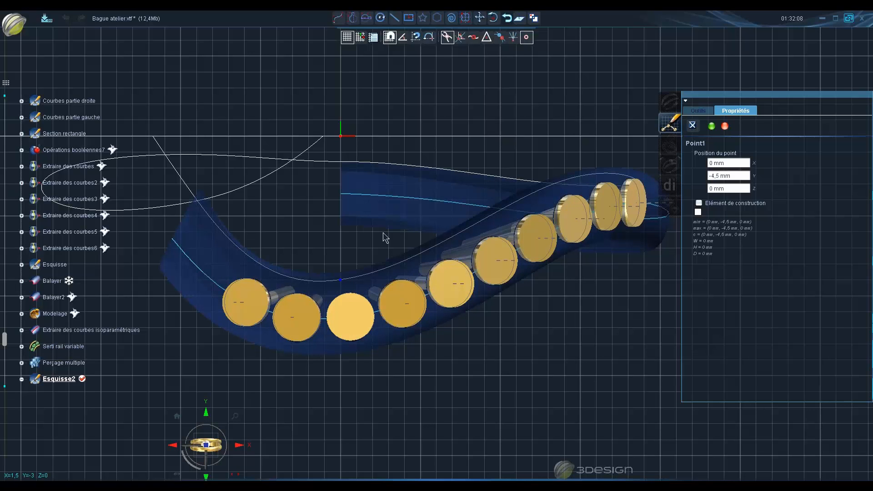
key("Up")
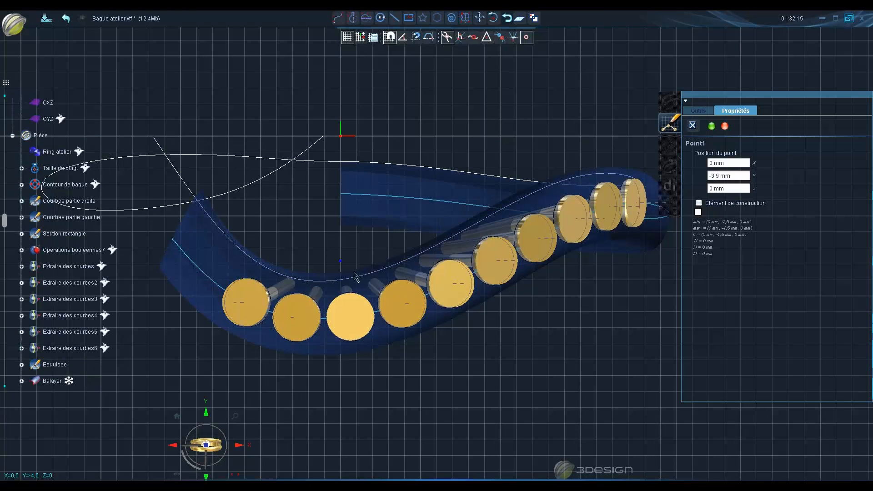
Try Point1 at Y -5,3 mm and at Y -4,9 mm, checking the drill direction from the side
left_click_drag(341, 262, 380, 306)
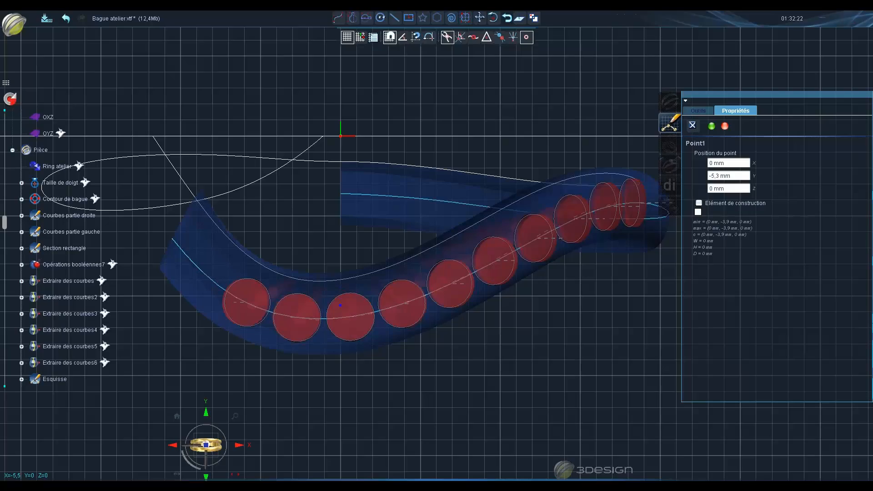
middle_click_drag(433, 396, 536, 311)
left_click_drag(463, 321, 451, 322)
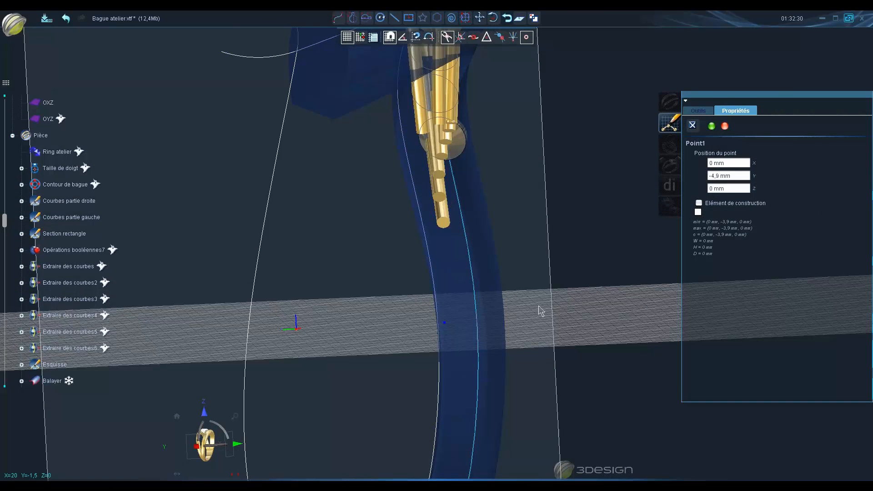
Move Point1 to Y -4,7 mm and recalculate the history to update the drill holes
scroll(186, 171, "up", 1)
middle_click_drag(458, 331, 437, 378)
left_click(435, 345)
left_click(435, 344)
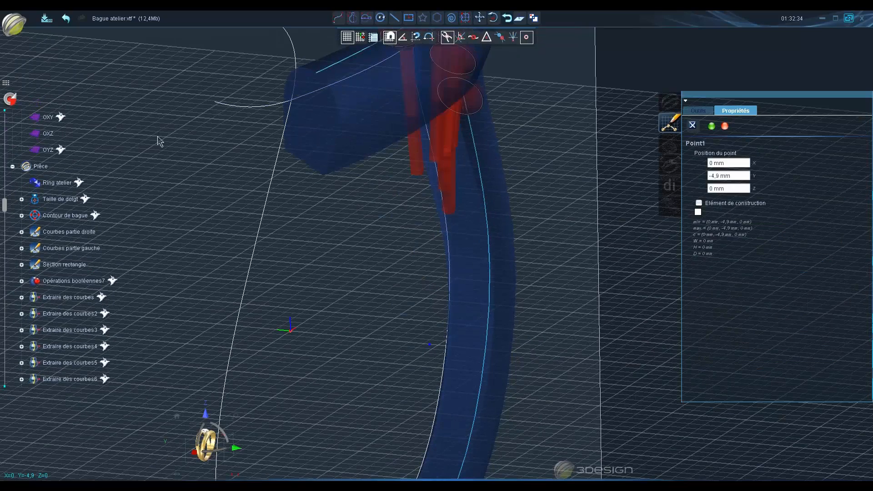
left_click(14, 101)
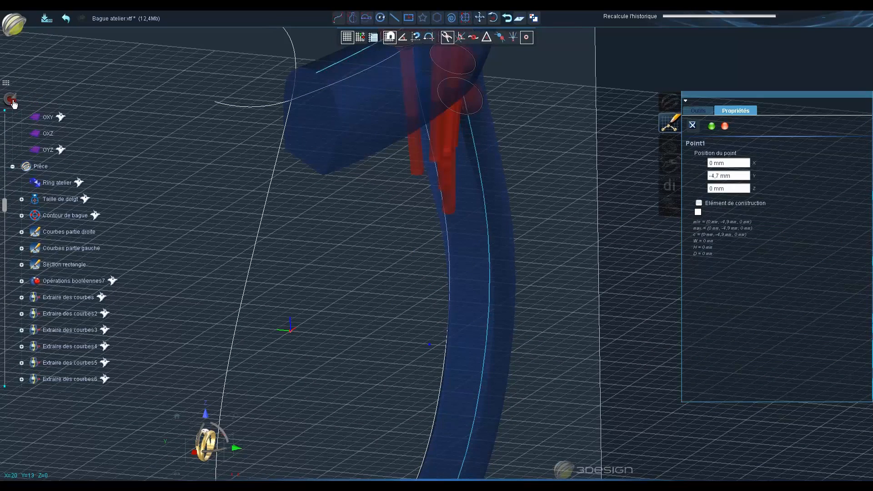
Validate the edited point, leave the sketch and bring the latest elements of the construction tree into view
middle_click_drag(403, 301, 391, 193)
left_click(712, 127)
middle_click_drag(400, 291, 317, 431)
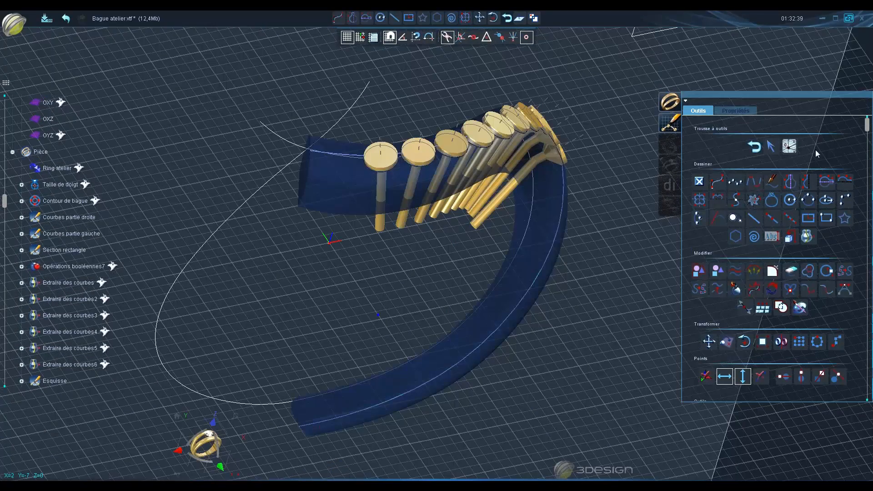
left_click(755, 147)
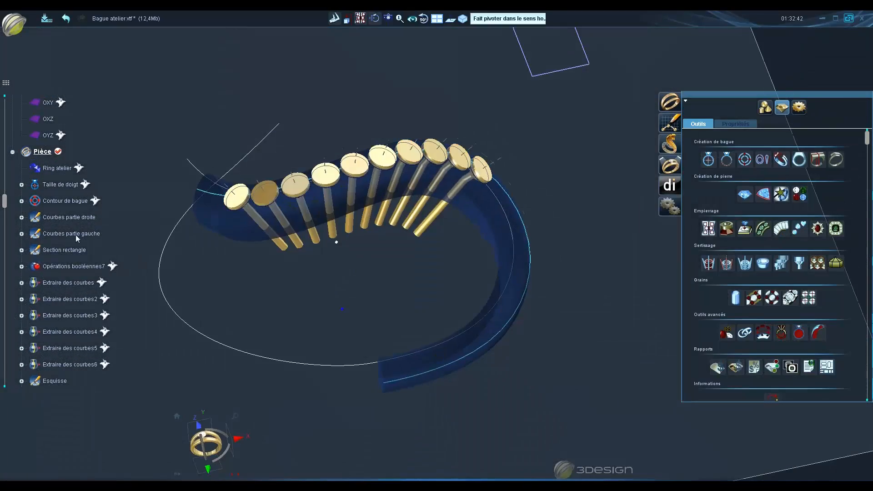
left_click_drag(3, 207, 8, 387)
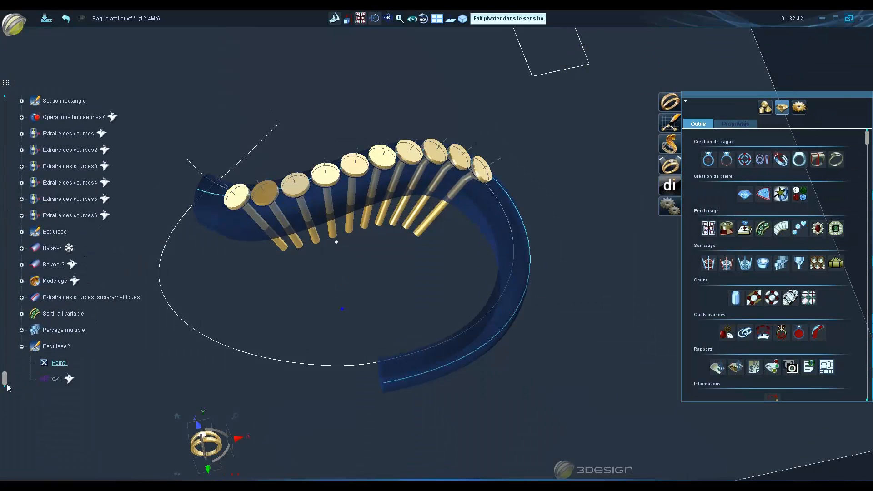
Display the swept halves Balayer and Balayer2 again and check the drill holes against the band from the front
left_click(21, 346)
right_click(59, 281)
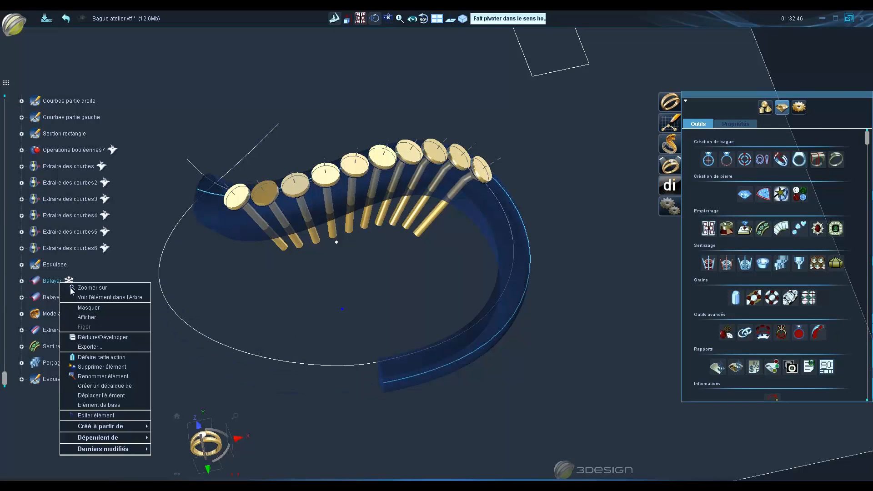
left_click(87, 318)
right_click(61, 298)
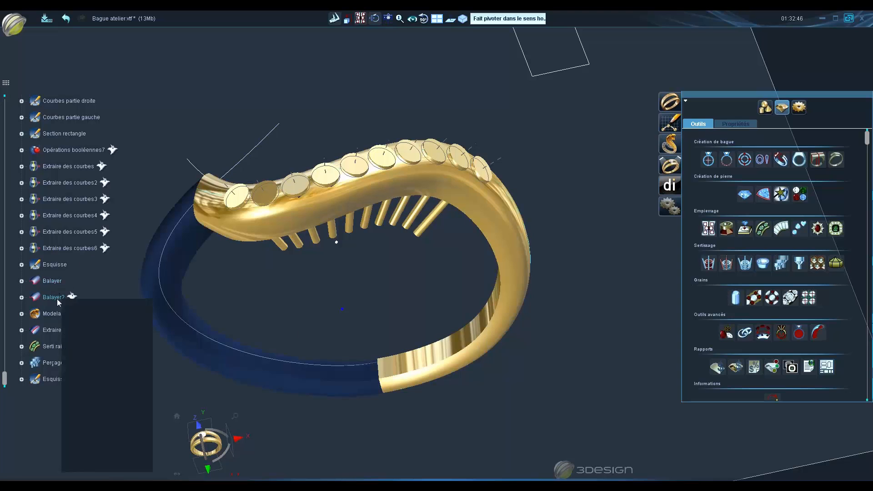
left_click(96, 335)
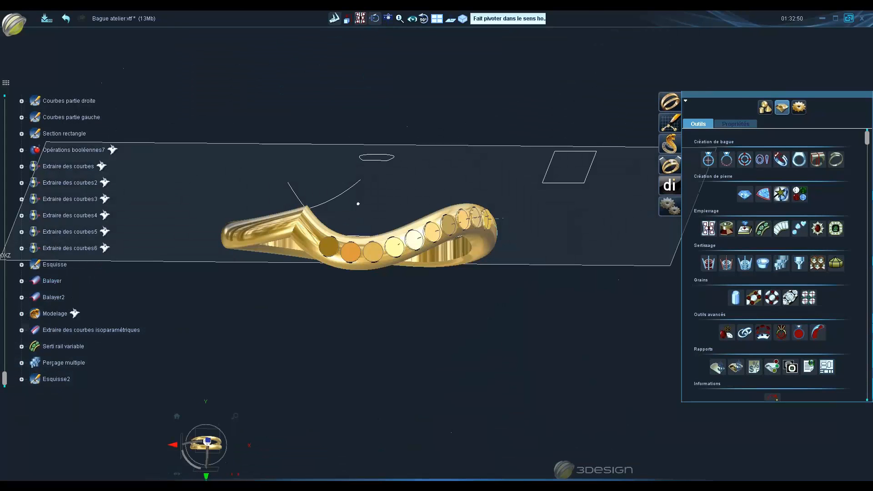
left_click(206, 477)
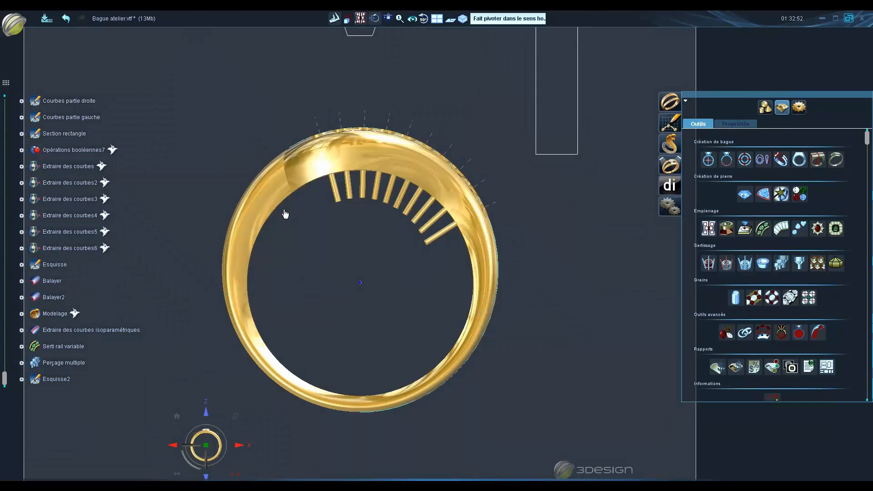
scroll(296, 257, "up", 2)
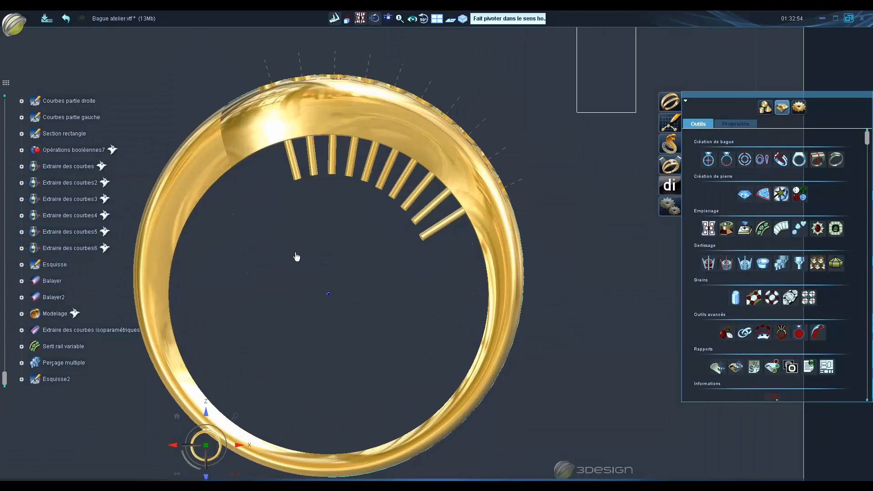
middle_click_drag(296, 257, 552, 110)
scroll(394, 274, "down", 1)
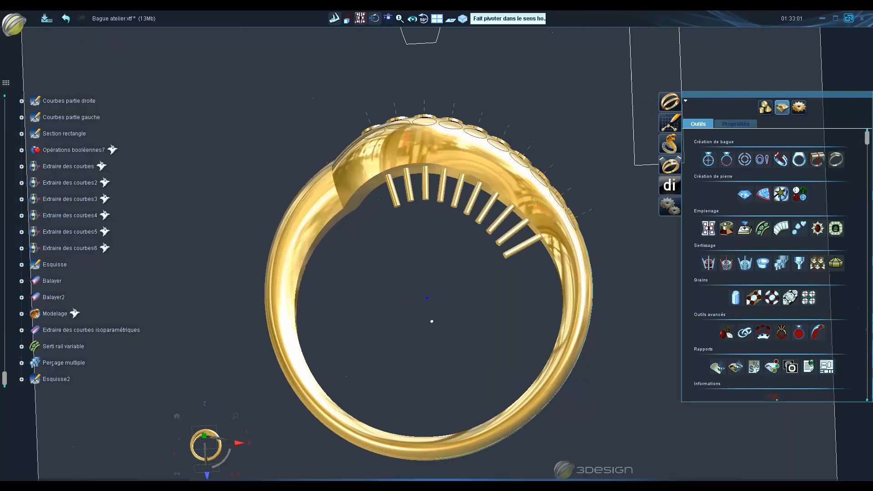
Display the Modelage band and move it -8,464 mm along Y to separate it from the stone-set band
right_click(58, 317)
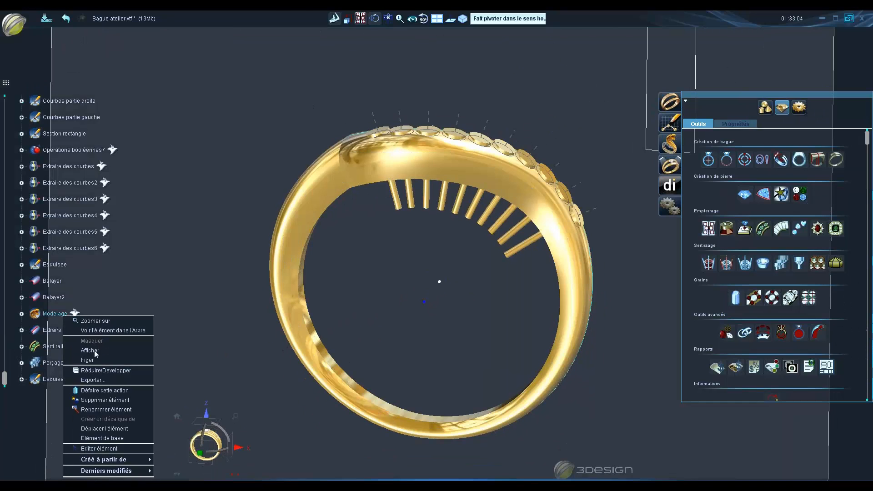
left_click(94, 353)
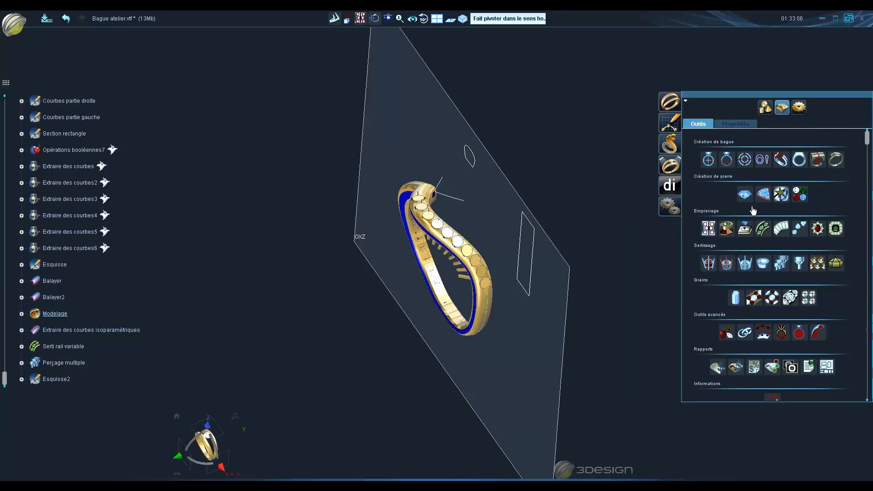
left_click(766, 108)
left_click(733, 248)
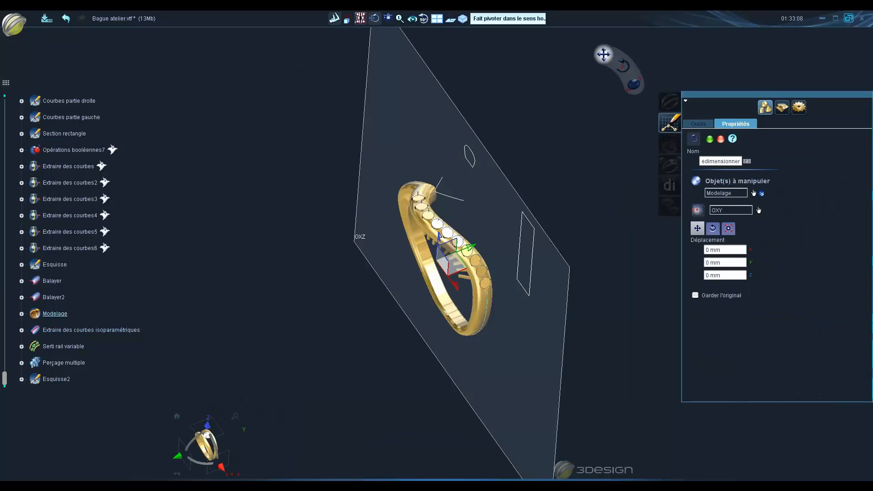
left_click_drag(478, 248, 415, 272)
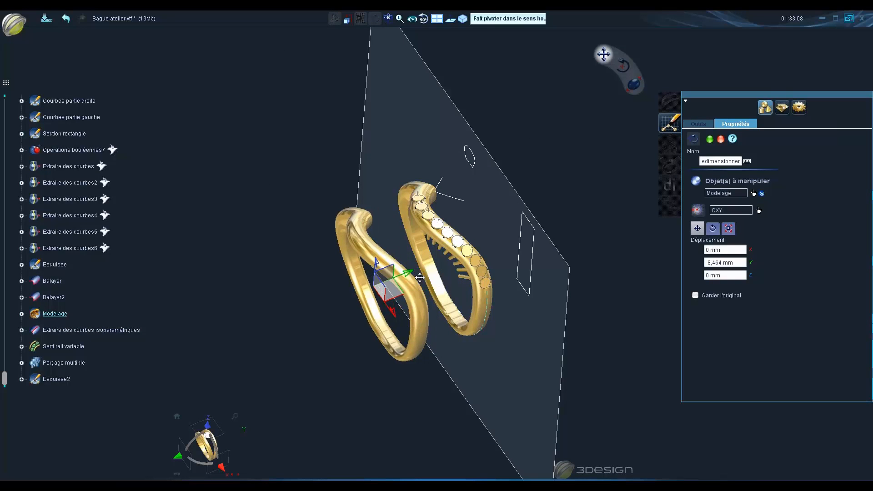
left_click(710, 139)
Hide the swept half Balayer and examine the stones and their drill cylinders next to the moved band
middle_click_drag(430, 374, 749, 411)
scroll(622, 279, "up", 4)
middle_click_drag(396, 236, 406, 208)
left_click(407, 207)
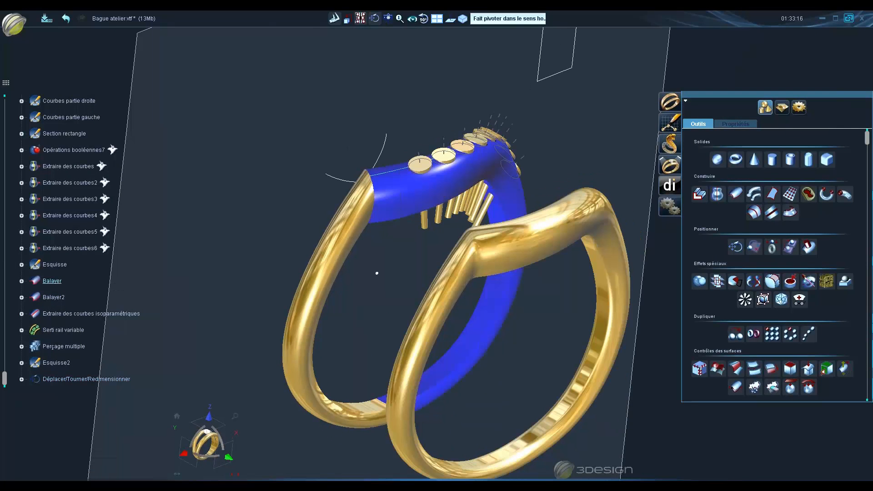
key("g")
middle_click_drag(636, 293, 388, 316)
left_click(394, 231)
middle_click_drag(393, 230, 583, 408)
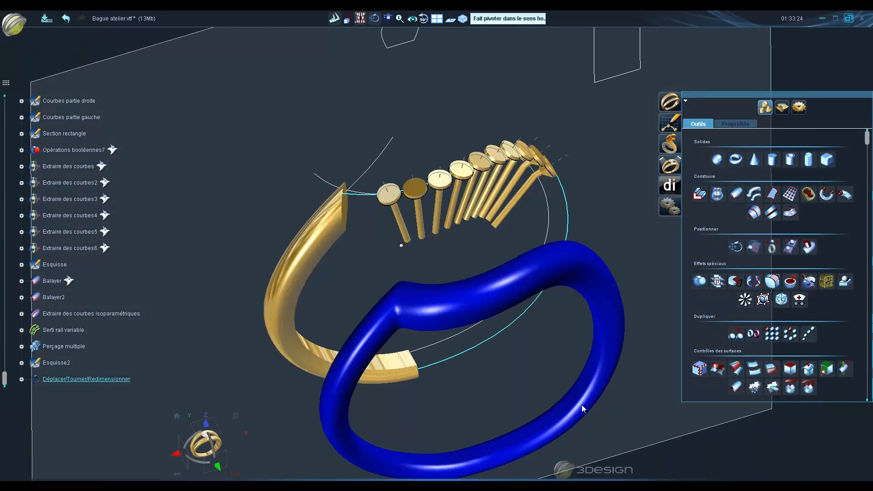
middle_click_drag(578, 402, 337, 319)
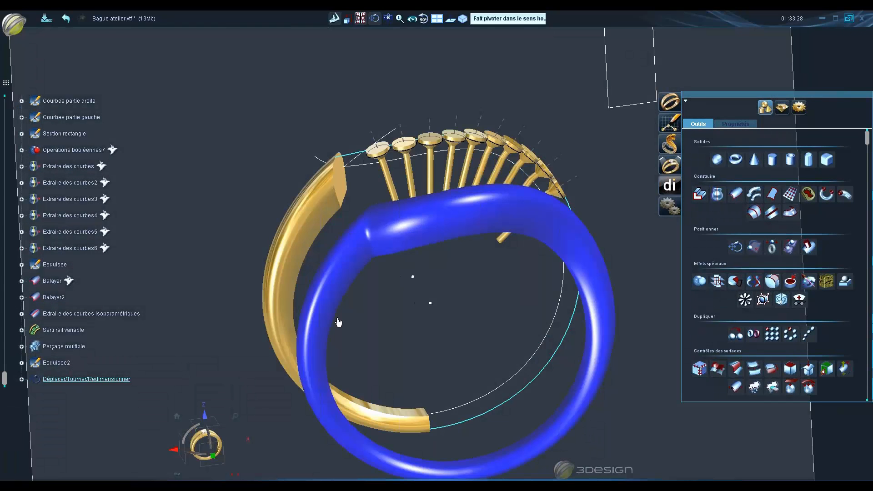
left_click(181, 450)
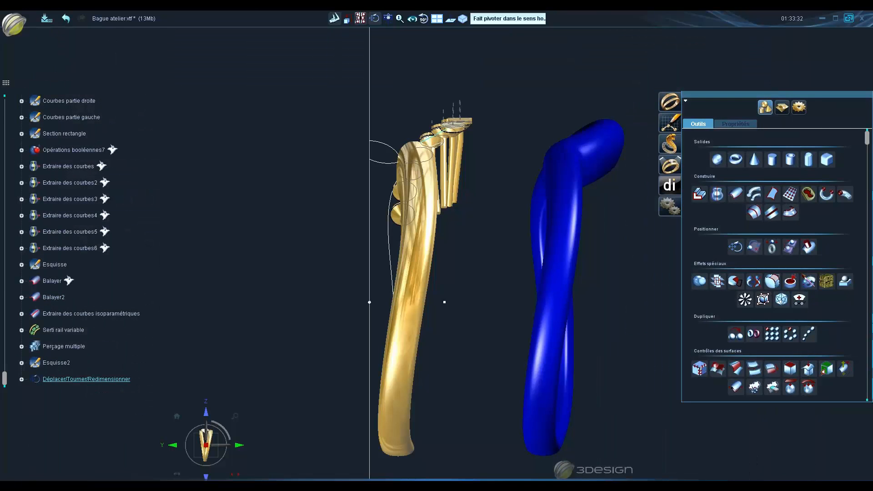
Hide the drill cylinders of Perçage multiple and display the swept half Balayer again
middle_click_drag(564, 234, 364, 344)
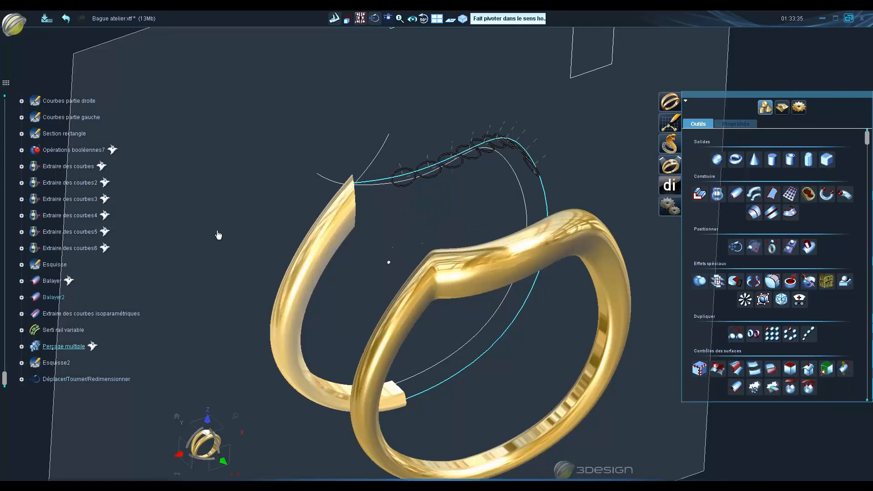
right_click(64, 281)
left_click(104, 315)
Compare the two bands from several sides, and display the scanned ring Ring atelier with them
middle_click_drag(500, 355, 534, 85)
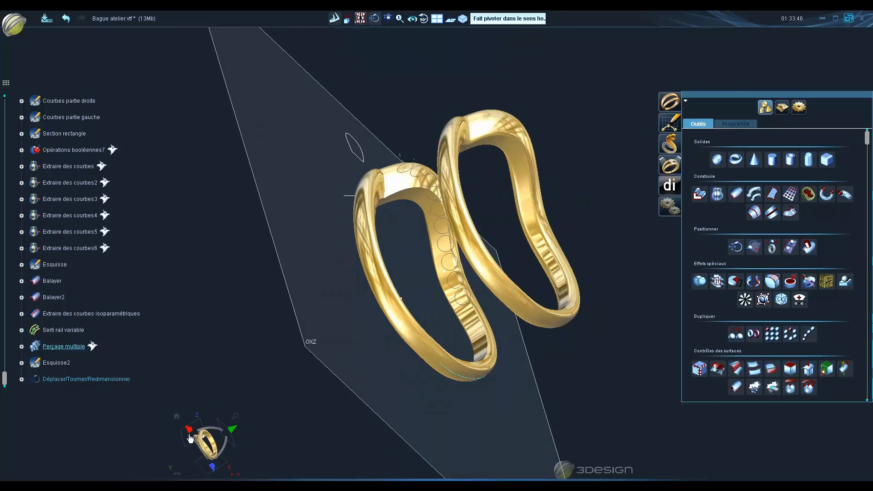
left_click(190, 439)
middle_click_drag(254, 291, 150, 347)
scroll(150, 347, "up", 3)
middle_click_drag(477, 429, 580, 337)
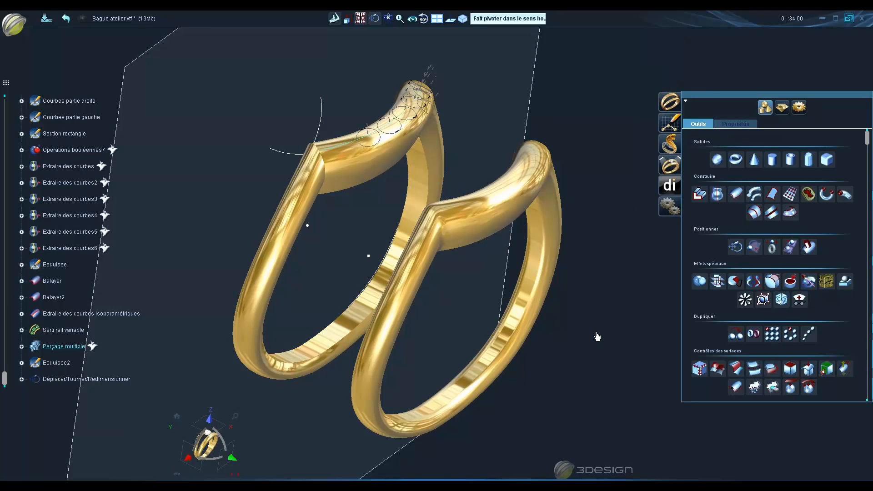
middle_click_drag(573, 302, 541, 300)
scroll(56, 195, "up", 4)
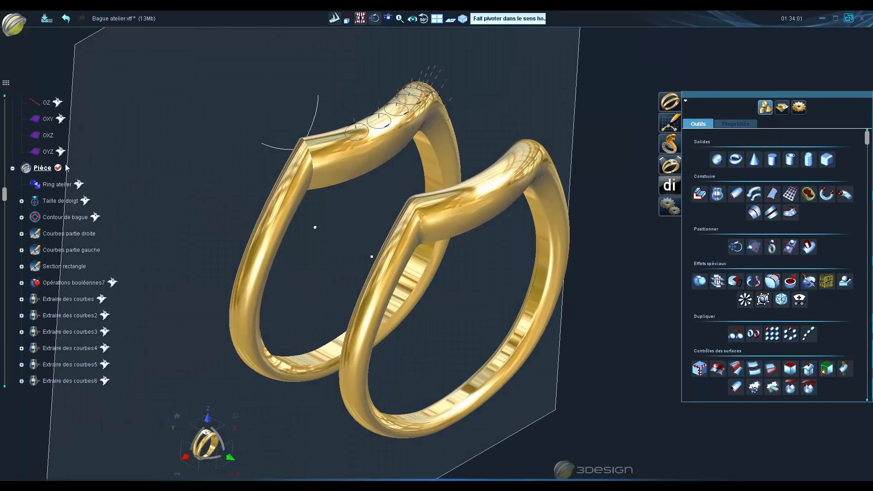
right_click(63, 184)
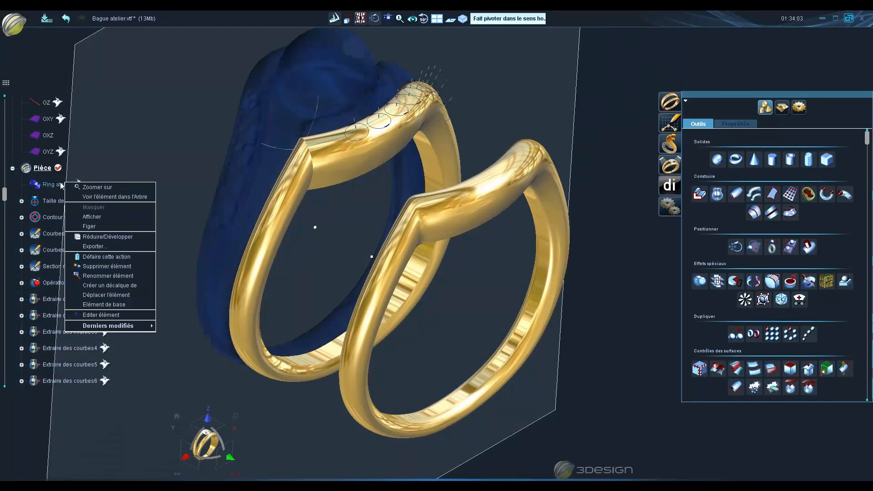
left_click(88, 210)
scroll(378, 249, "down", 3)
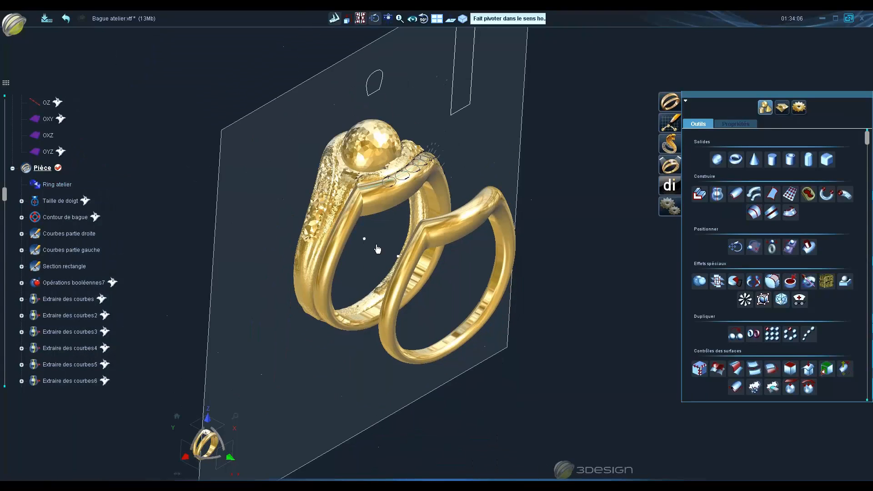